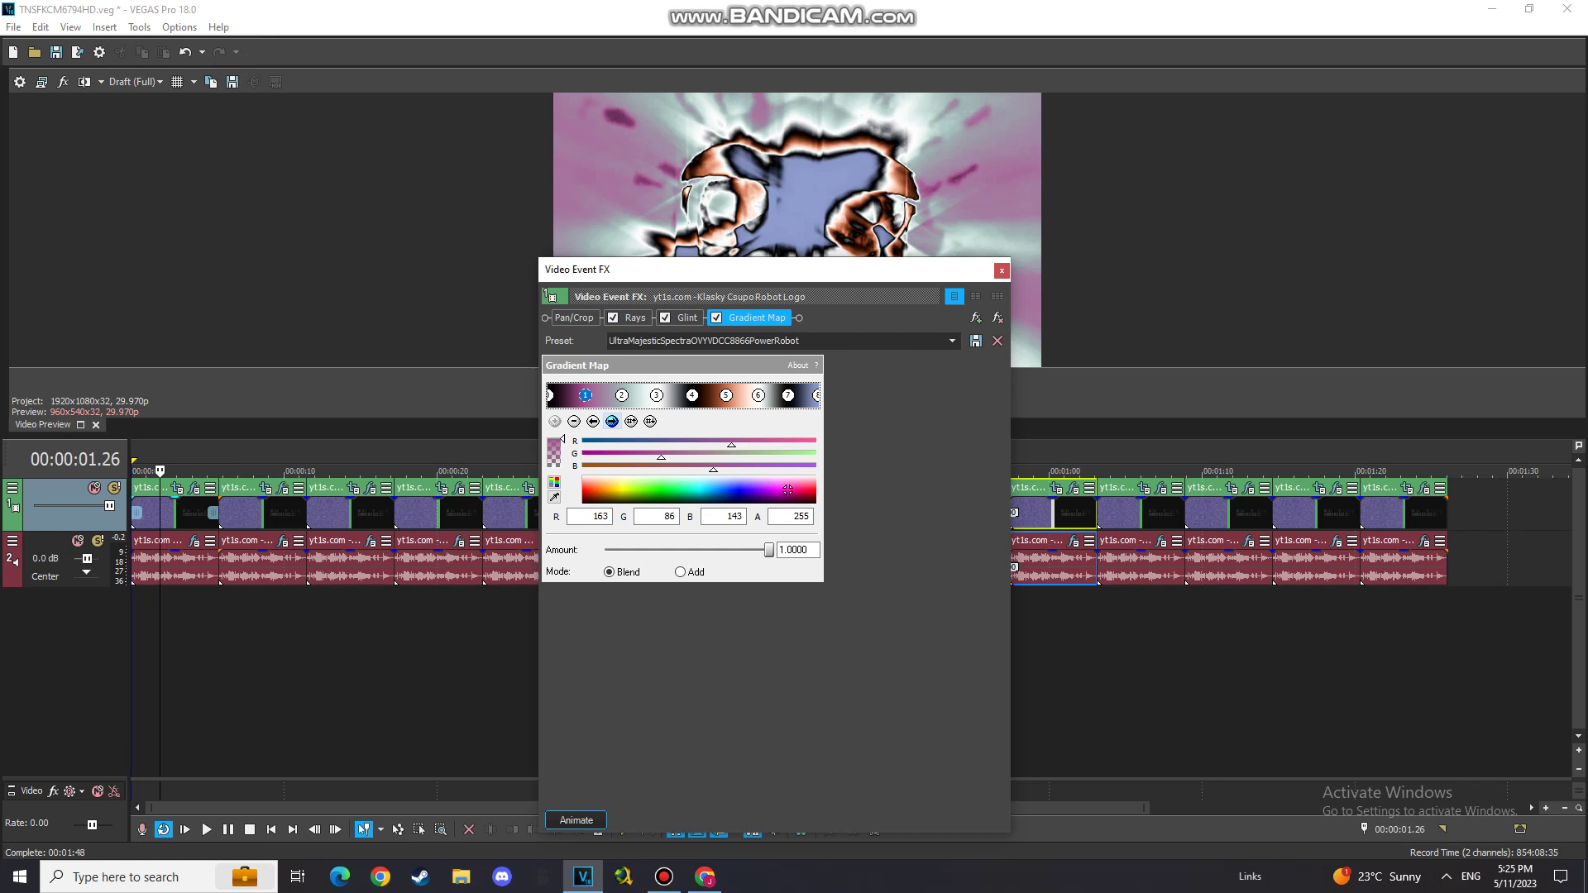
Step: Step through the first clip's Gradient Map color points to the last one, and view its Vocodex audio effect settings
click(612, 421)
click(612, 421)
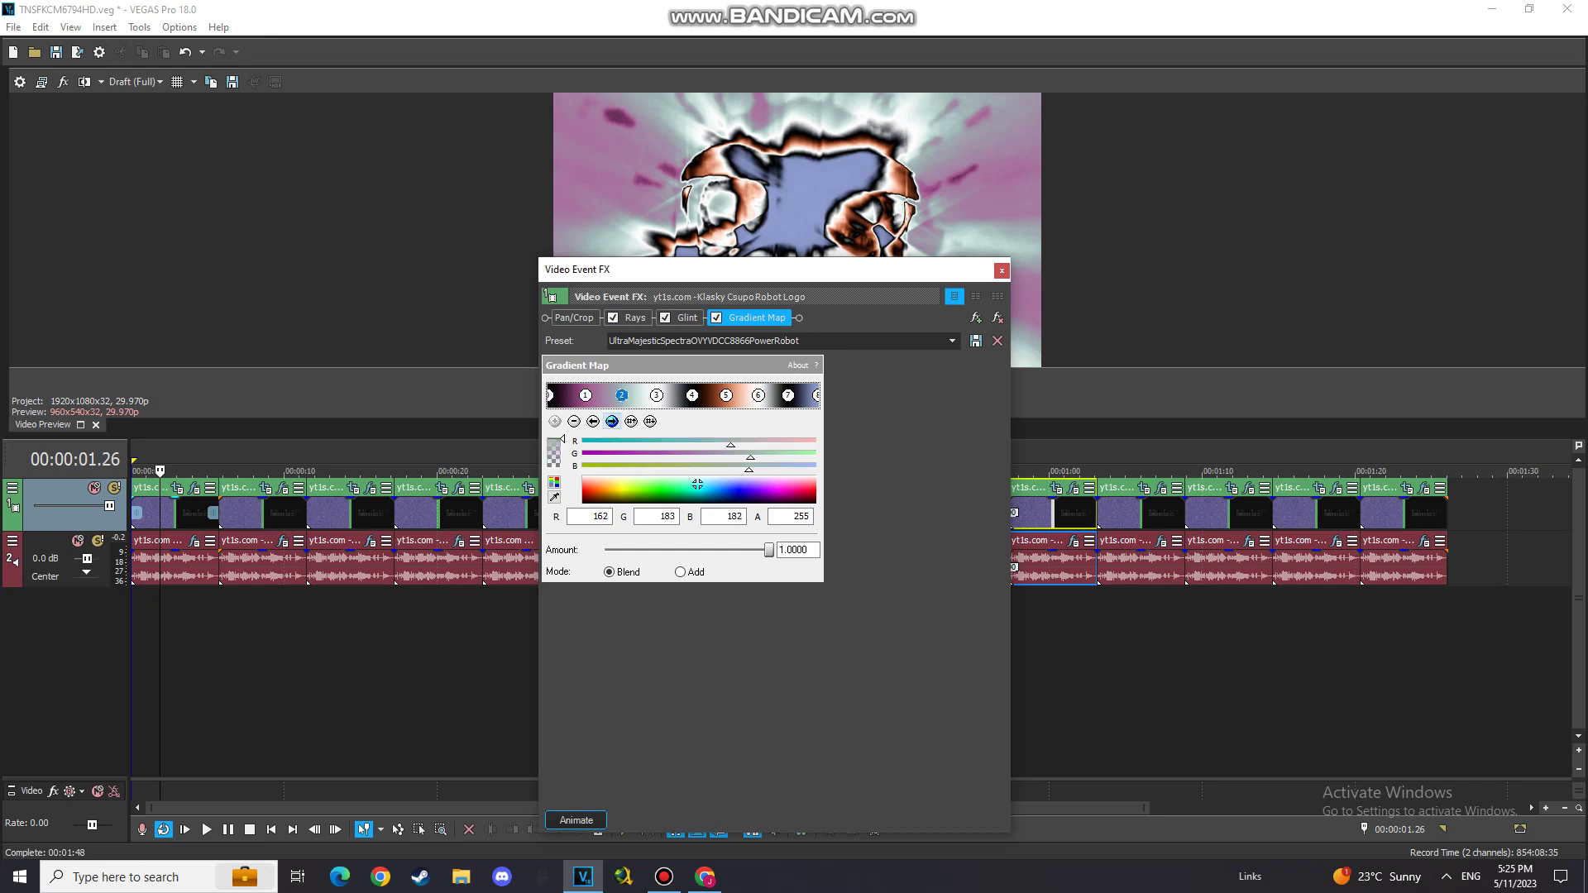
click(612, 421)
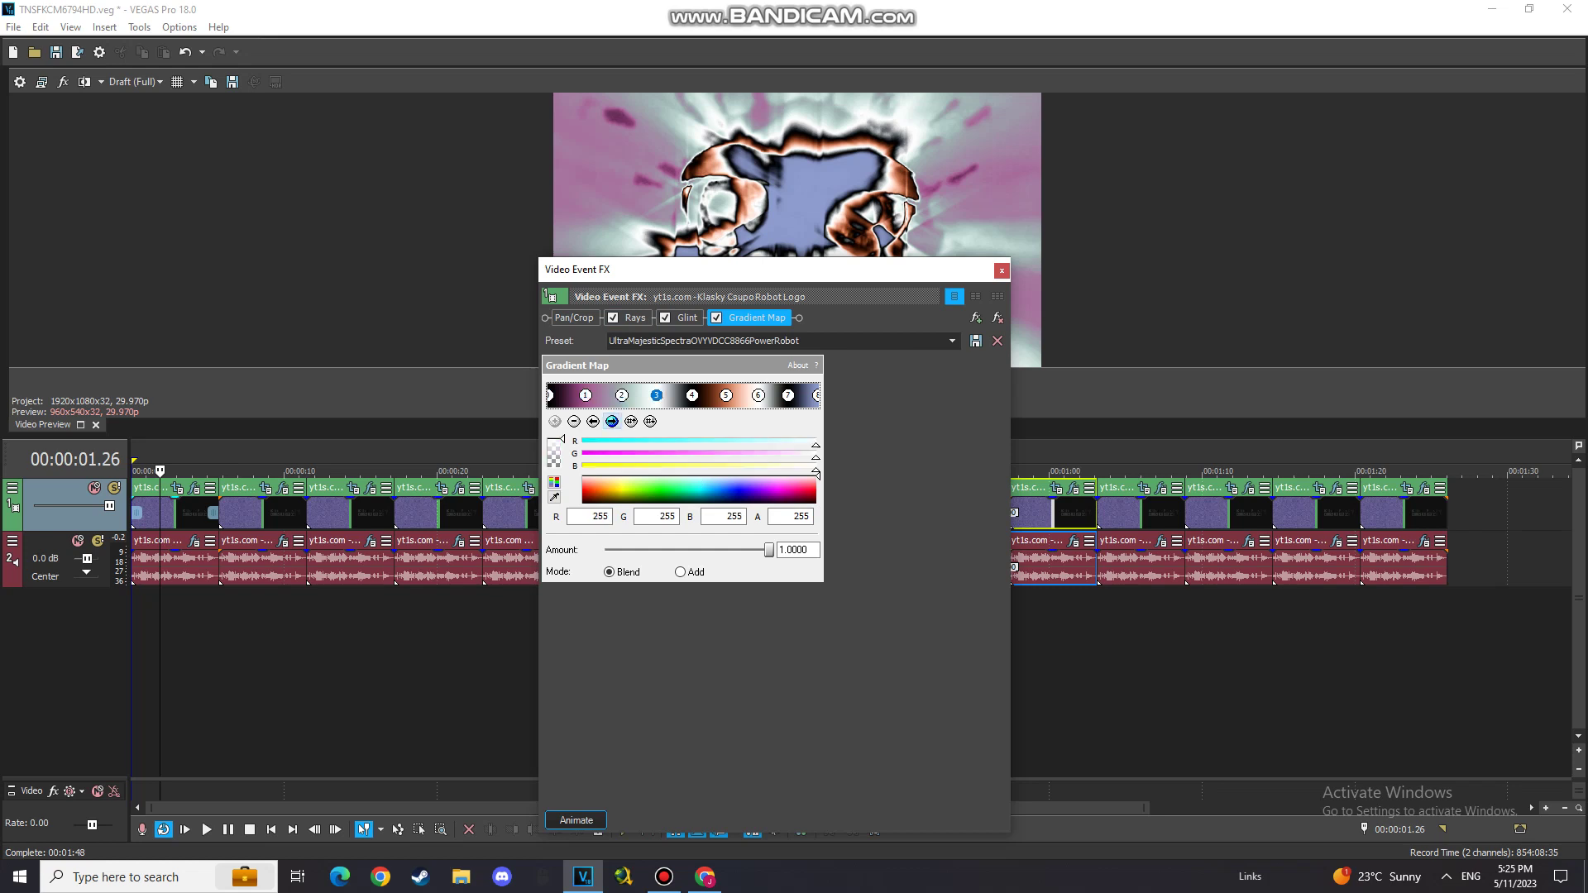
click(612, 421)
click(612, 421)
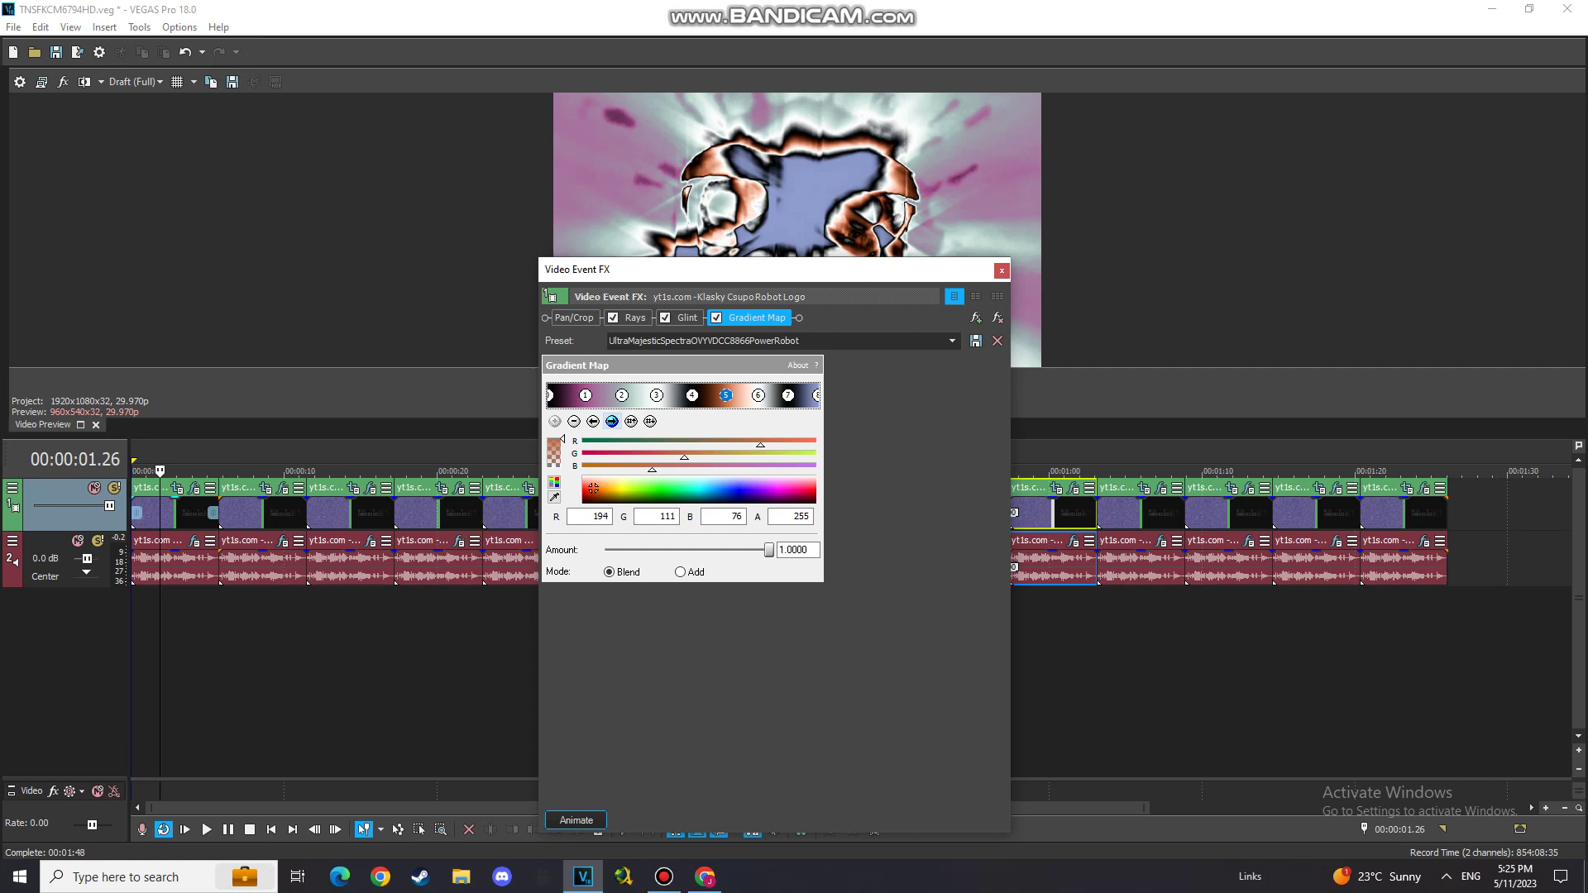
click(612, 421)
click(612, 421)
click(612, 421)
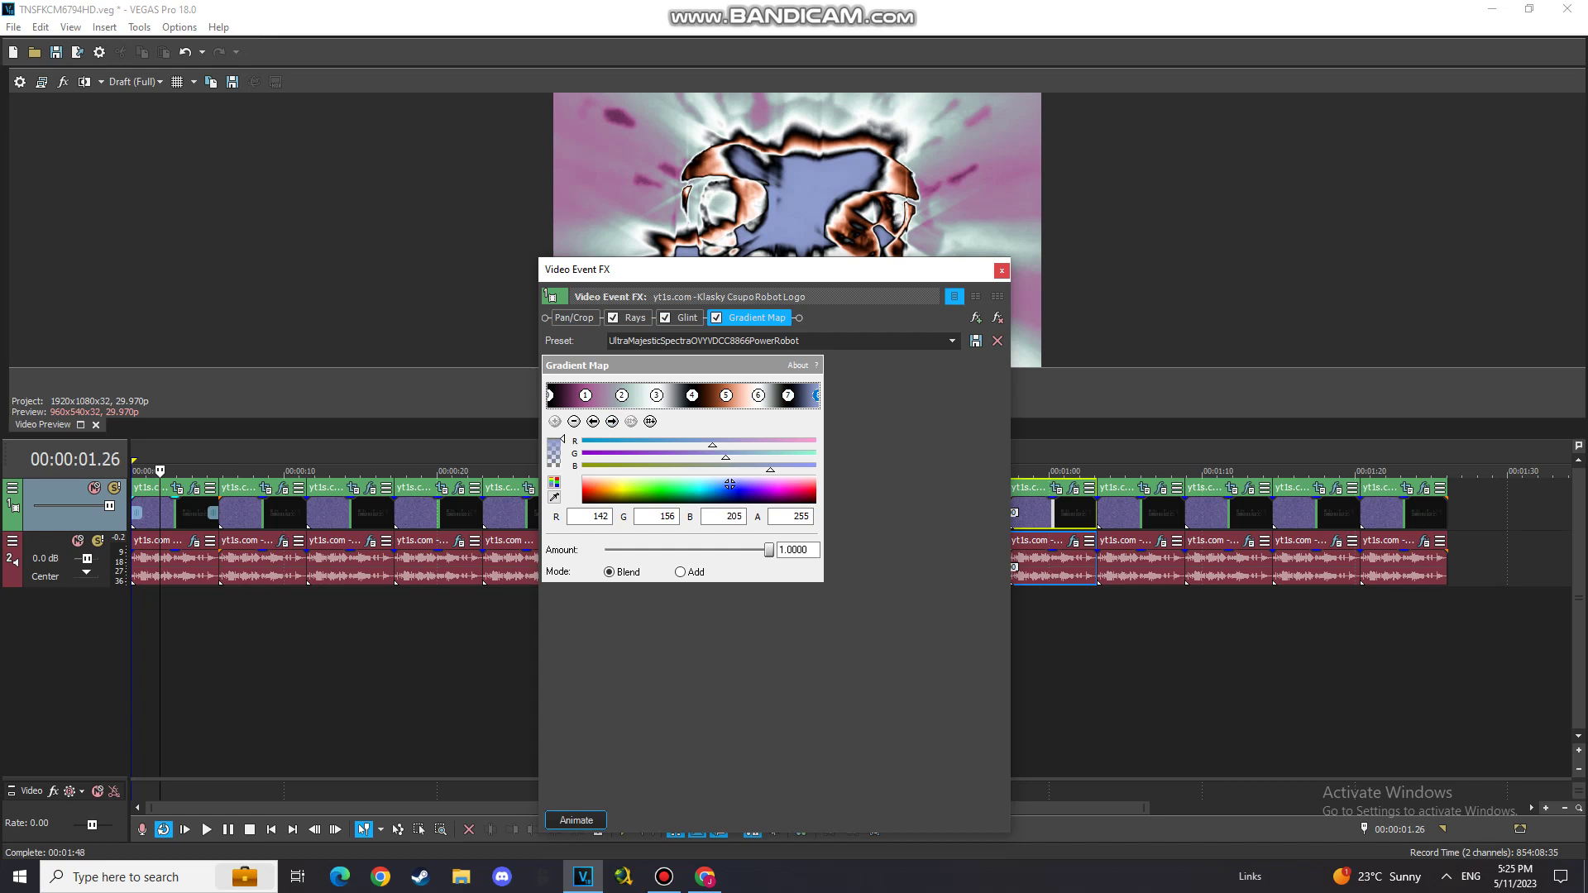
click(1002, 271)
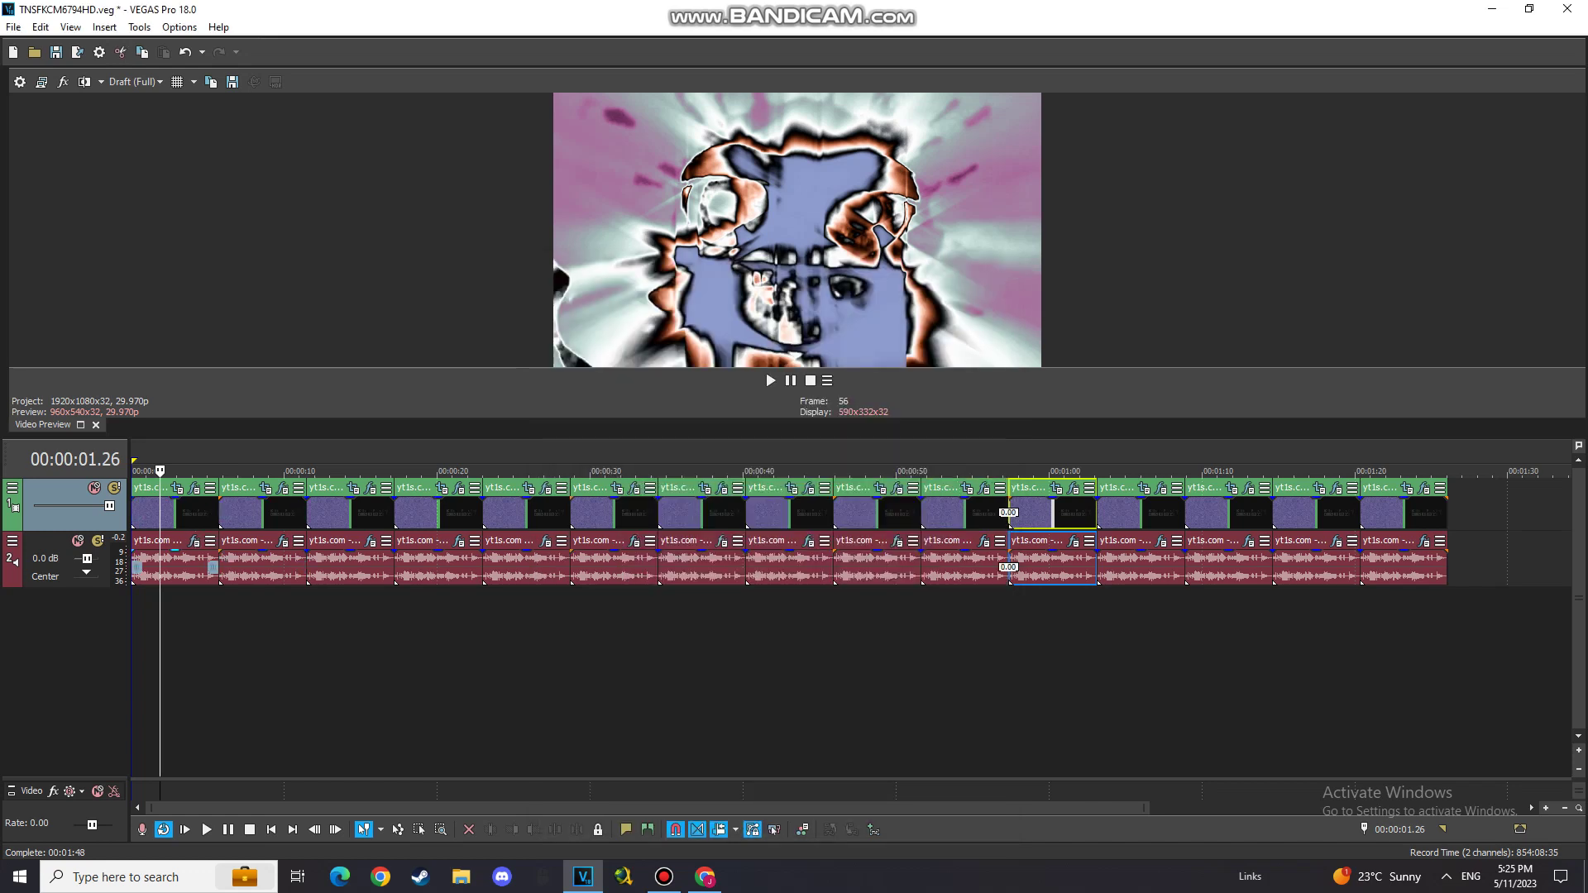
click(194, 542)
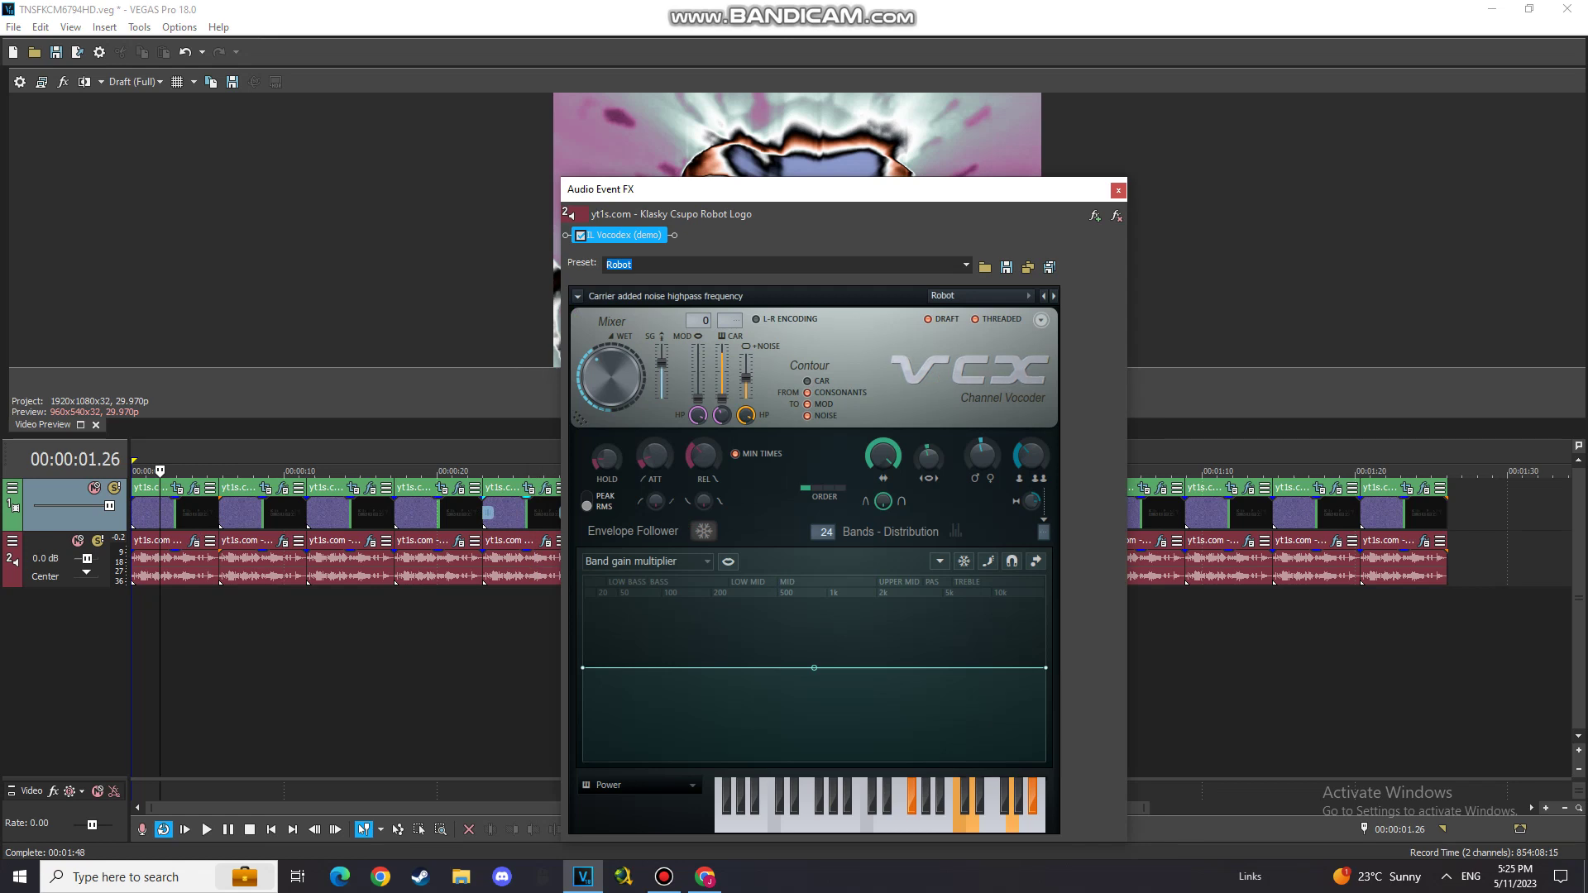
click(1119, 191)
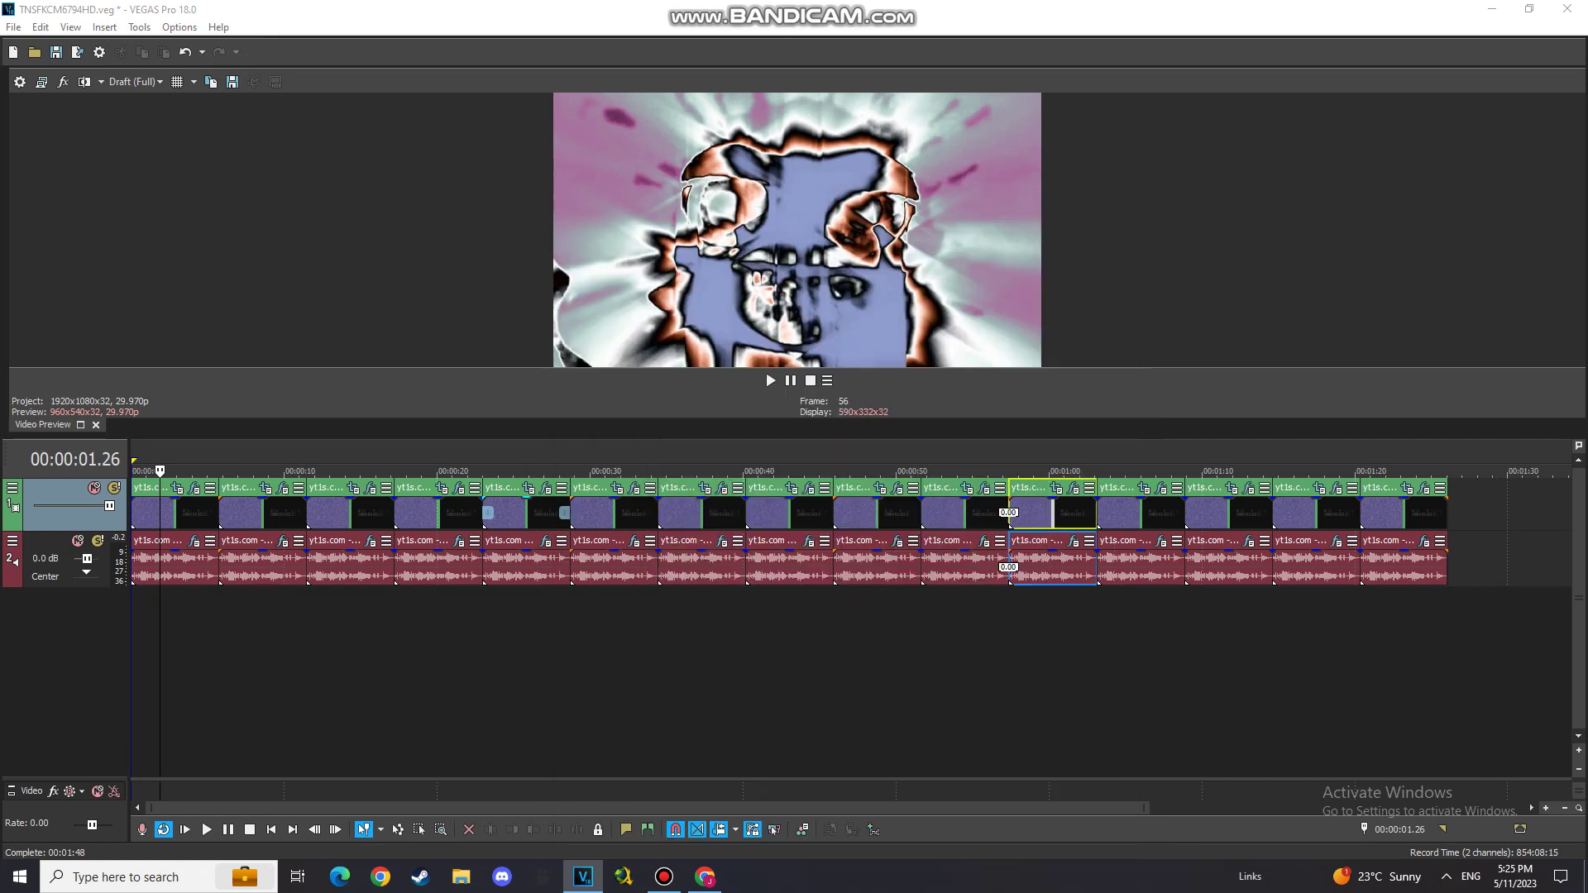
Step: Examine every Gradient Map color point on the second clip, plus the Vocodex settings on its audio
click(253, 514)
click(283, 489)
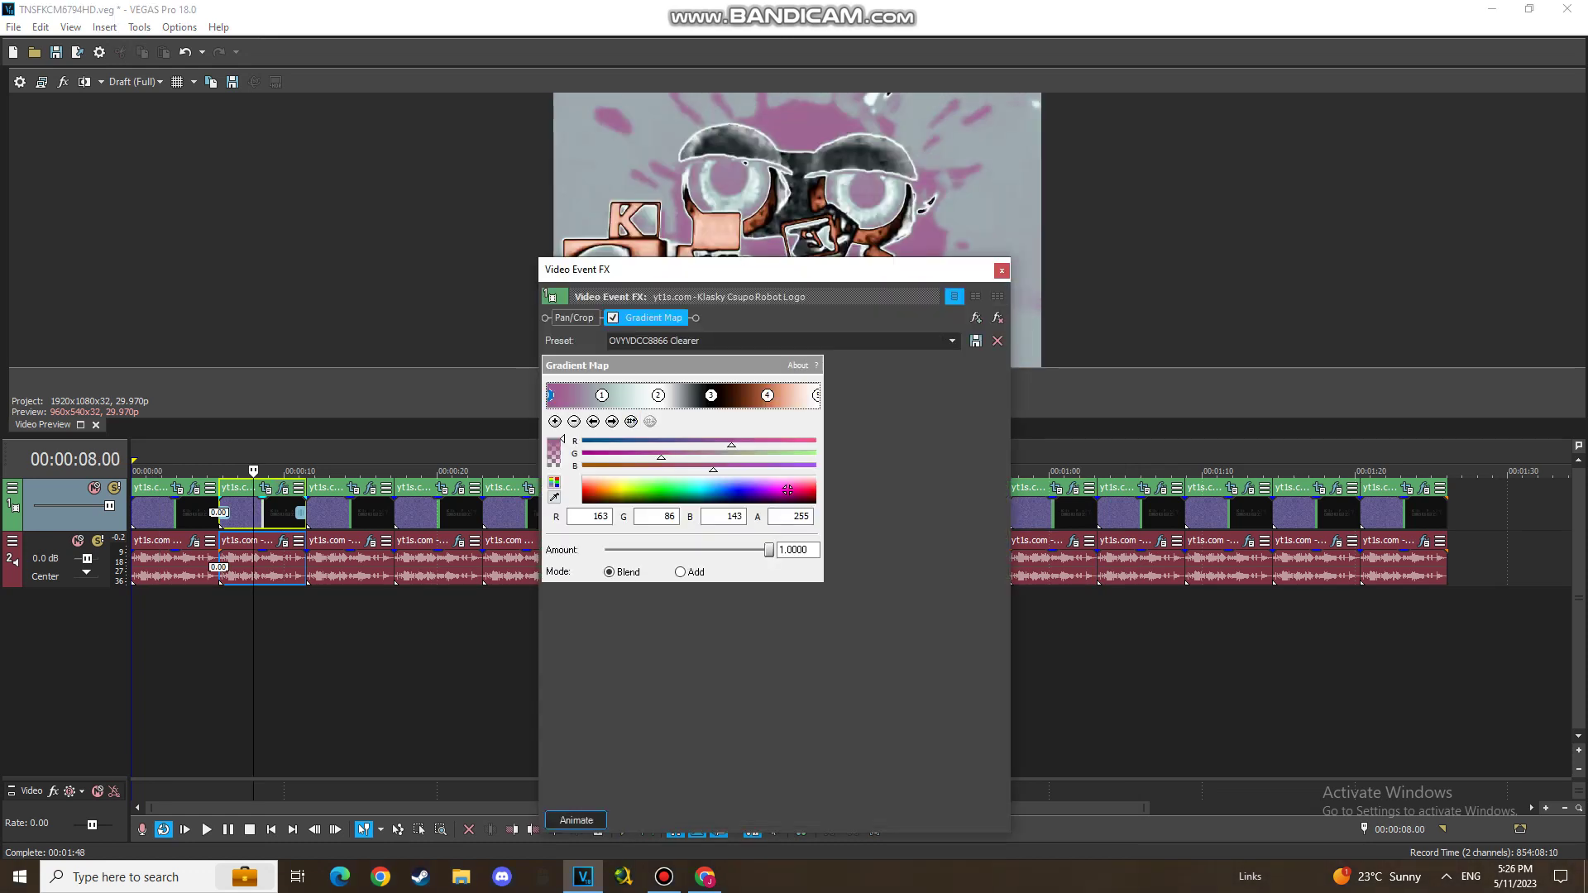
click(612, 421)
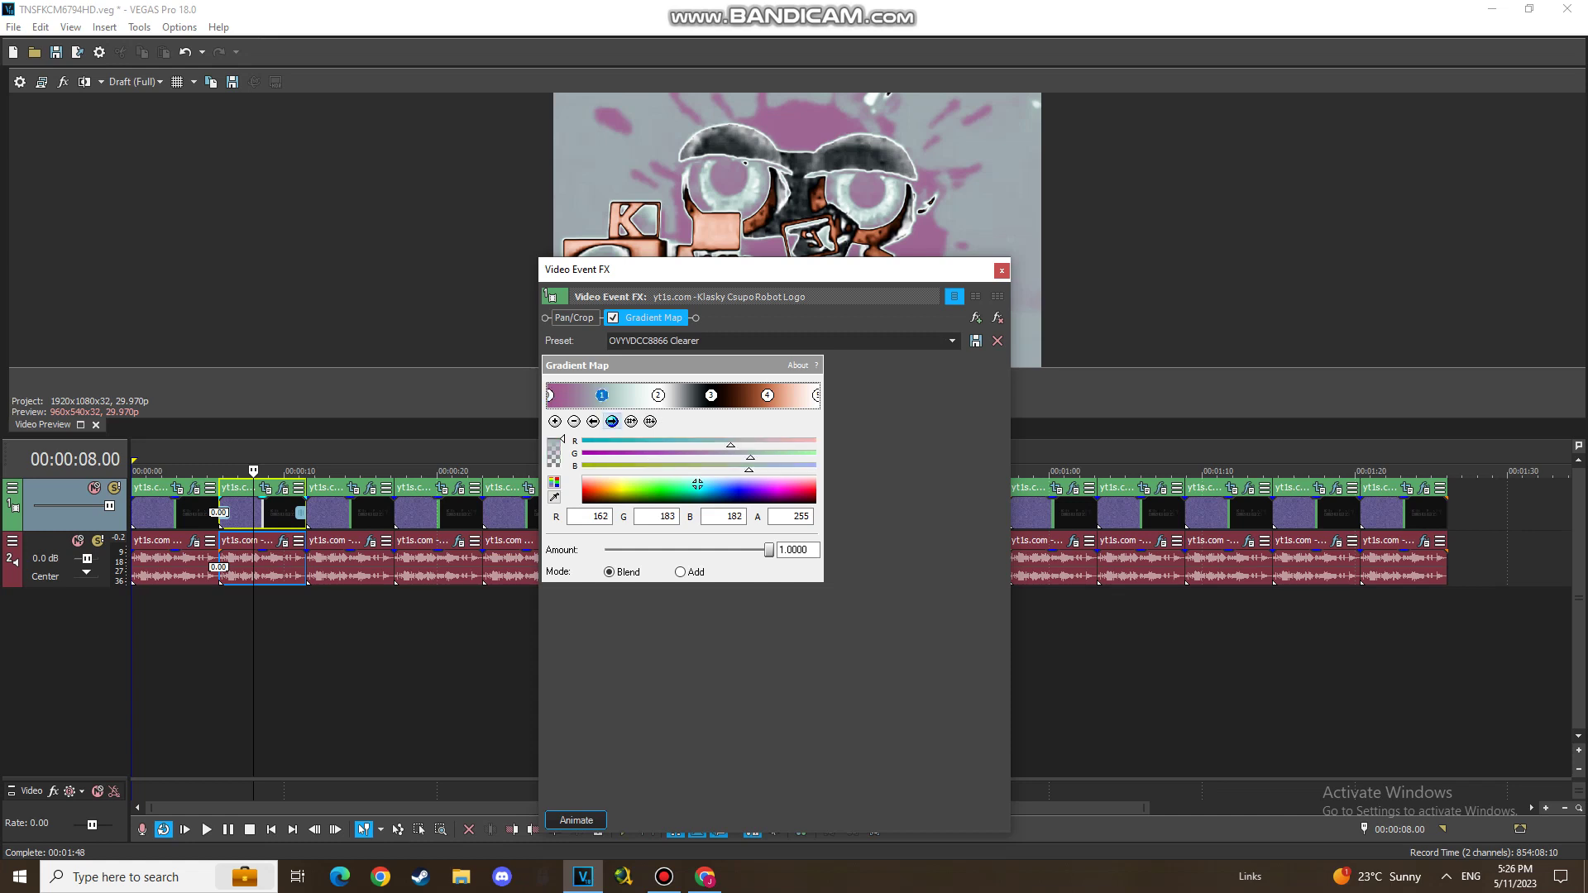
click(612, 422)
click(612, 421)
click(612, 422)
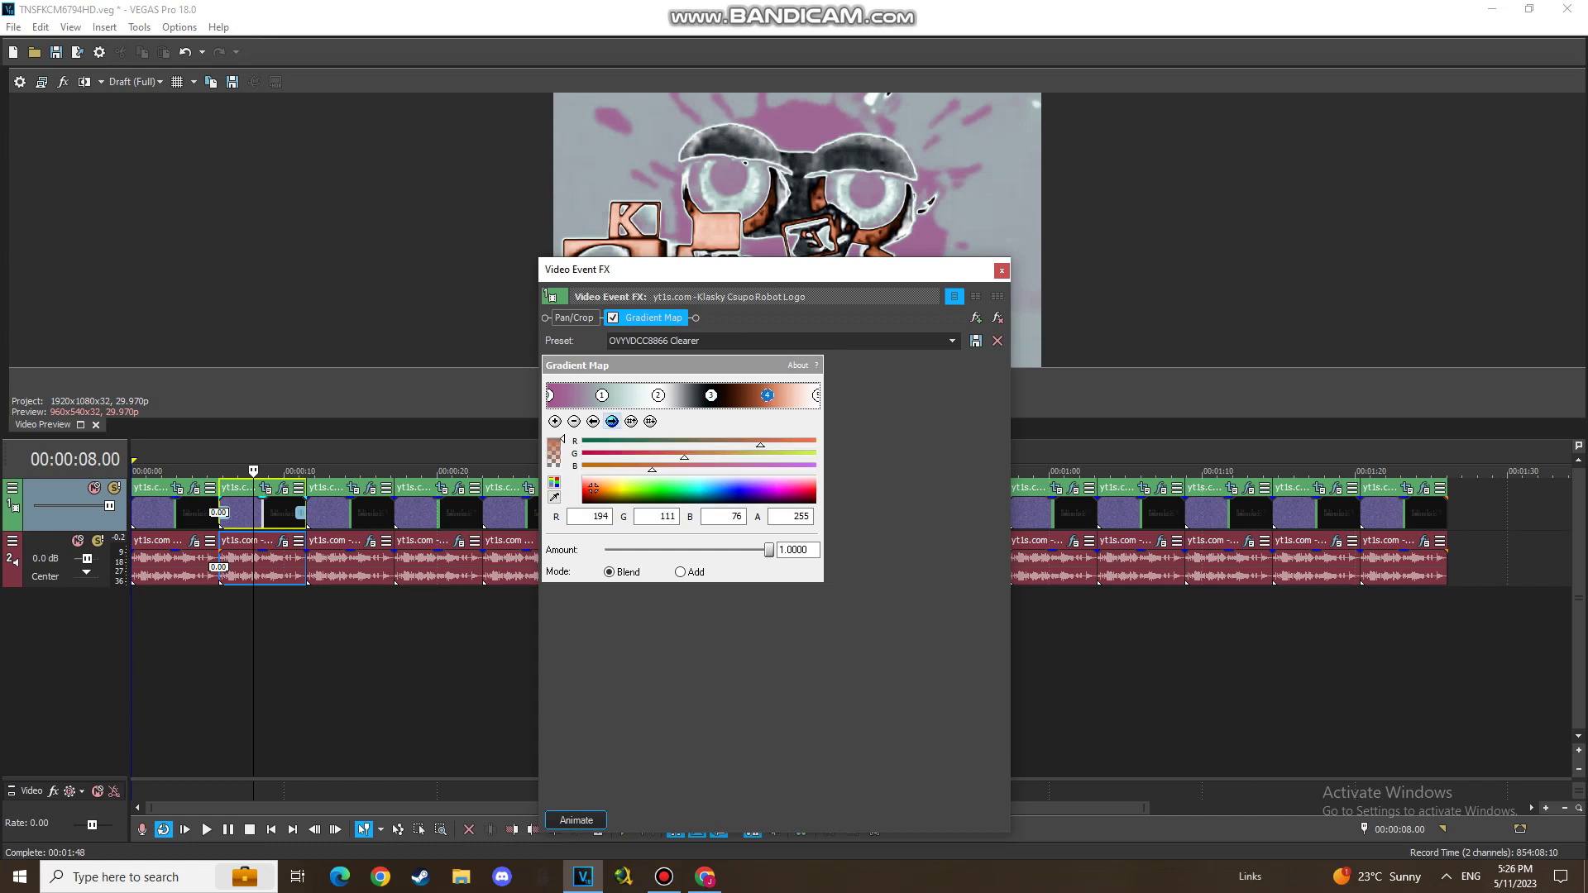
click(612, 421)
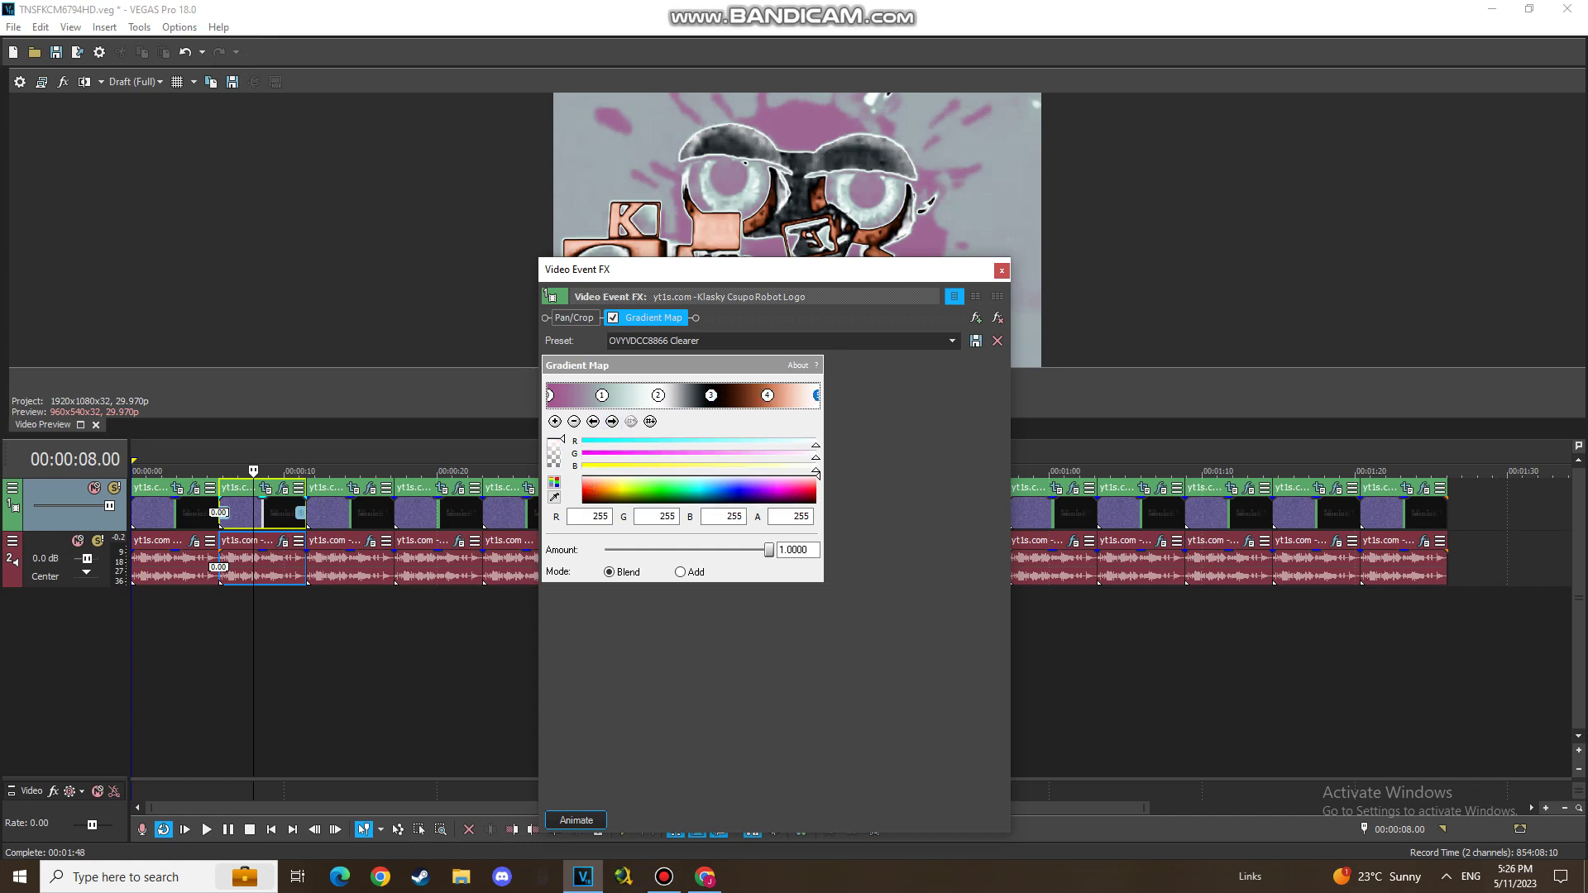
click(1002, 270)
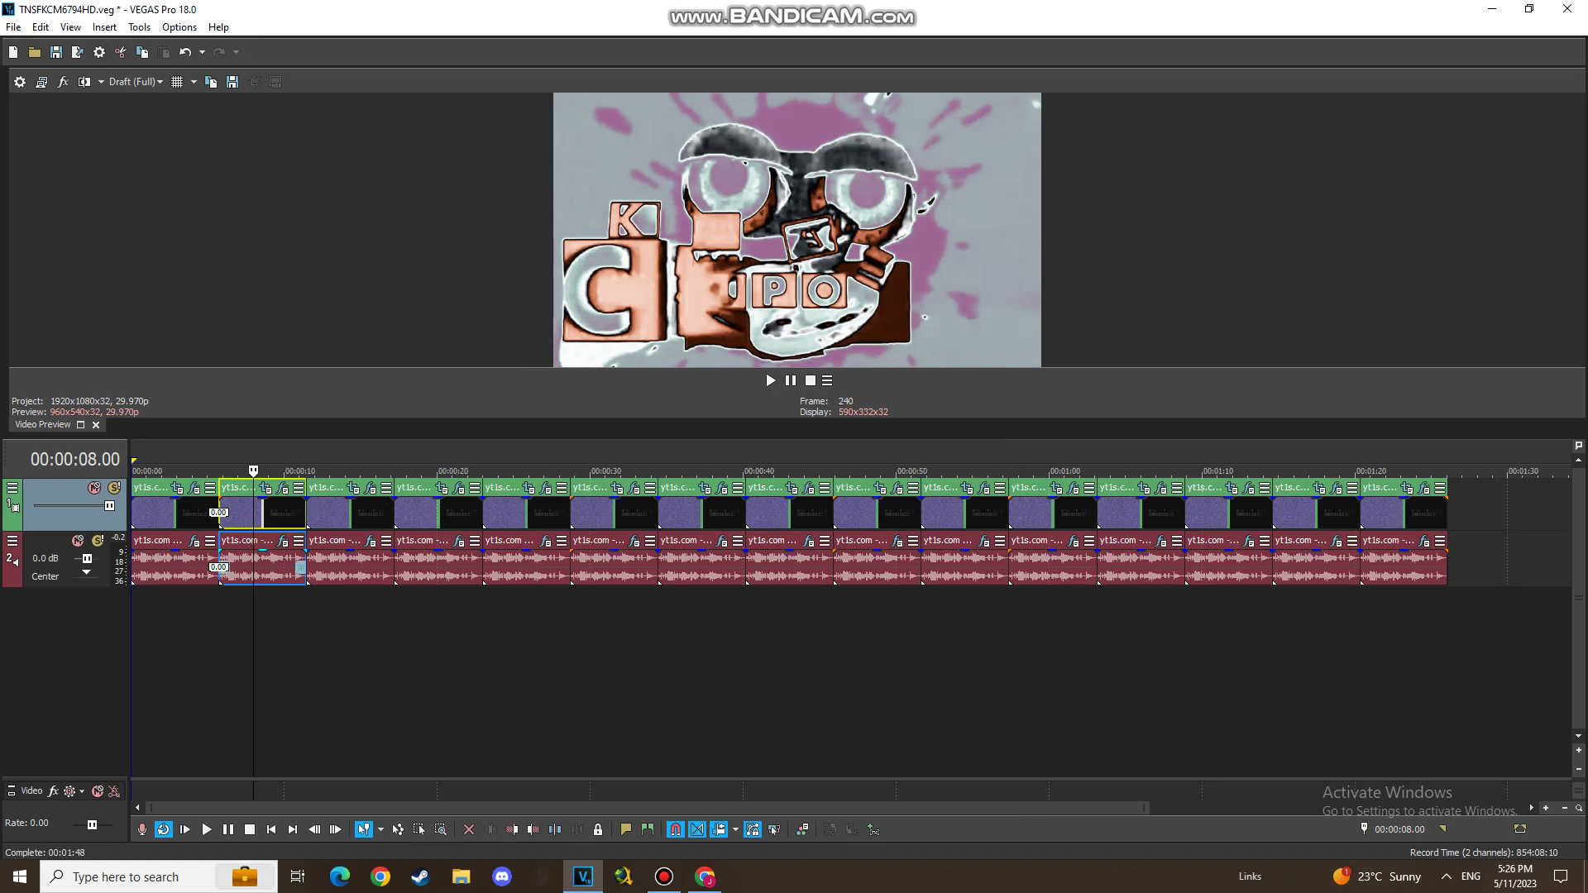
click(282, 541)
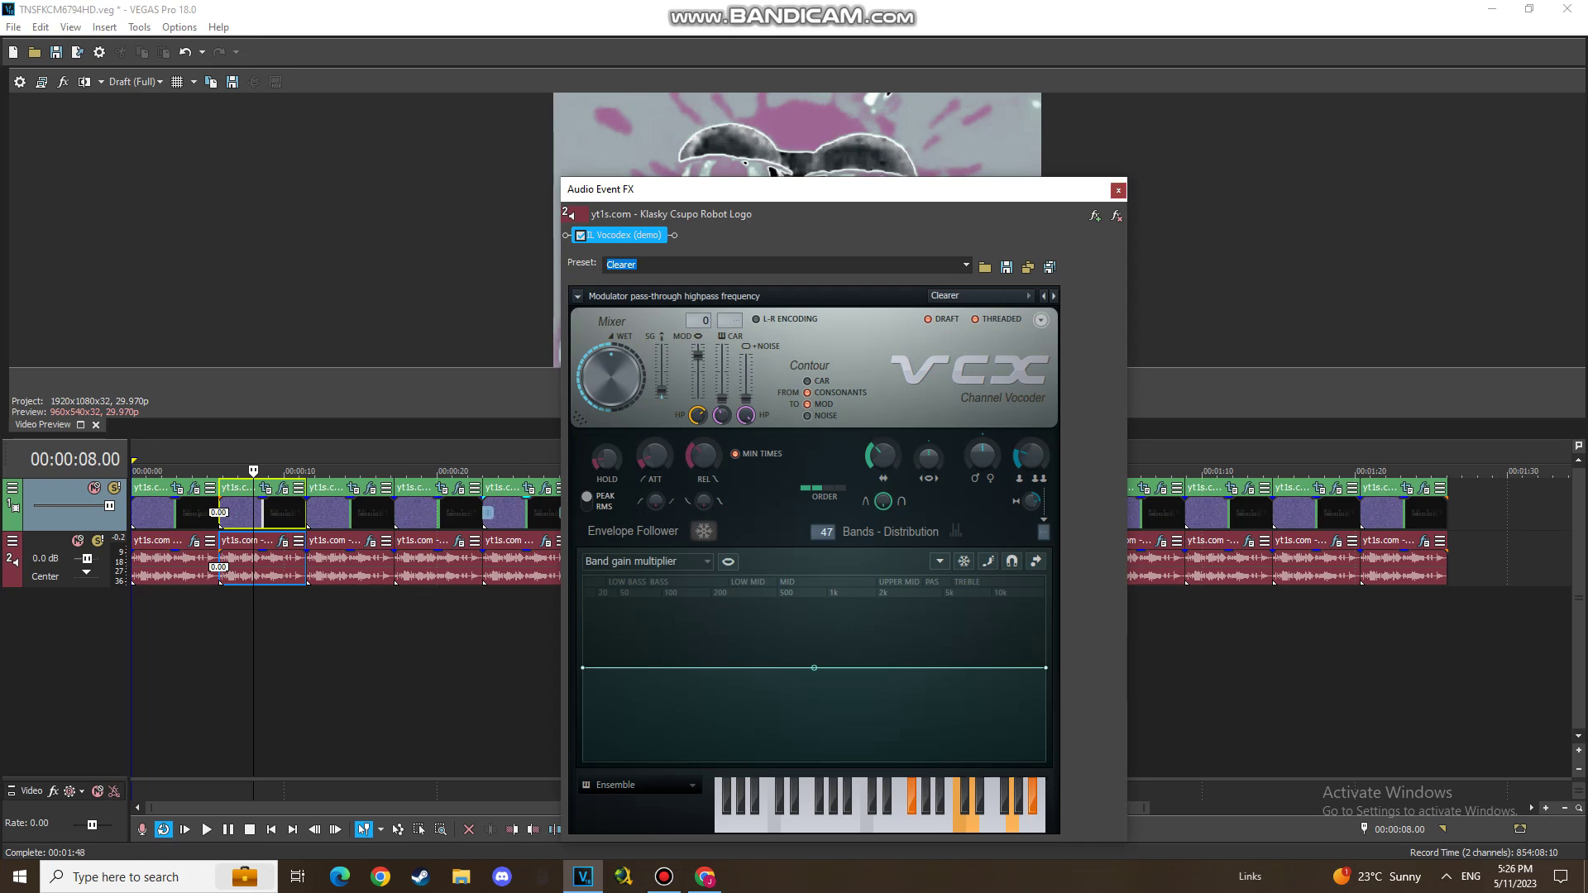
click(1119, 190)
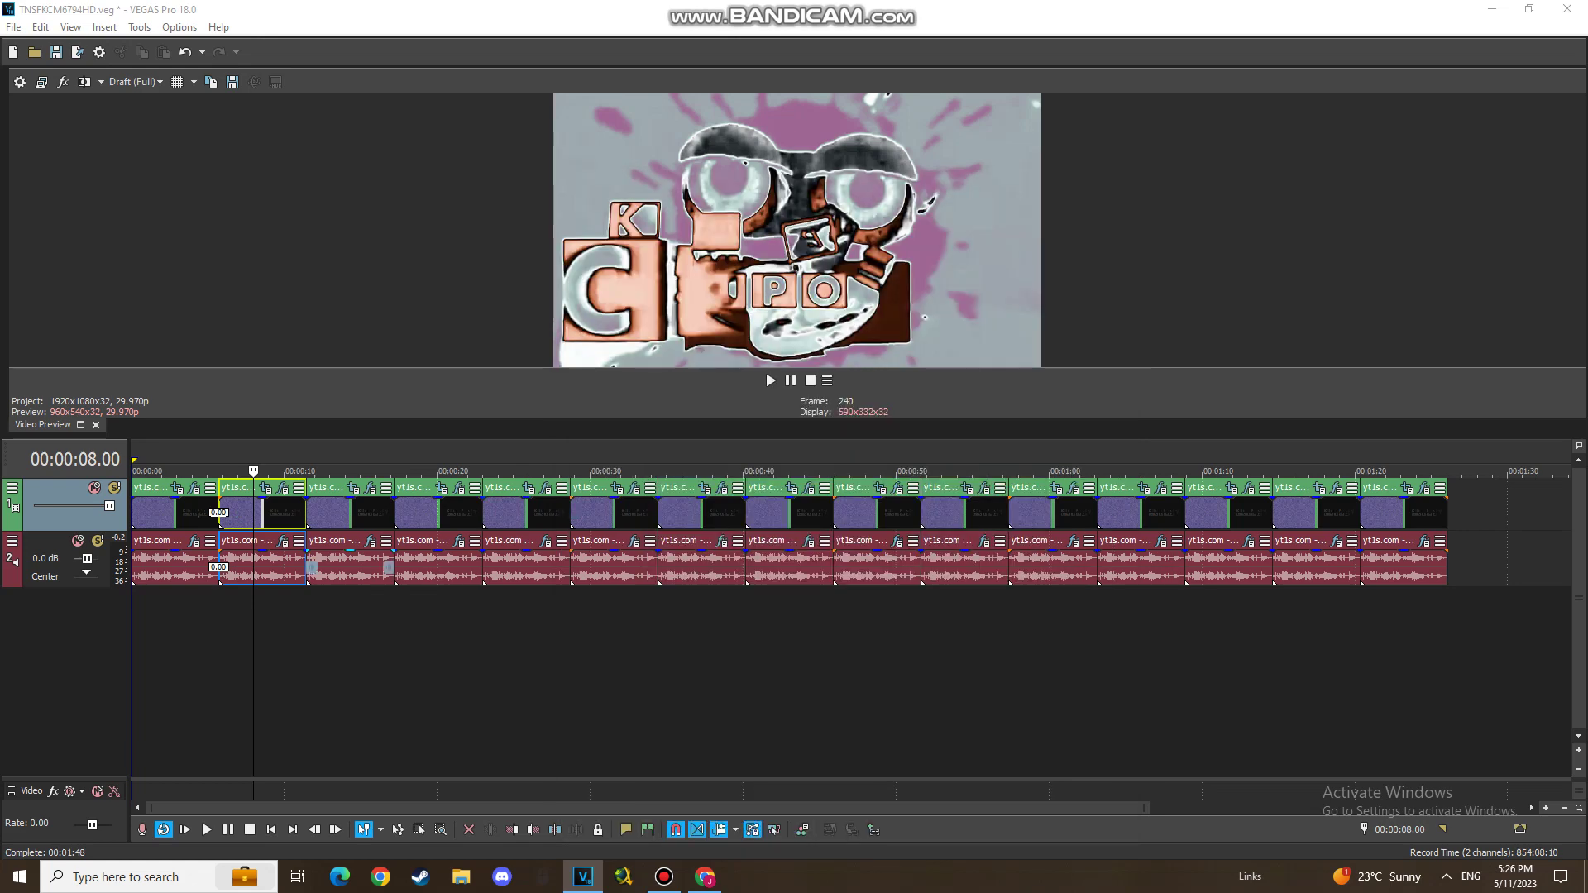
Step: Review the Wave, TV Simulator and Light Rays settings in the third clip's video effects chain
click(362, 513)
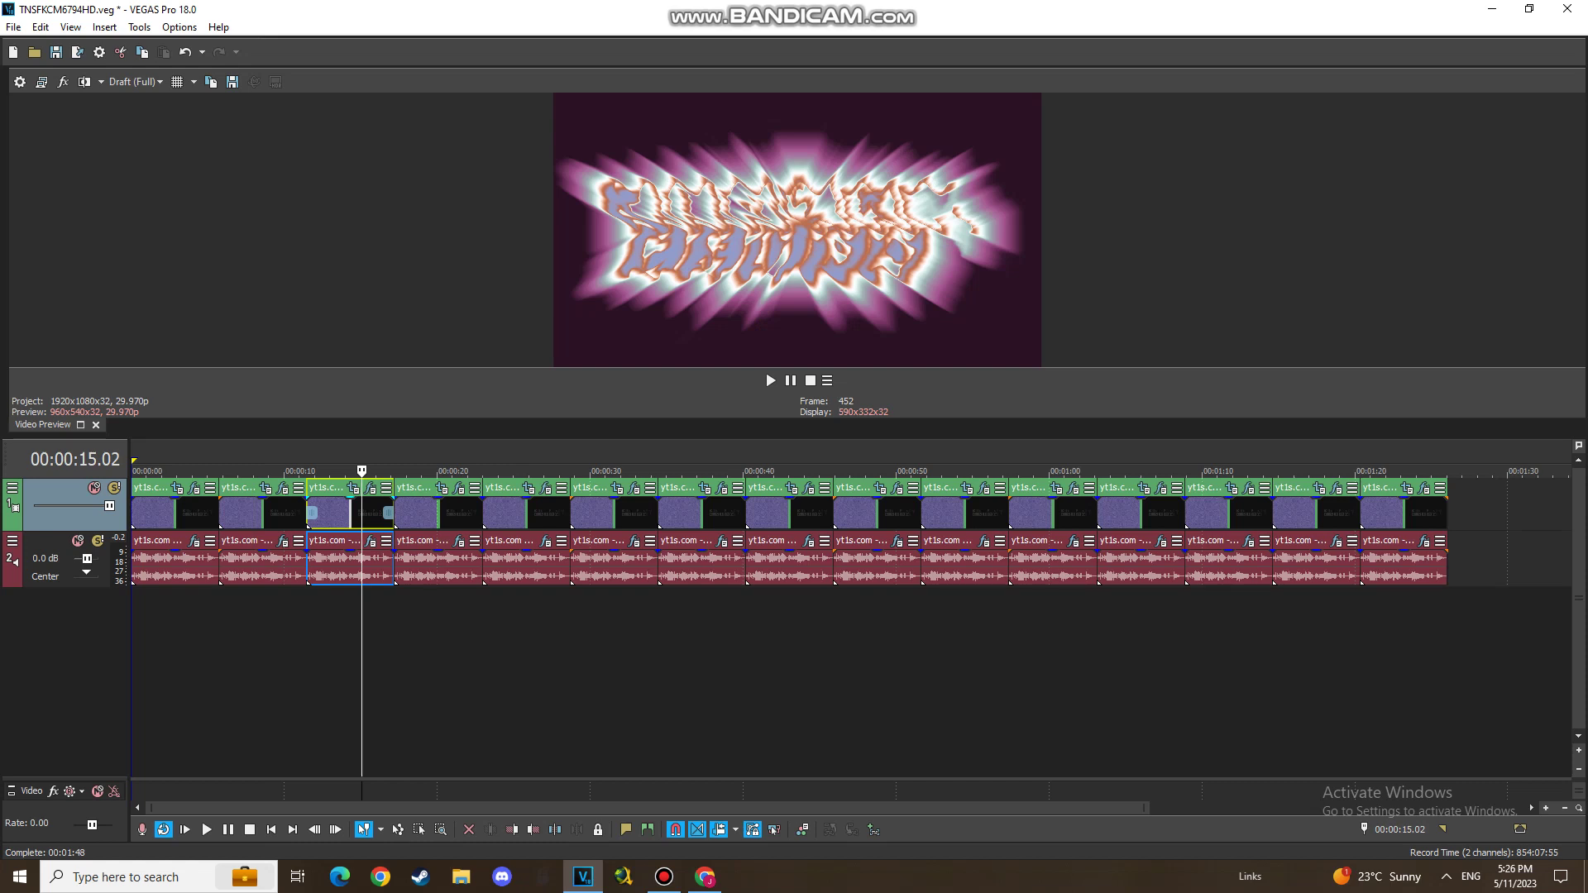
click(369, 489)
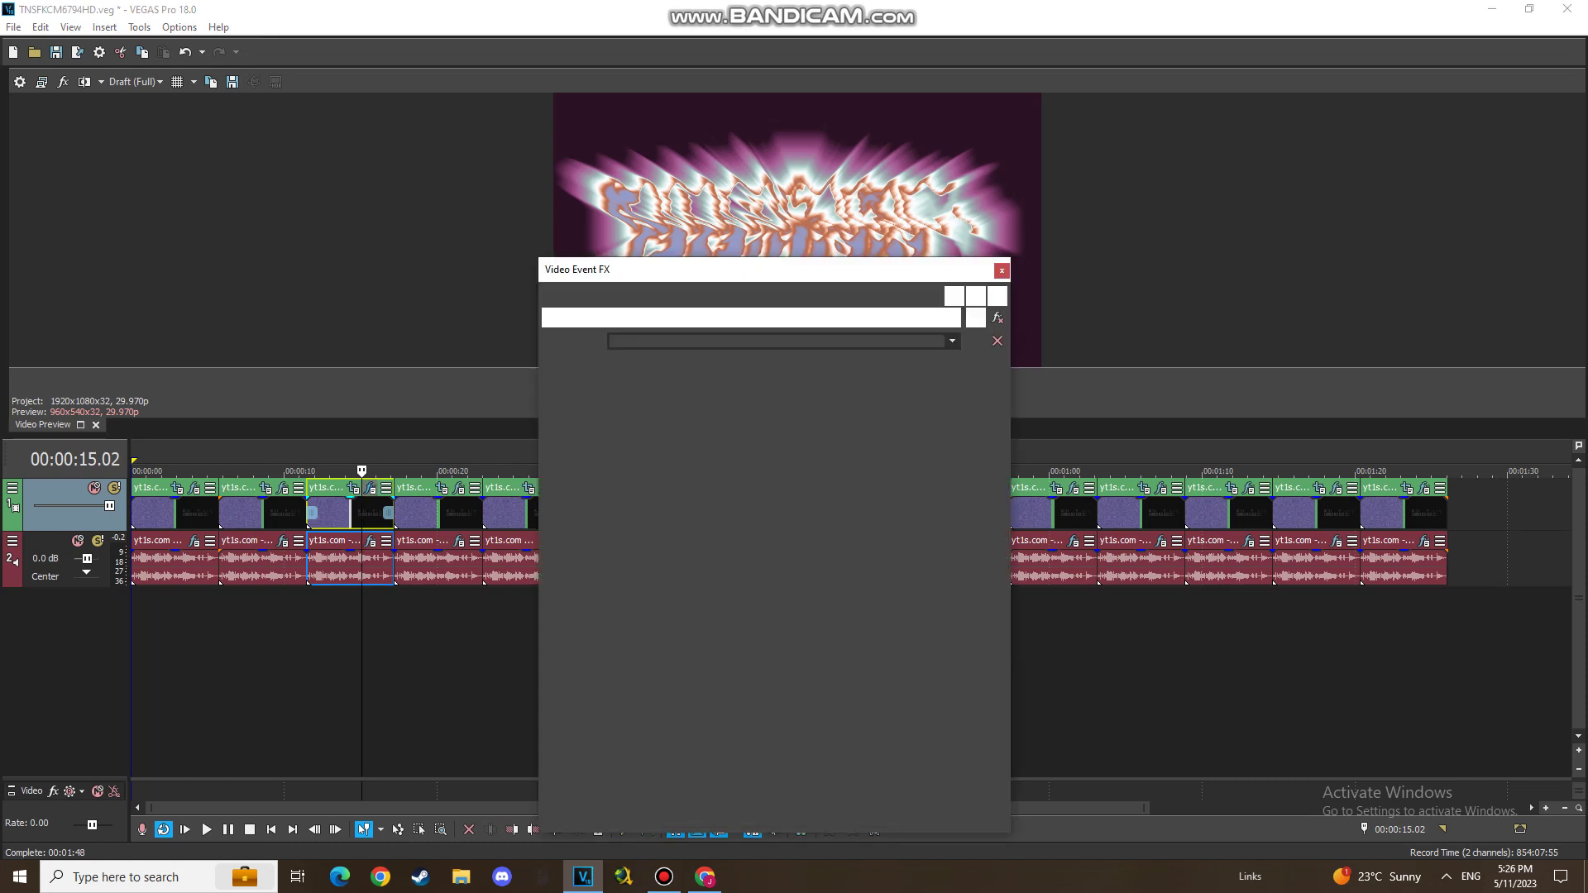
click(637, 318)
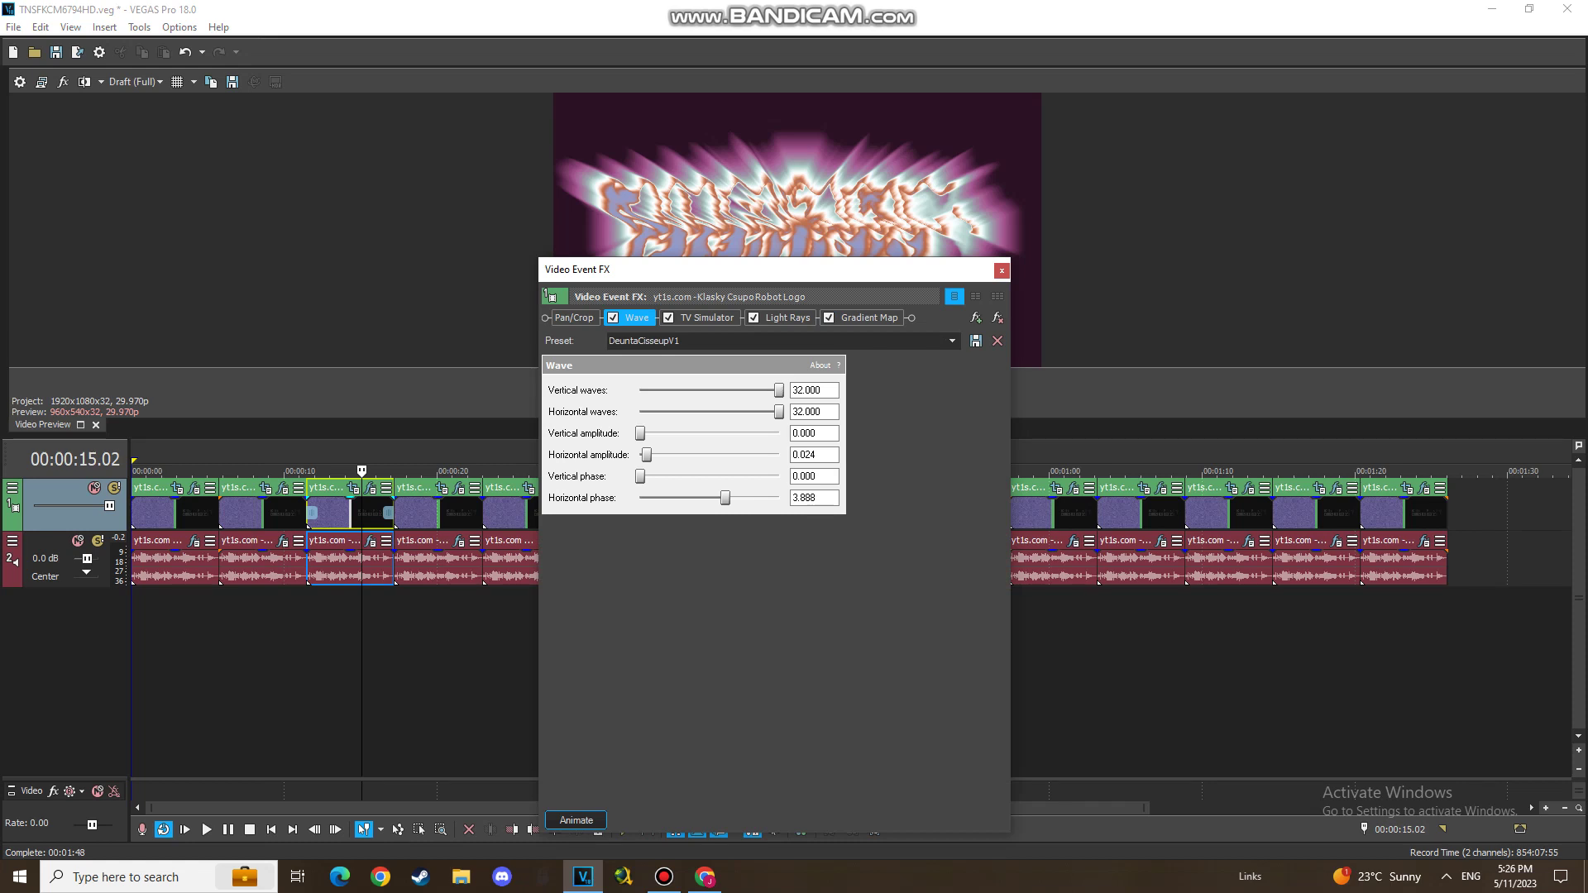
click(706, 318)
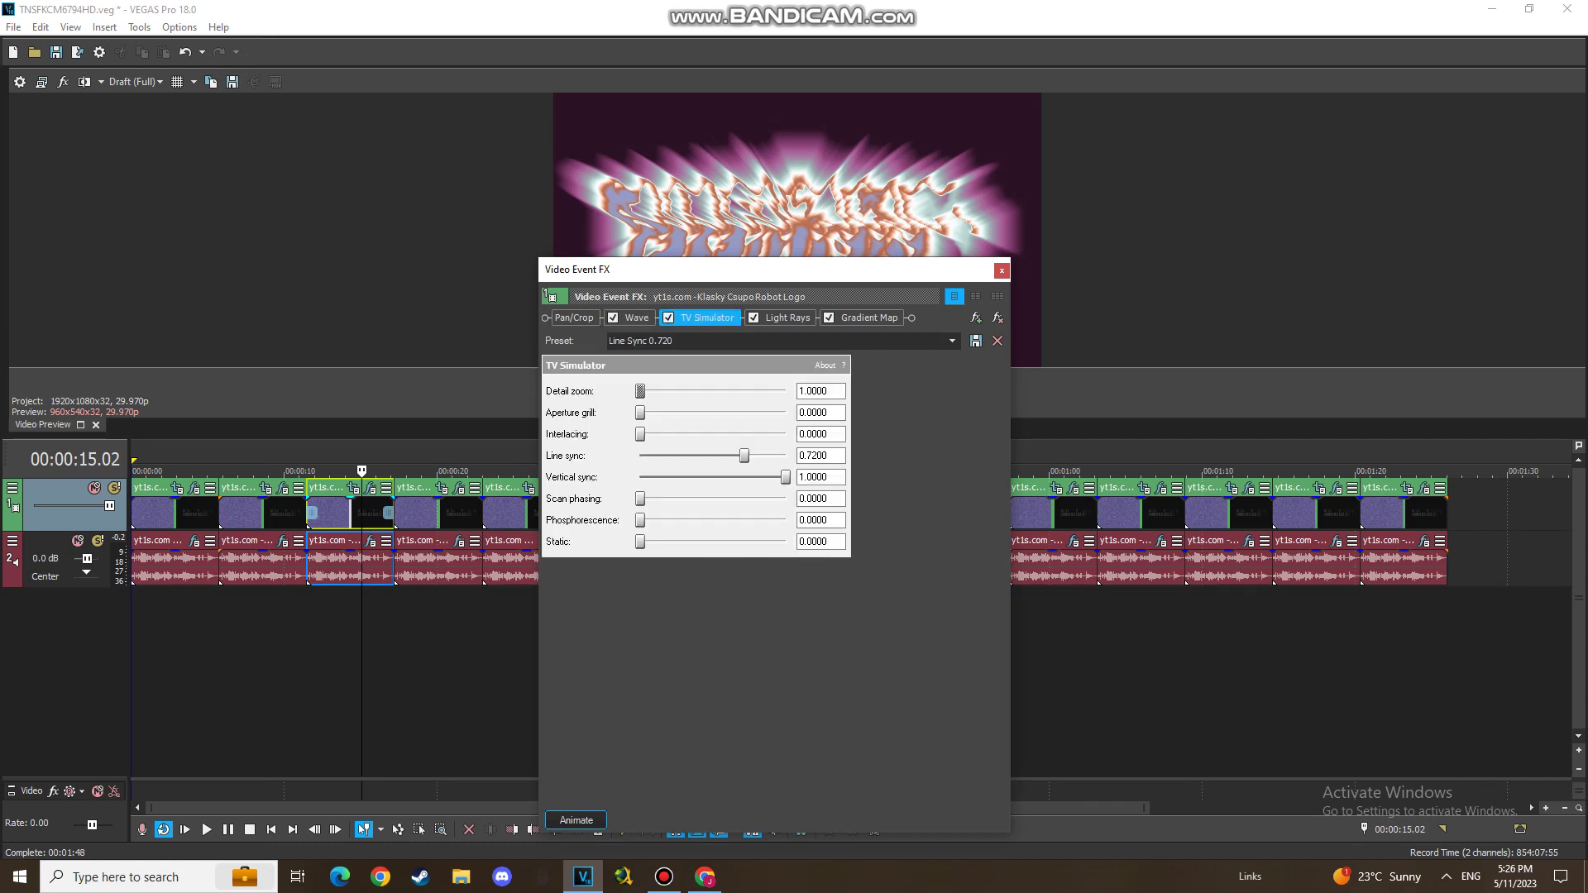
click(788, 318)
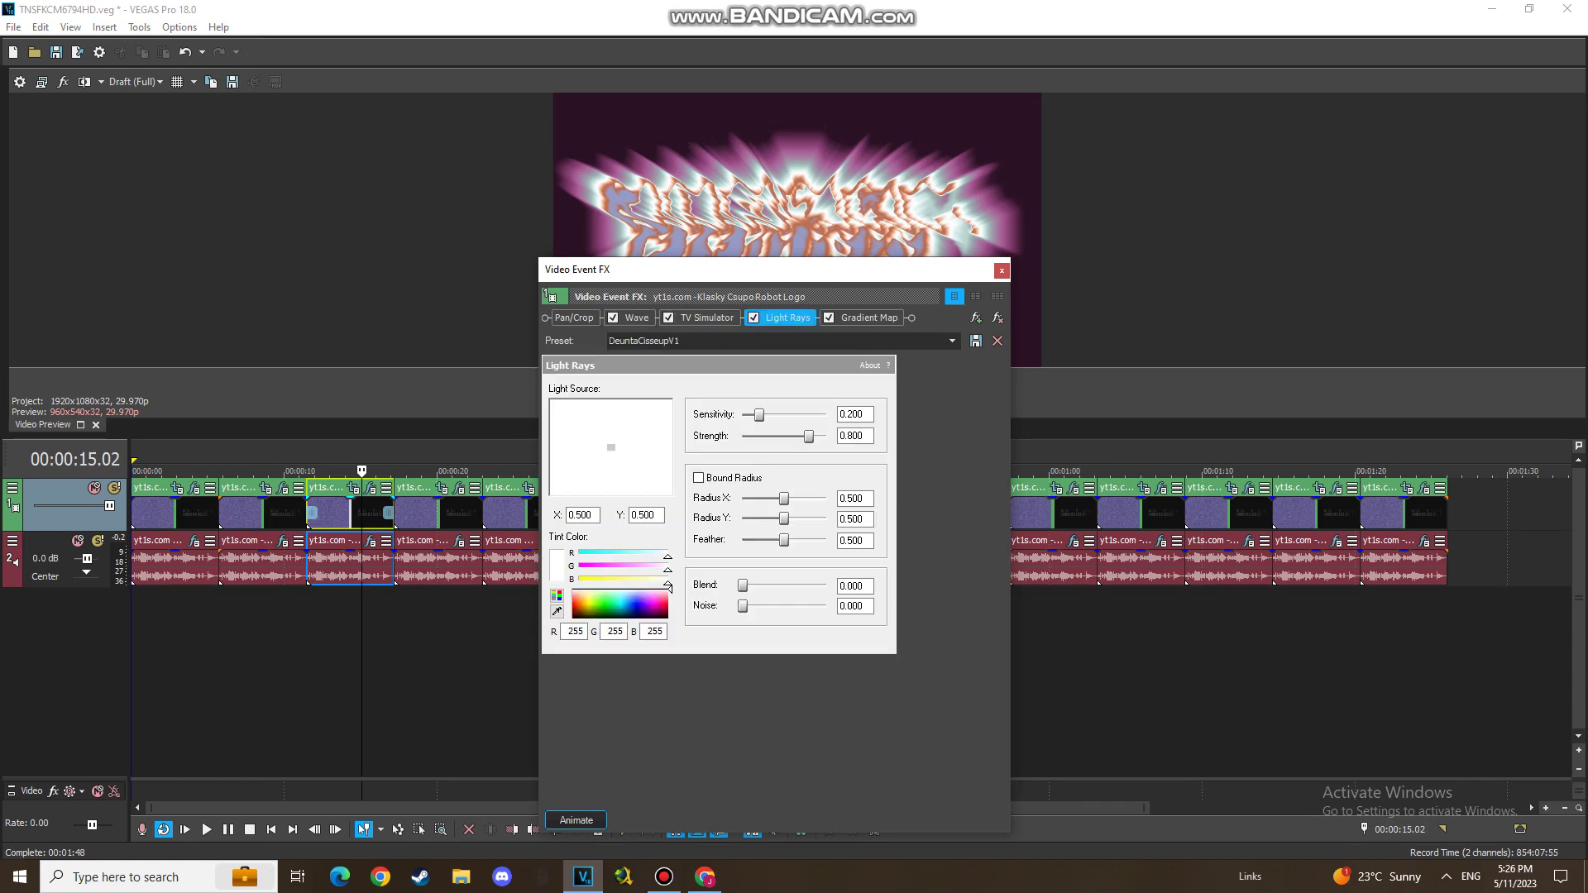
Step: Step through all the third clip's Gradient Map color points, showing each point's RGB values, and close its video effects
click(869, 318)
click(869, 318)
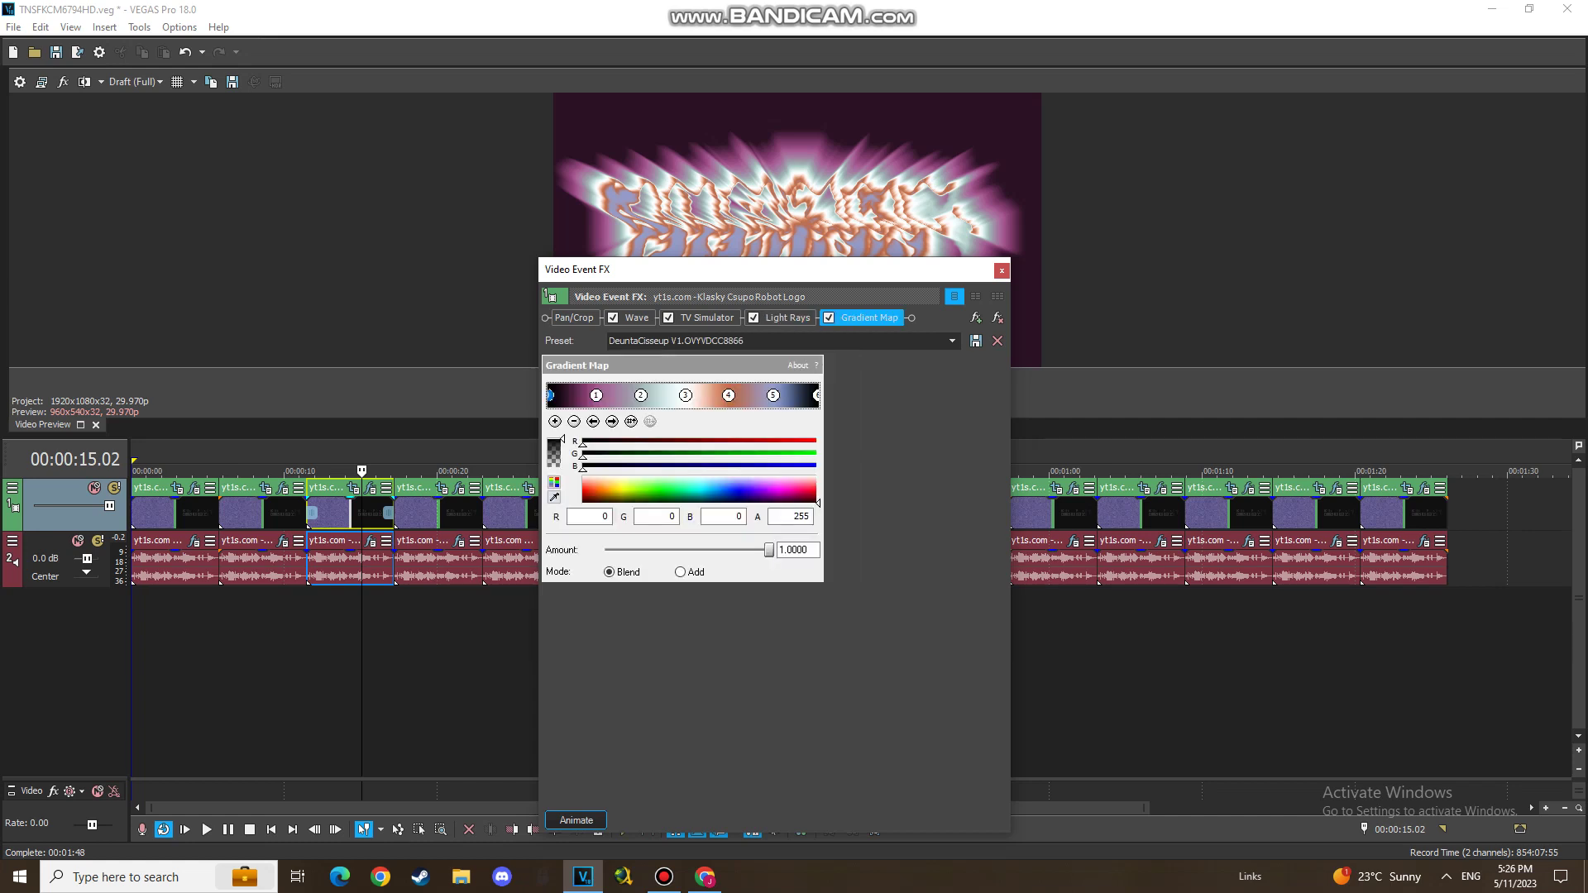
click(613, 421)
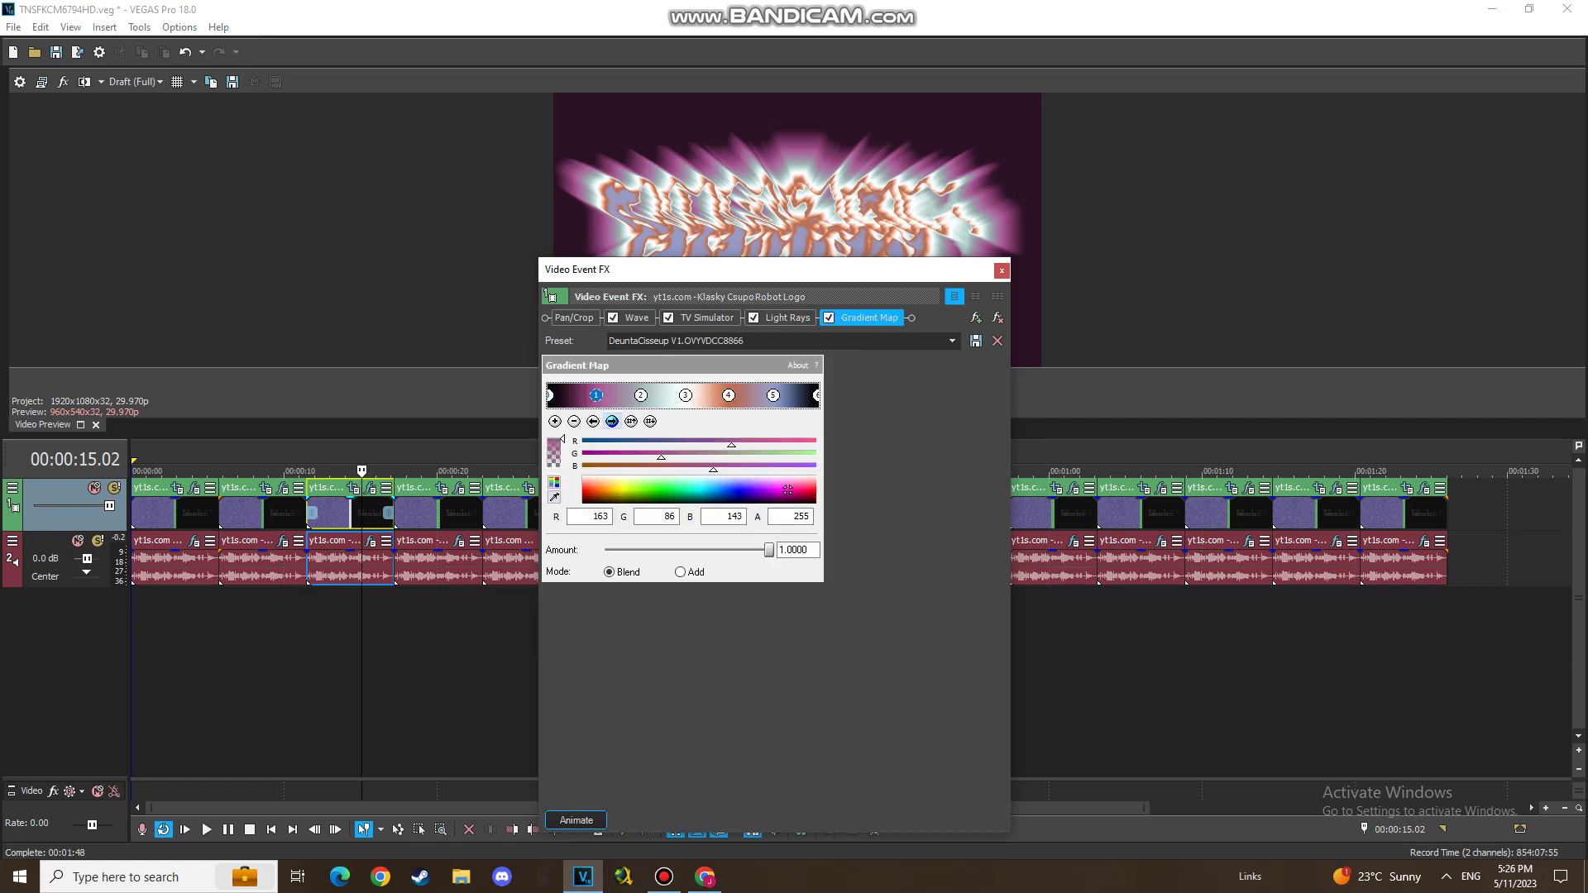
click(612, 422)
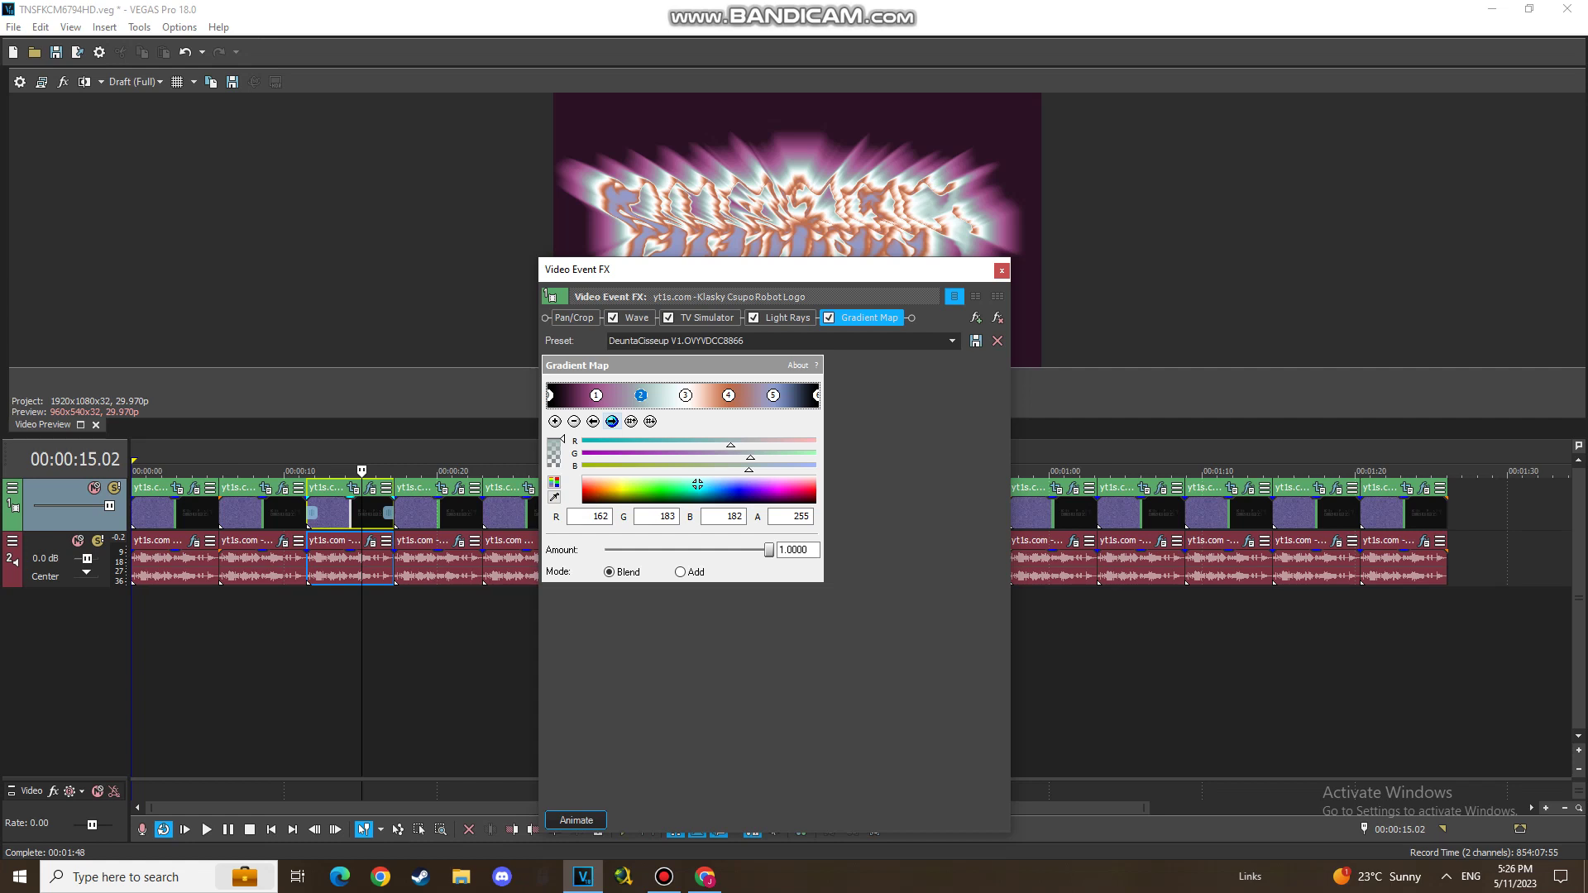
double_click(612, 422)
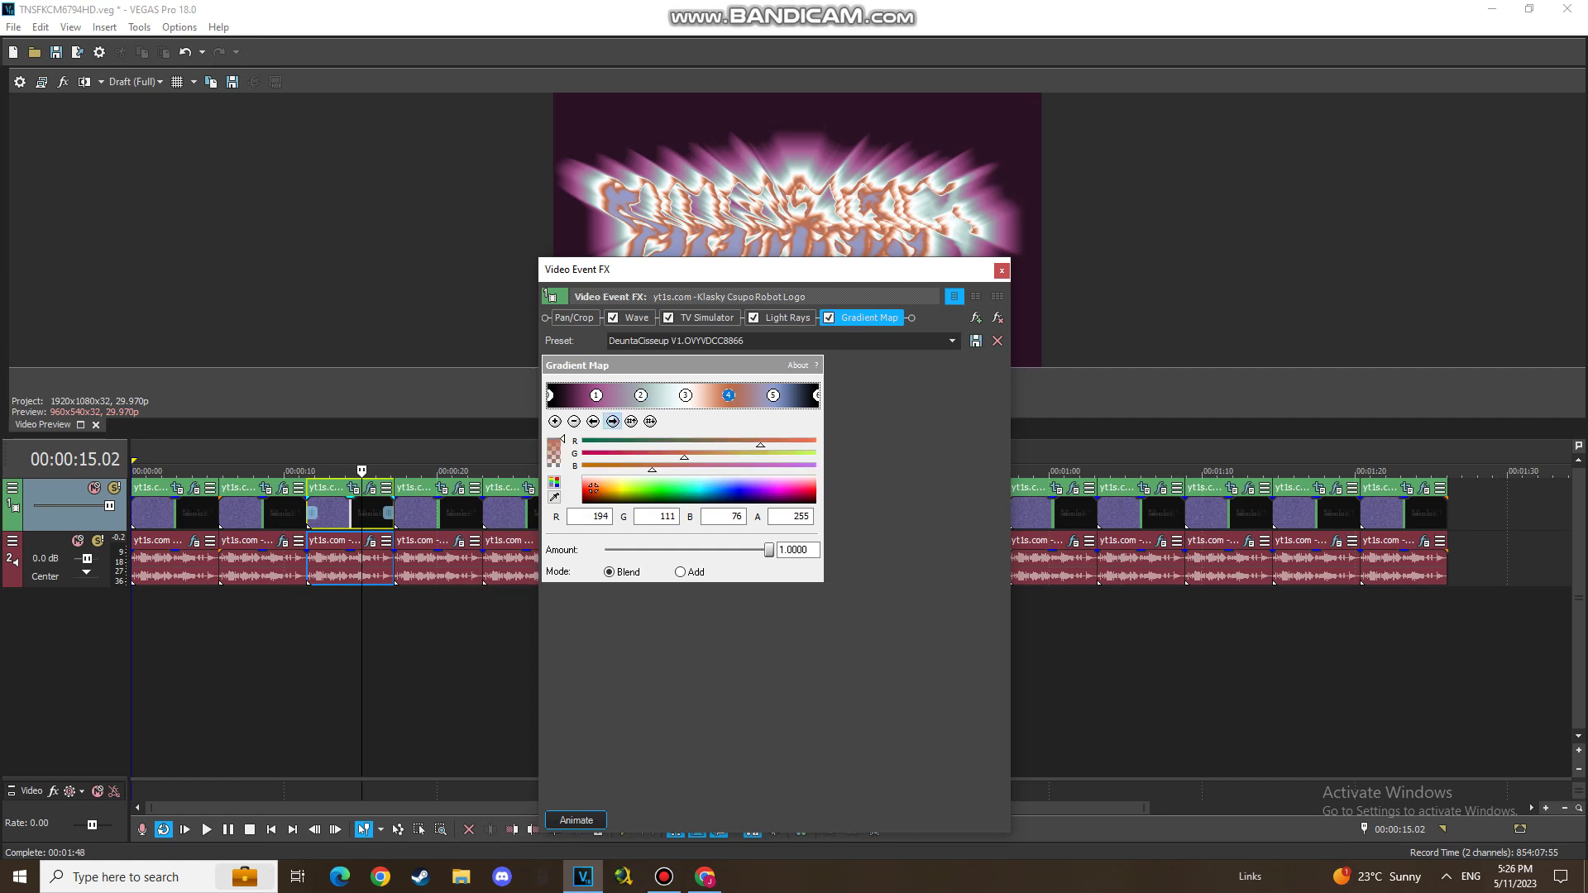
click(612, 422)
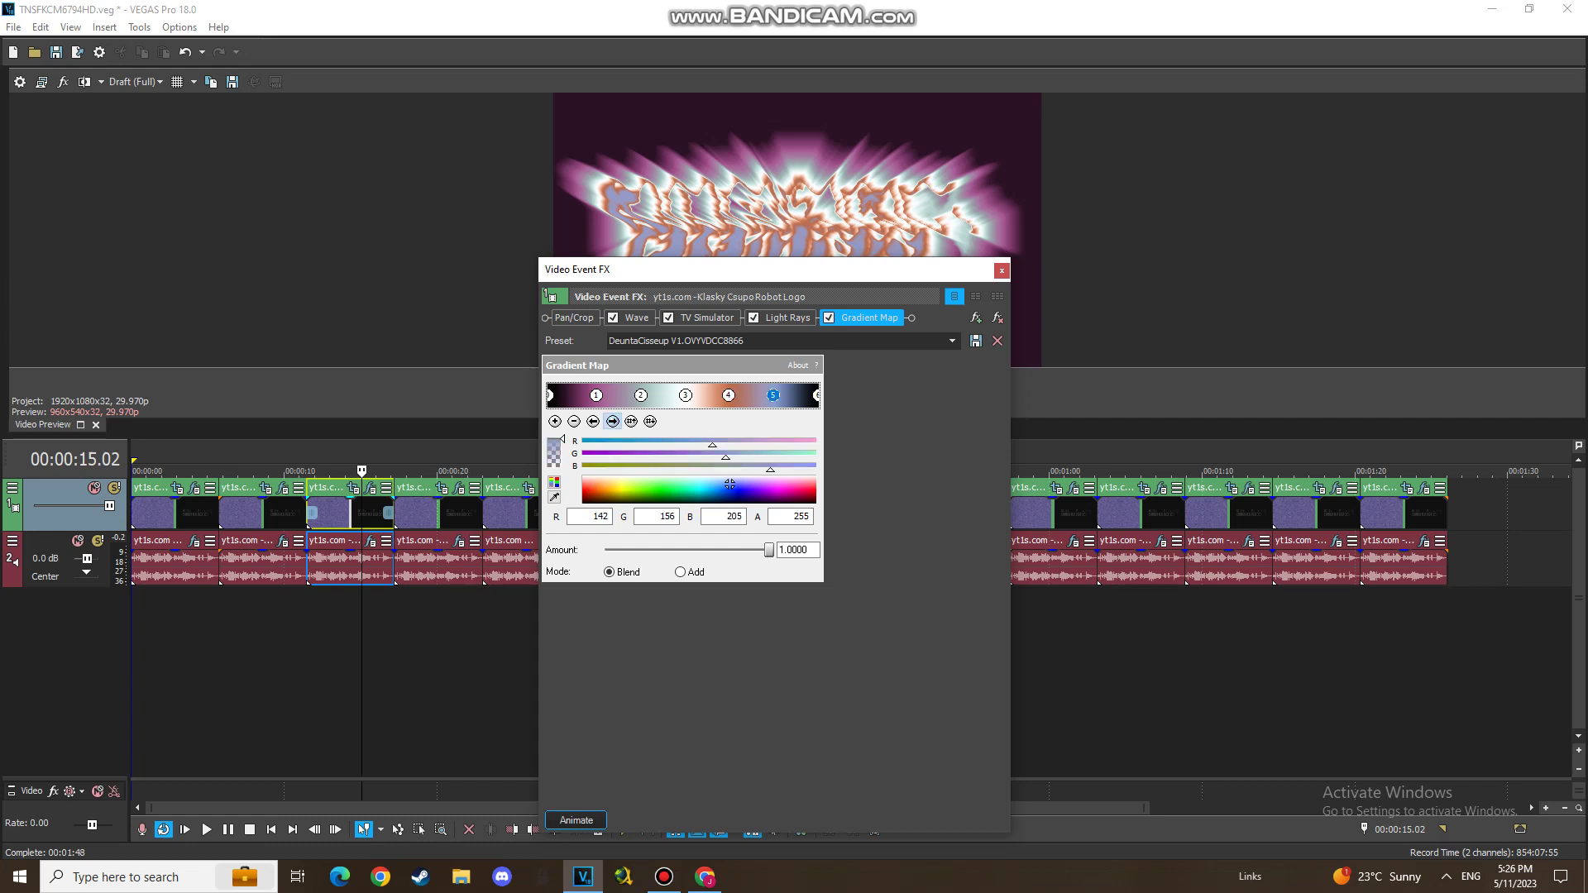
click(612, 422)
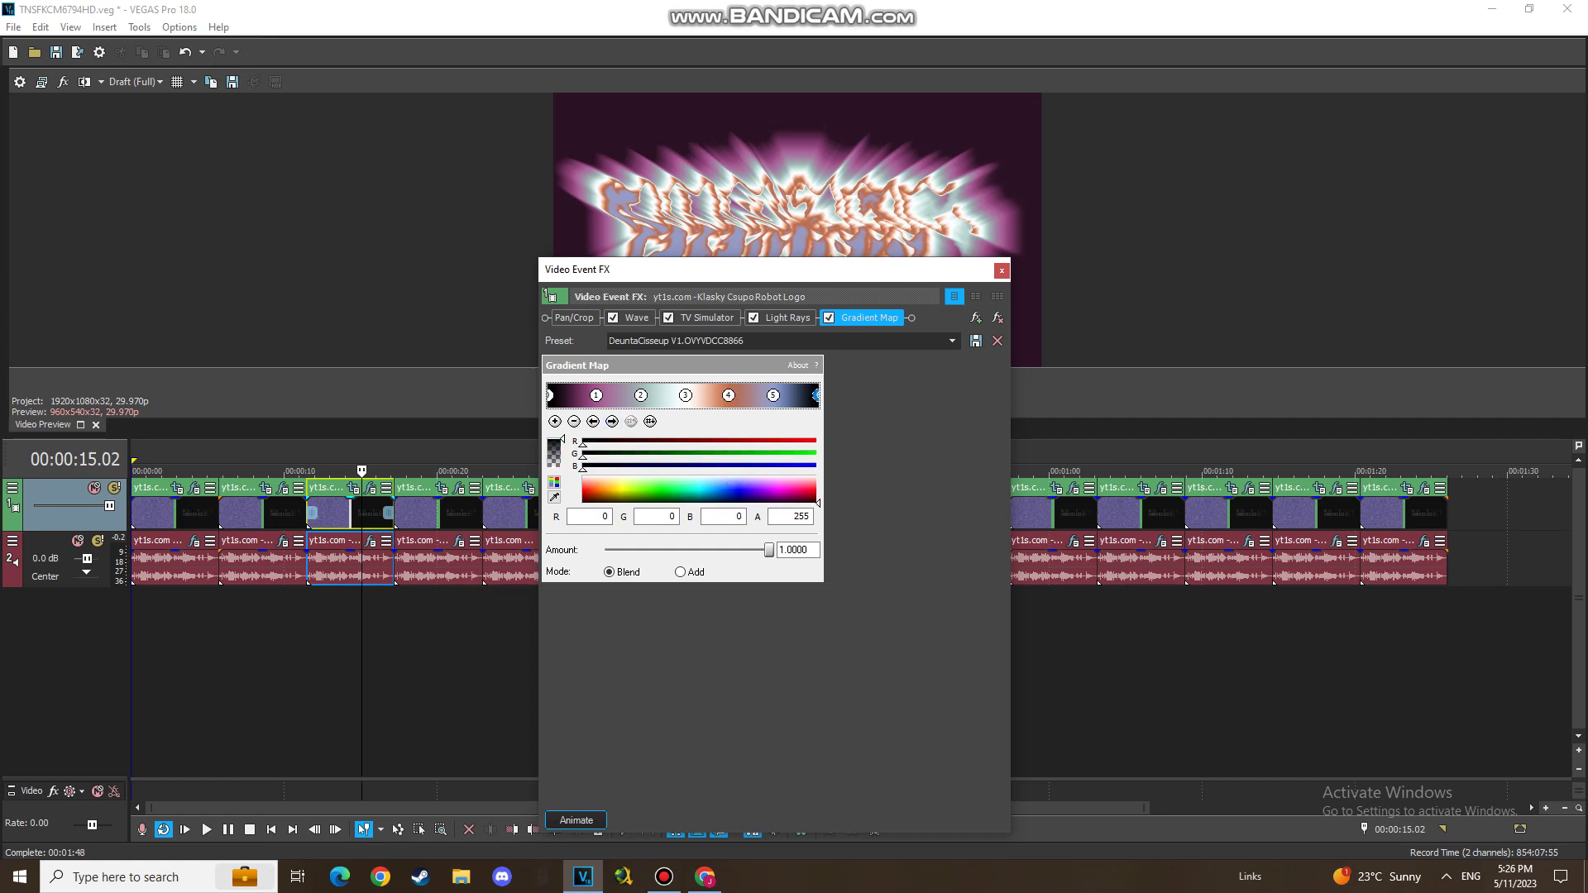
click(1002, 271)
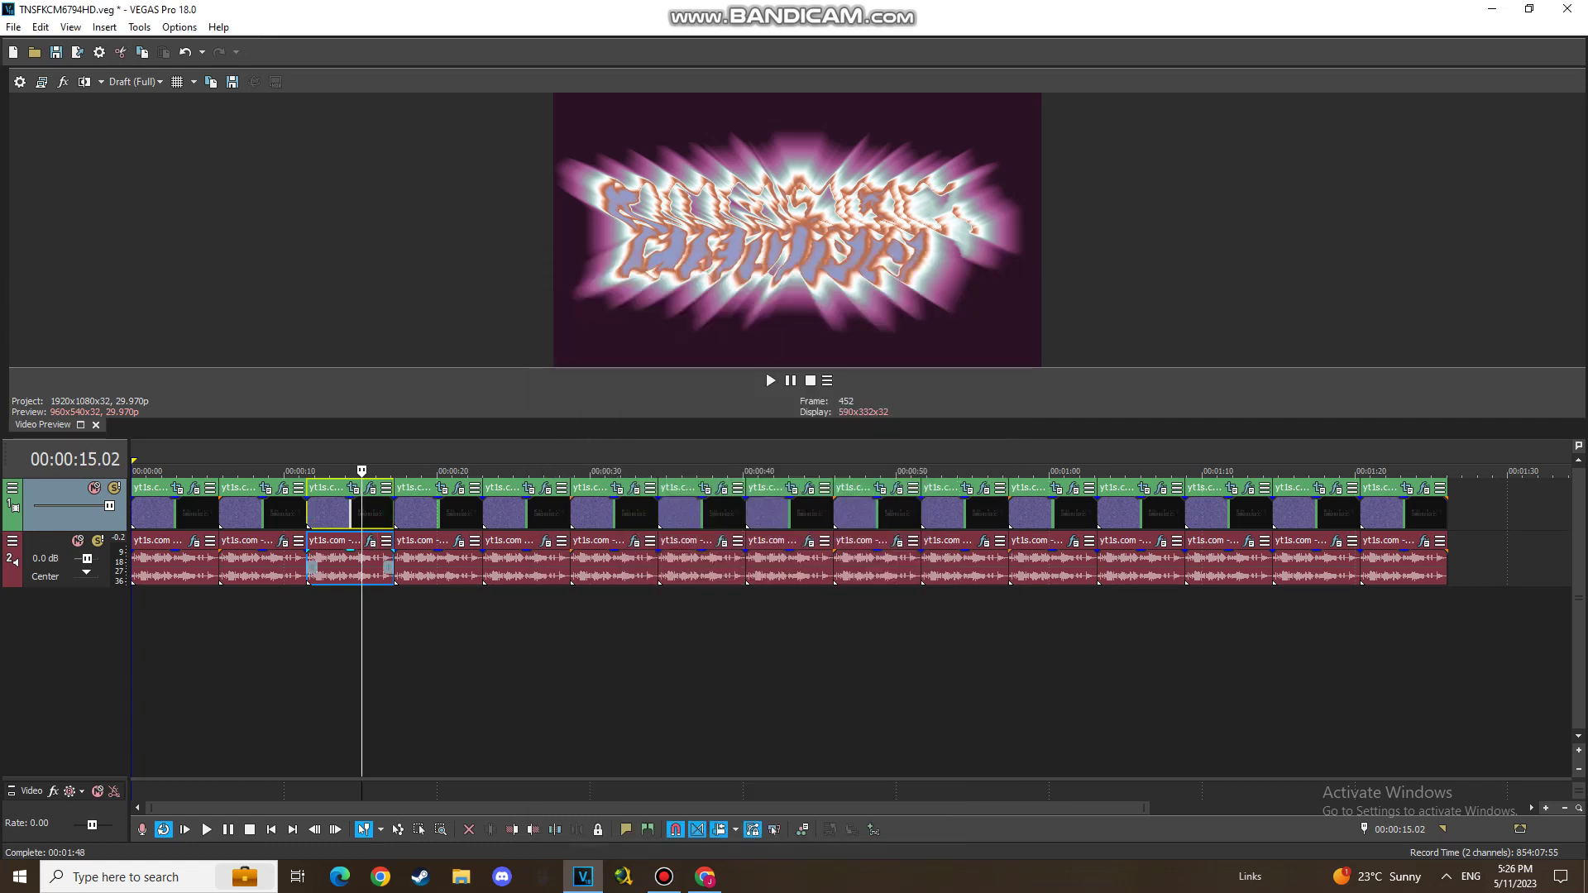
Step: Review the third clip's audio effects: ExpressFX Chorus, tb_grumblebum, IO/Phaser and Vocodex
click(370, 541)
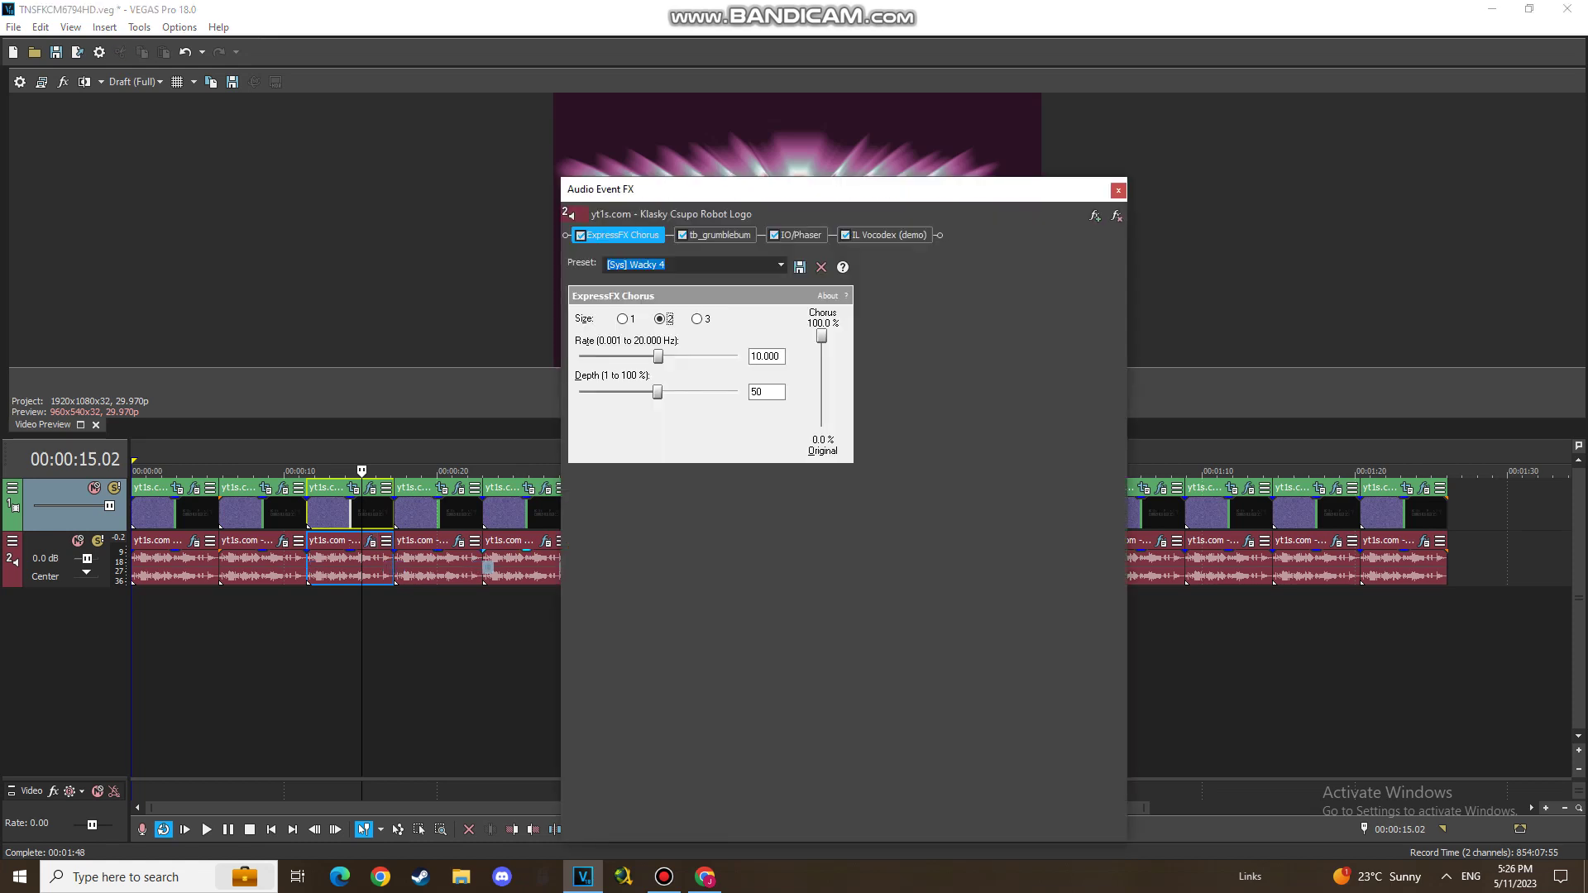
click(720, 236)
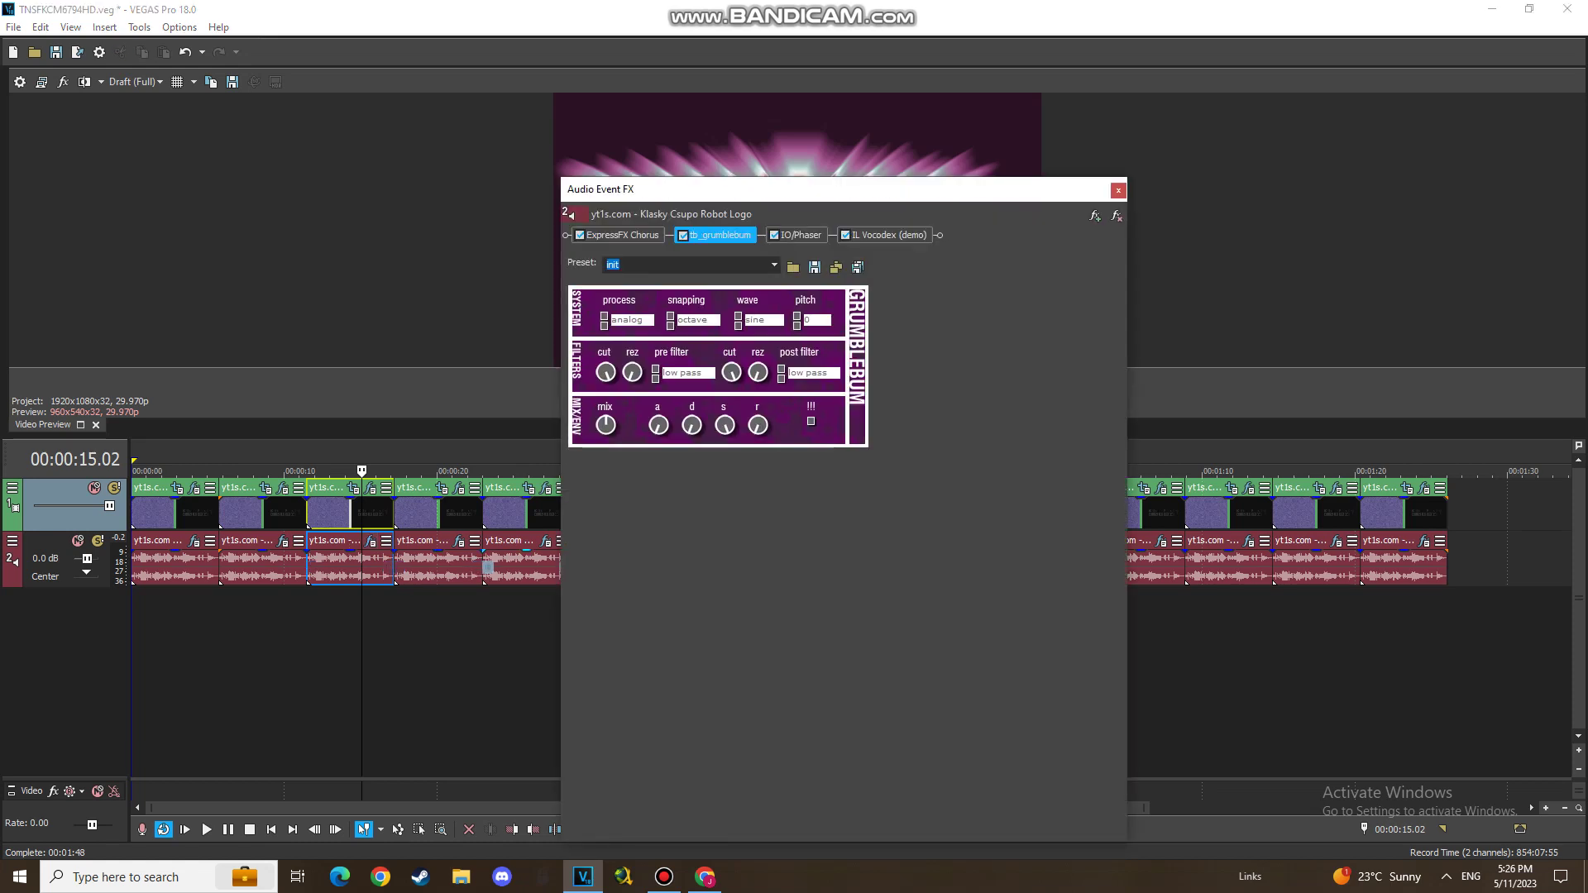
click(801, 236)
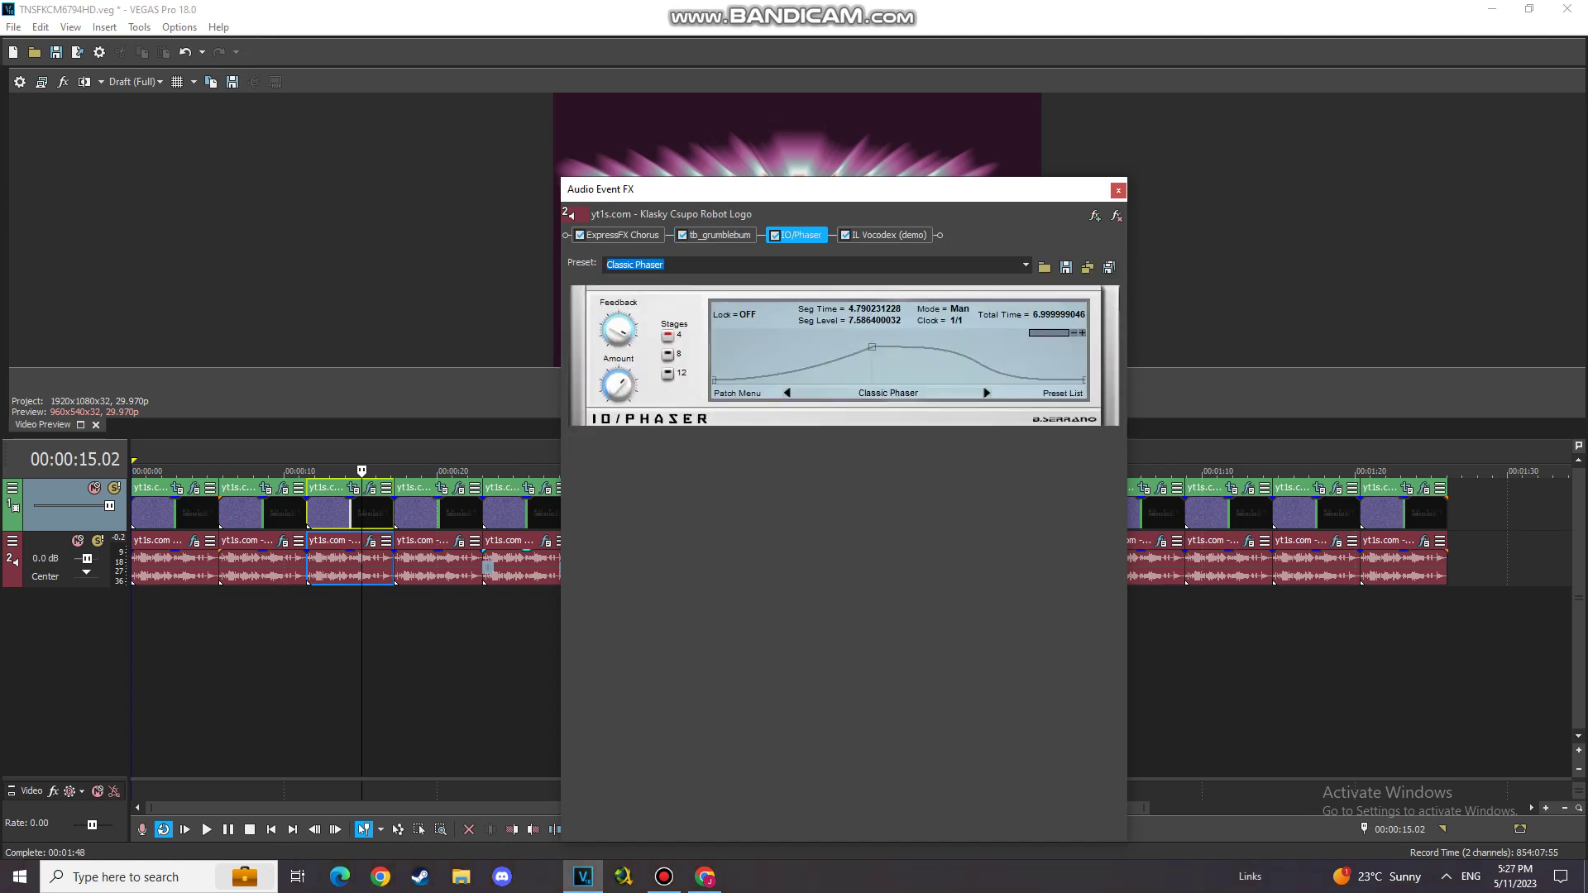
click(888, 235)
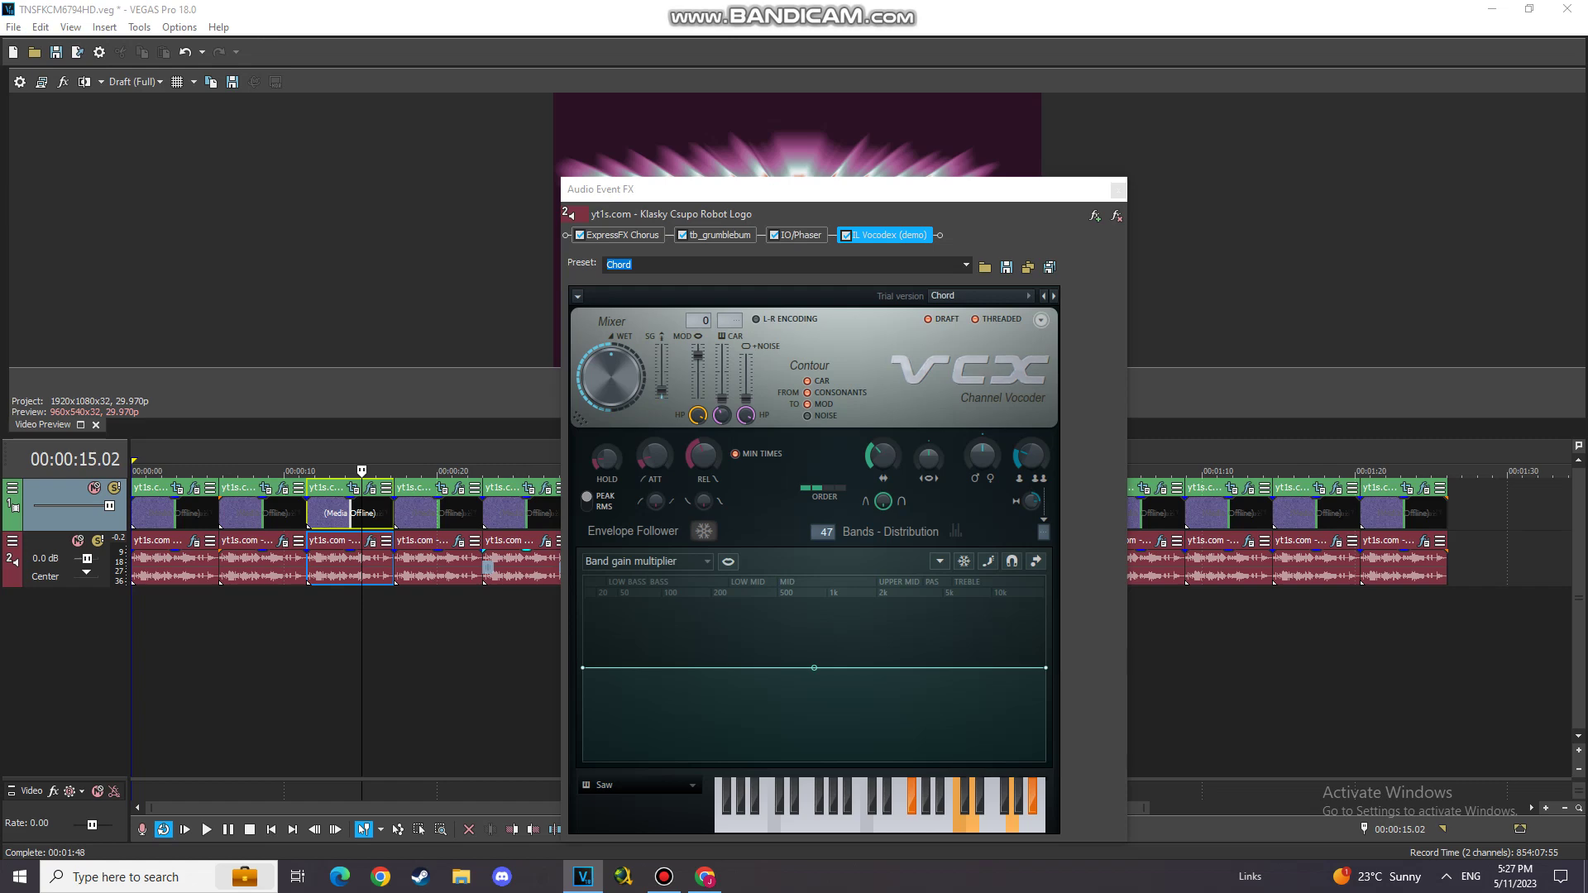
click(1118, 189)
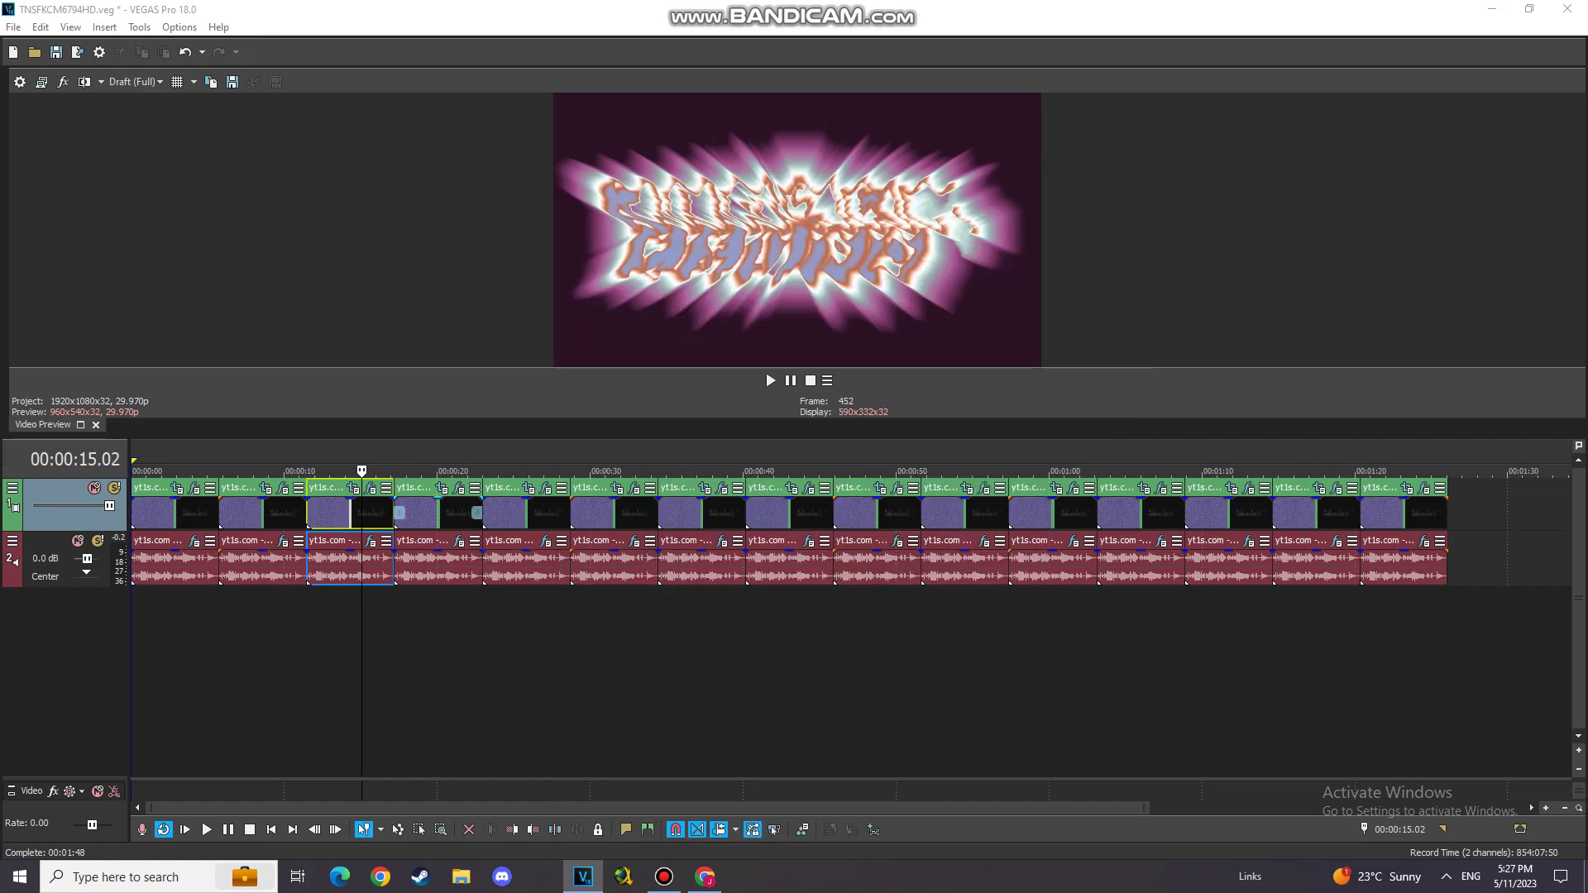
Step: Review the TV Simulator and Unsharp Mask settings in the fourth clip's video effects chain
click(447, 513)
click(460, 489)
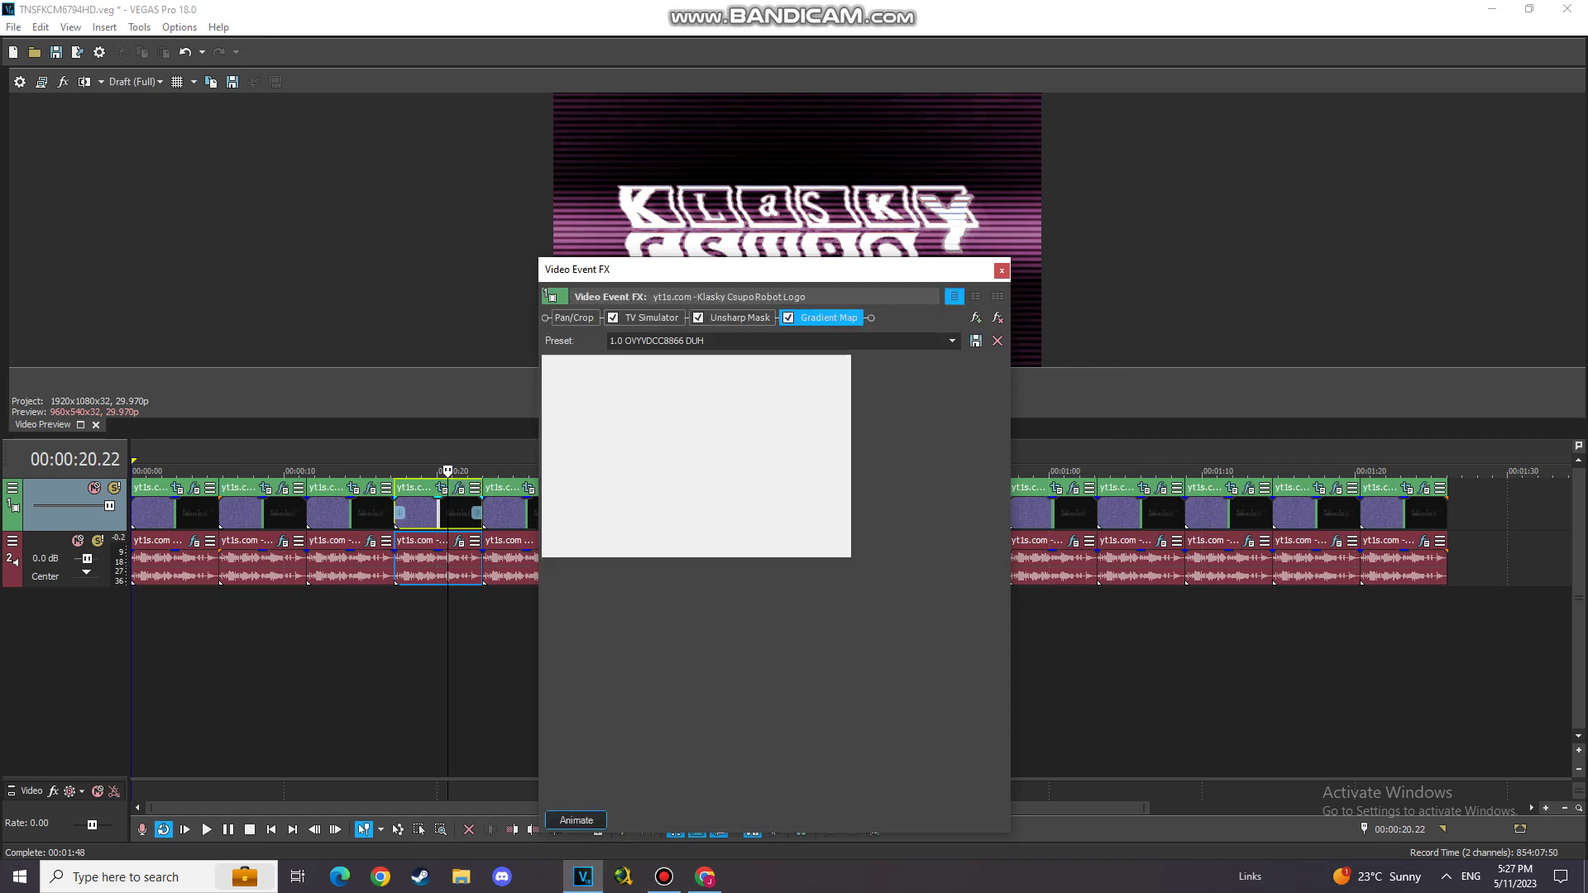
click(651, 318)
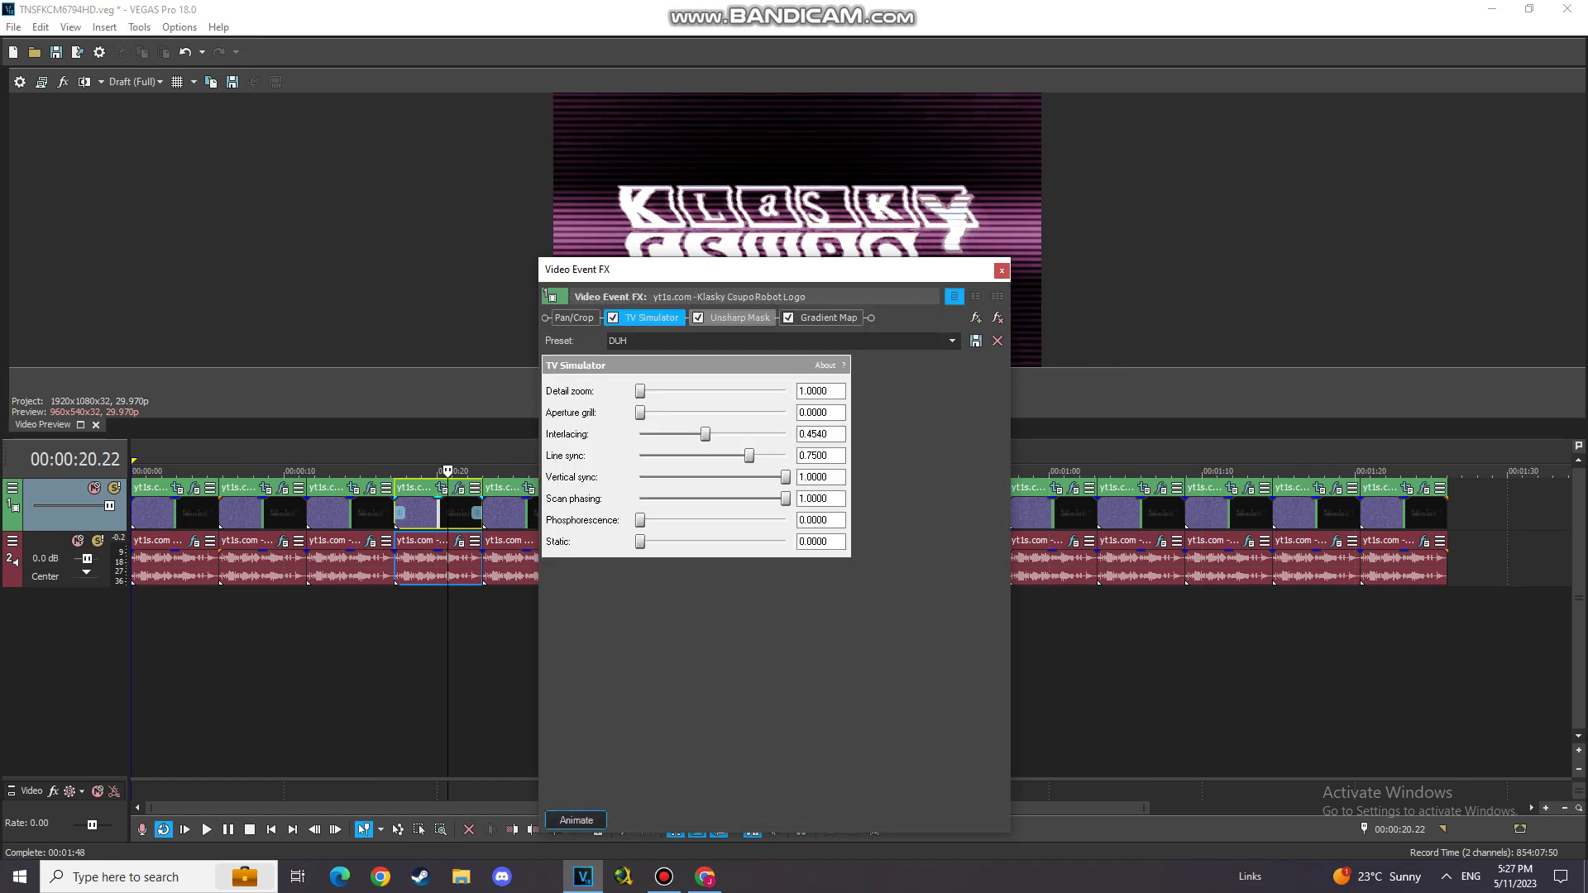
click(739, 318)
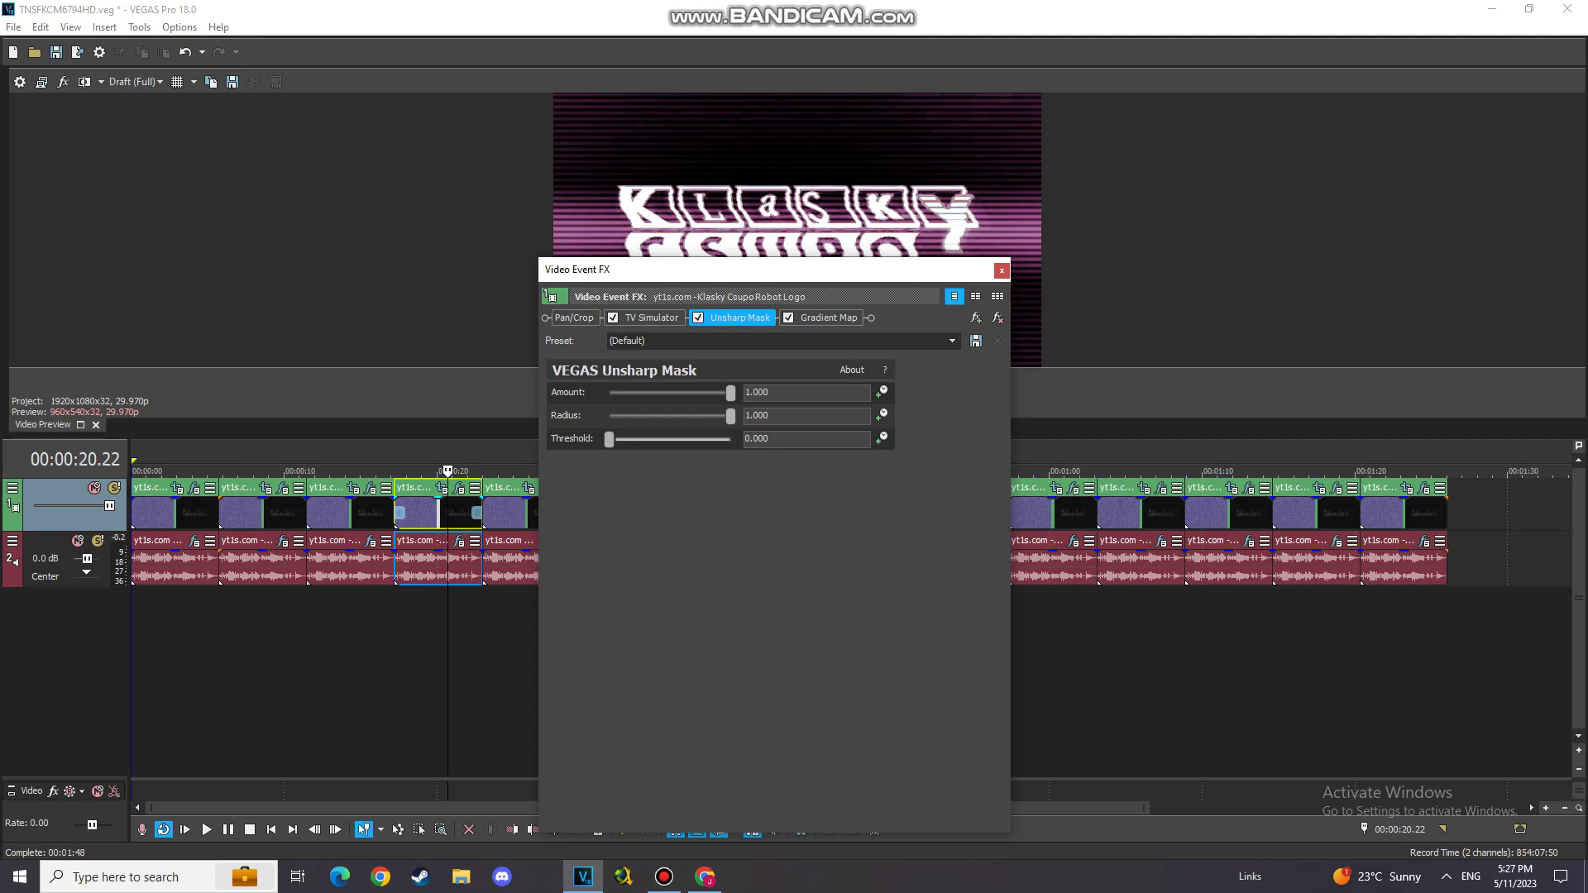
Step: Step through all the fourth clip's Gradient Map color points, showing each point's RGB values, and close its video effects
click(828, 318)
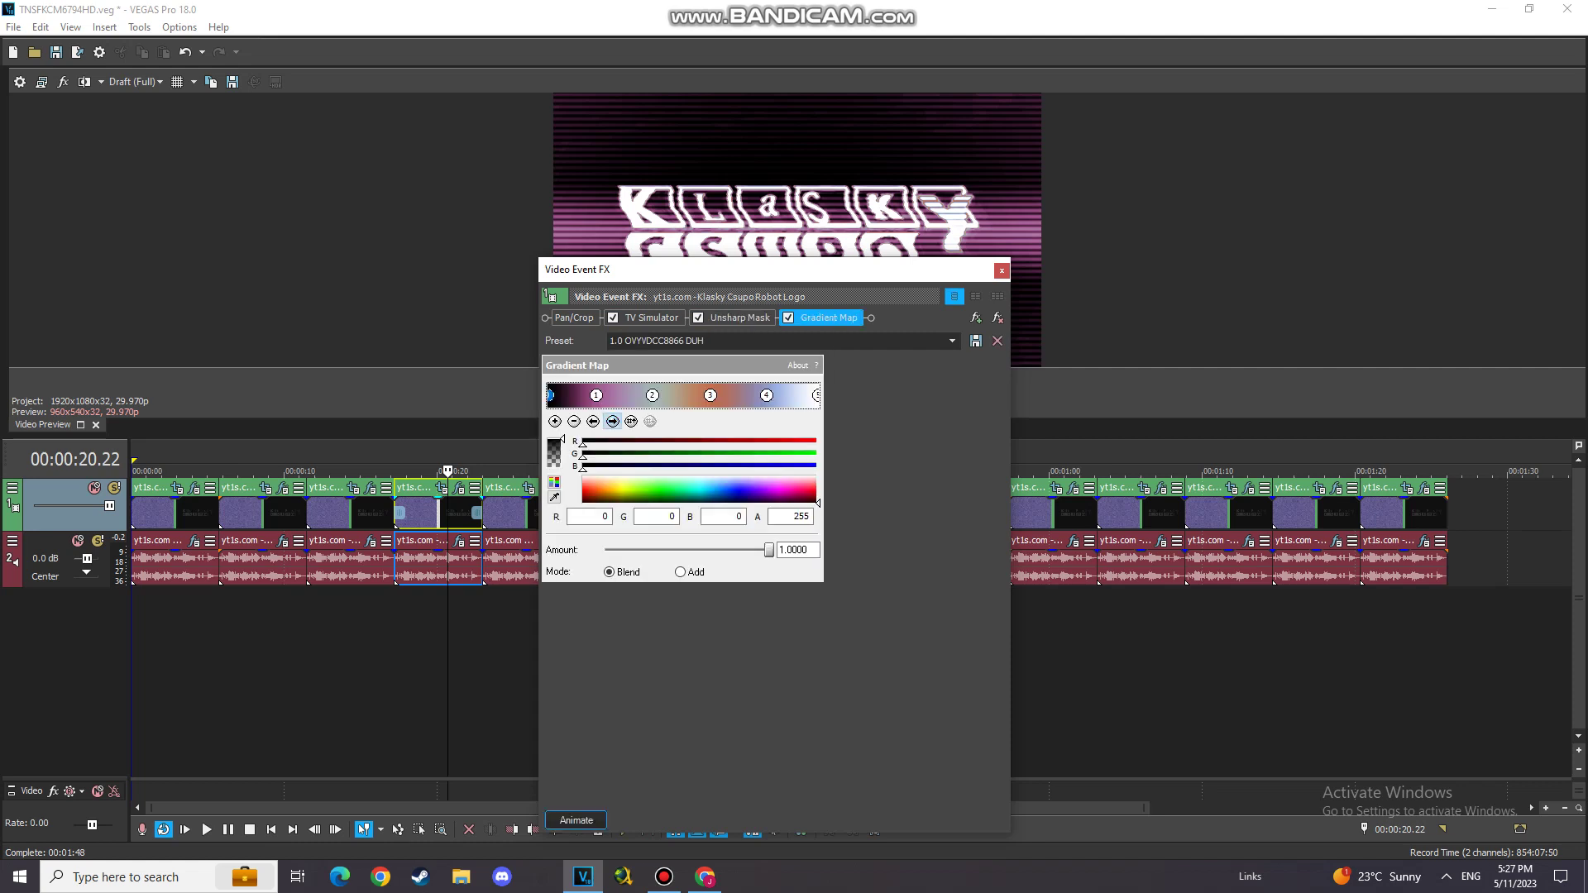
click(597, 396)
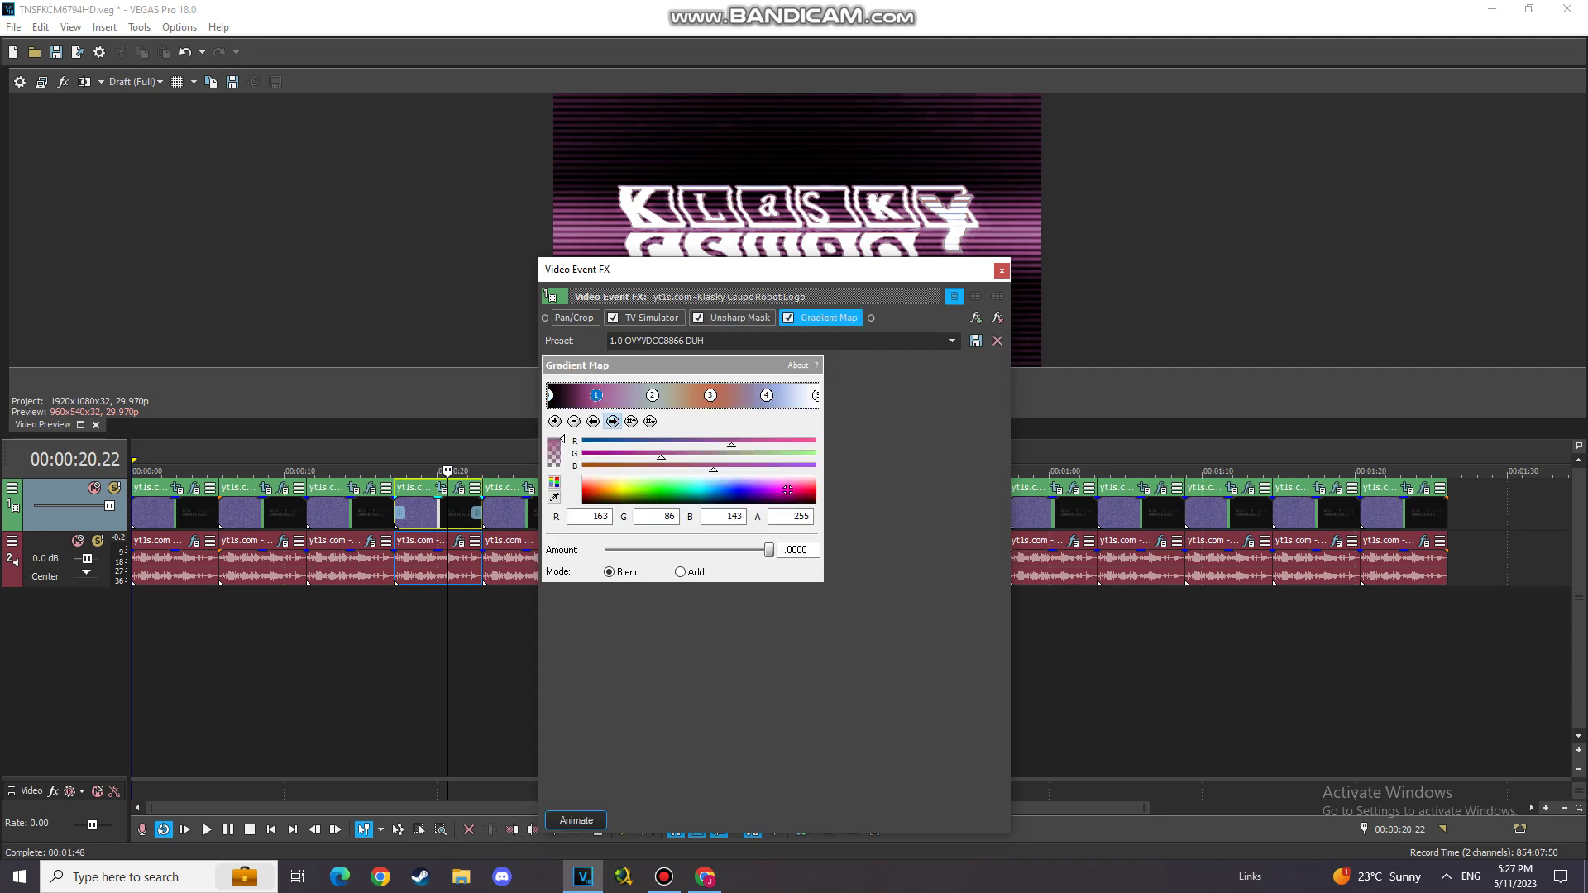
click(612, 421)
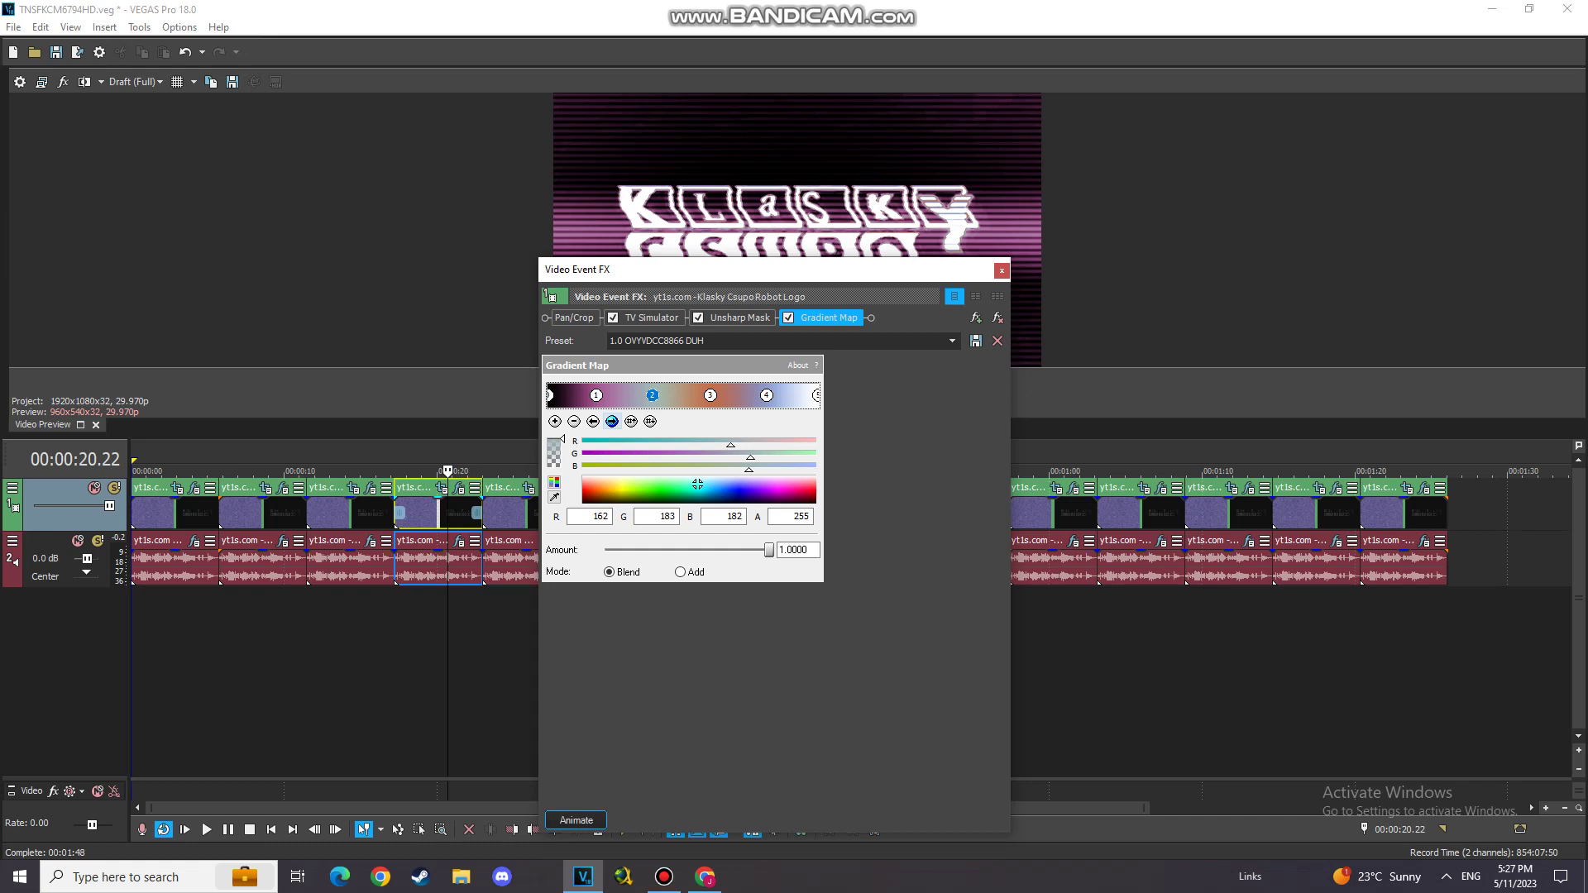
click(612, 421)
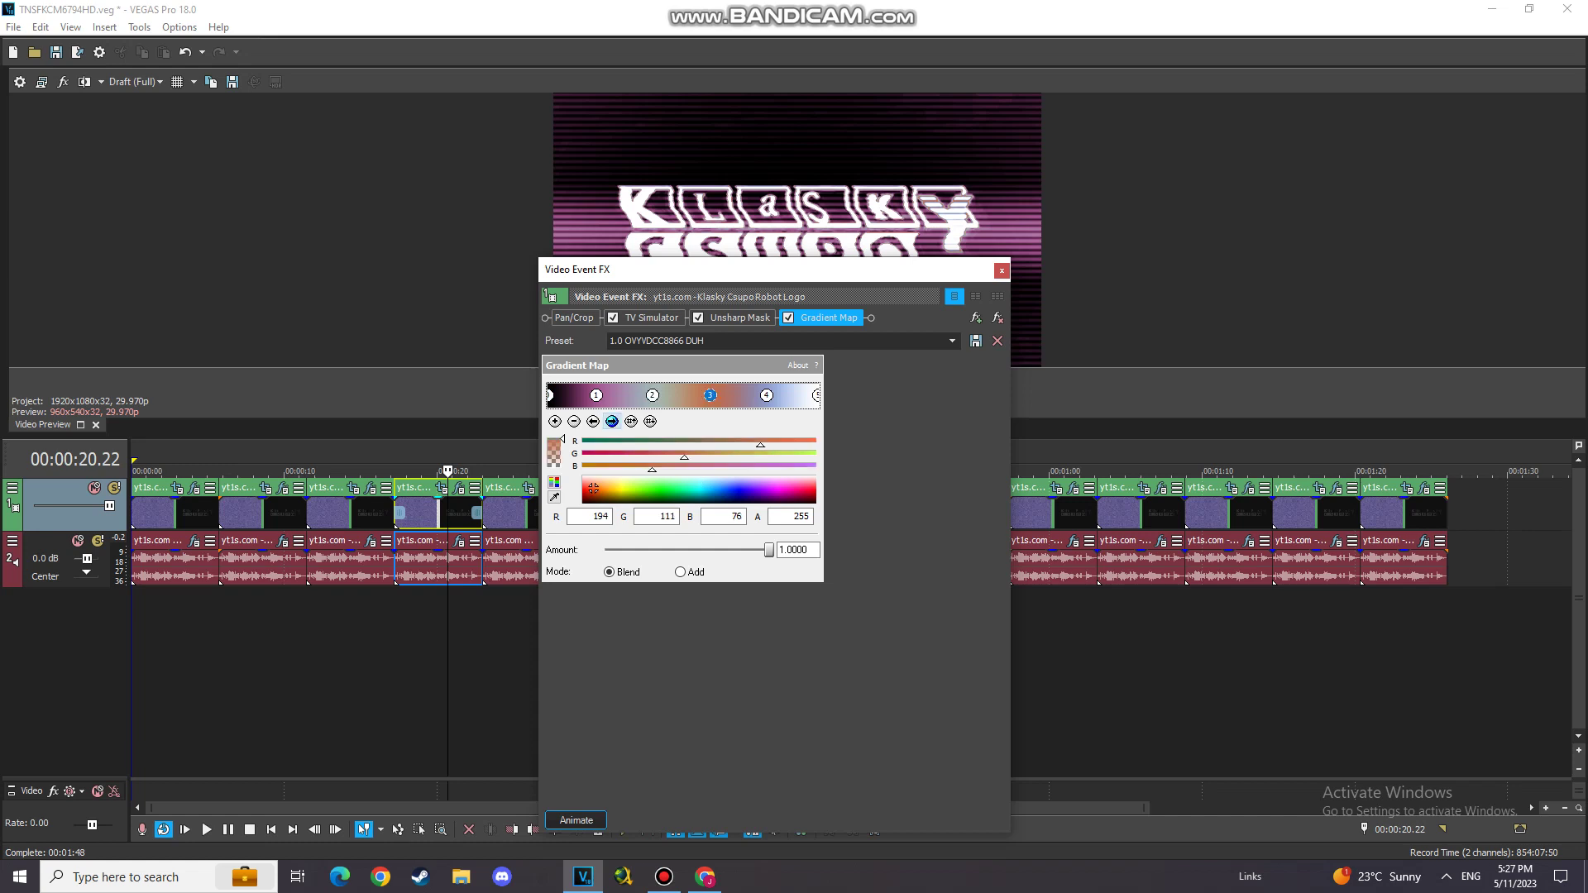
click(612, 421)
click(613, 421)
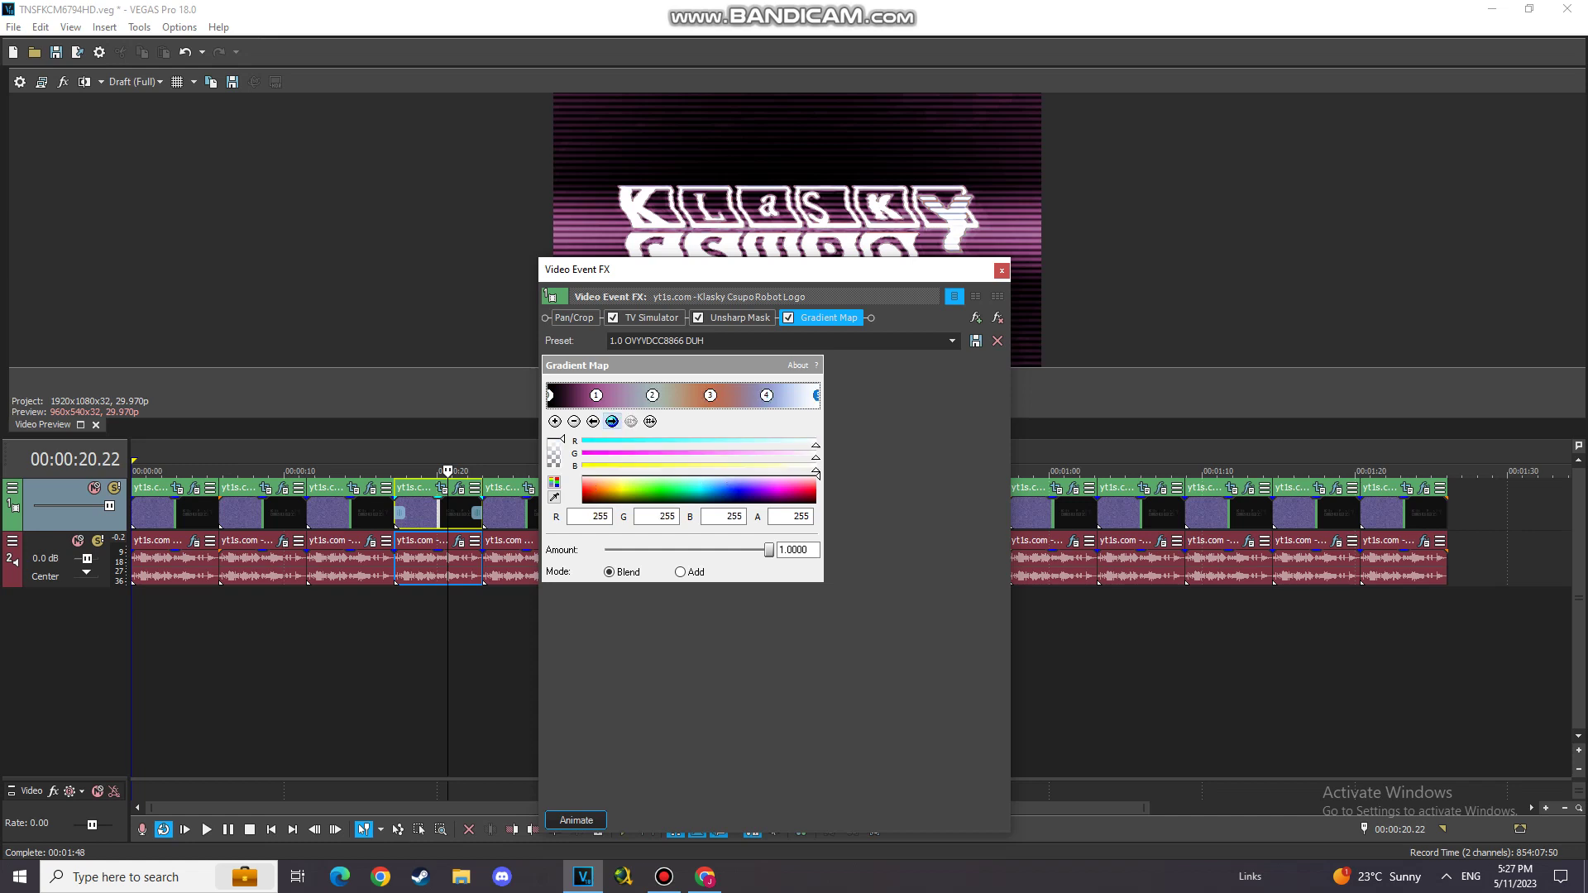
click(1001, 271)
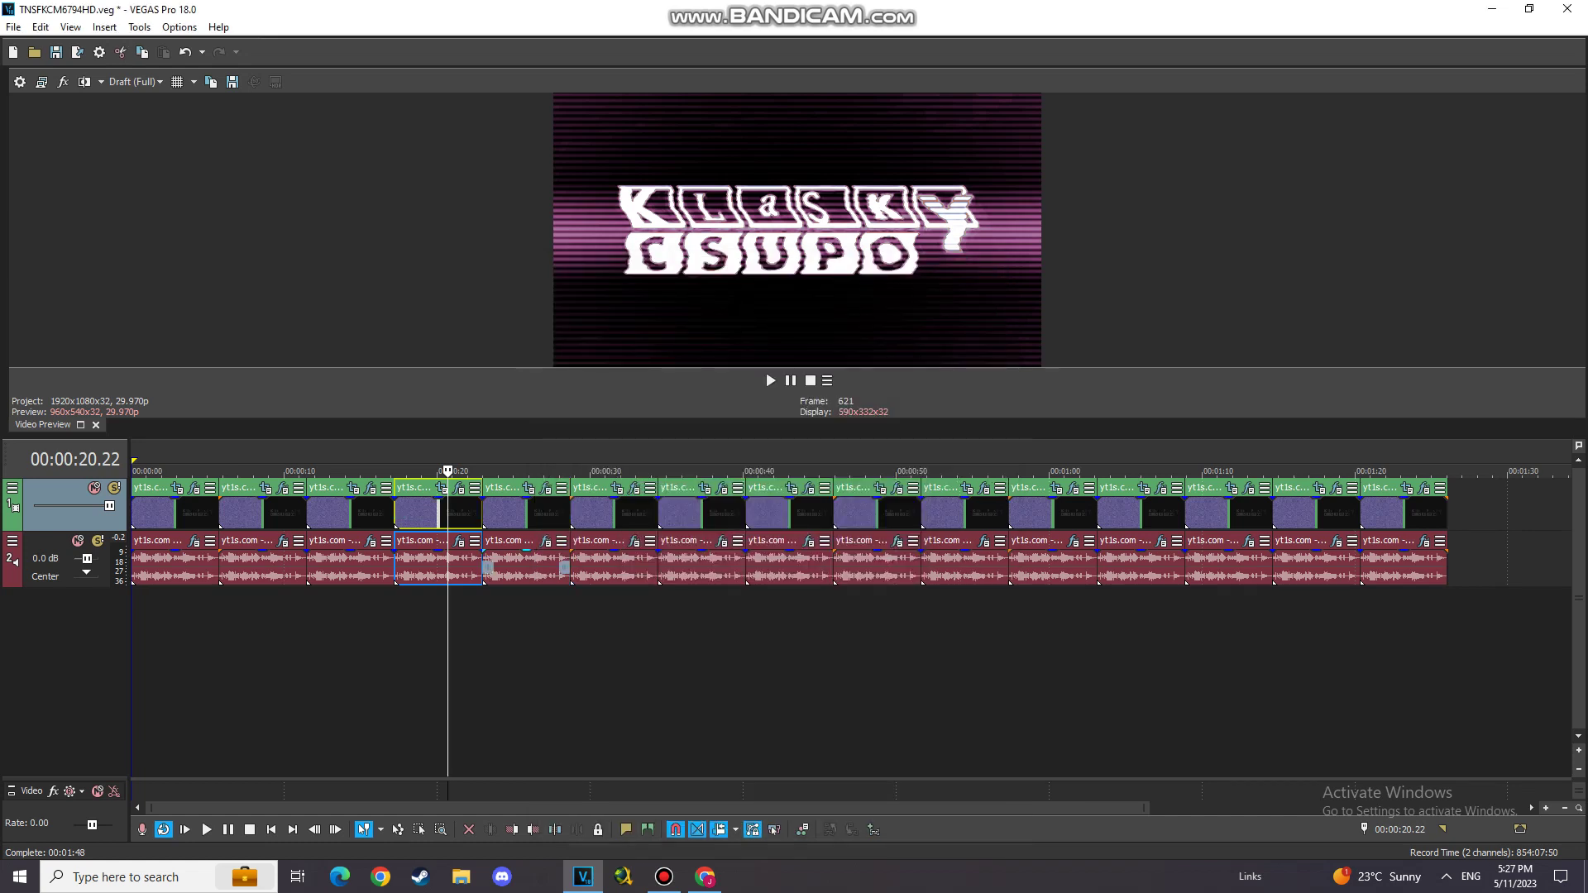
Step: Review the fourth clip's audio effects: both ExpressFX Chorus instances, Pitch Shift and Vocodex
click(460, 541)
click(623, 236)
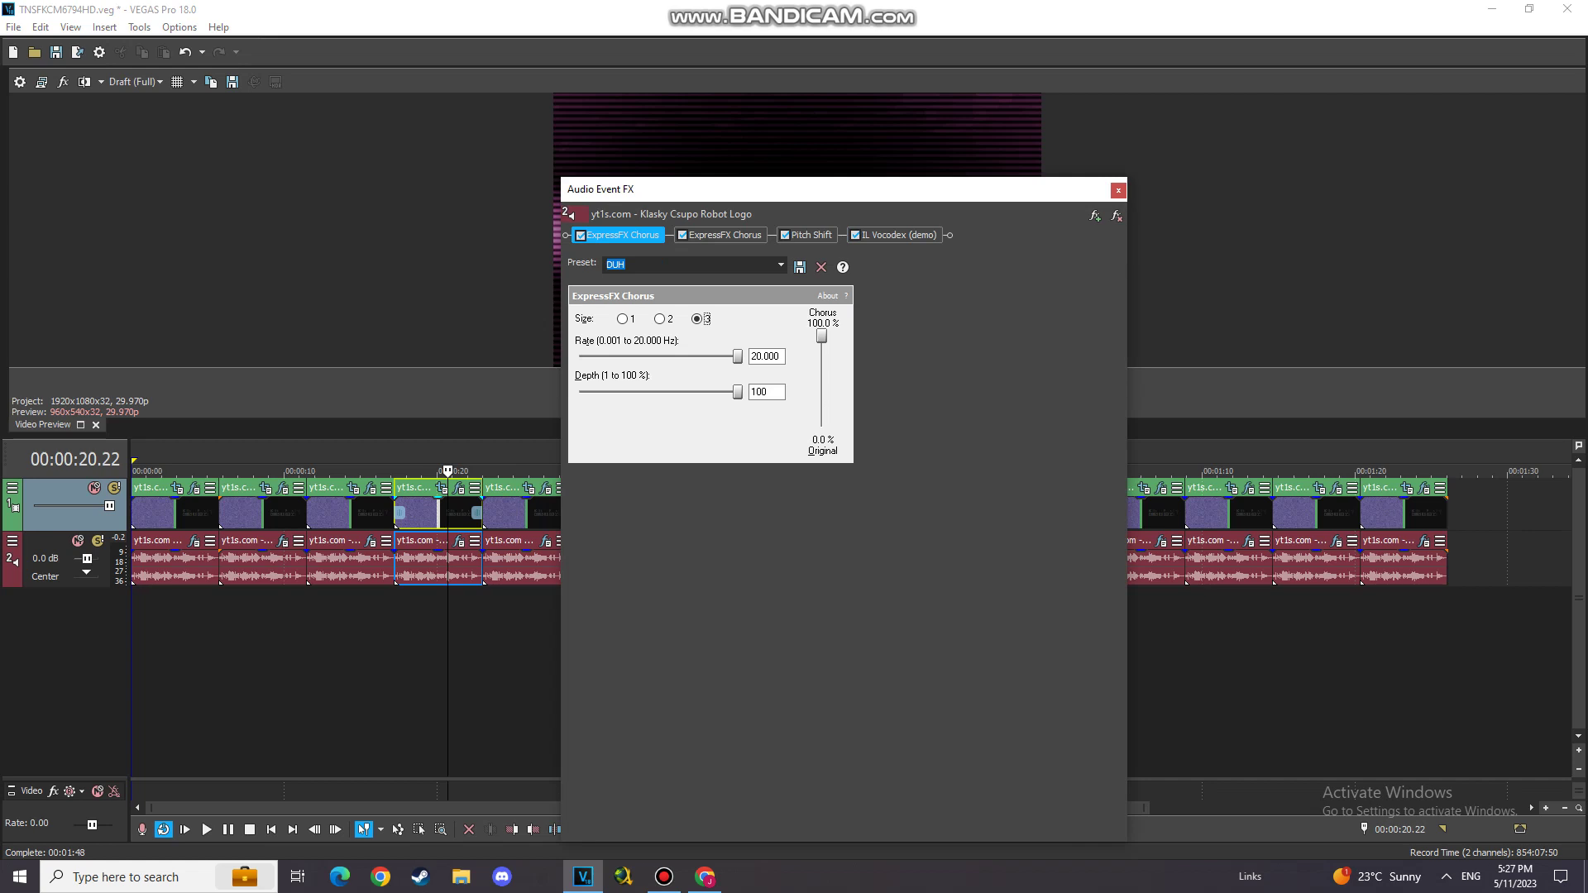
click(725, 236)
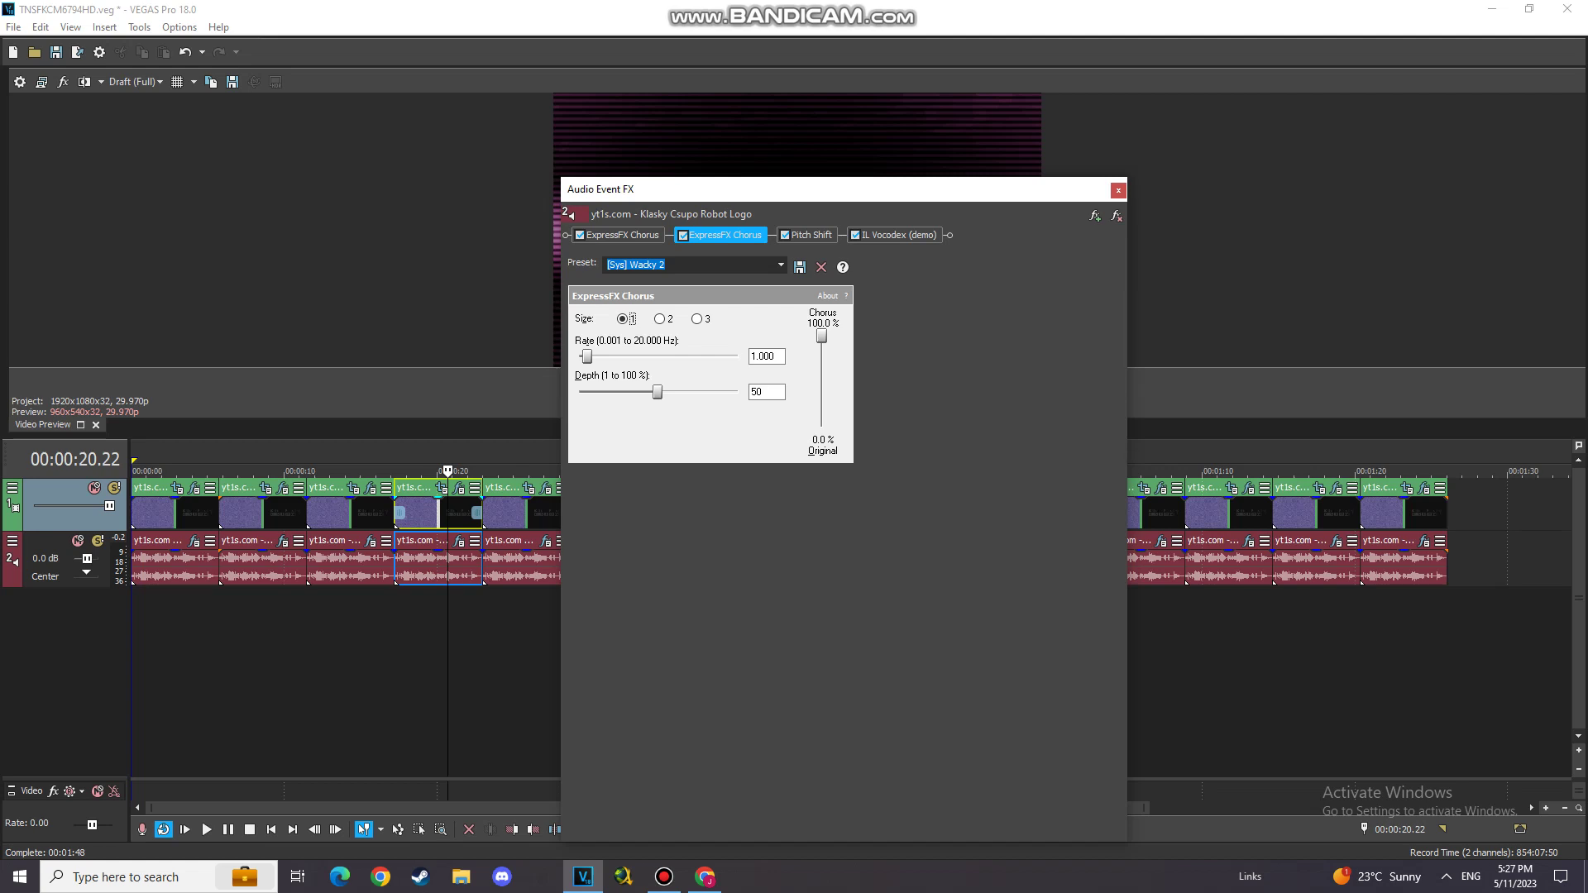
click(623, 236)
click(725, 235)
click(812, 236)
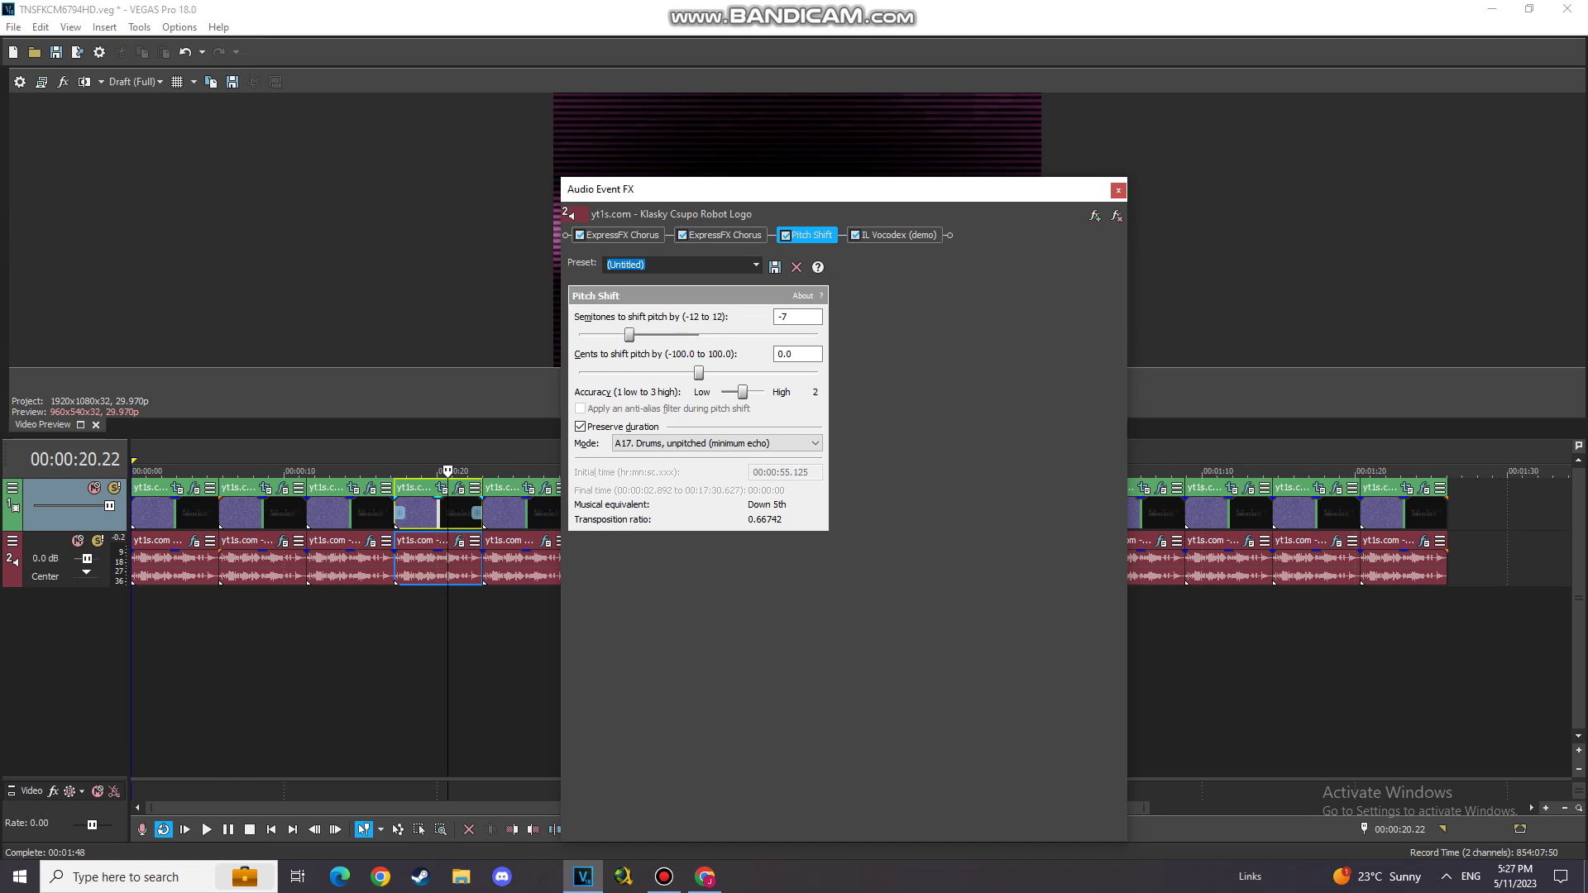
click(900, 236)
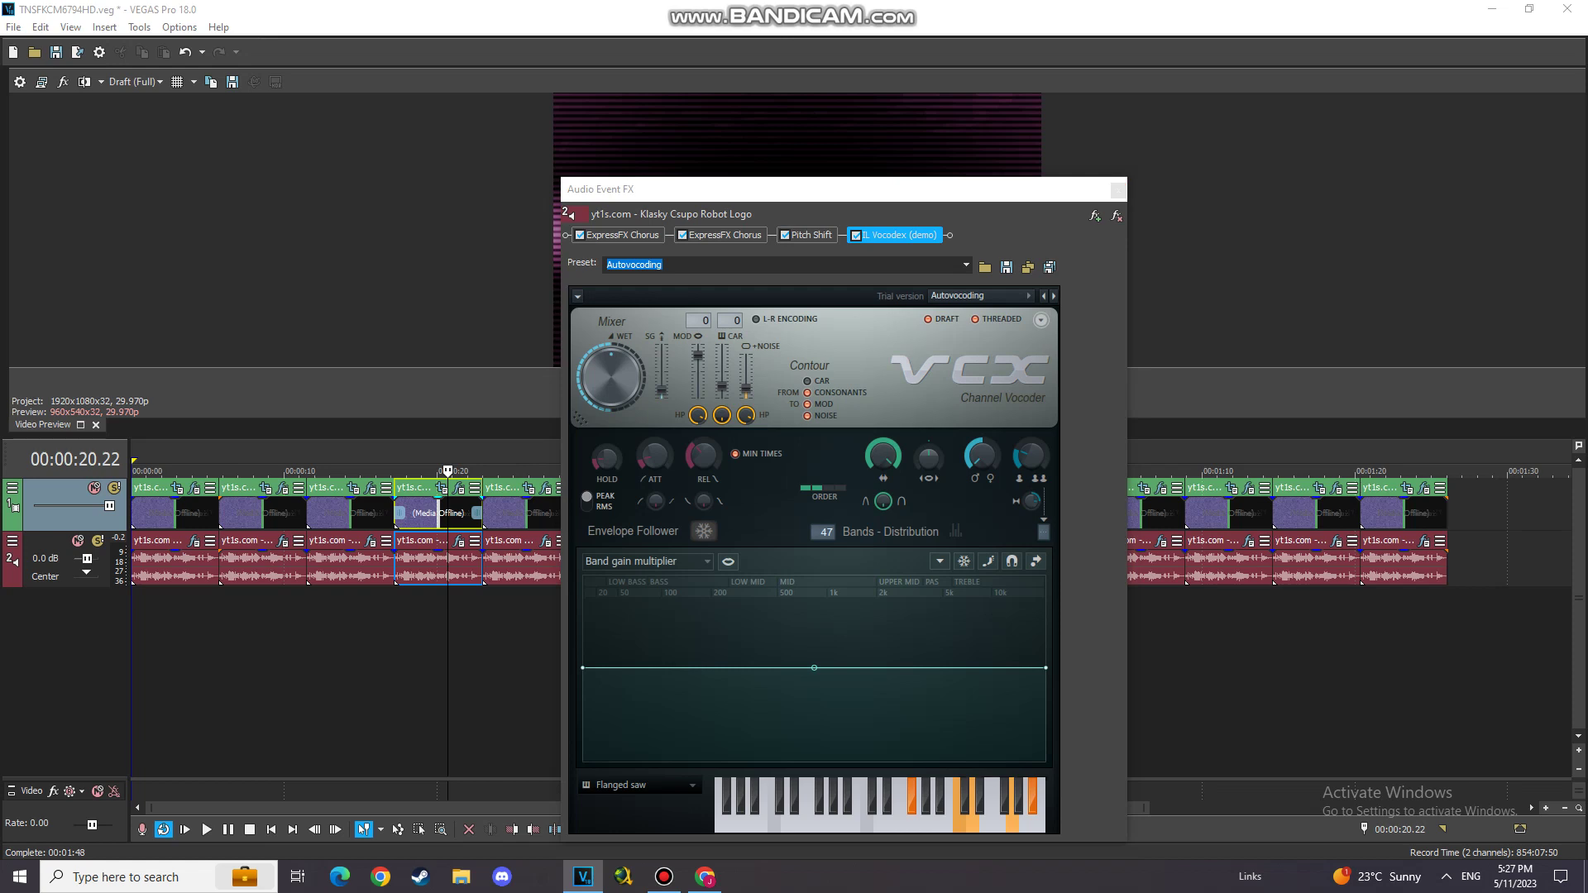
click(622, 236)
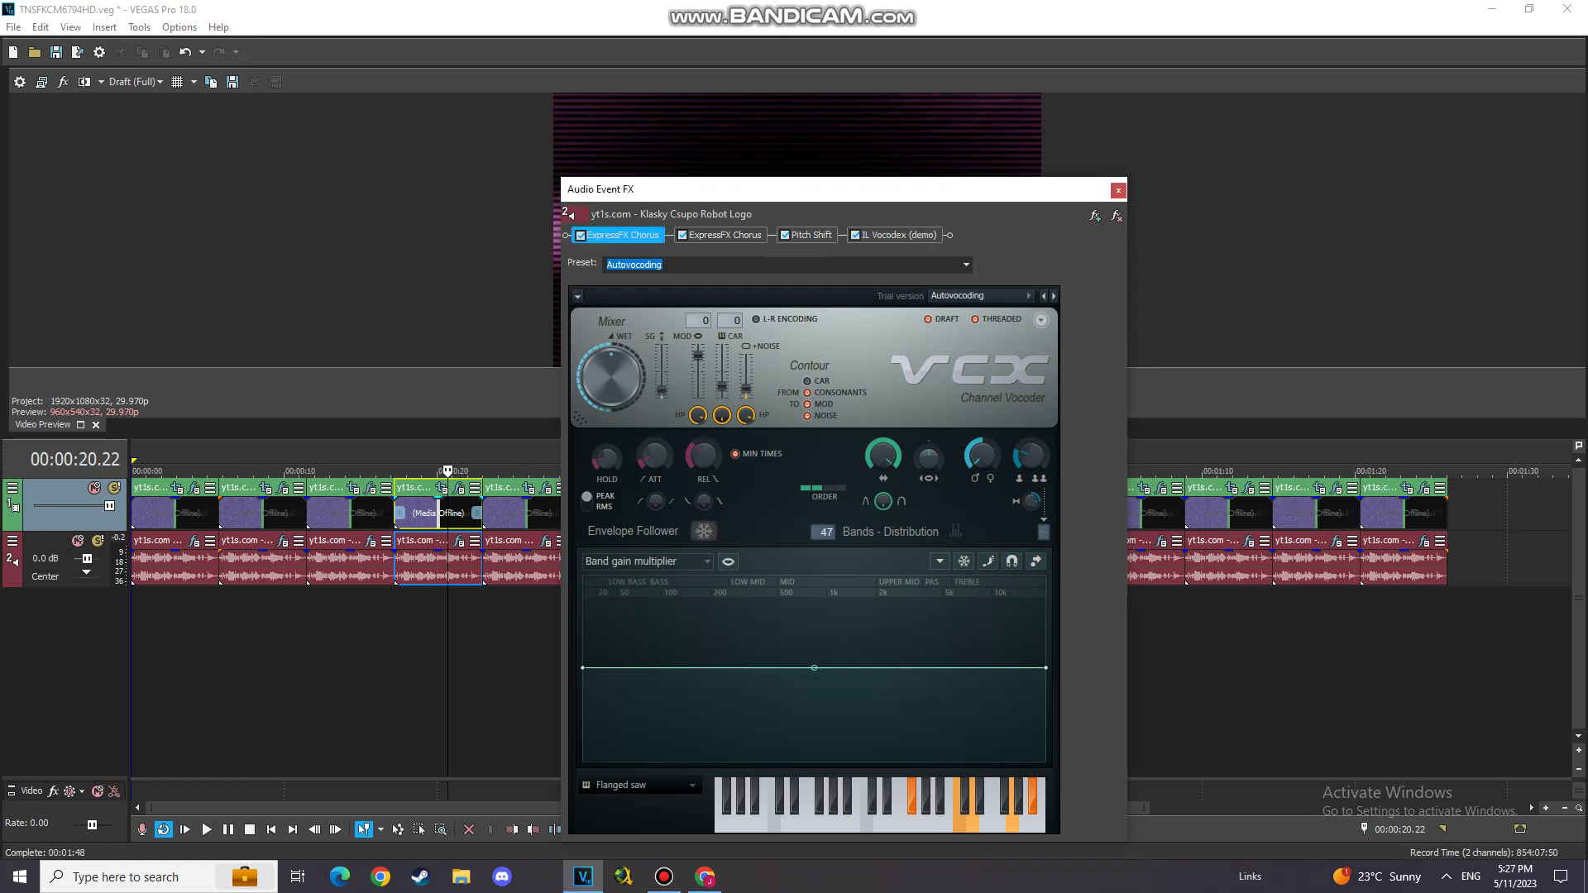
click(725, 236)
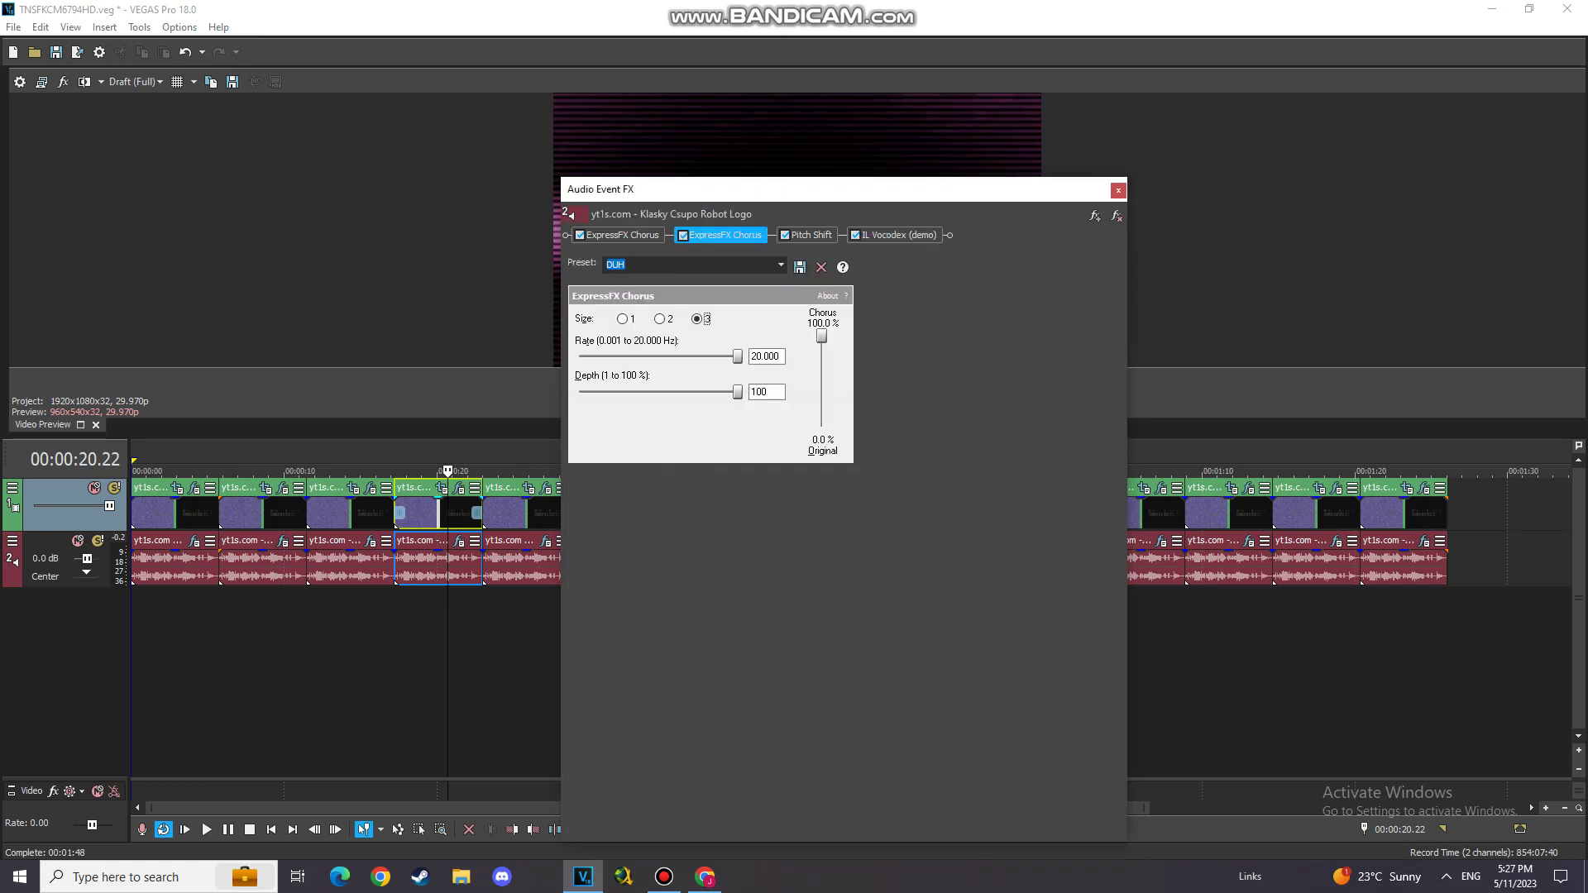
click(1119, 190)
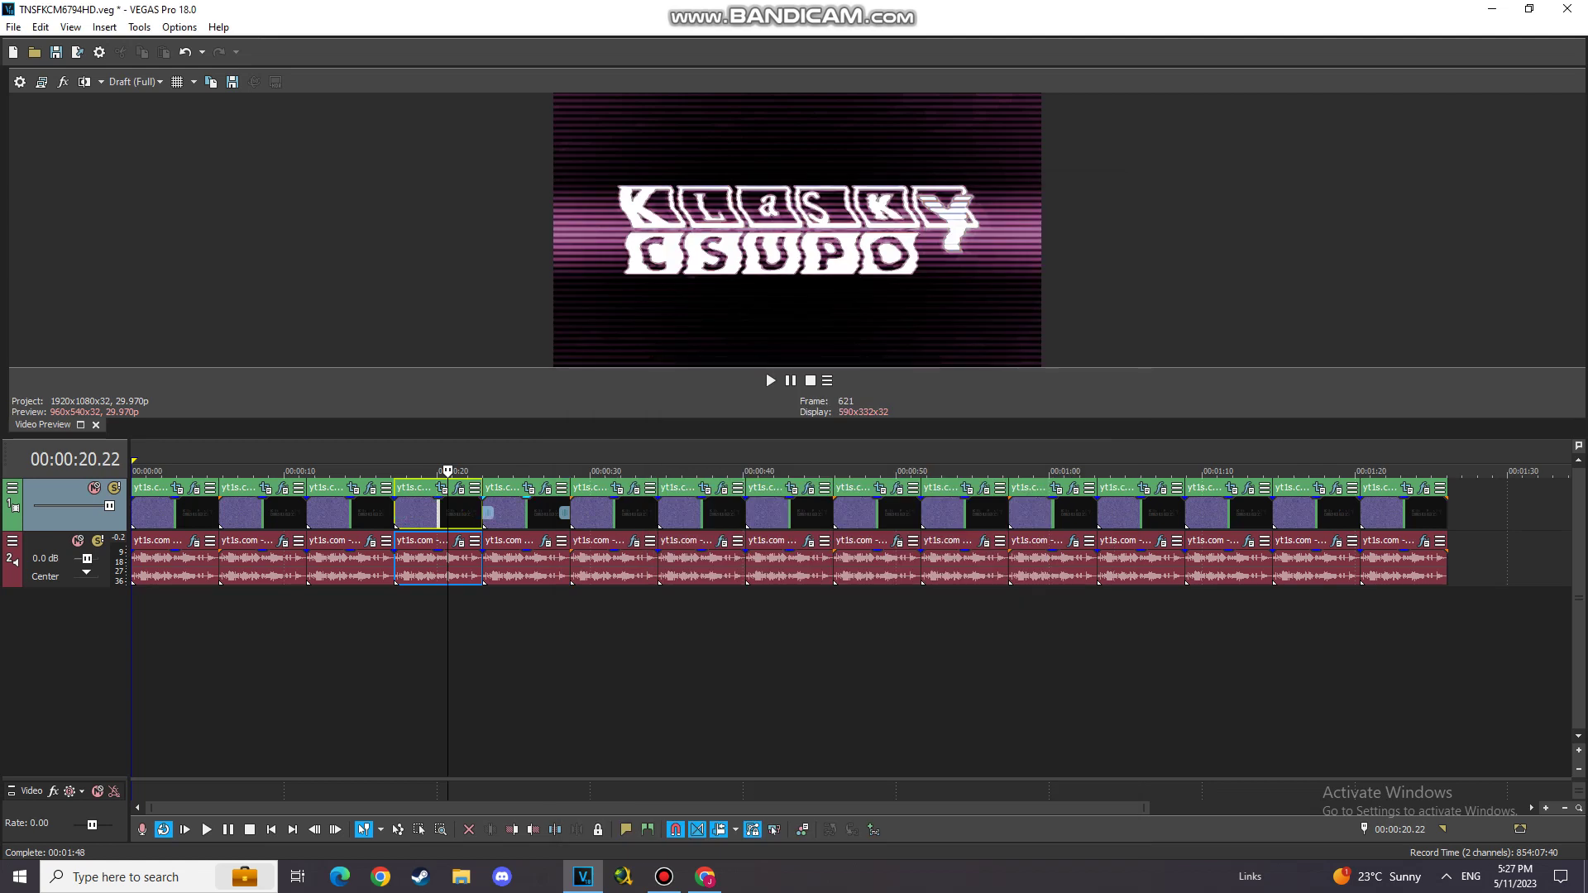
Step: Examine every Gradient Map color point on the fifth clip, plus the Vocodex settings on its audio
click(526, 509)
click(546, 489)
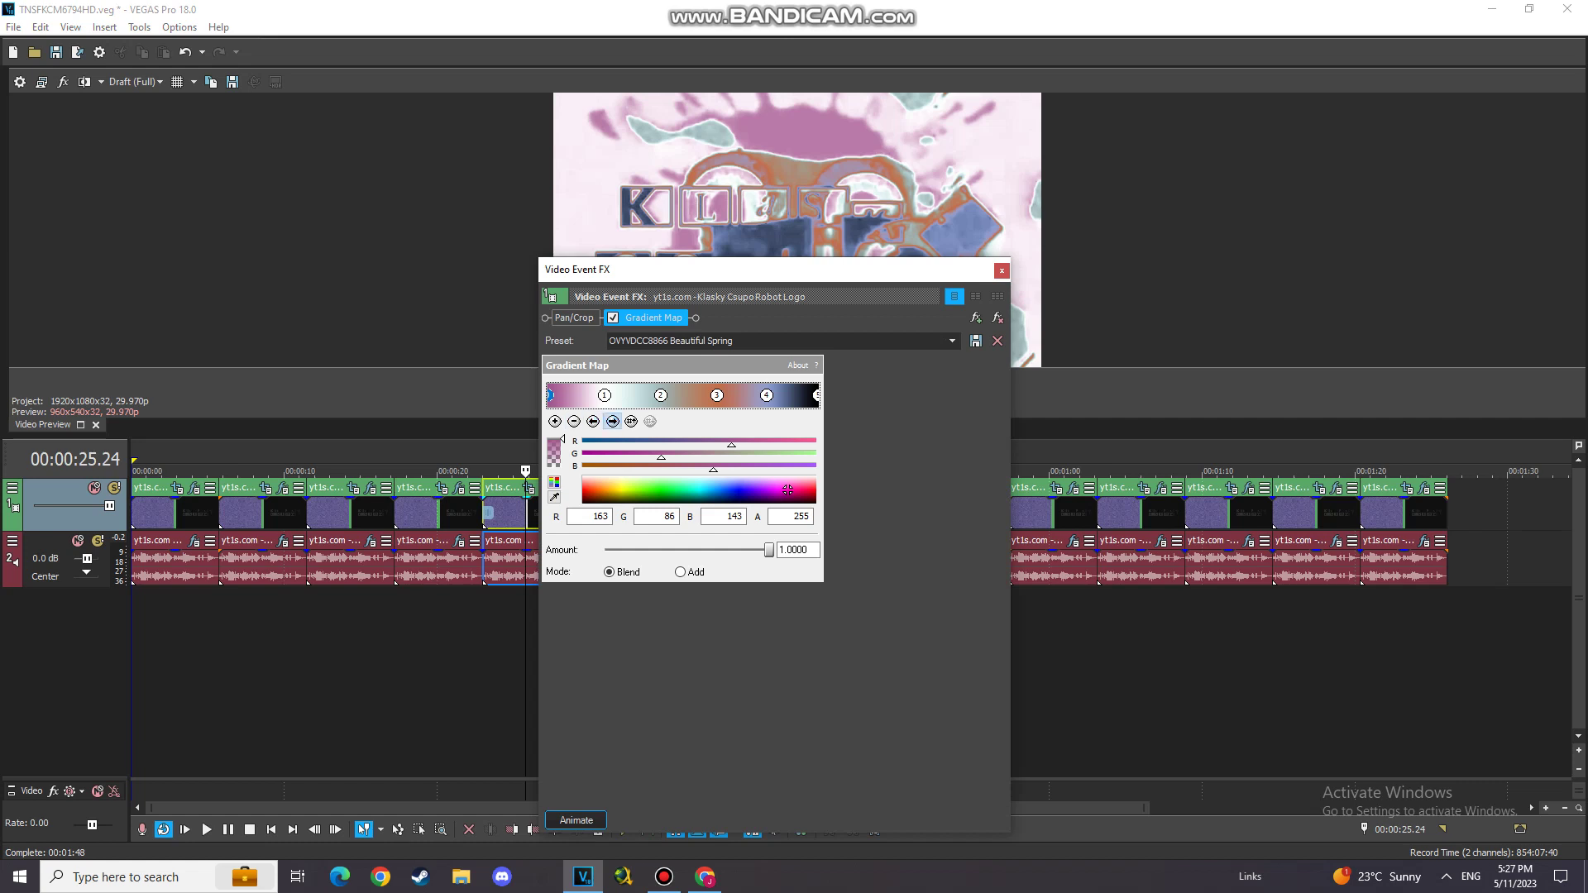
click(604, 395)
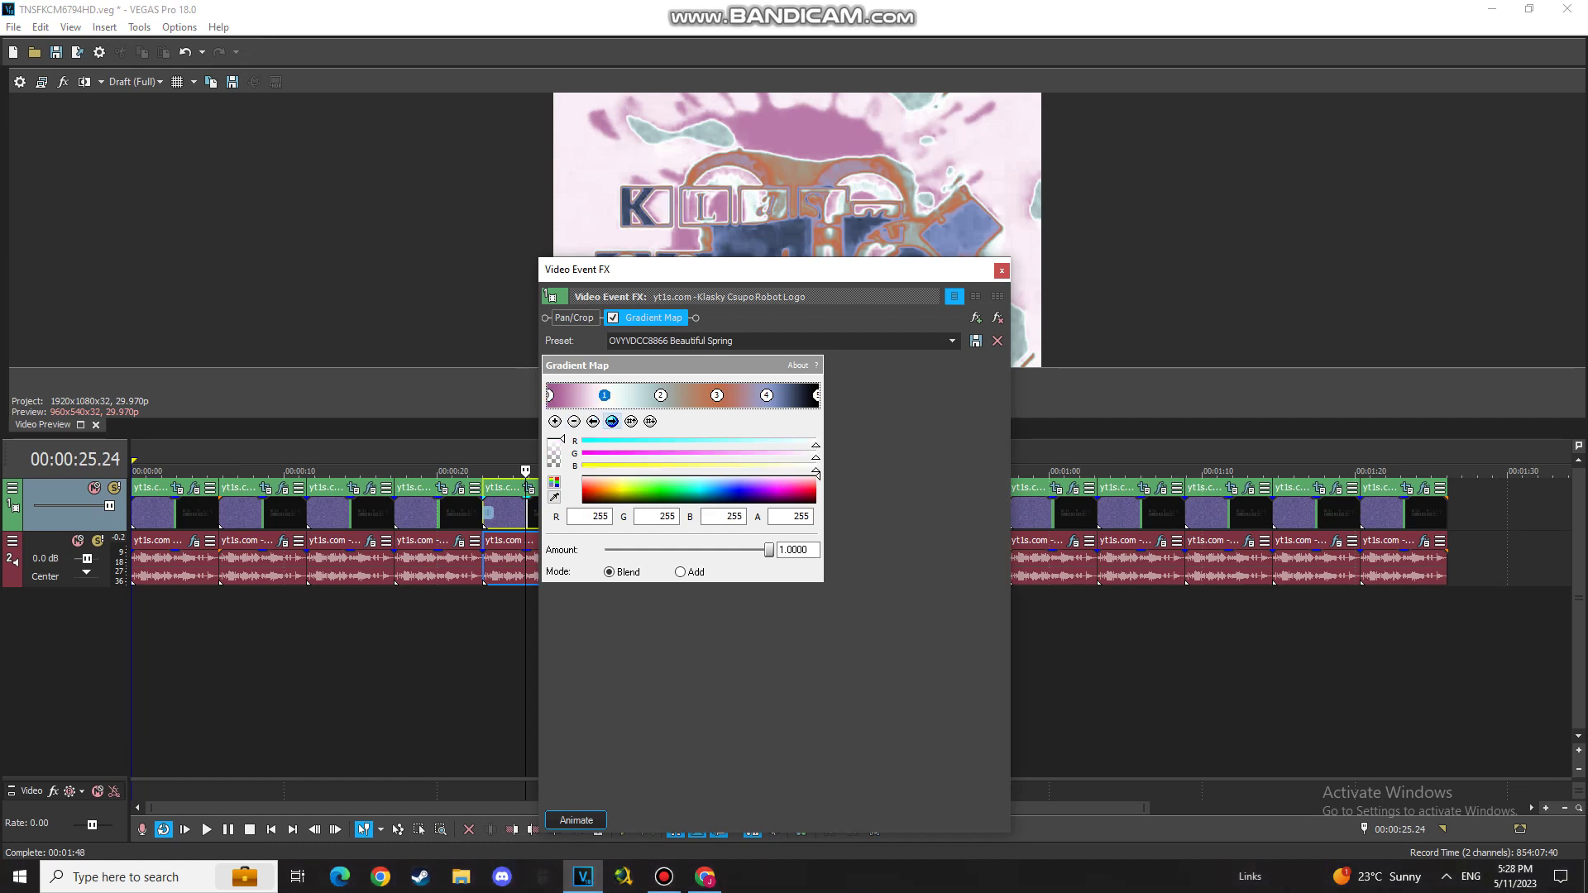
click(660, 395)
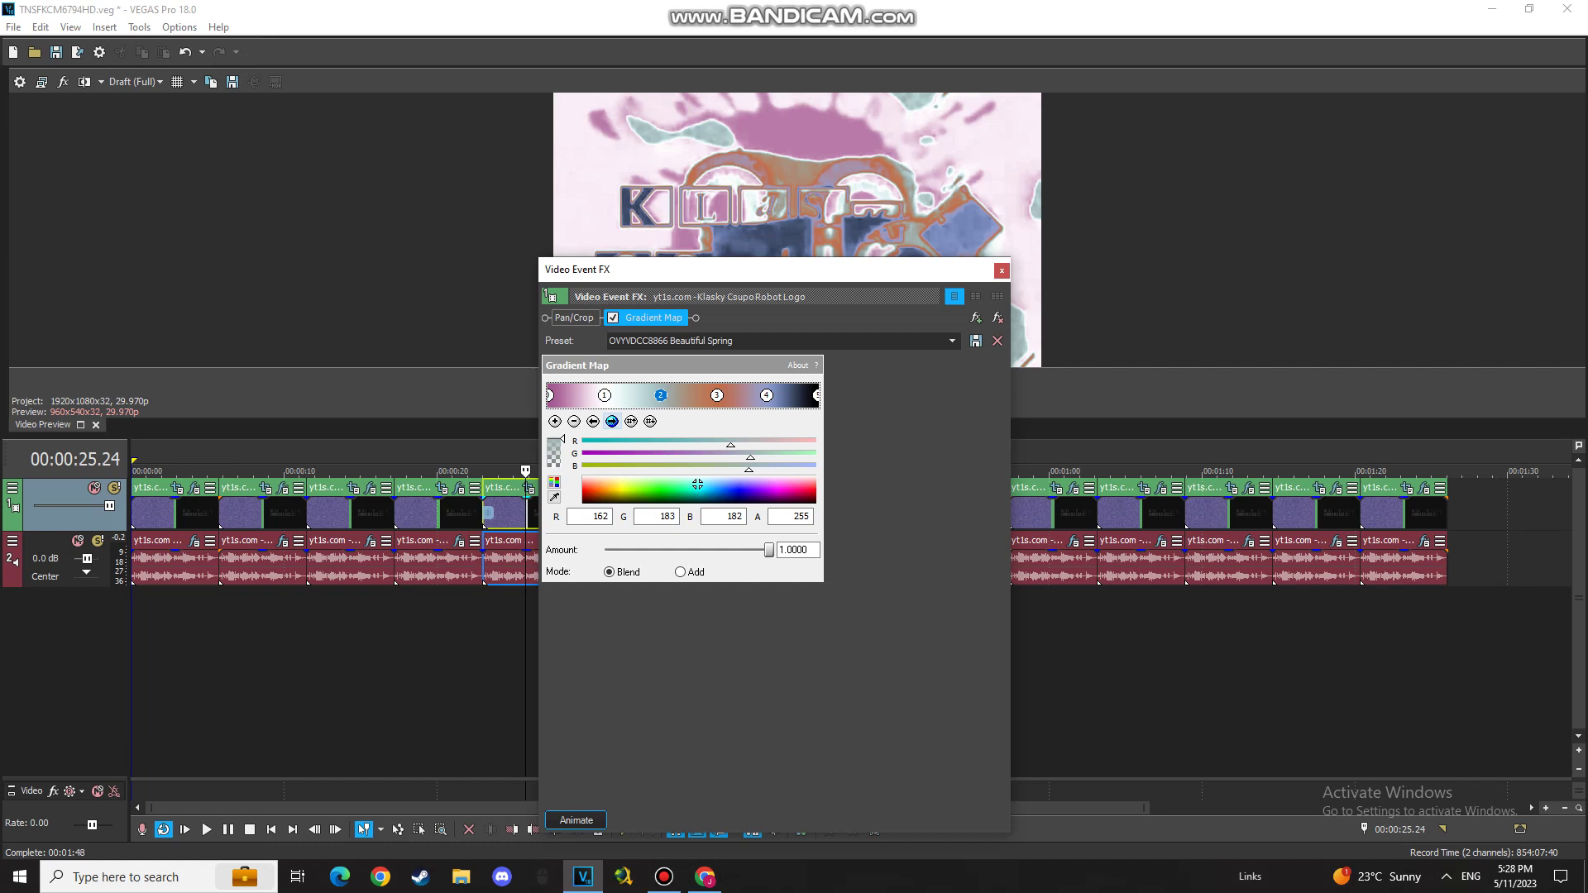
click(613, 421)
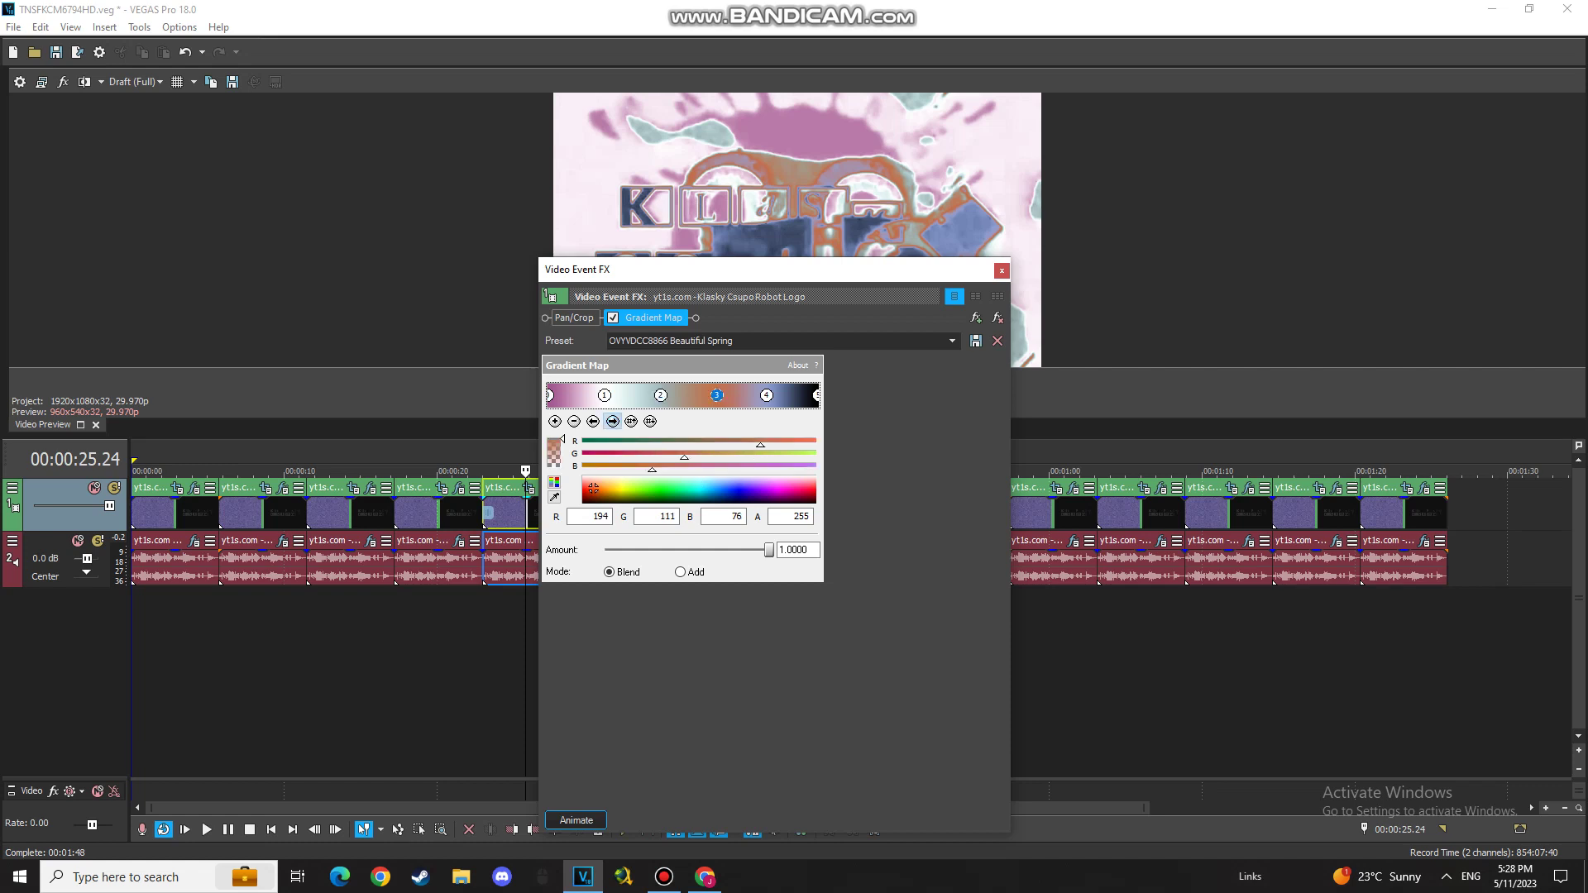
click(612, 421)
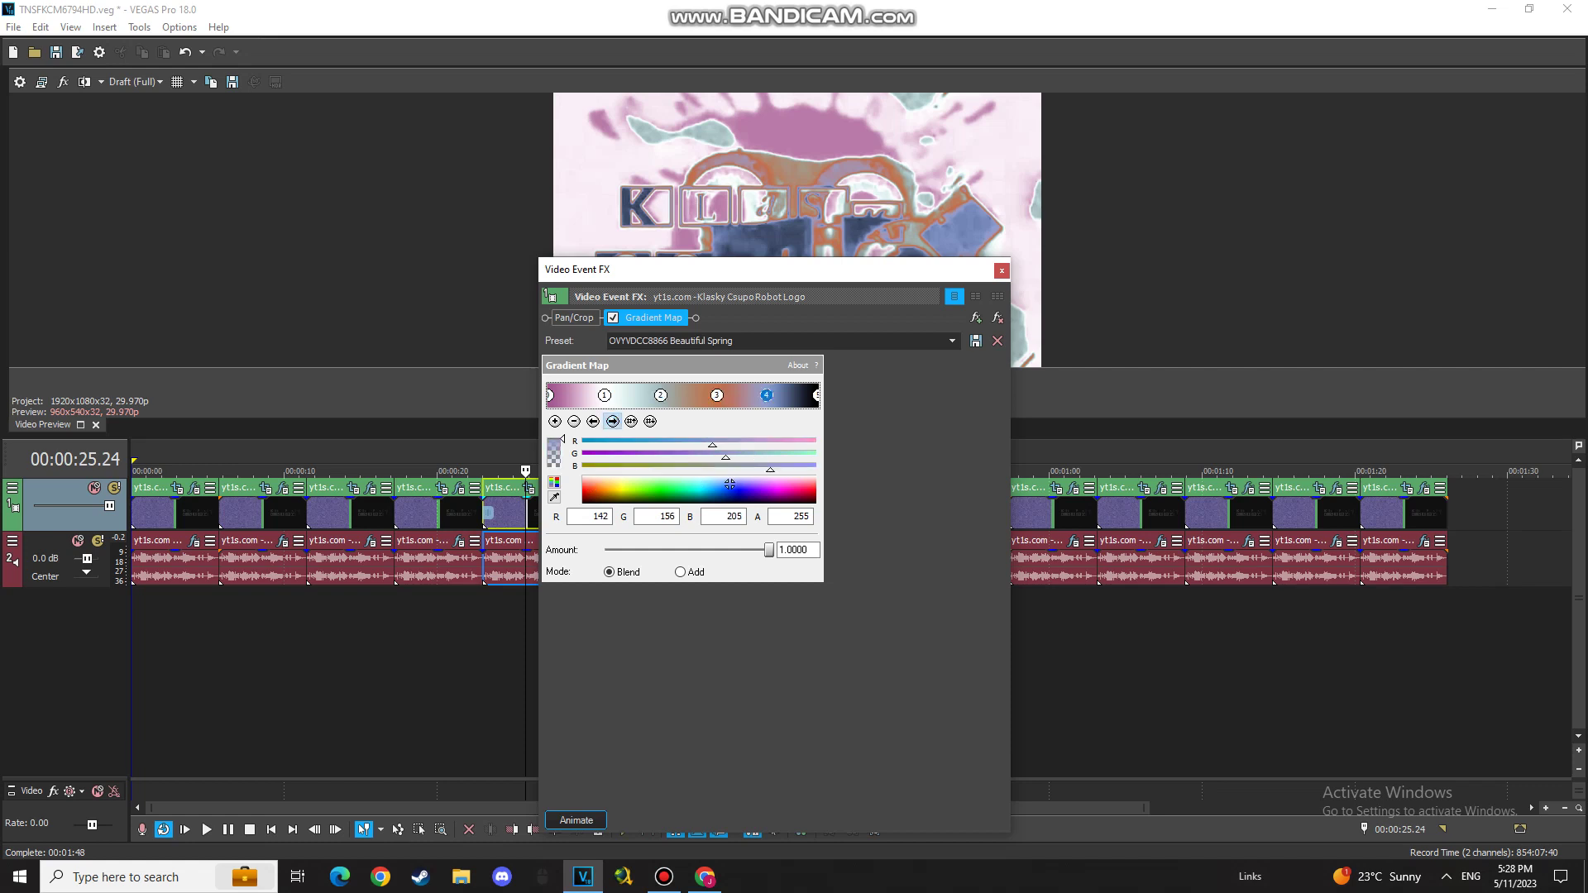
click(612, 421)
click(1002, 270)
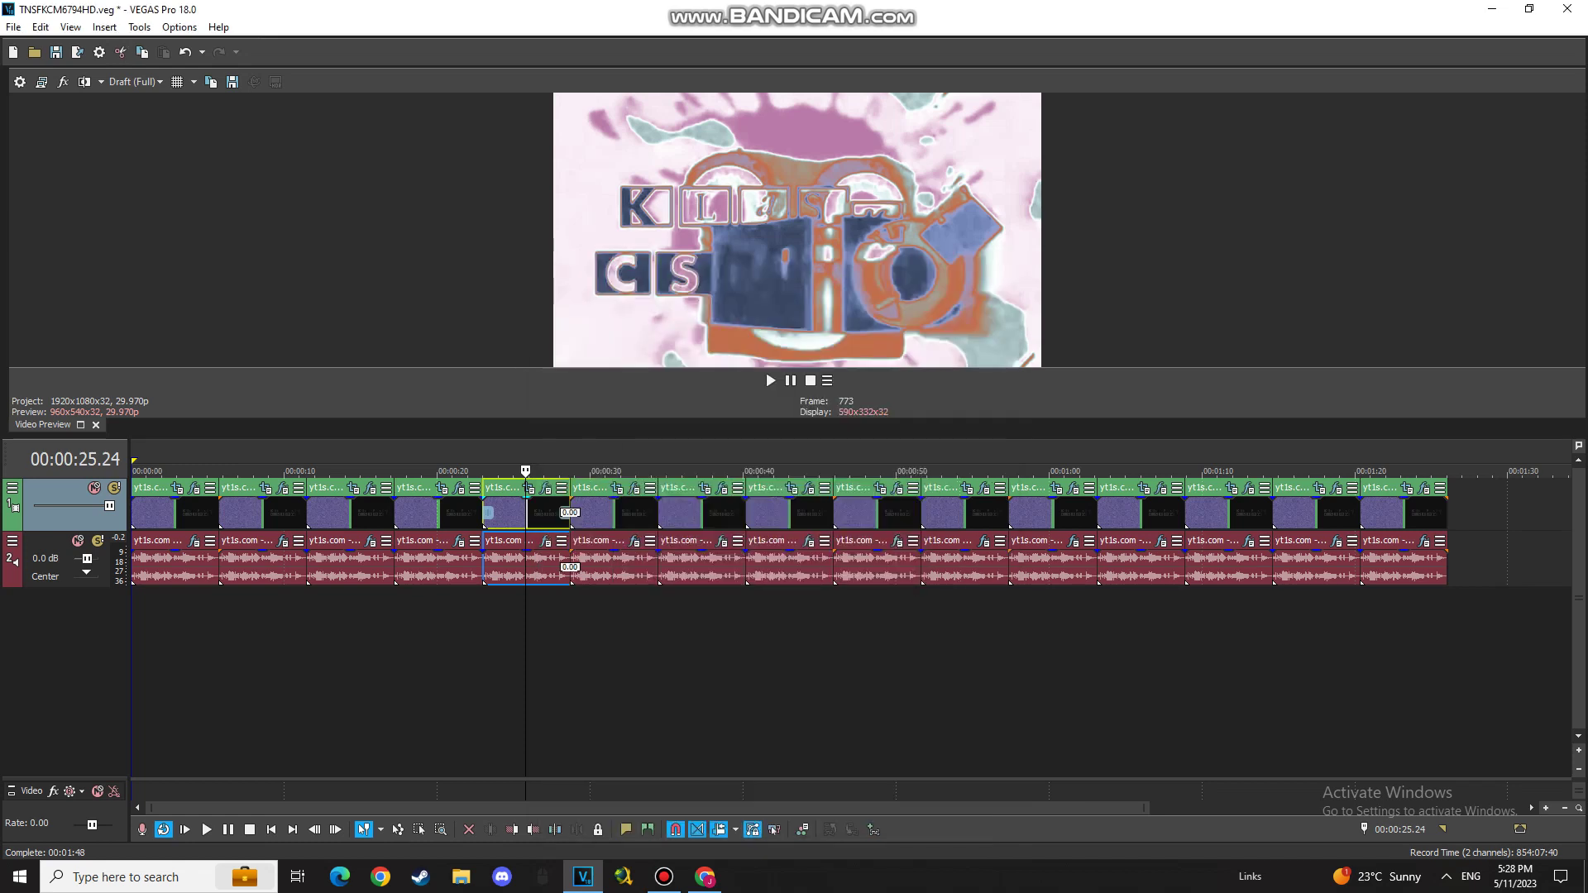
click(546, 541)
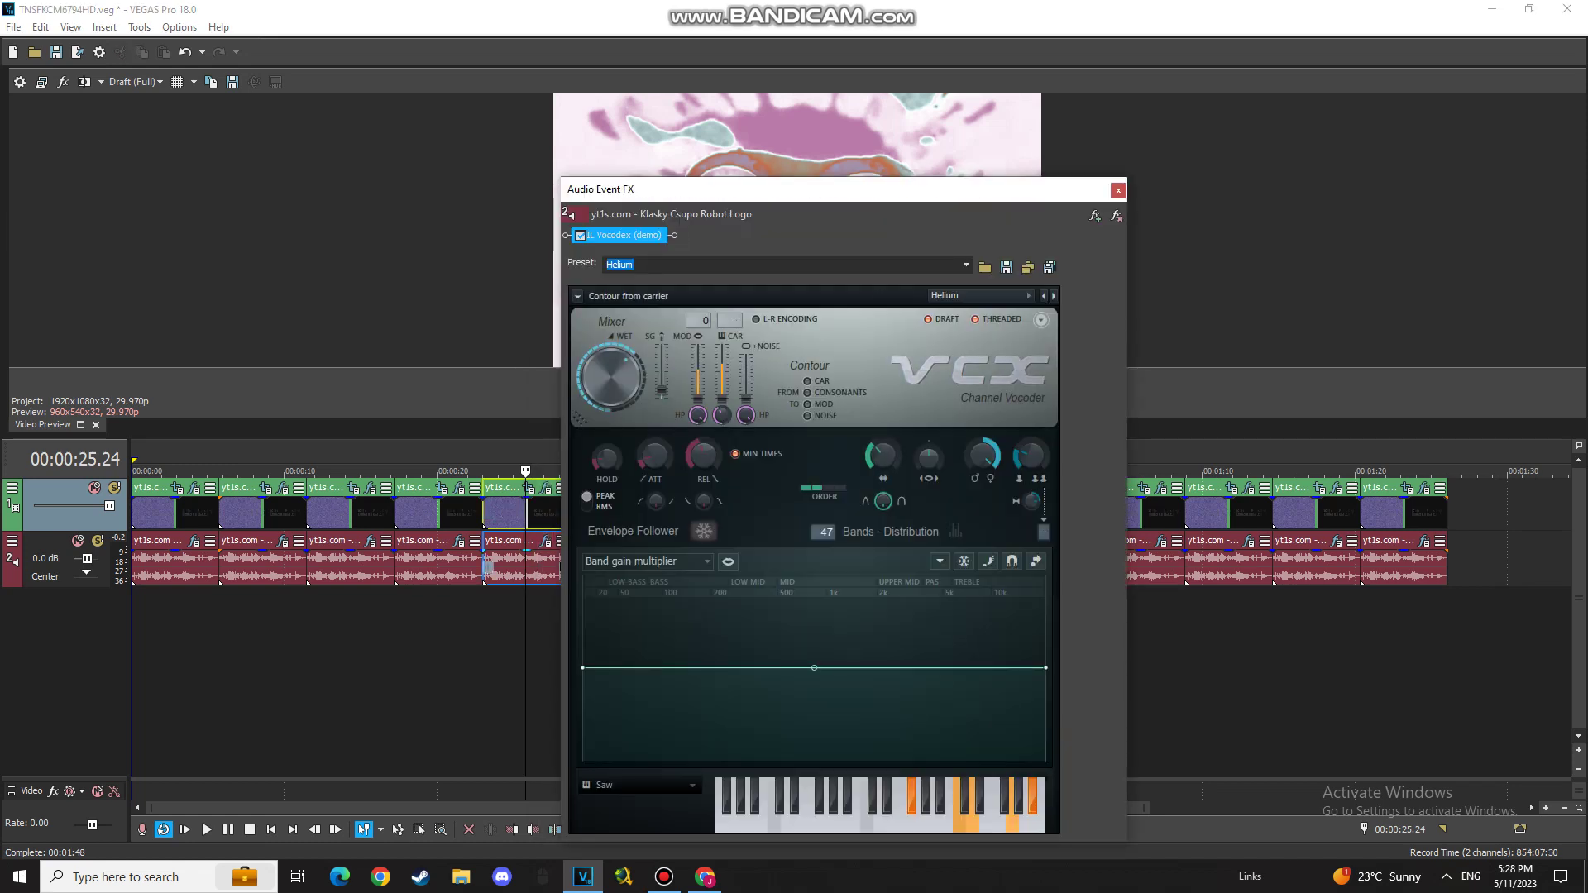
click(1119, 190)
Step: Check the middle and last Gradient Map color points on the sixth clip, closing its video effects when done
click(608, 514)
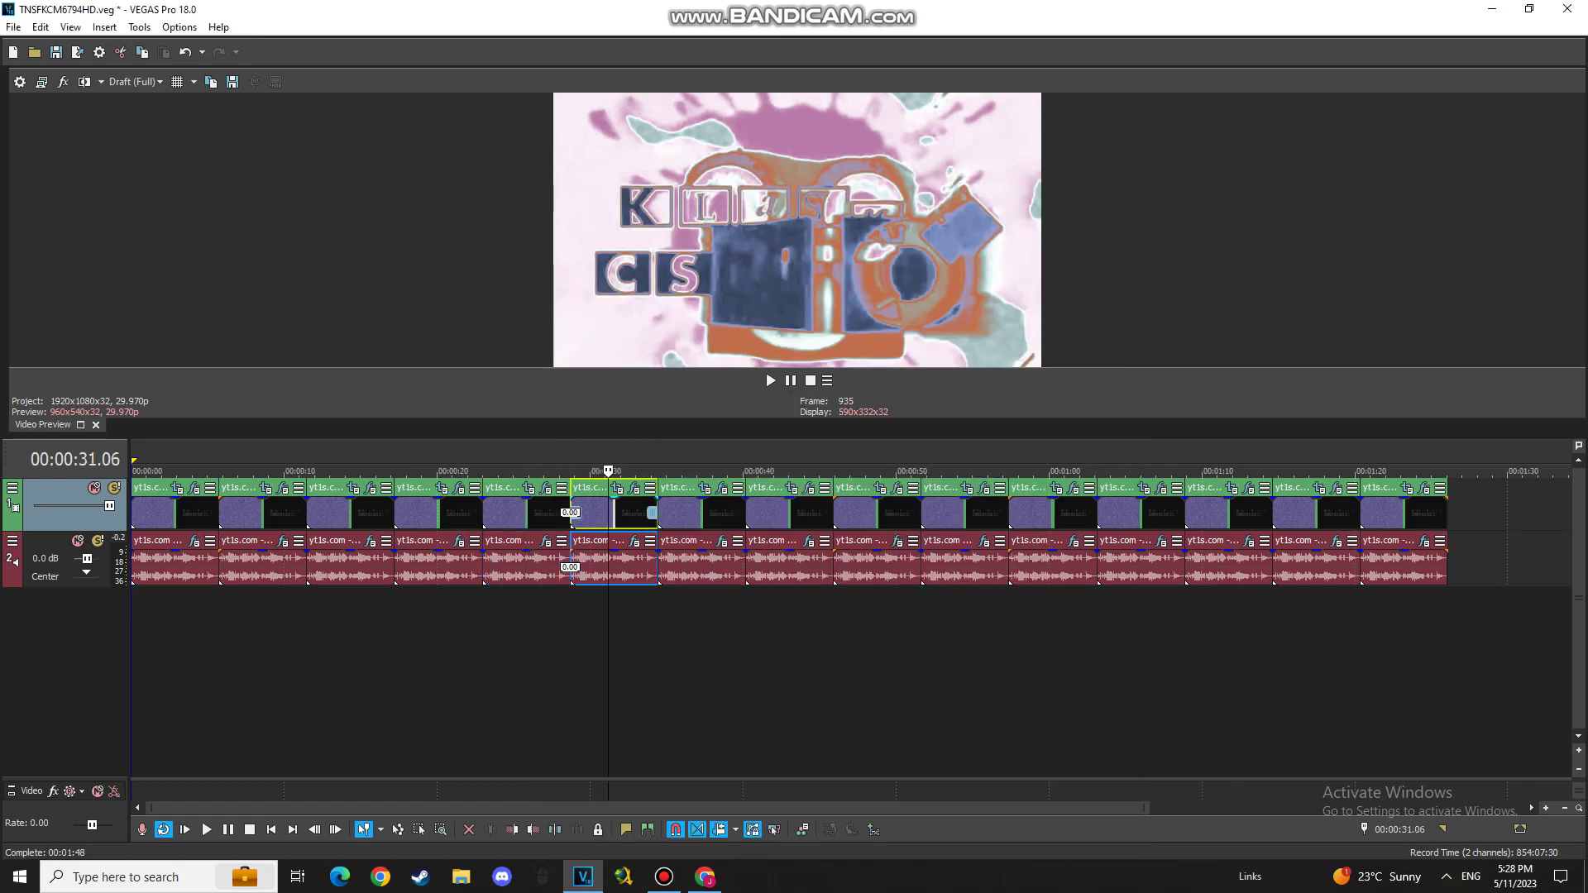
click(635, 489)
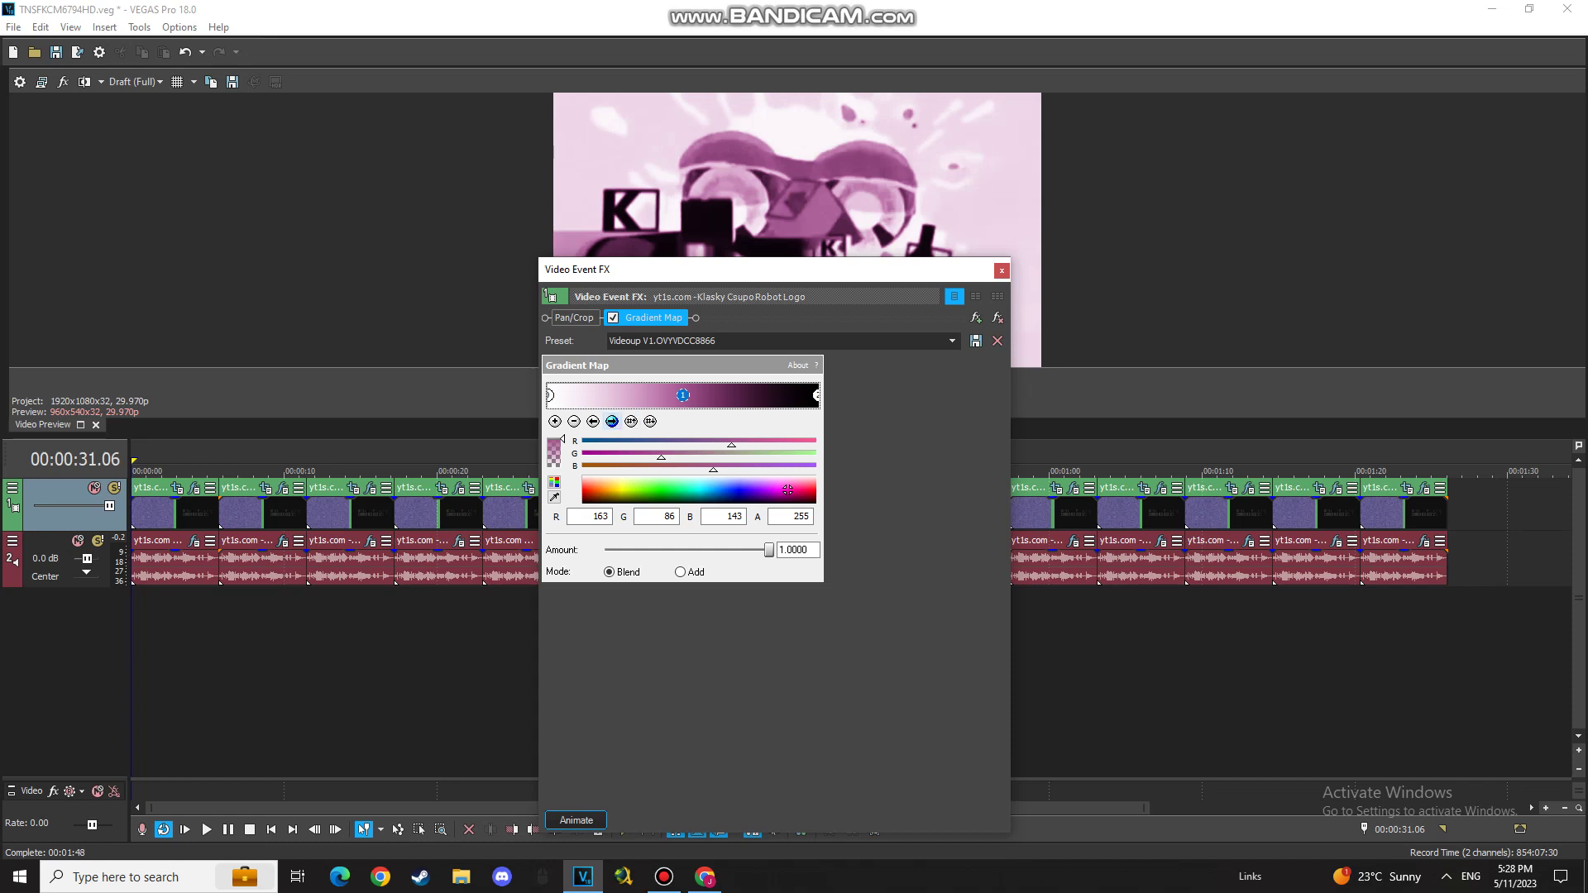
click(612, 422)
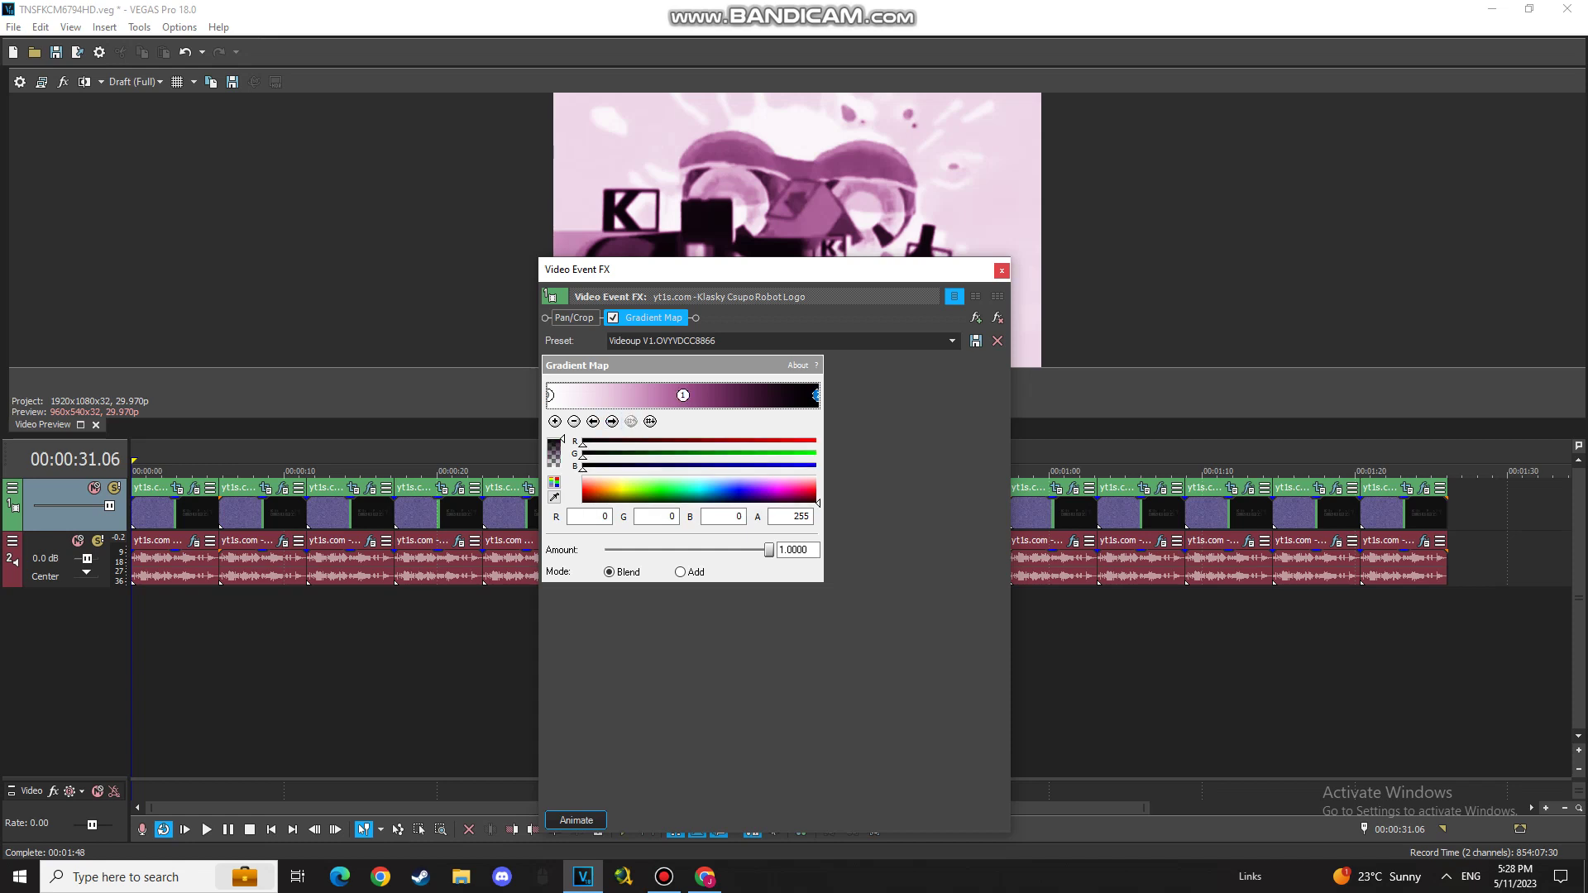
click(1002, 270)
Step: Inspect the Vocodex settings on the sixth clip's audio, moving the effects window aside, and close it
click(633, 542)
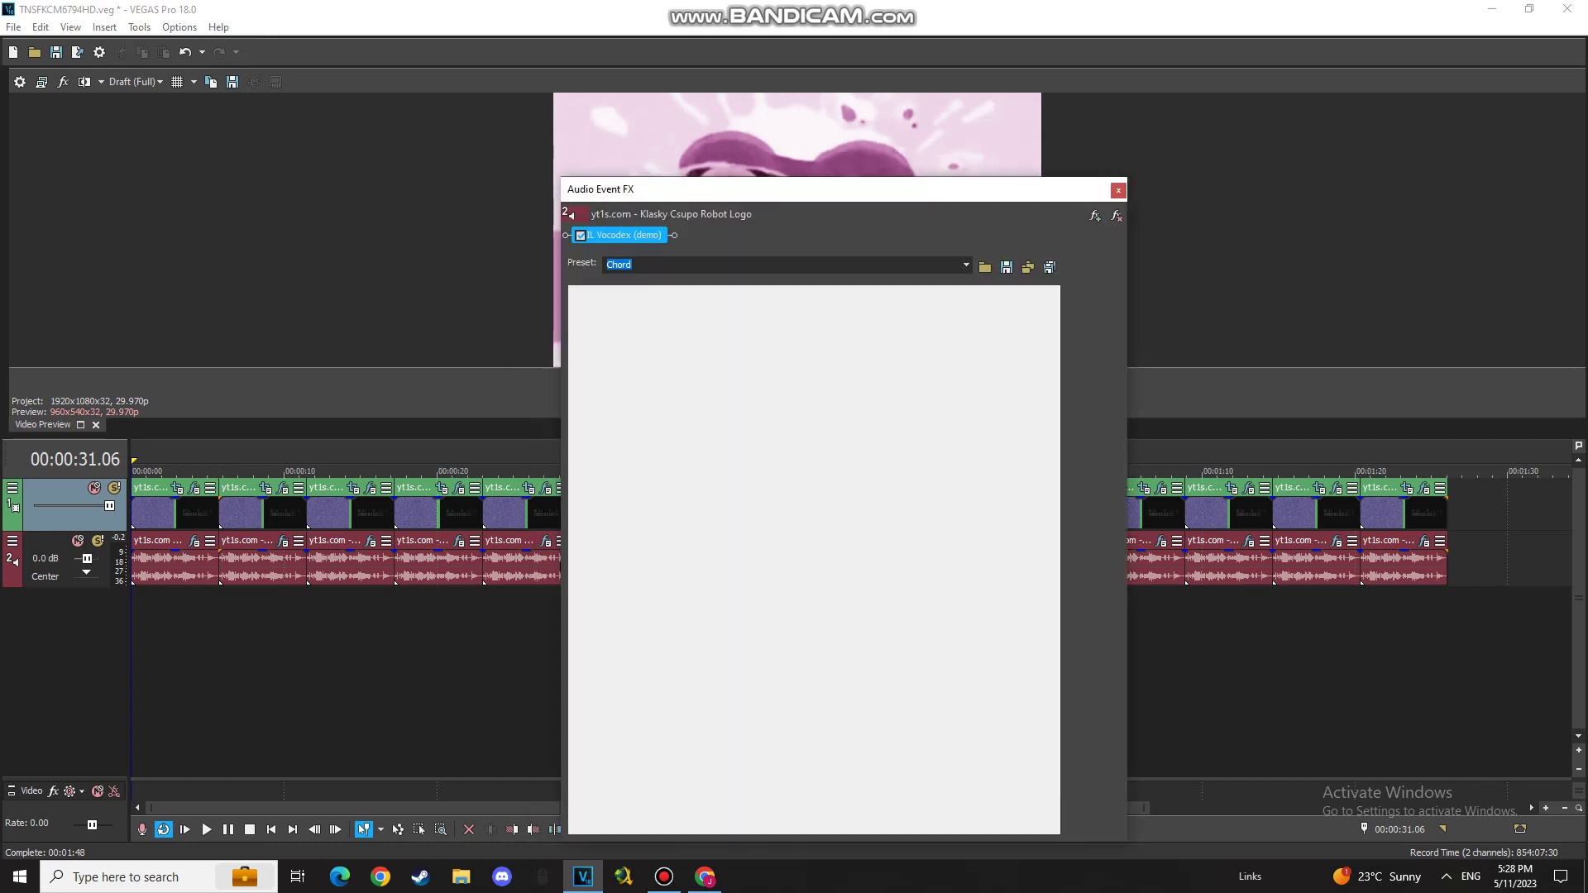
click(1119, 190)
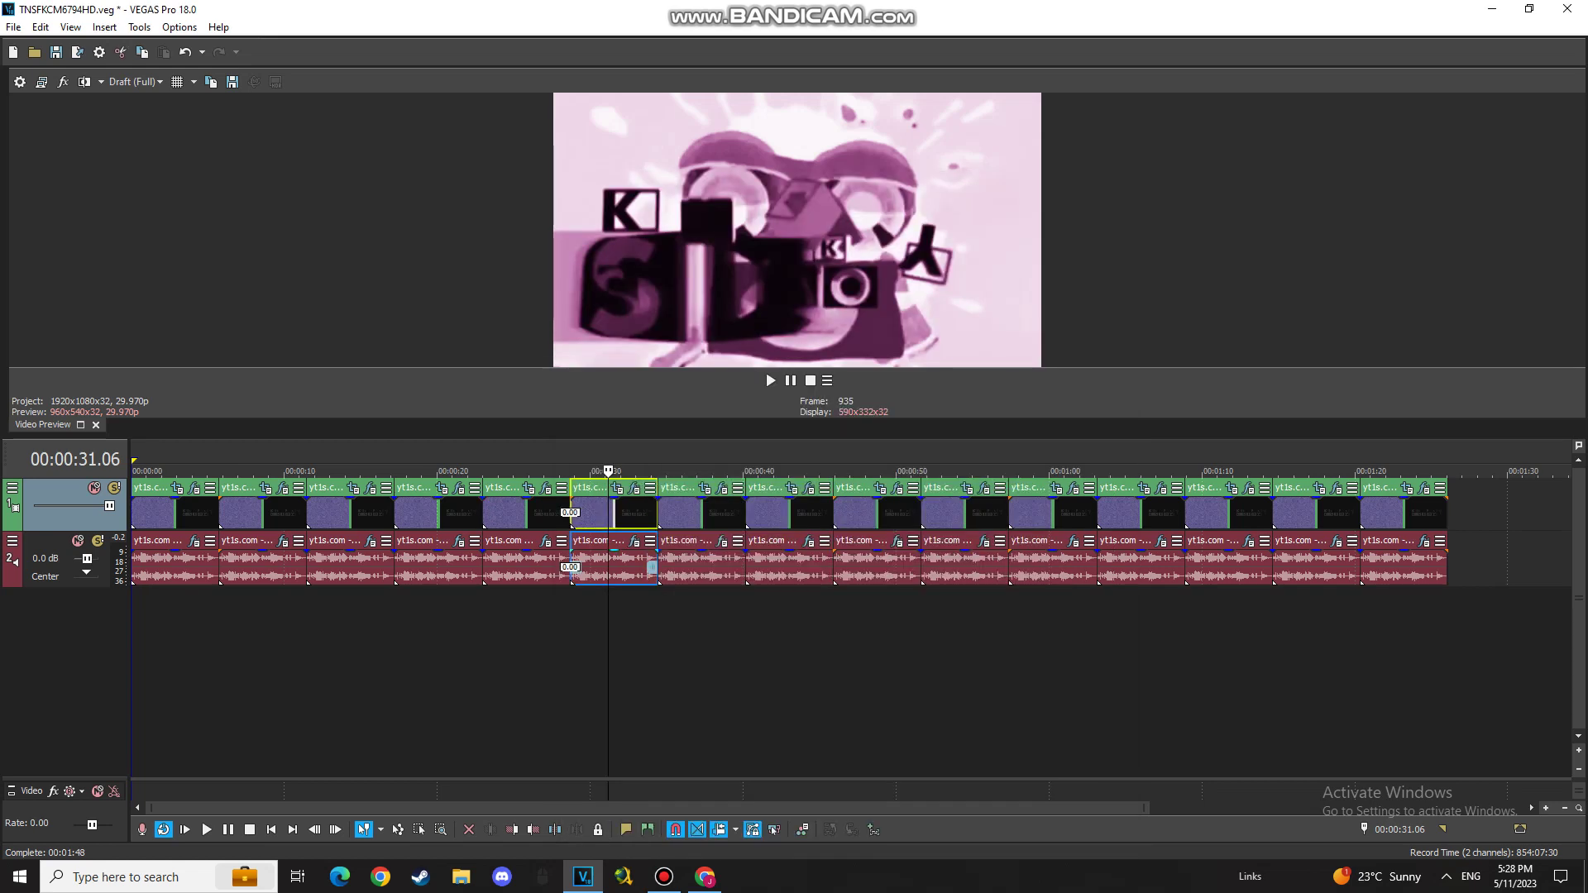
click(633, 541)
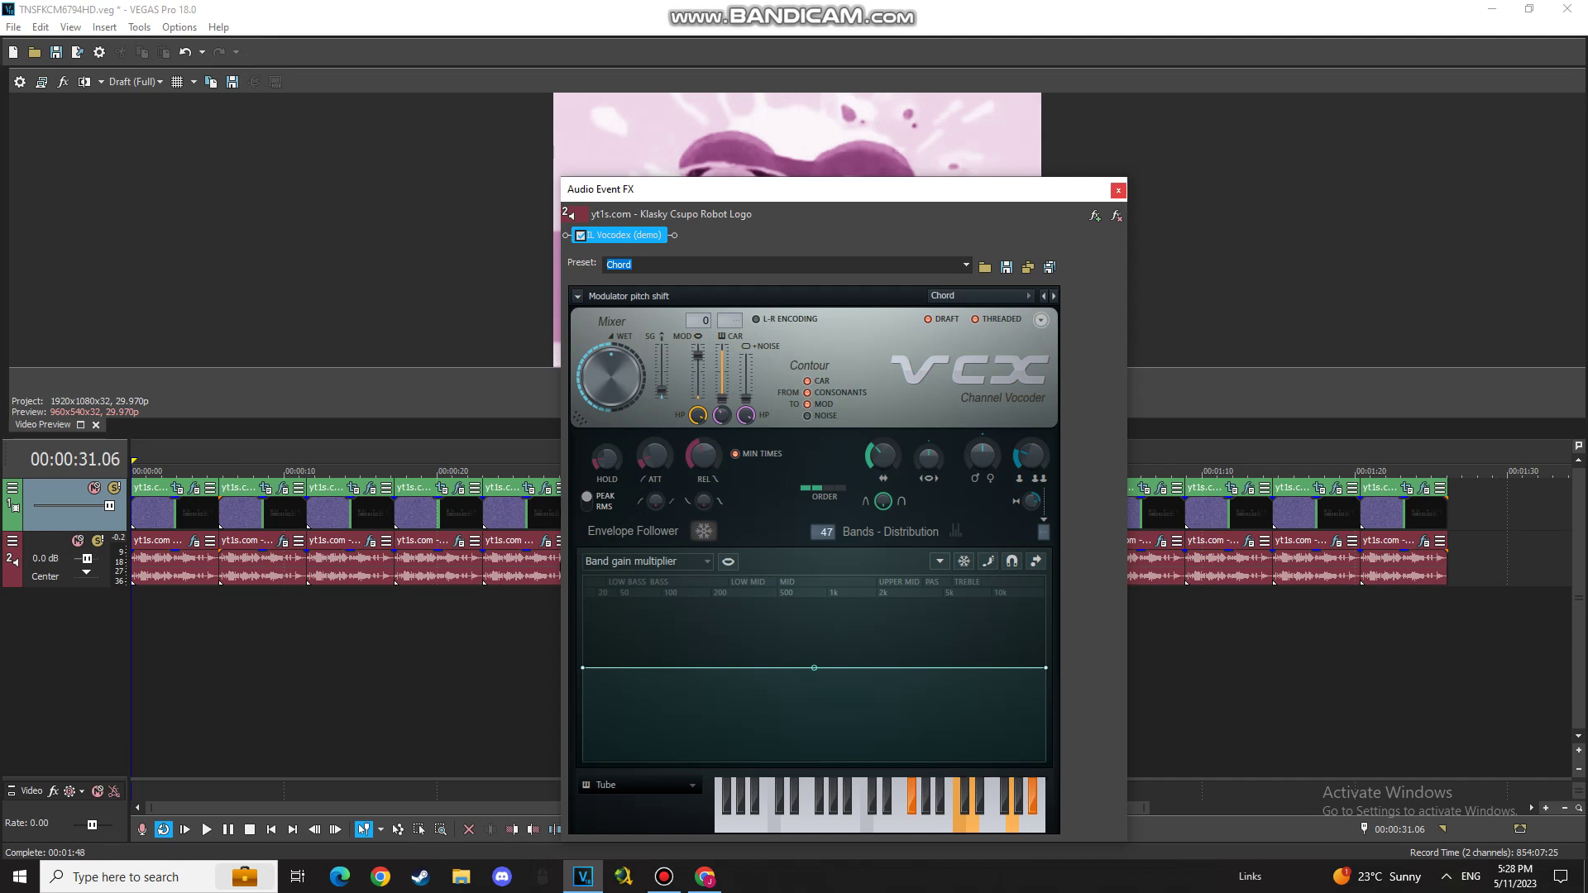
drag(901, 193, 1193, 58)
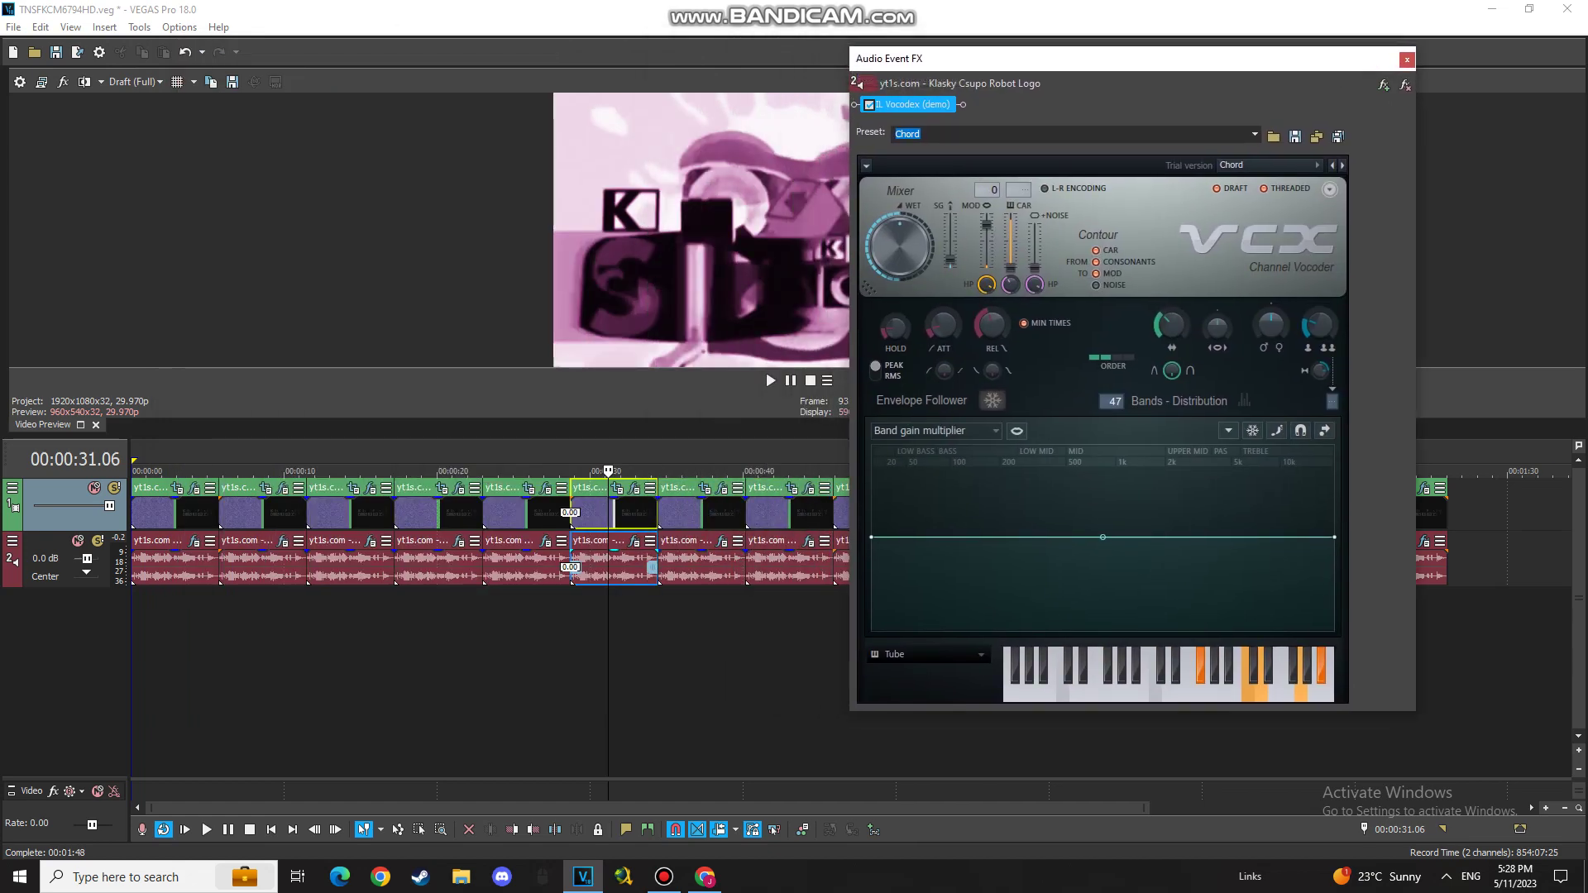
click(1407, 59)
Step: Review the seventh clip's video effects: both TV Simulator instances, NewBlue ME Wiggle and Wave, moving the effects window aside
click(707, 513)
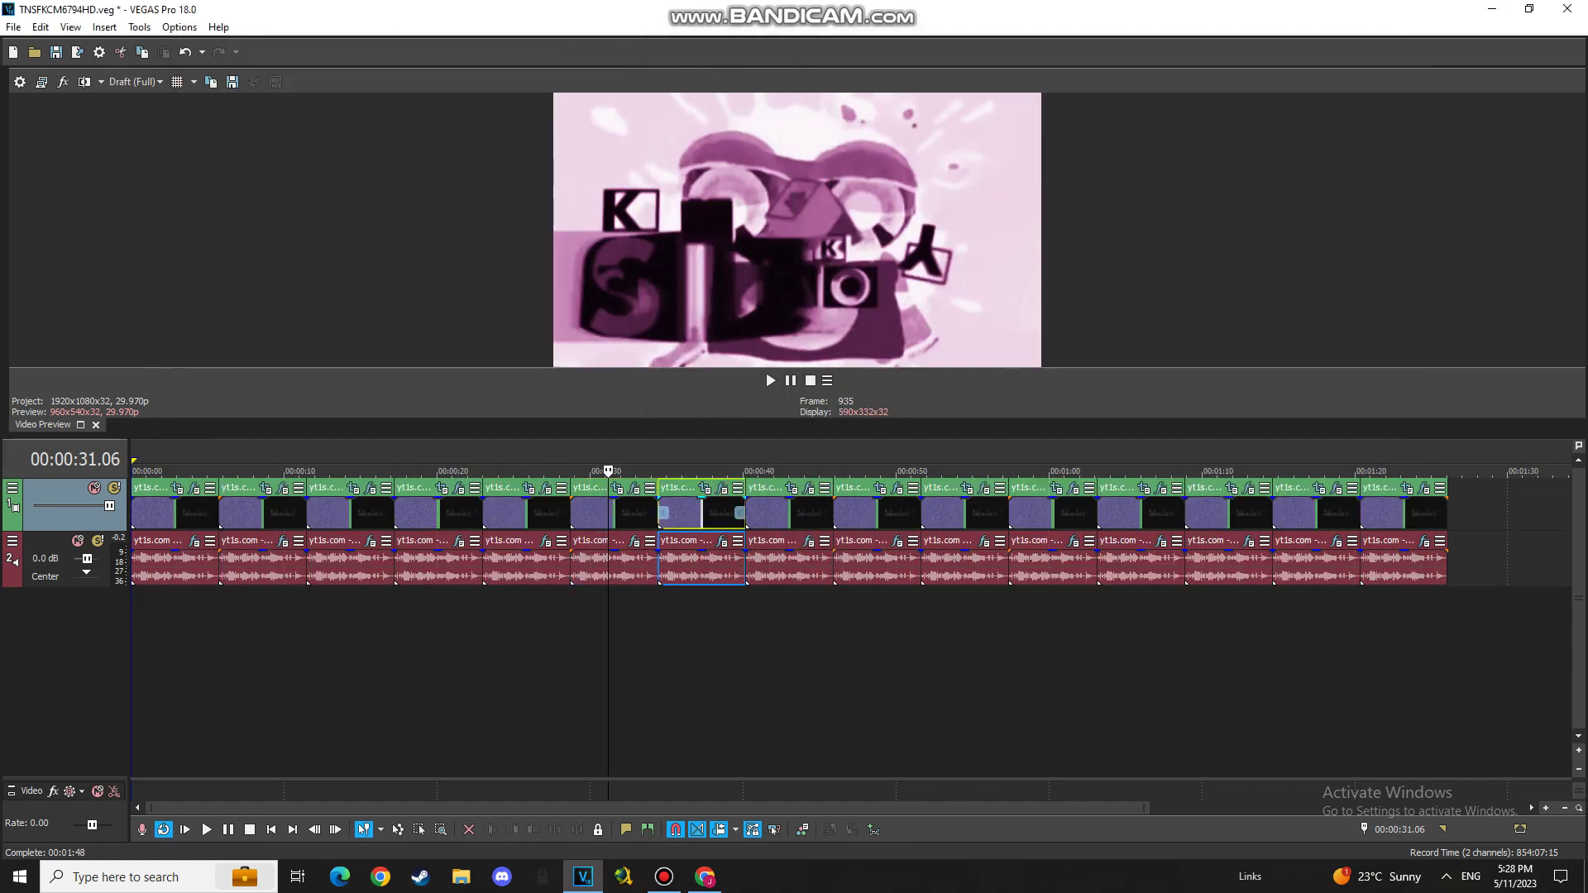
click(723, 488)
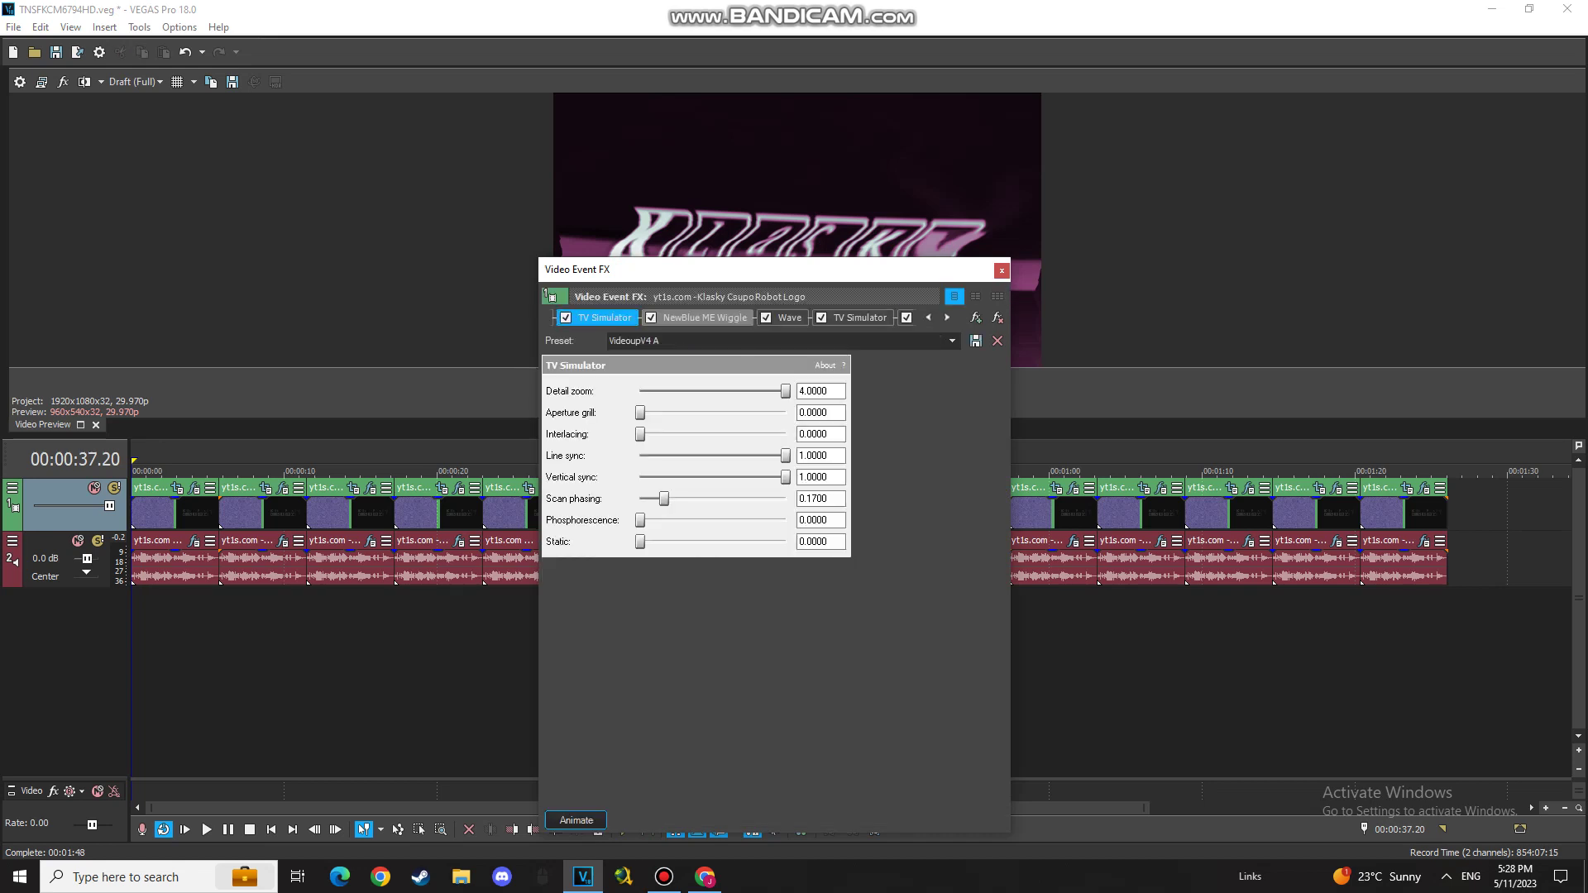
click(705, 318)
drag(813, 291, 554, 226)
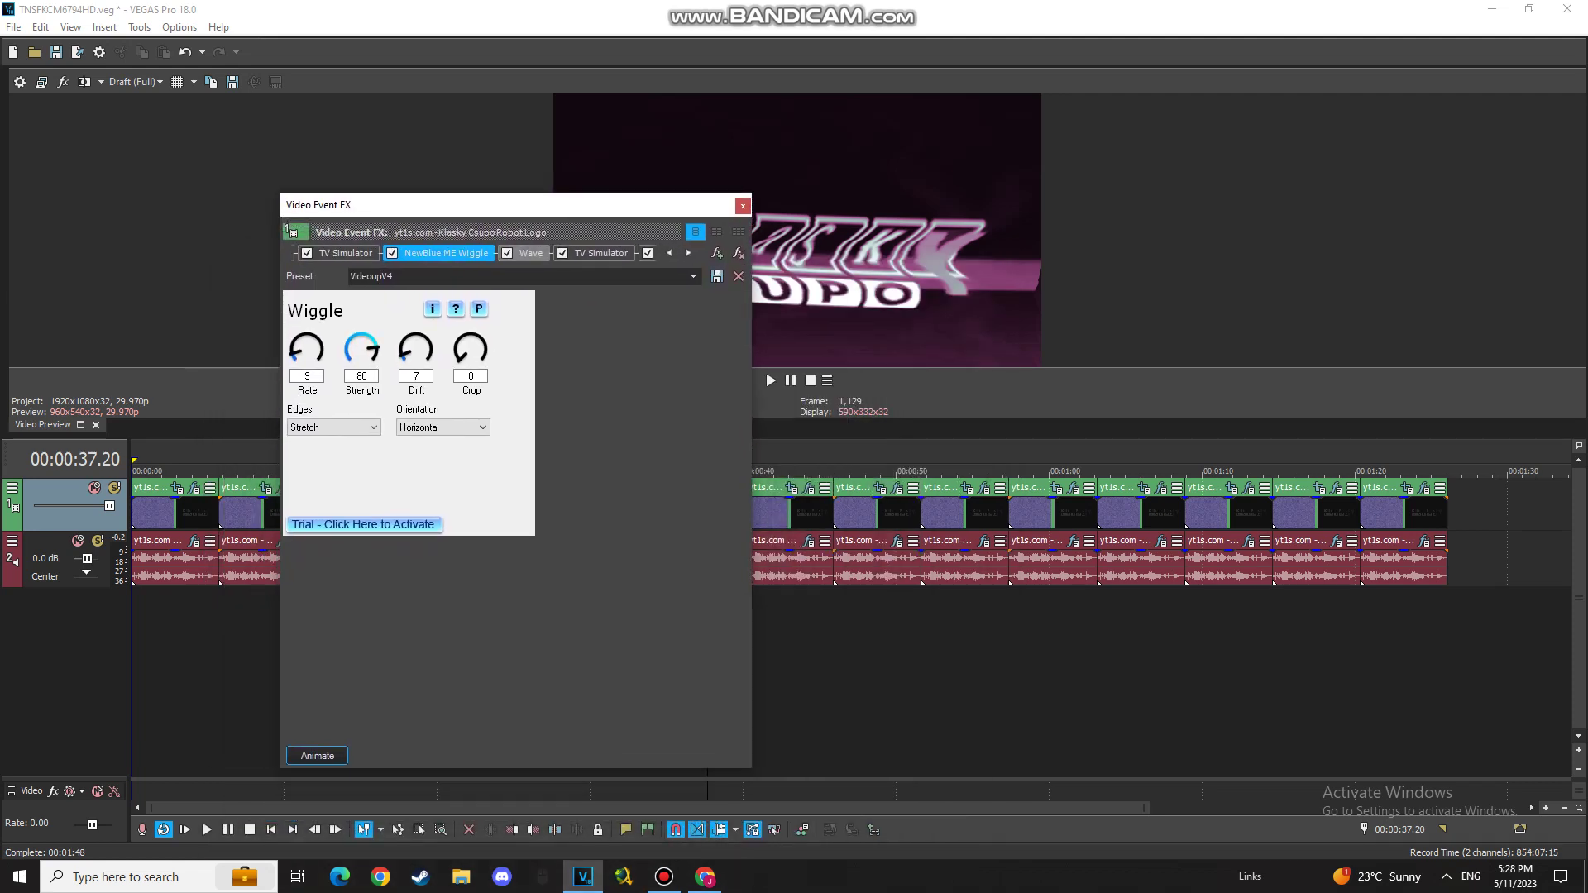
click(530, 254)
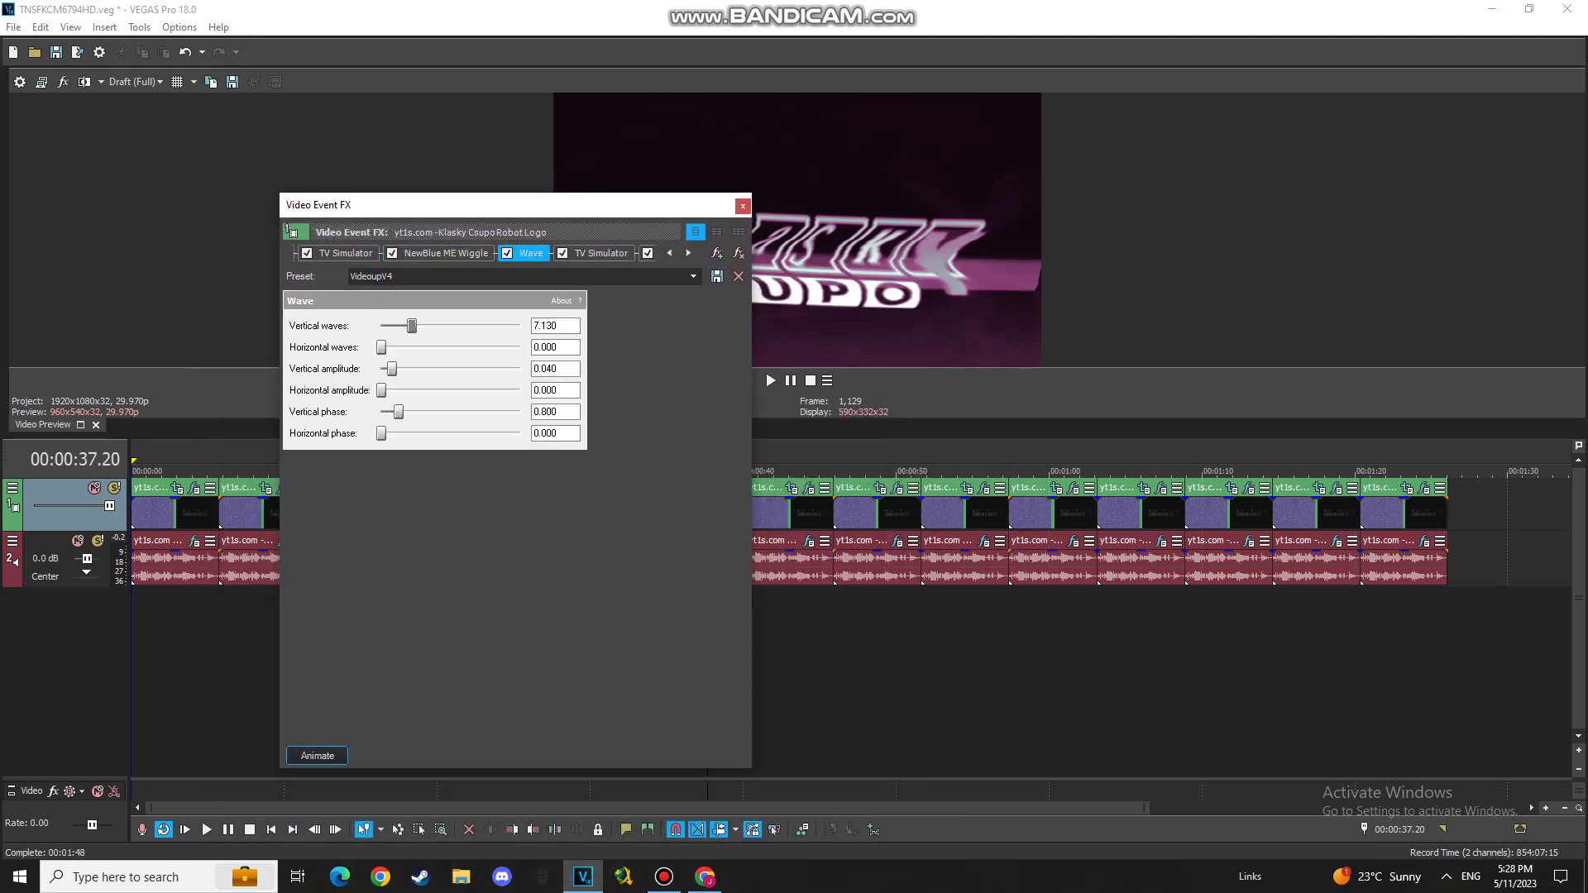
click(601, 254)
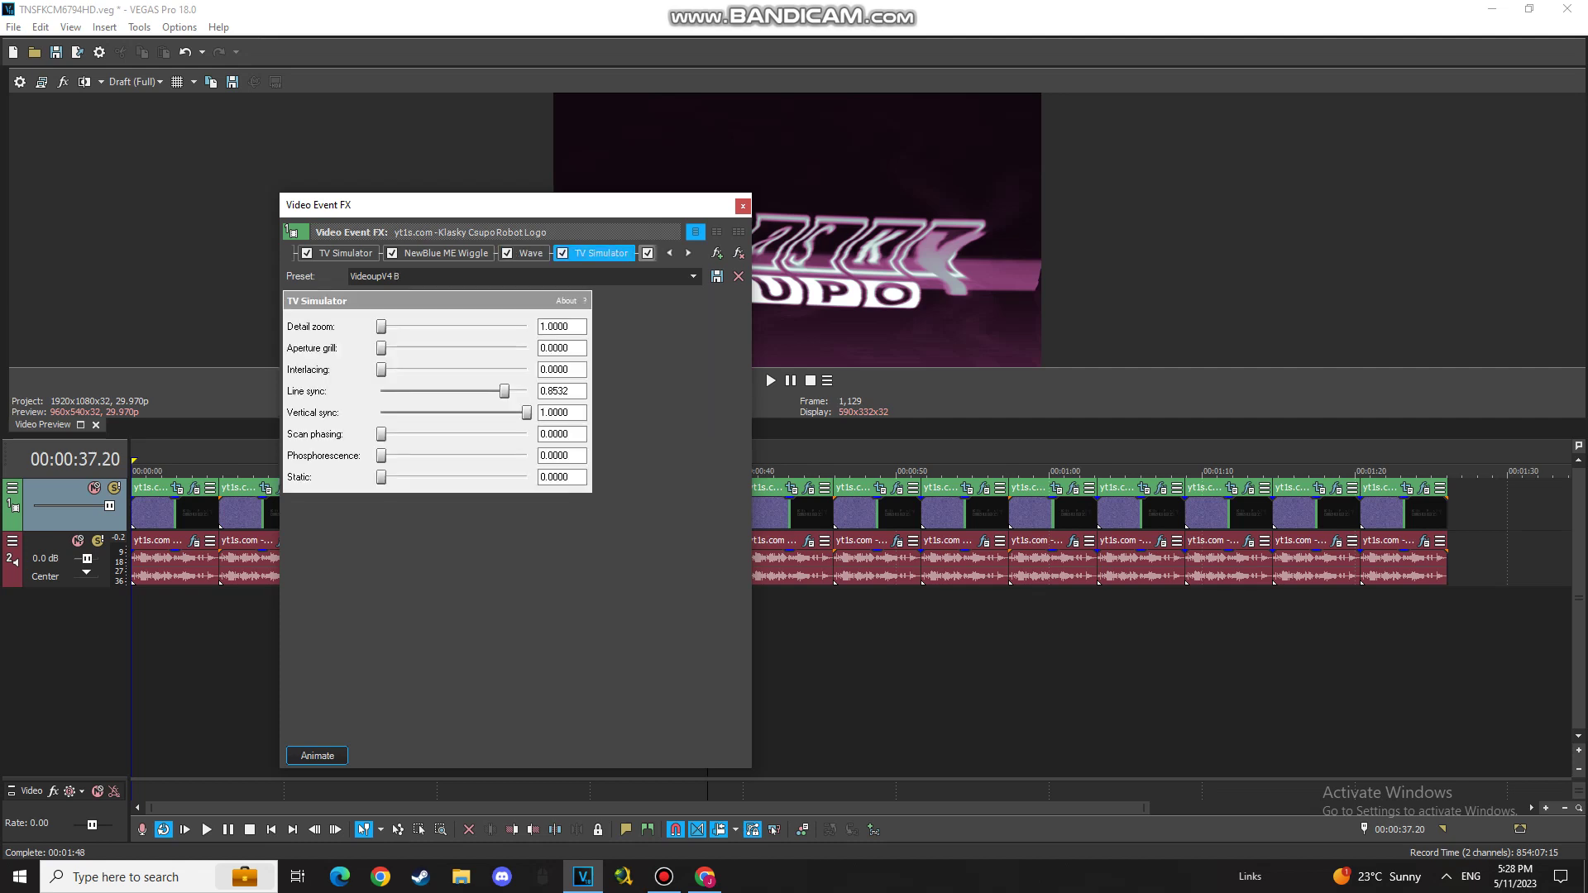
Step: Examine the Gradient Map color points on the seventh clip and close its video effects
click(688, 253)
click(603, 254)
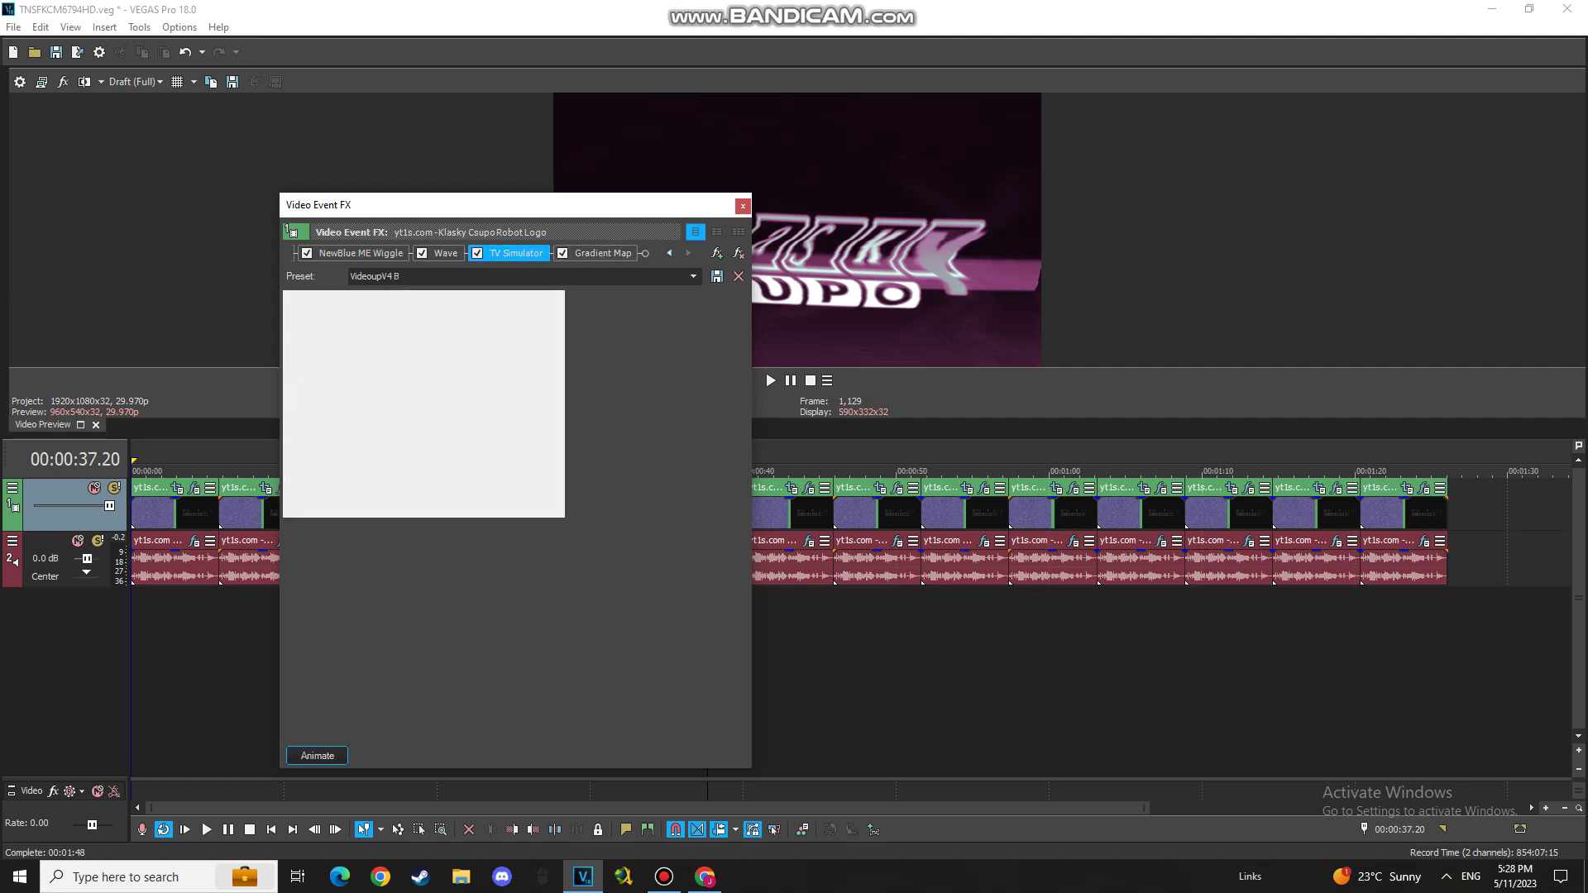
click(353, 358)
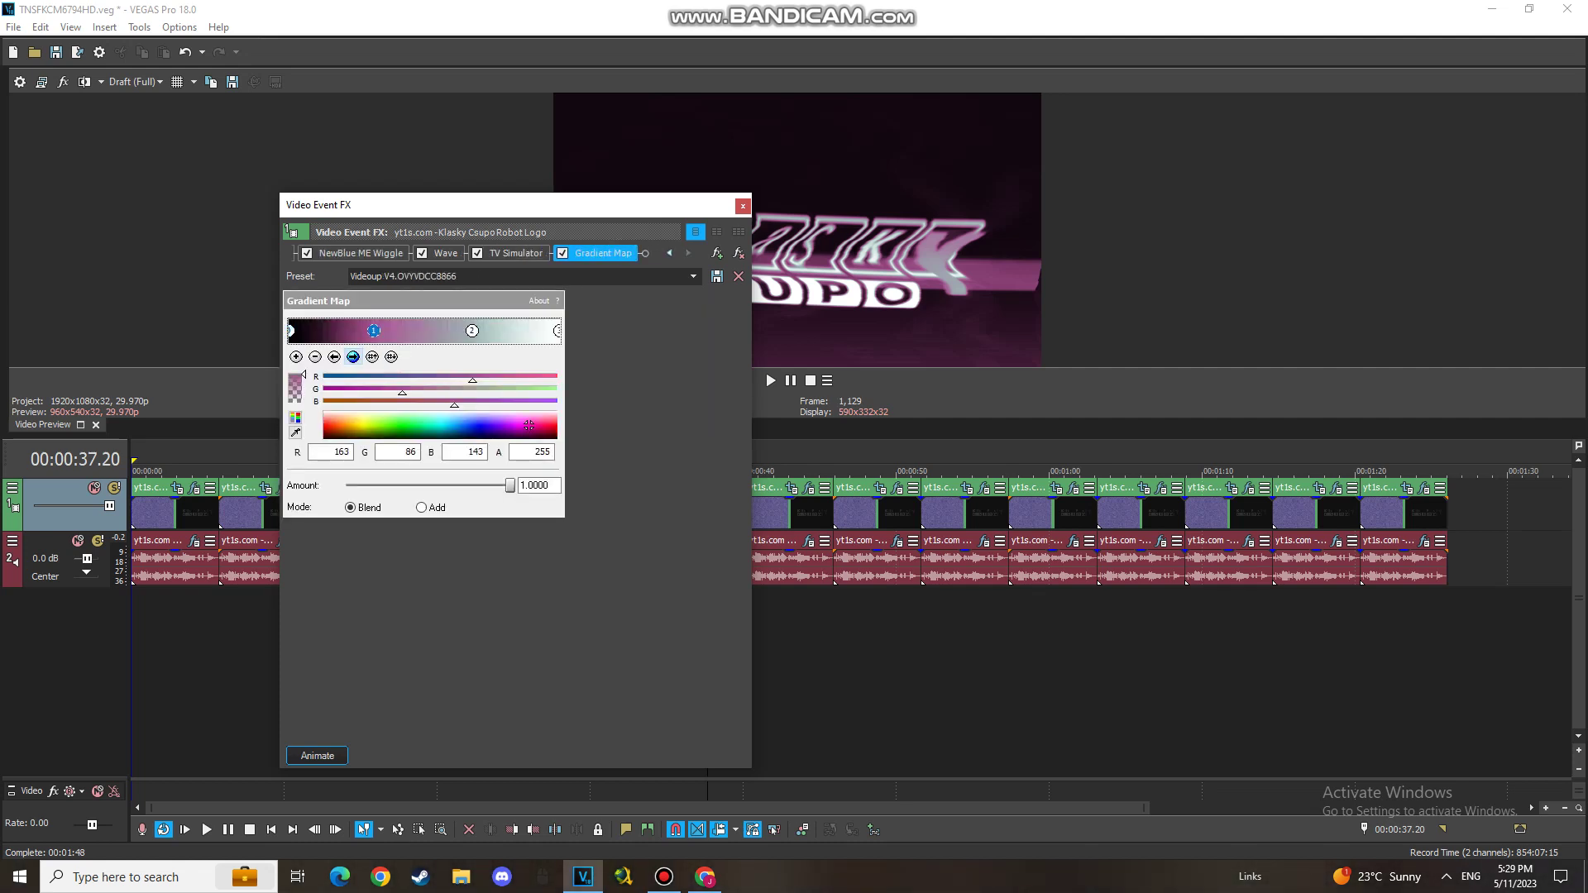
click(471, 331)
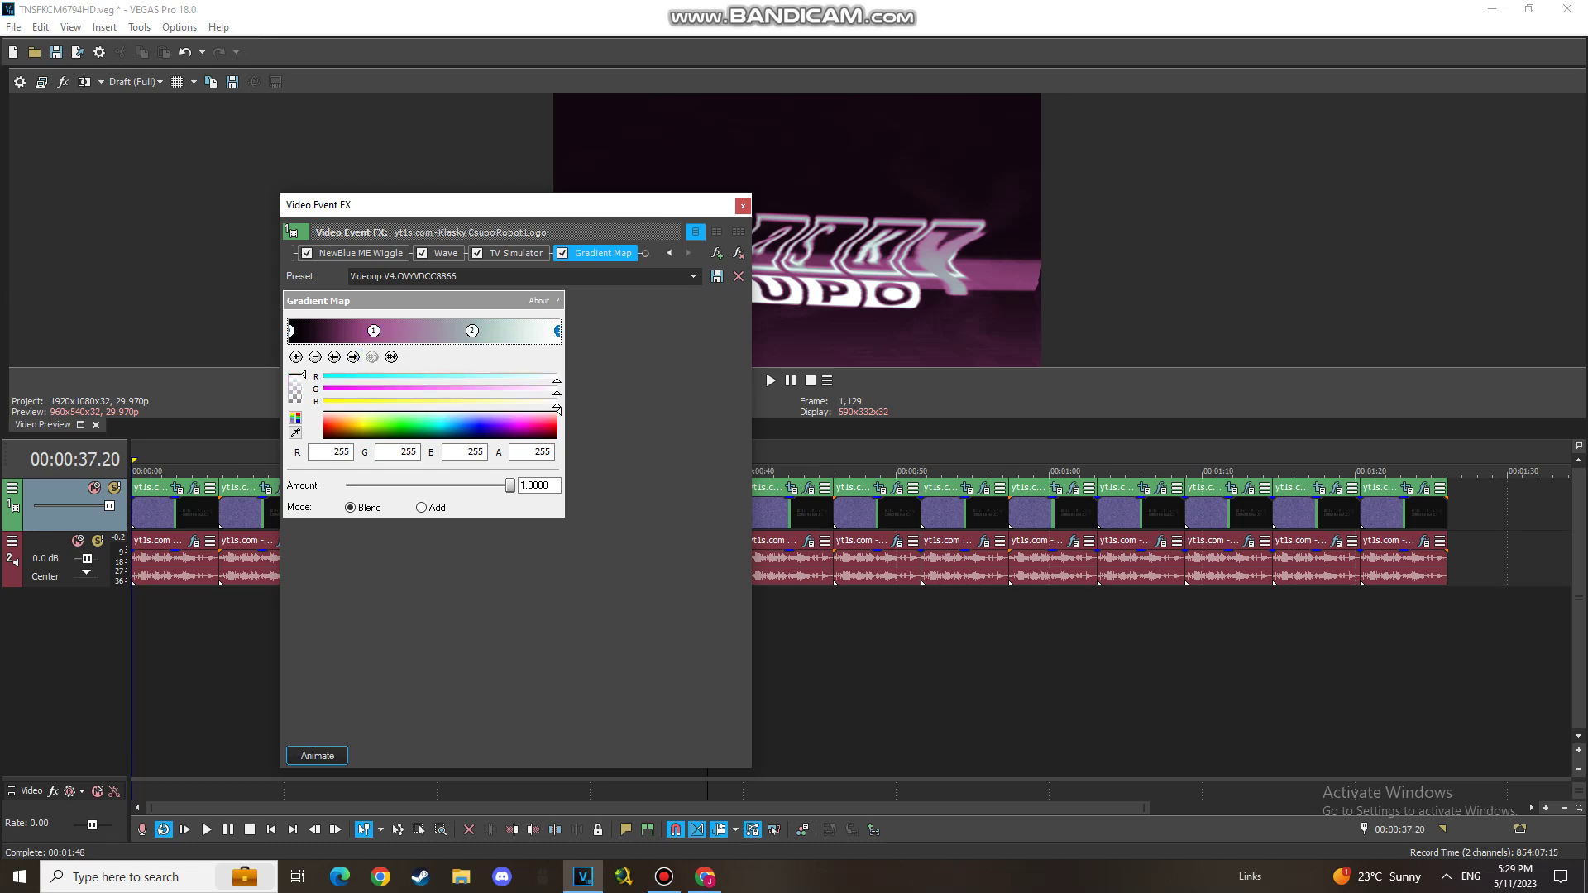
click(743, 206)
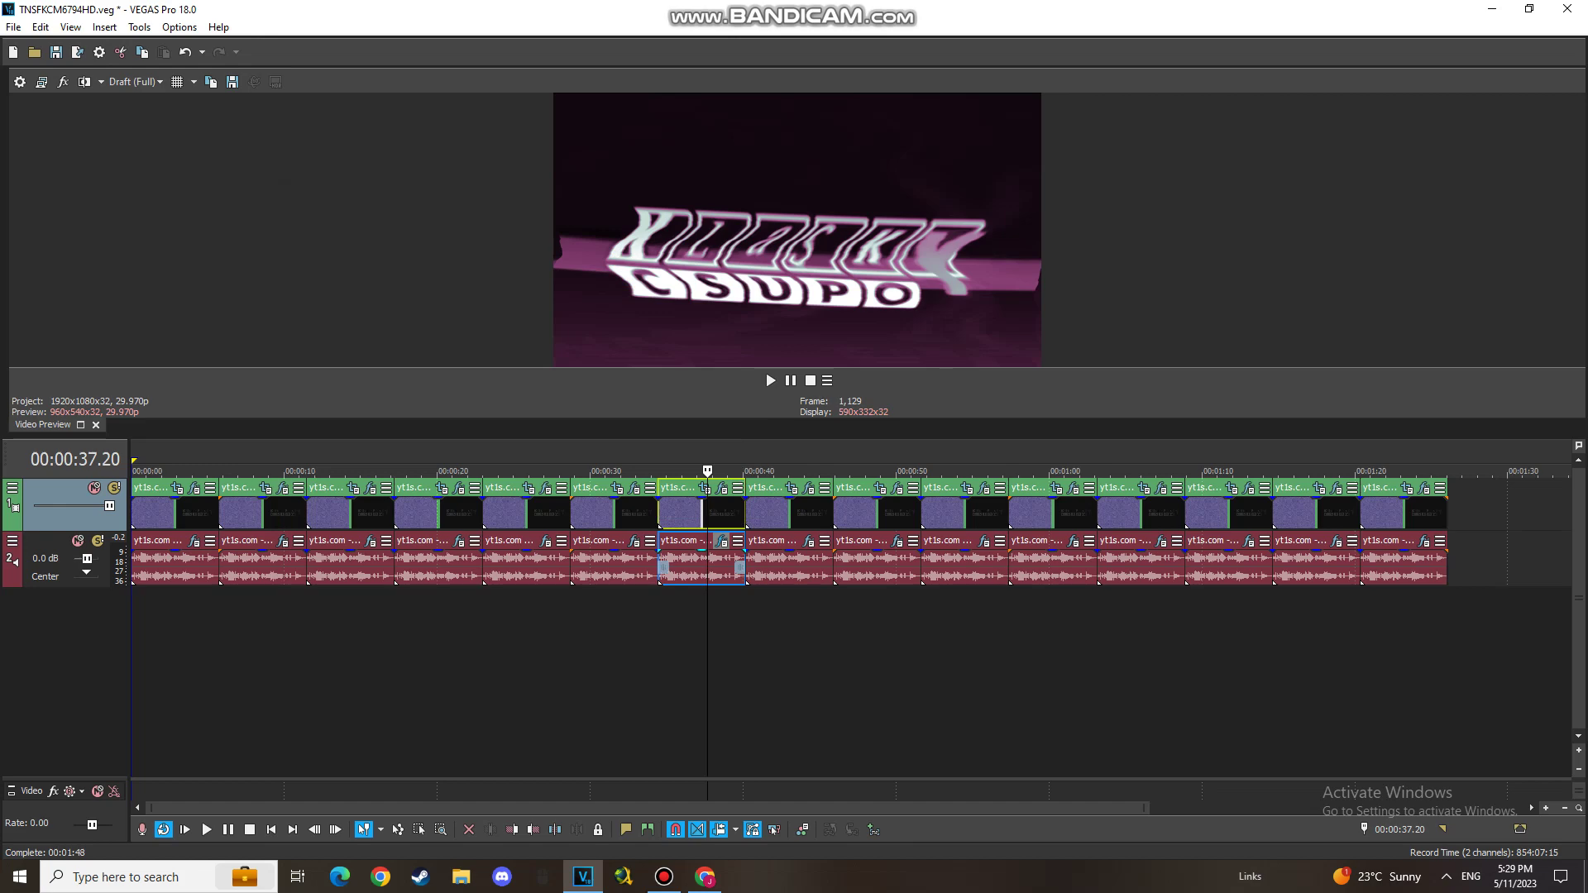
Step: Review the seventh clip's audio effects: Orange Vocoder, tb_grumblebum and Vocodex, closing them when done
click(721, 541)
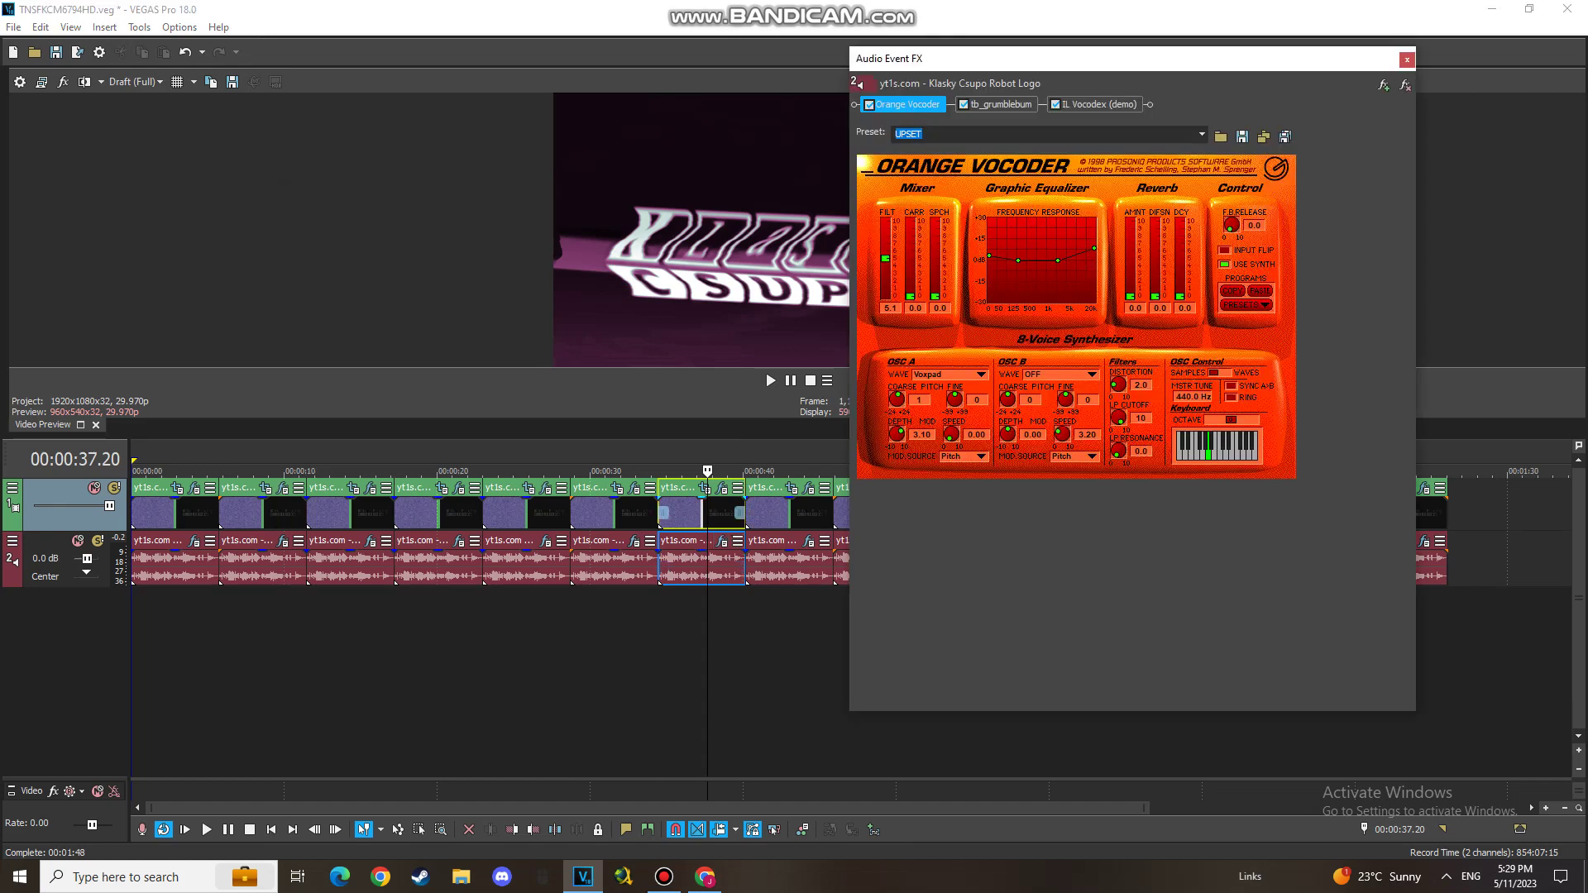
click(1001, 106)
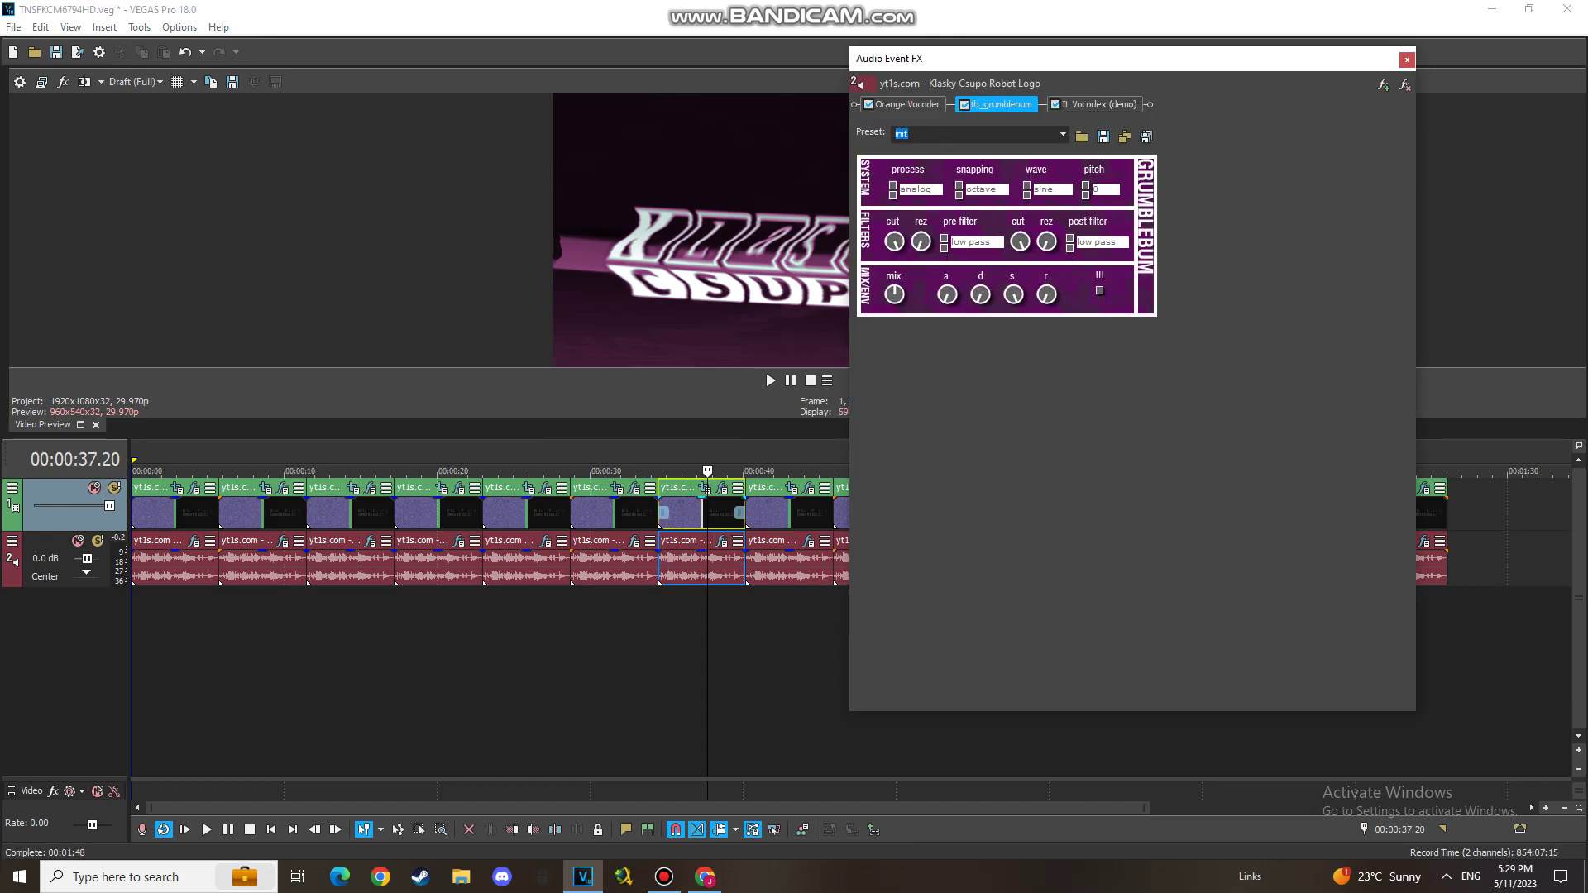
click(1098, 104)
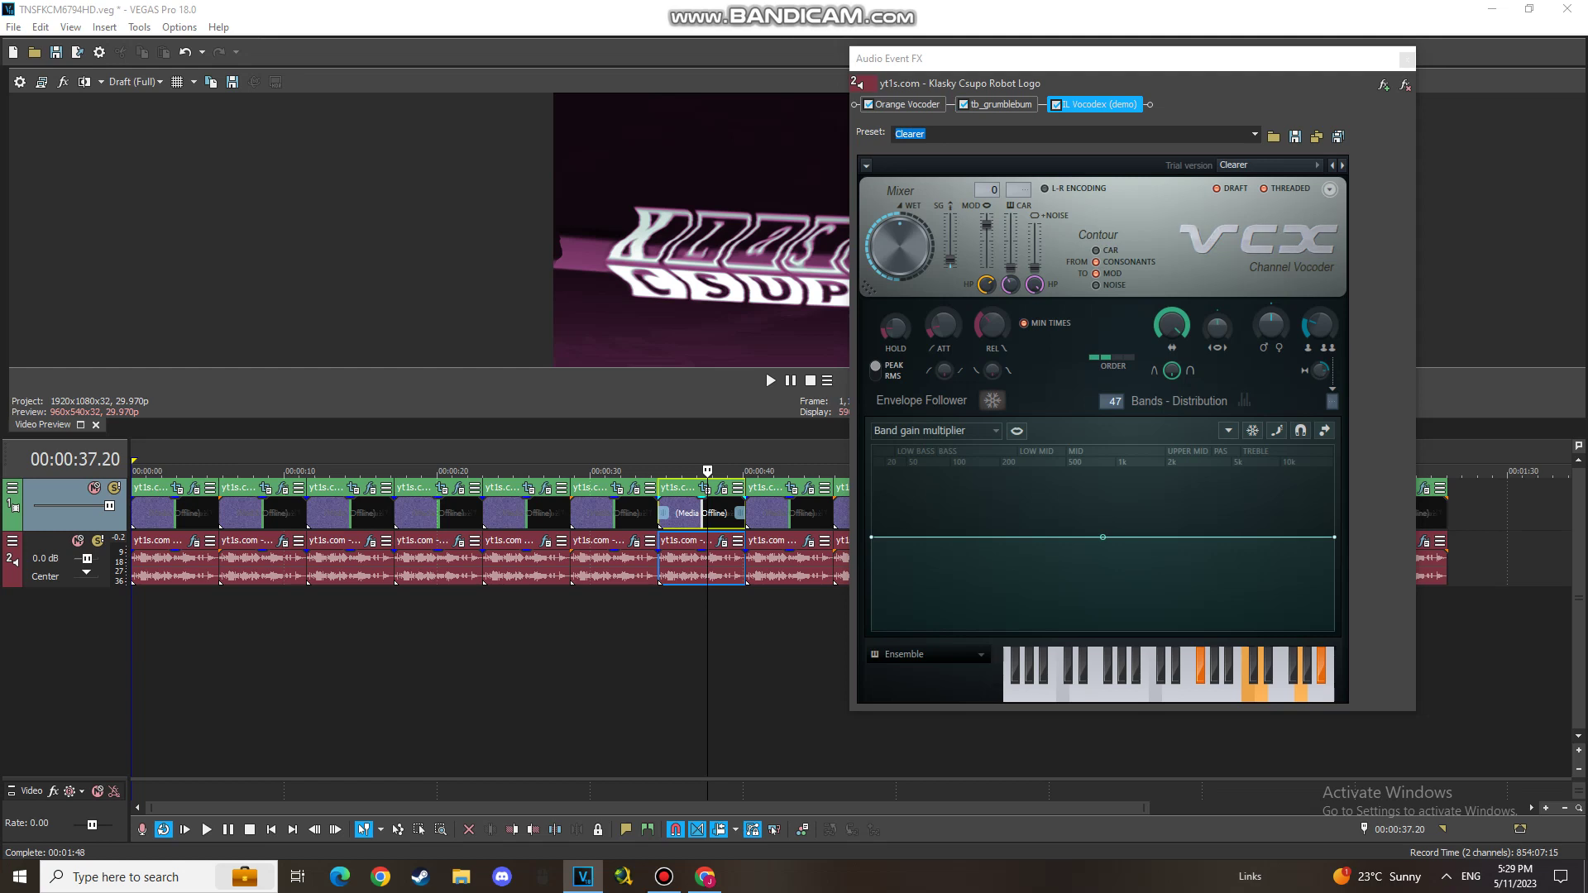
click(1407, 59)
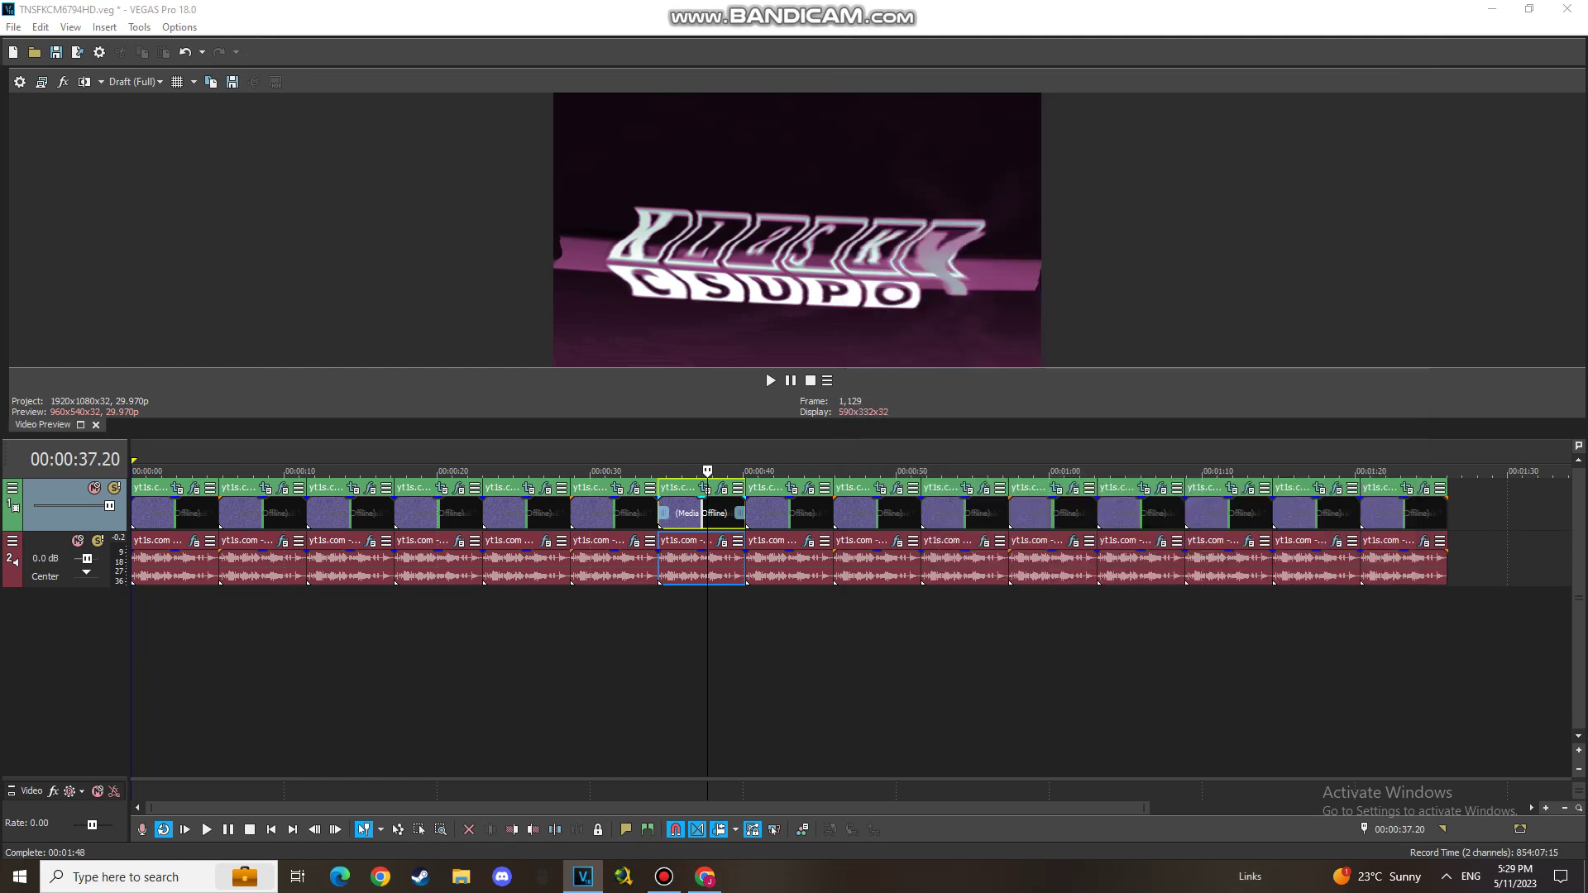
Step: Review the eighth clip's TV Simulator, Pinch/Punch and Gradient Map settings, including both middle color points
click(788, 514)
click(808, 488)
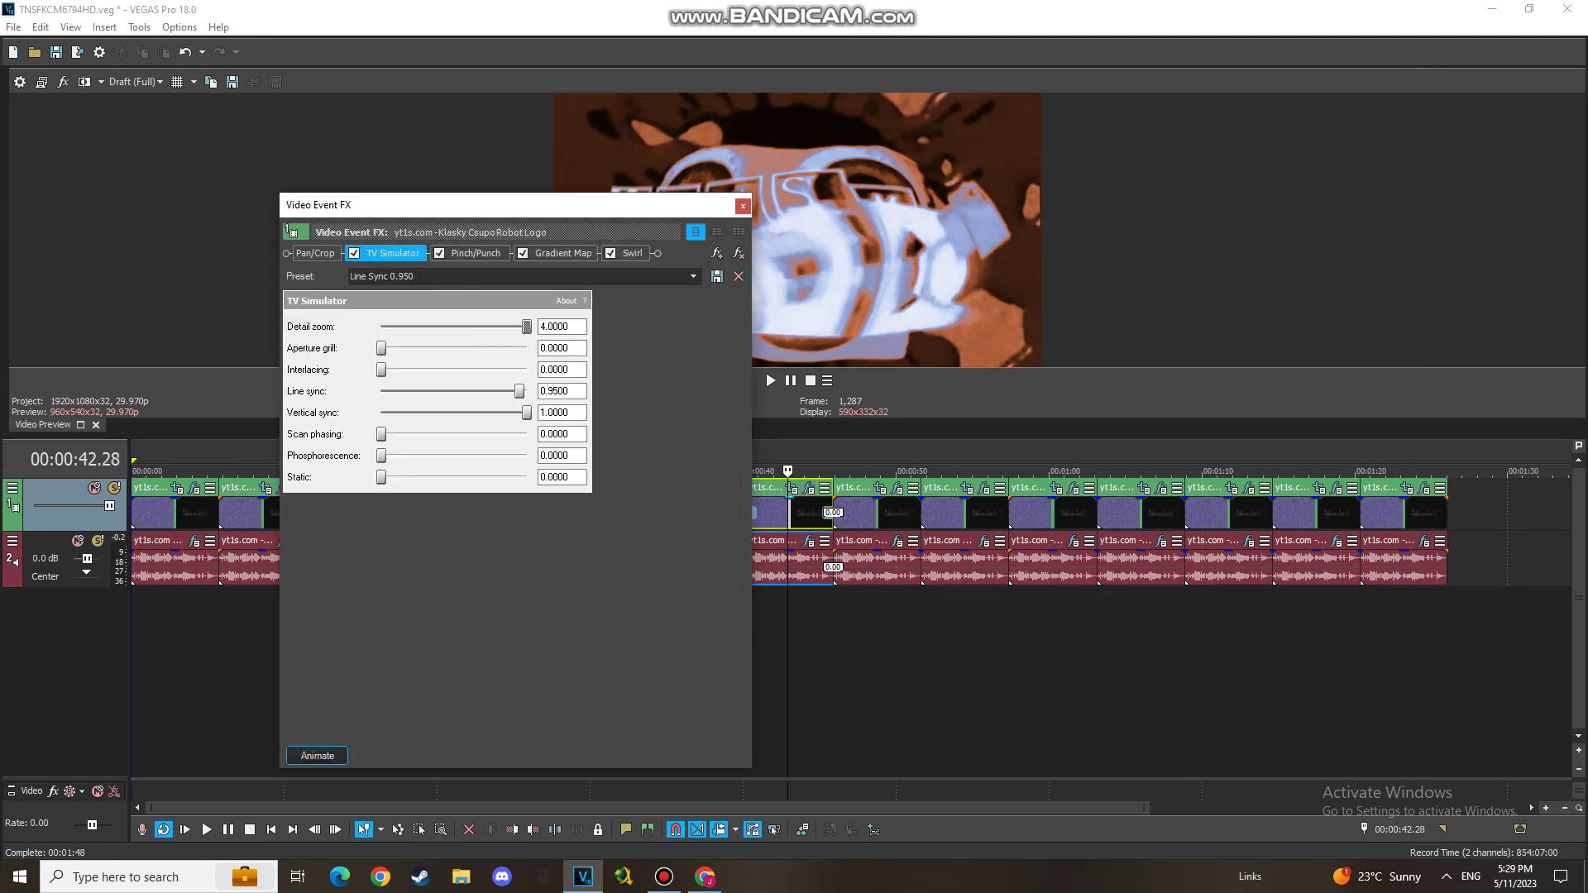
click(474, 253)
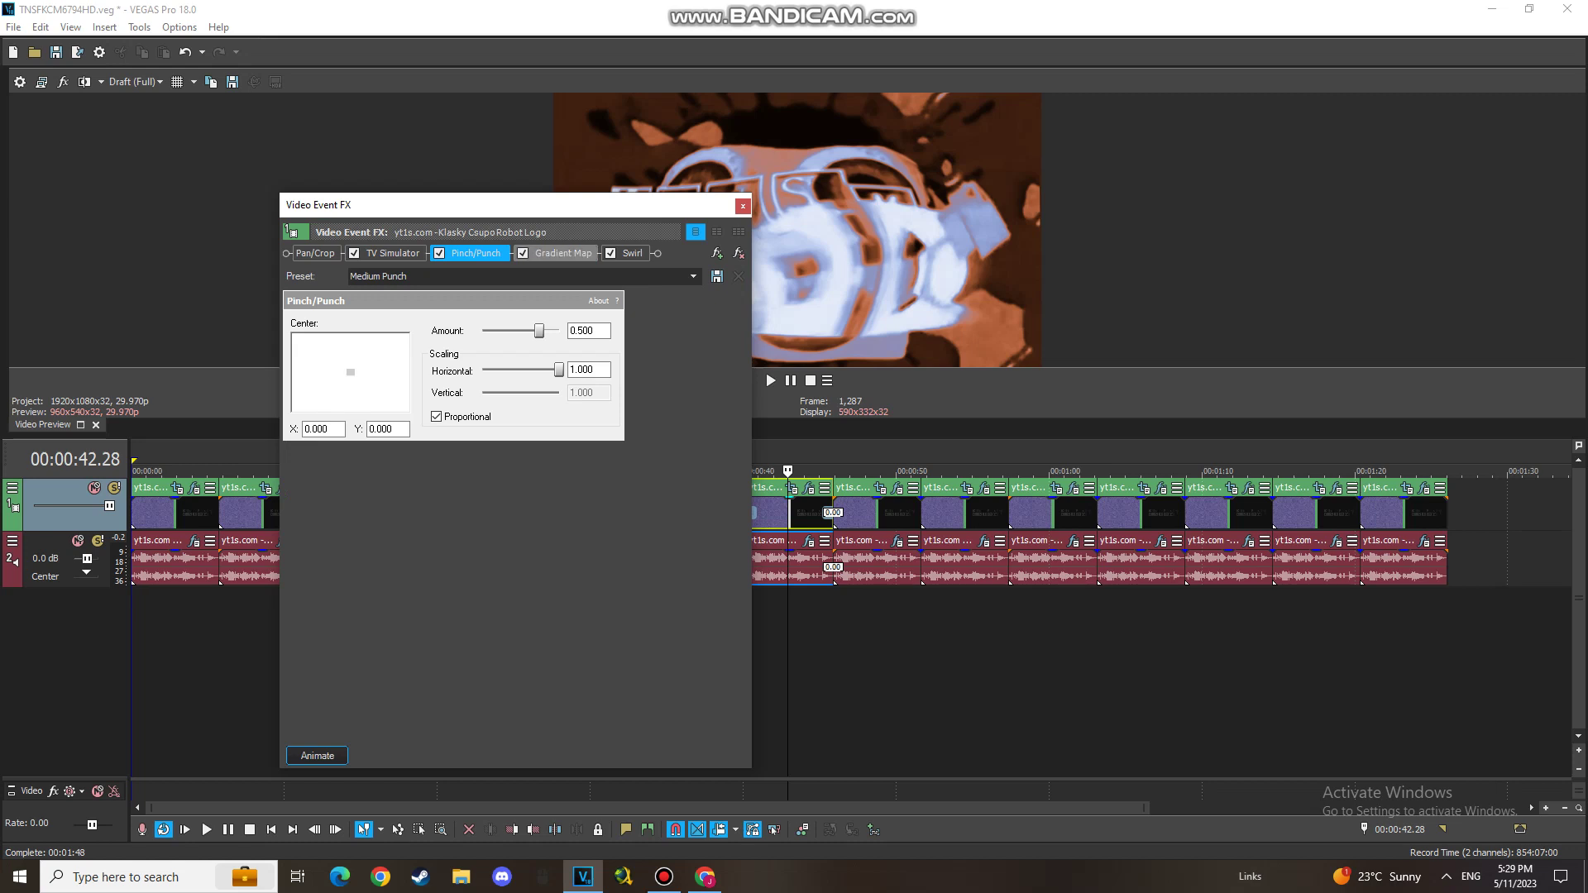
click(559, 253)
click(354, 358)
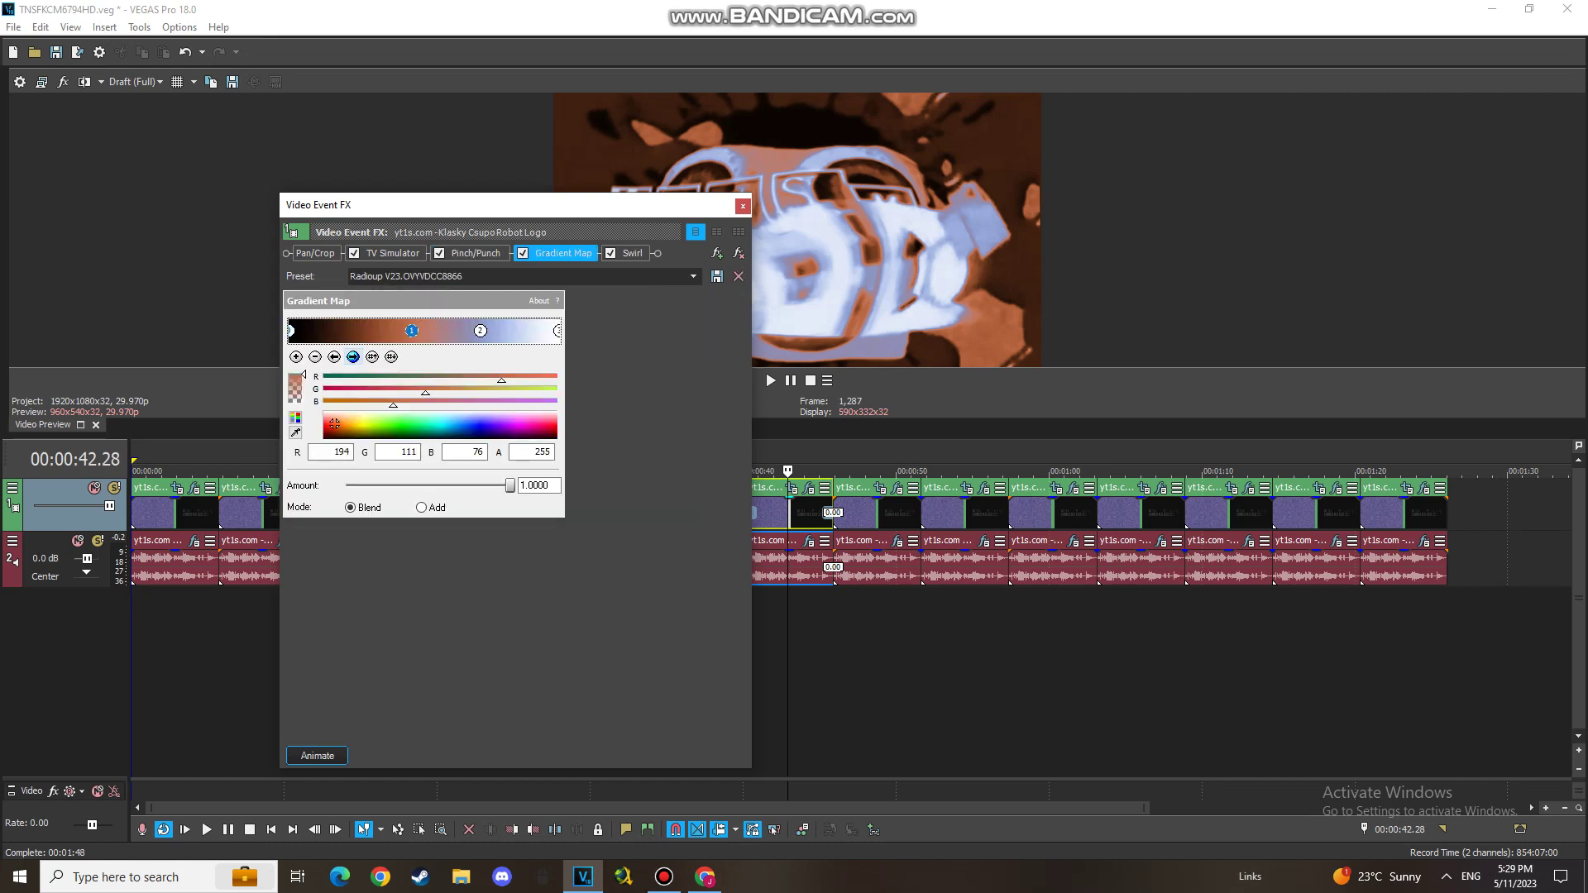
click(480, 331)
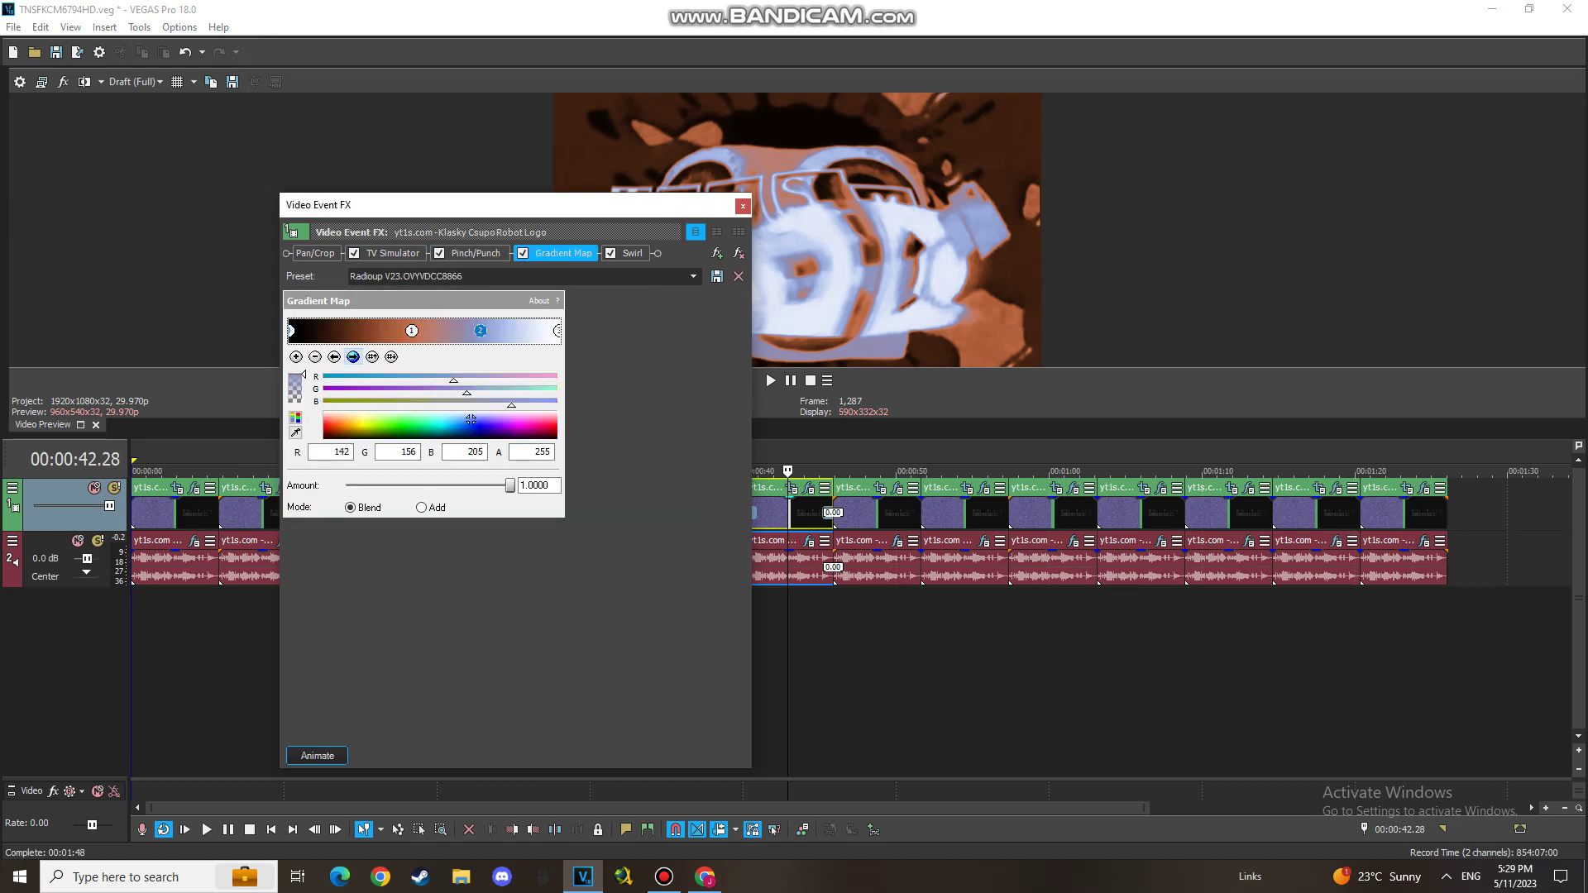
Step: Check the eighth clip's Swirl settings and the Vocodex on its audio, closing each effects window when done
click(632, 254)
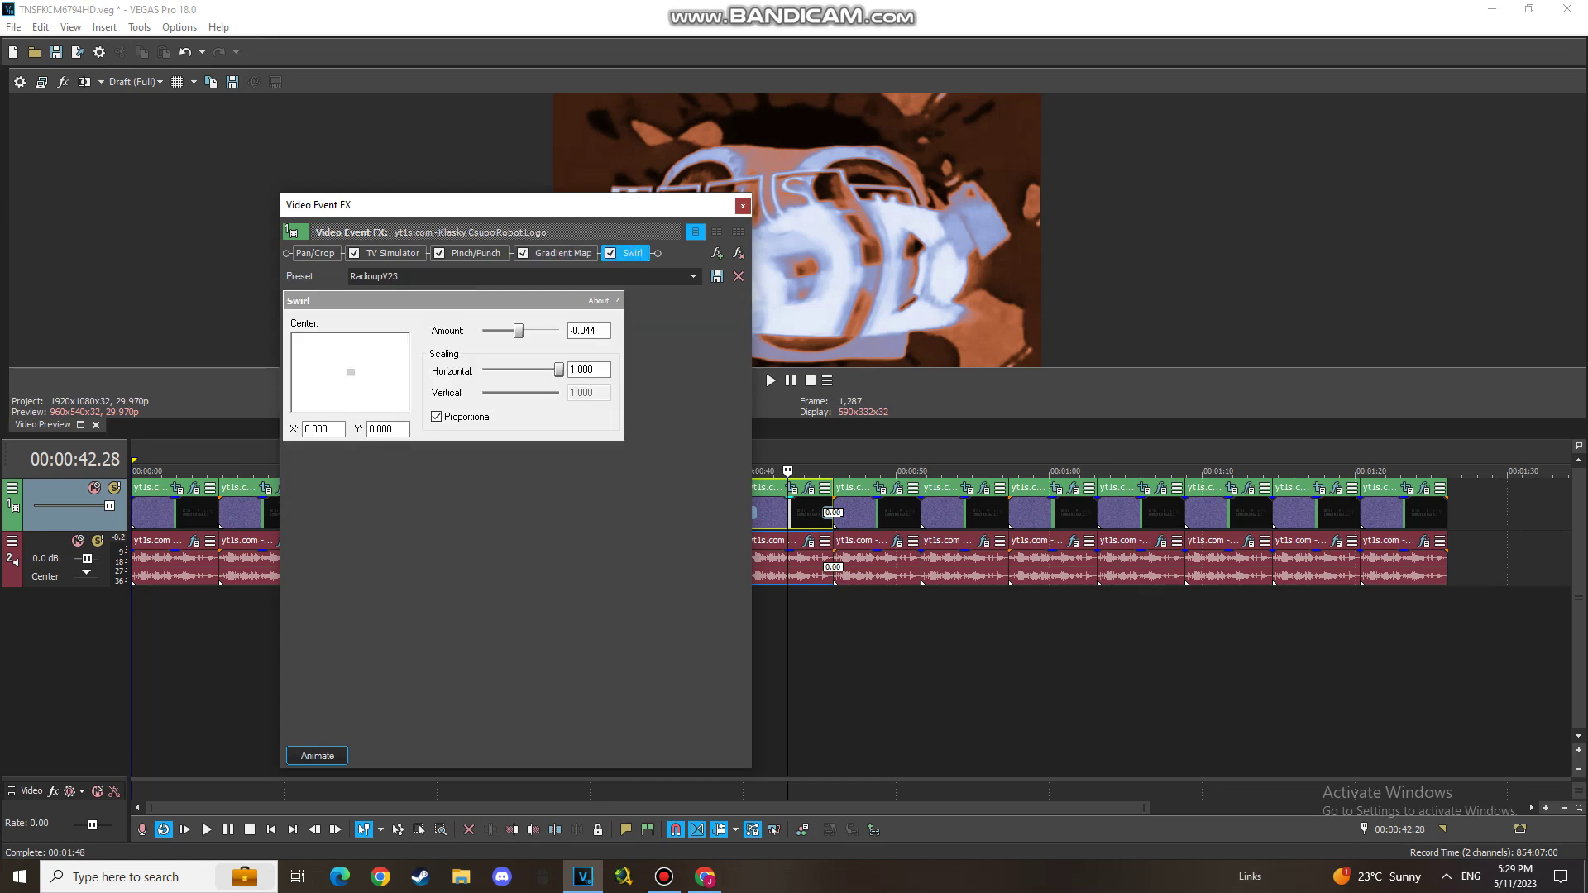
click(743, 205)
click(808, 541)
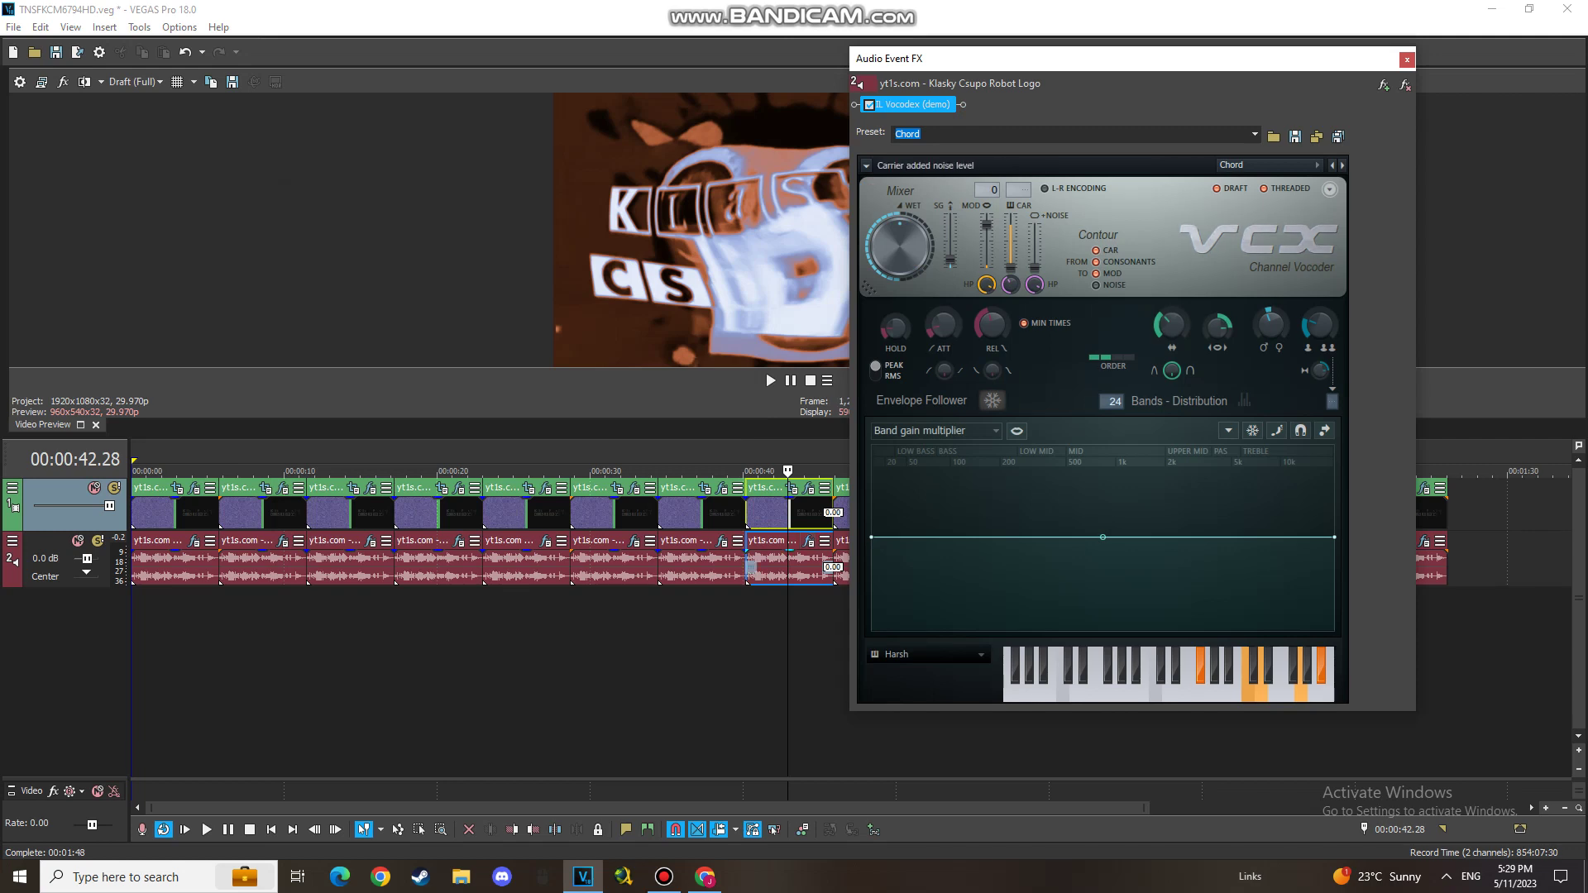
click(1407, 60)
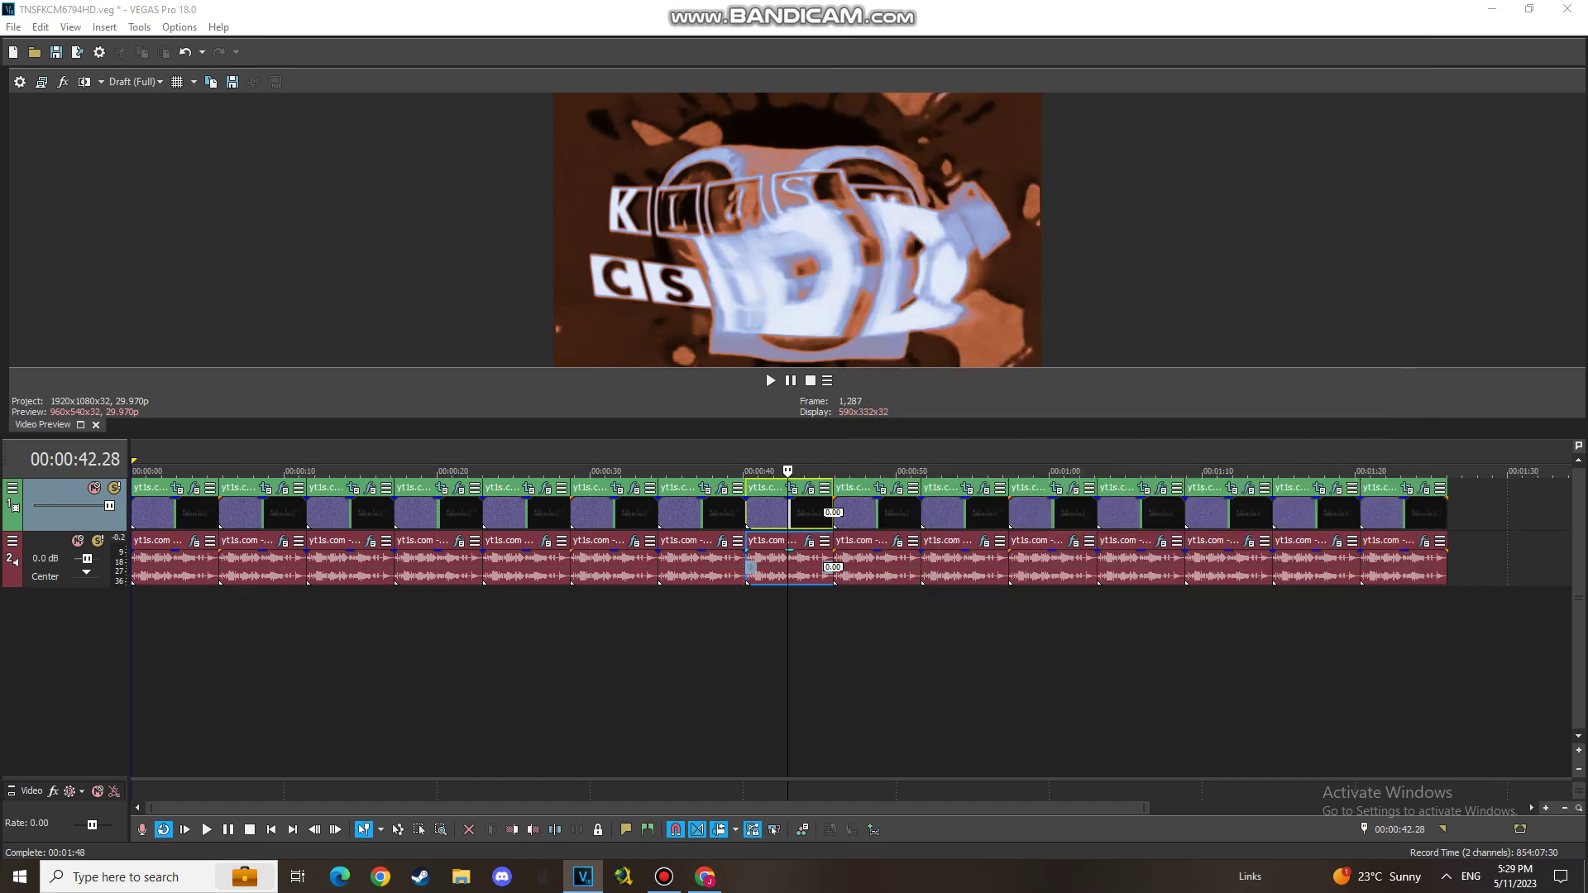
Step: Review the ninth clip's video effects: NewBlue V1 Video Tuneup, NewBlue AE Colorize and the secondary Color Corrector, and close them
click(863, 511)
click(898, 489)
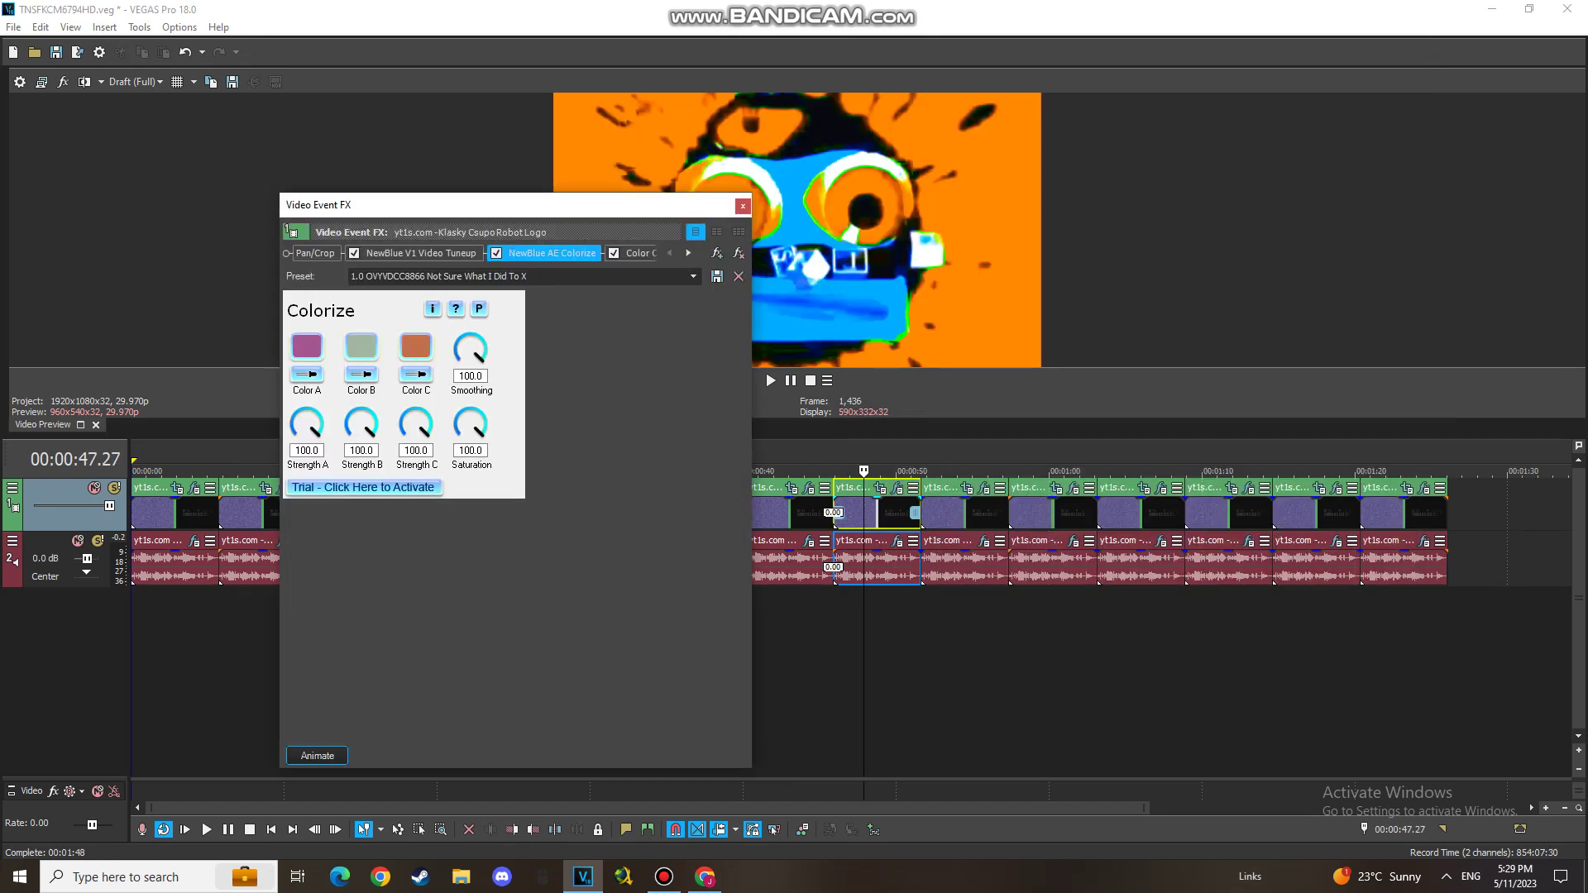
click(421, 254)
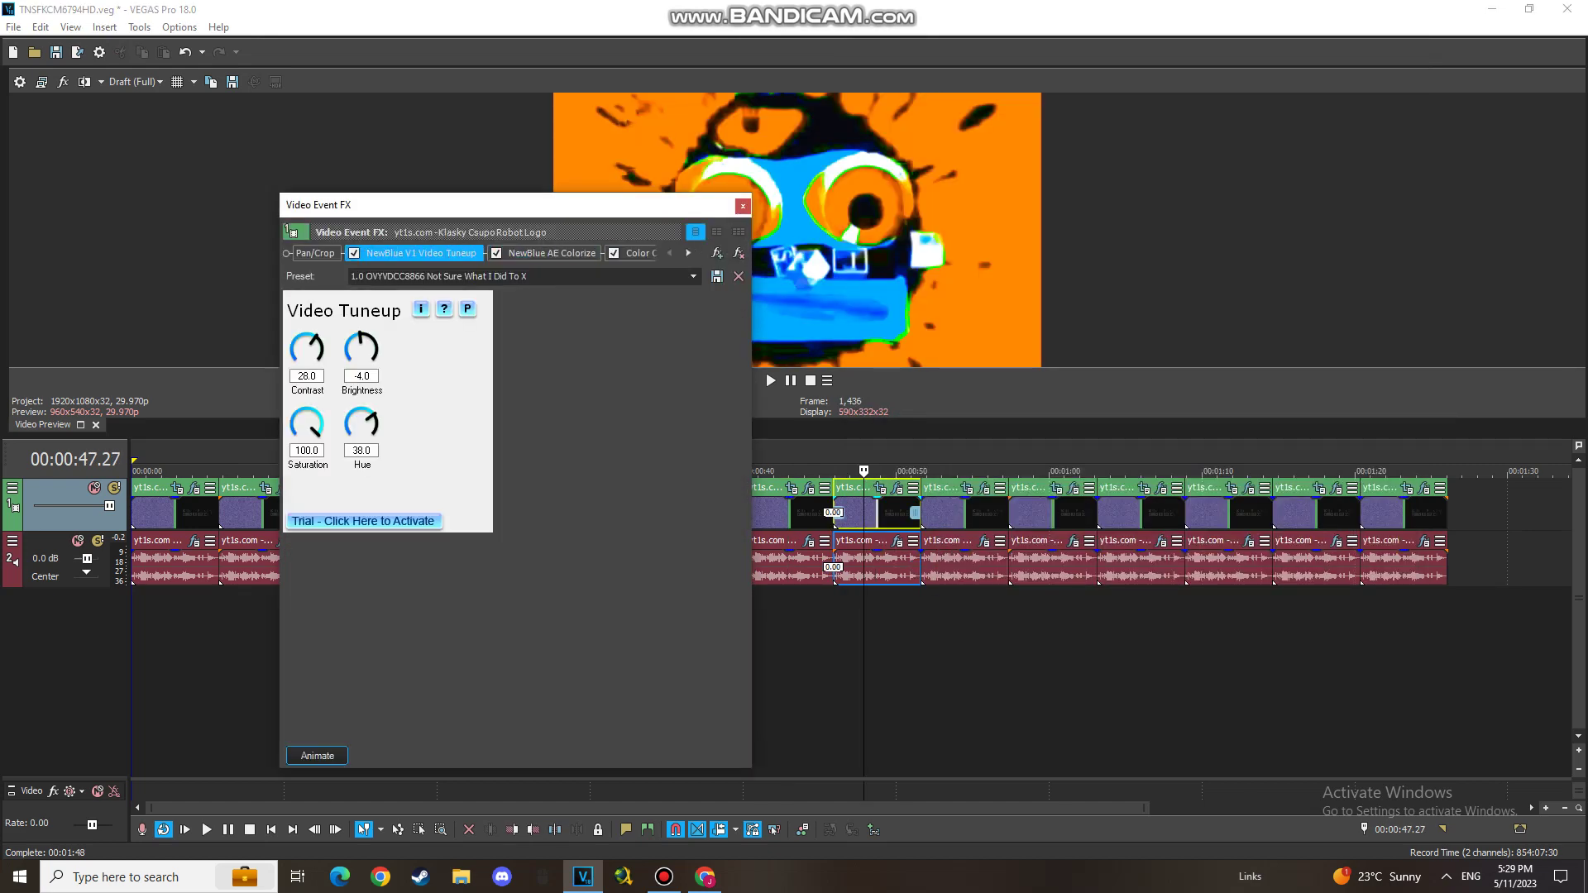
click(552, 253)
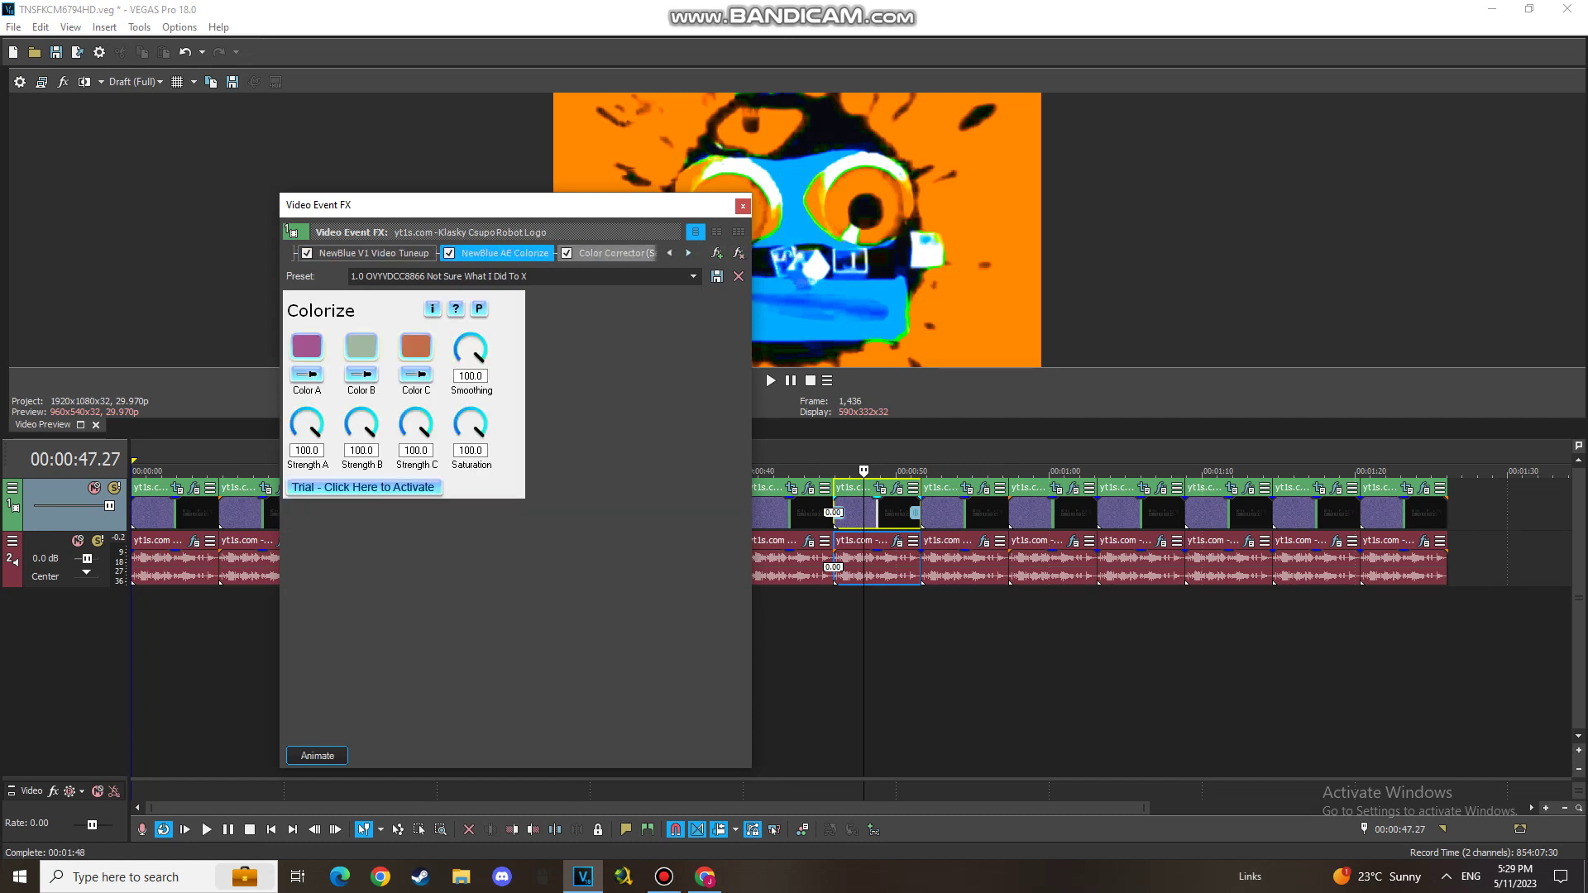
click(612, 253)
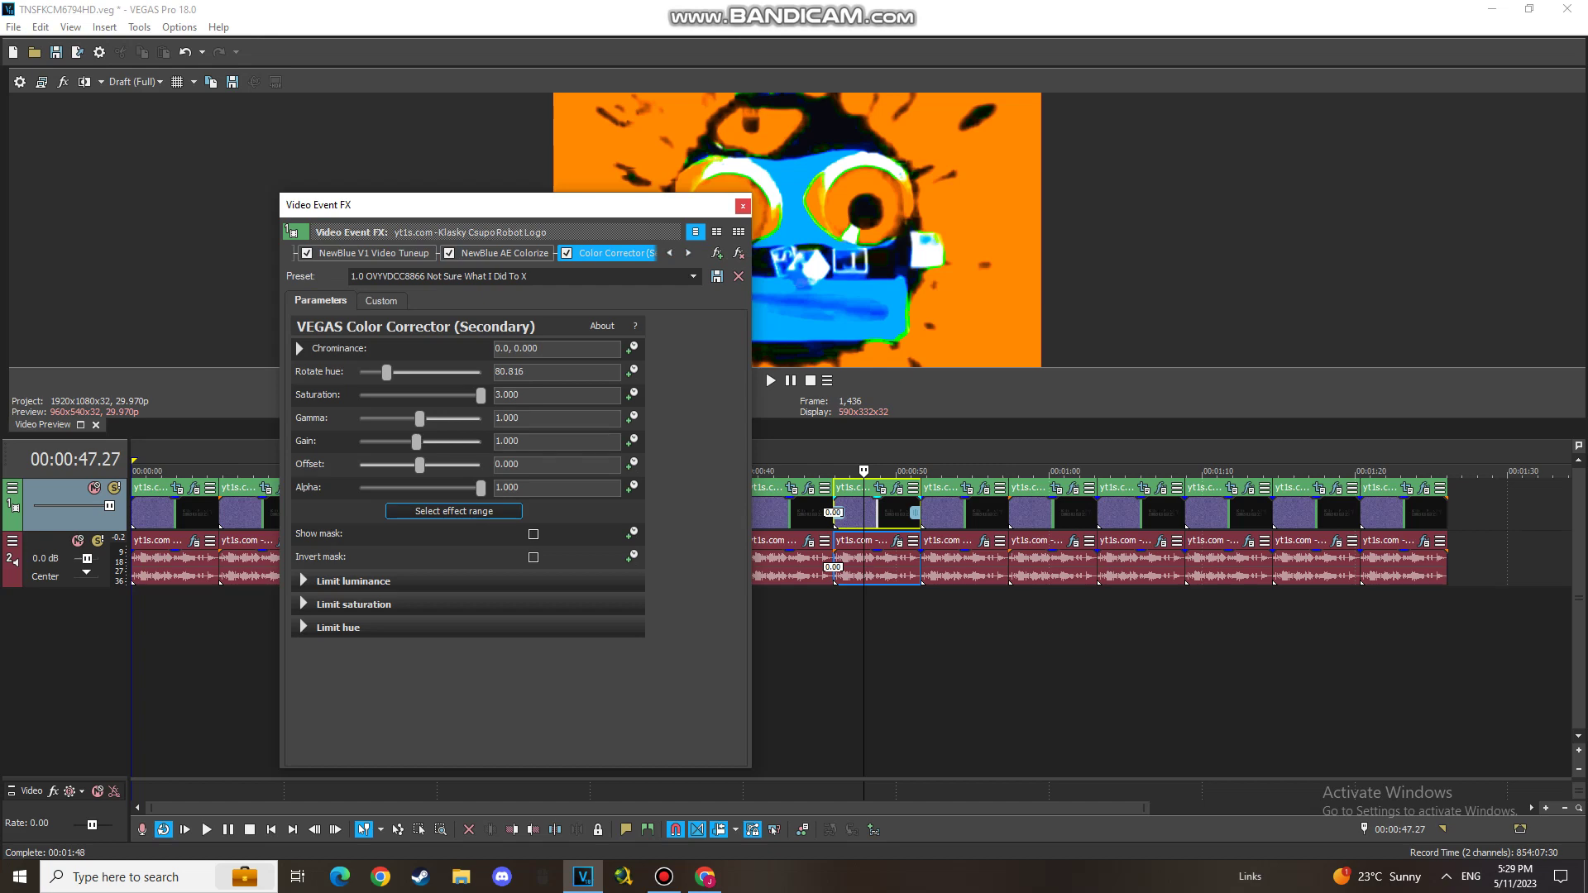
click(743, 205)
Step: Review the ninth clip's audio effects: Orange Vocoder, ExpressFX Chorus and ExpressFX Distortion, closing them when done
click(897, 542)
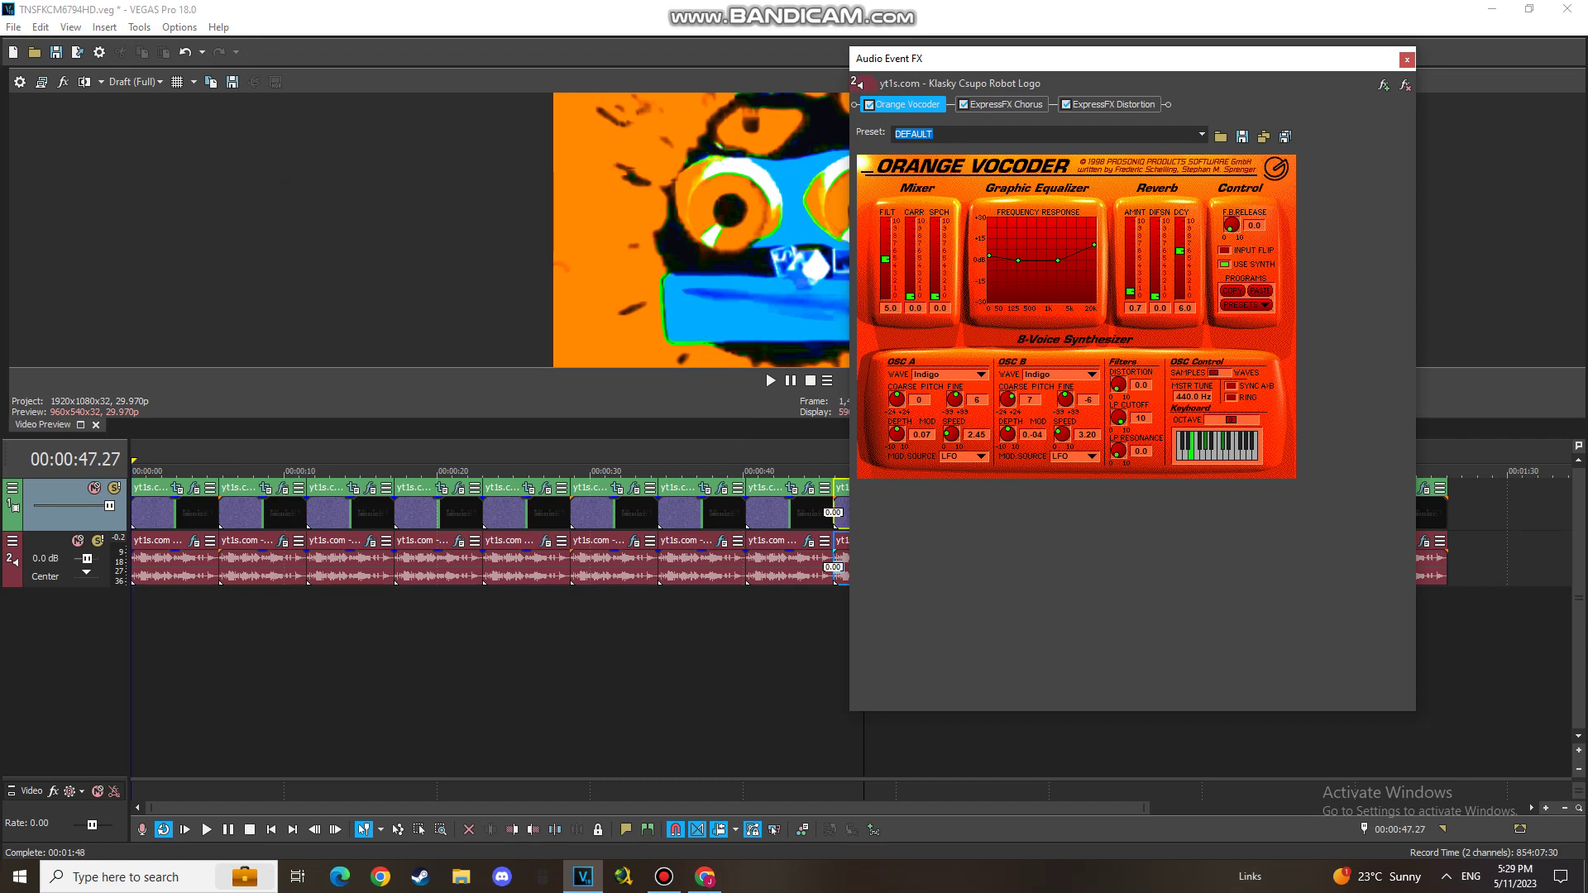
click(1006, 105)
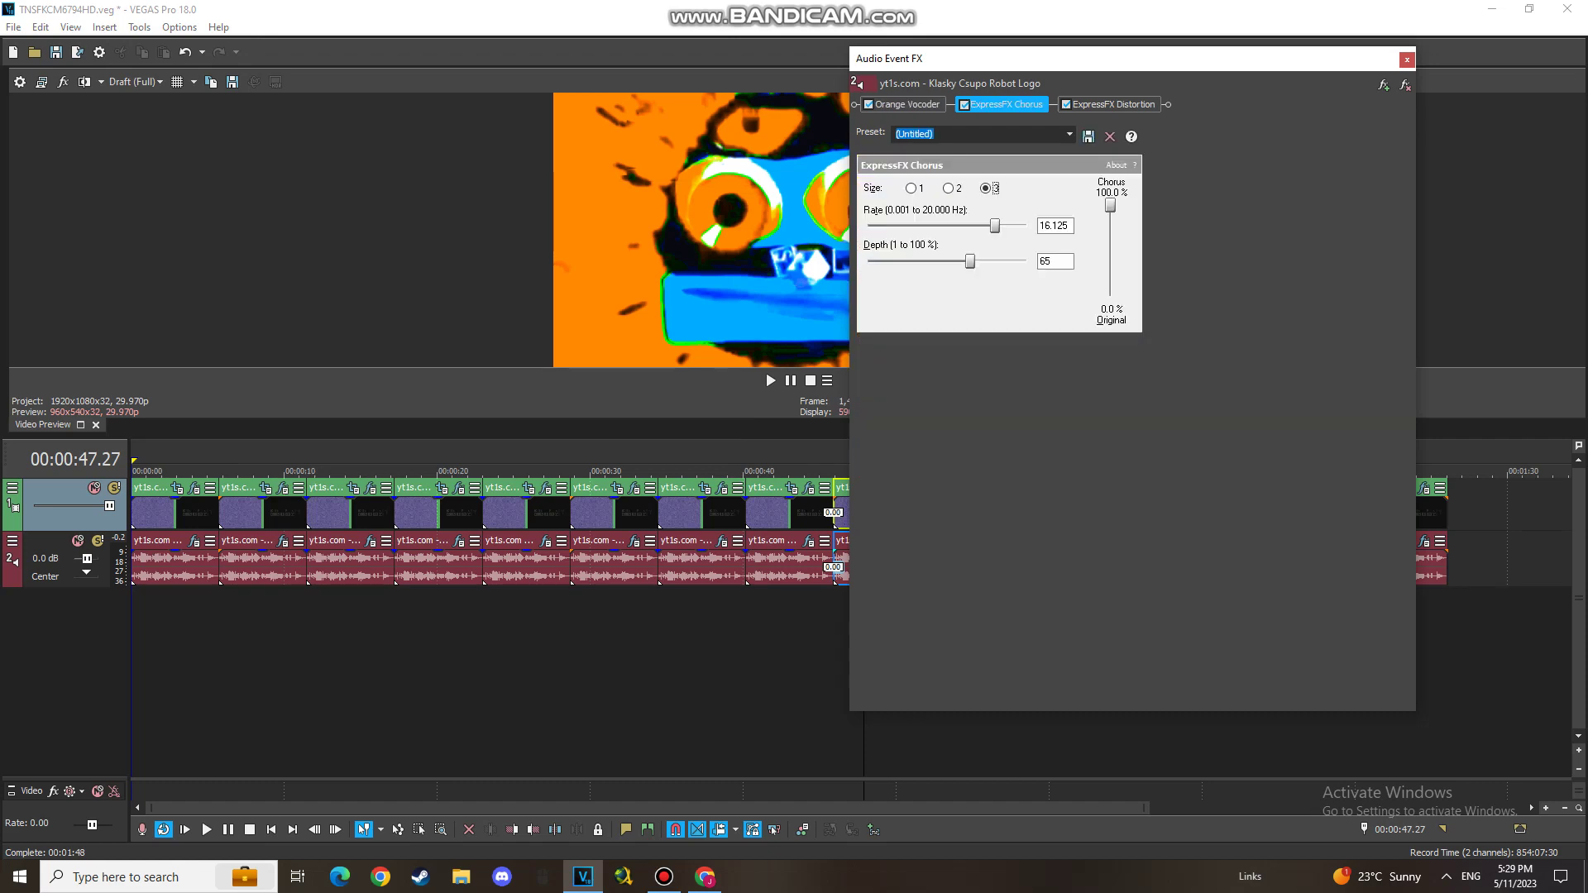
click(1113, 106)
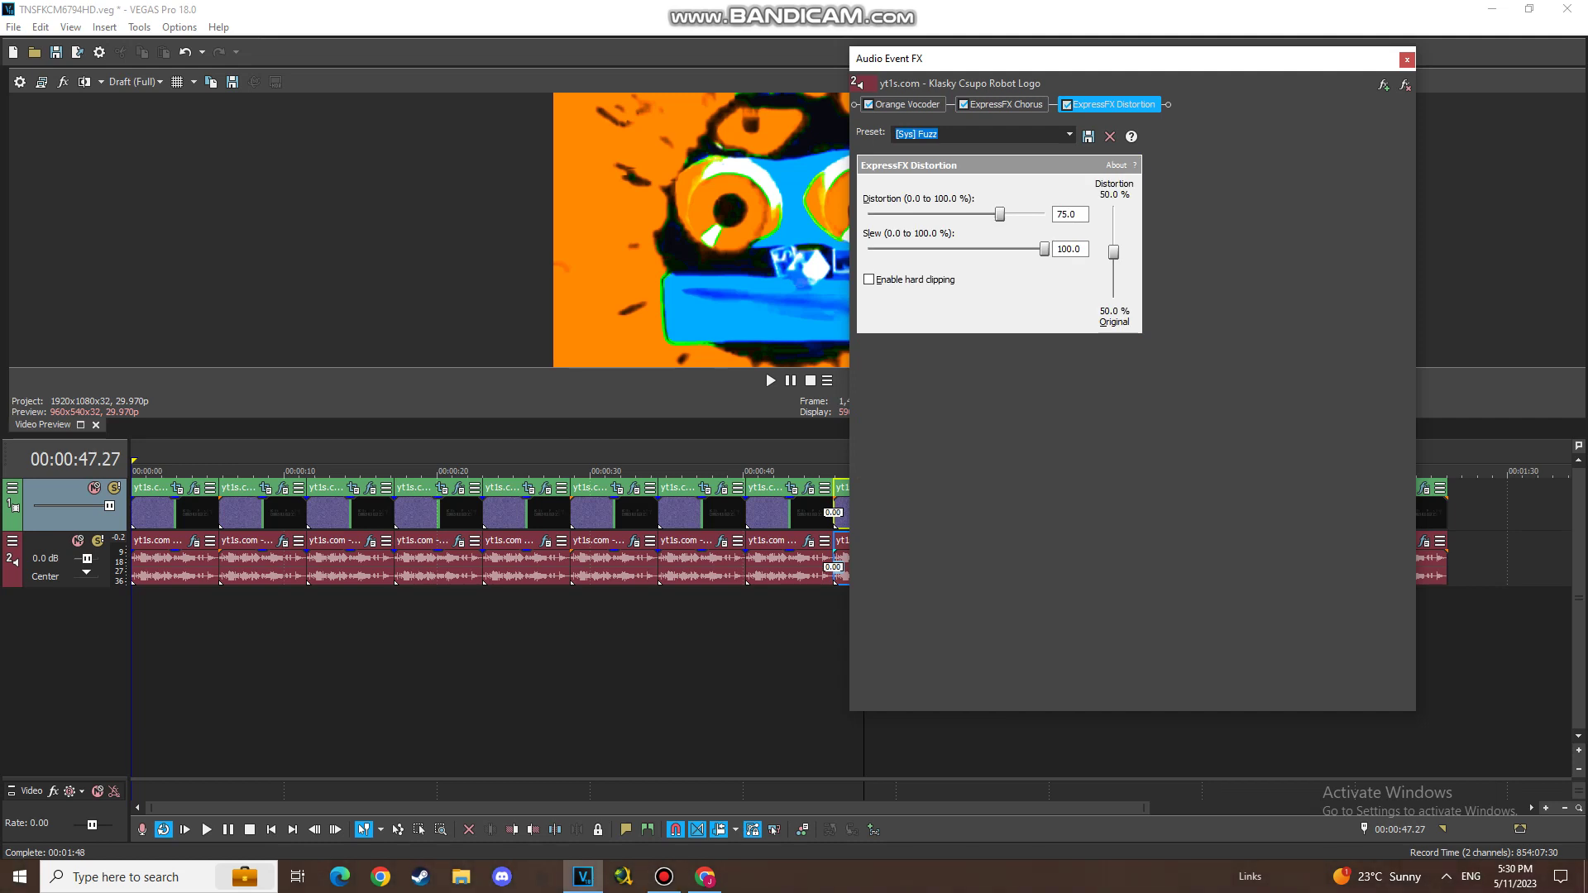
click(1408, 59)
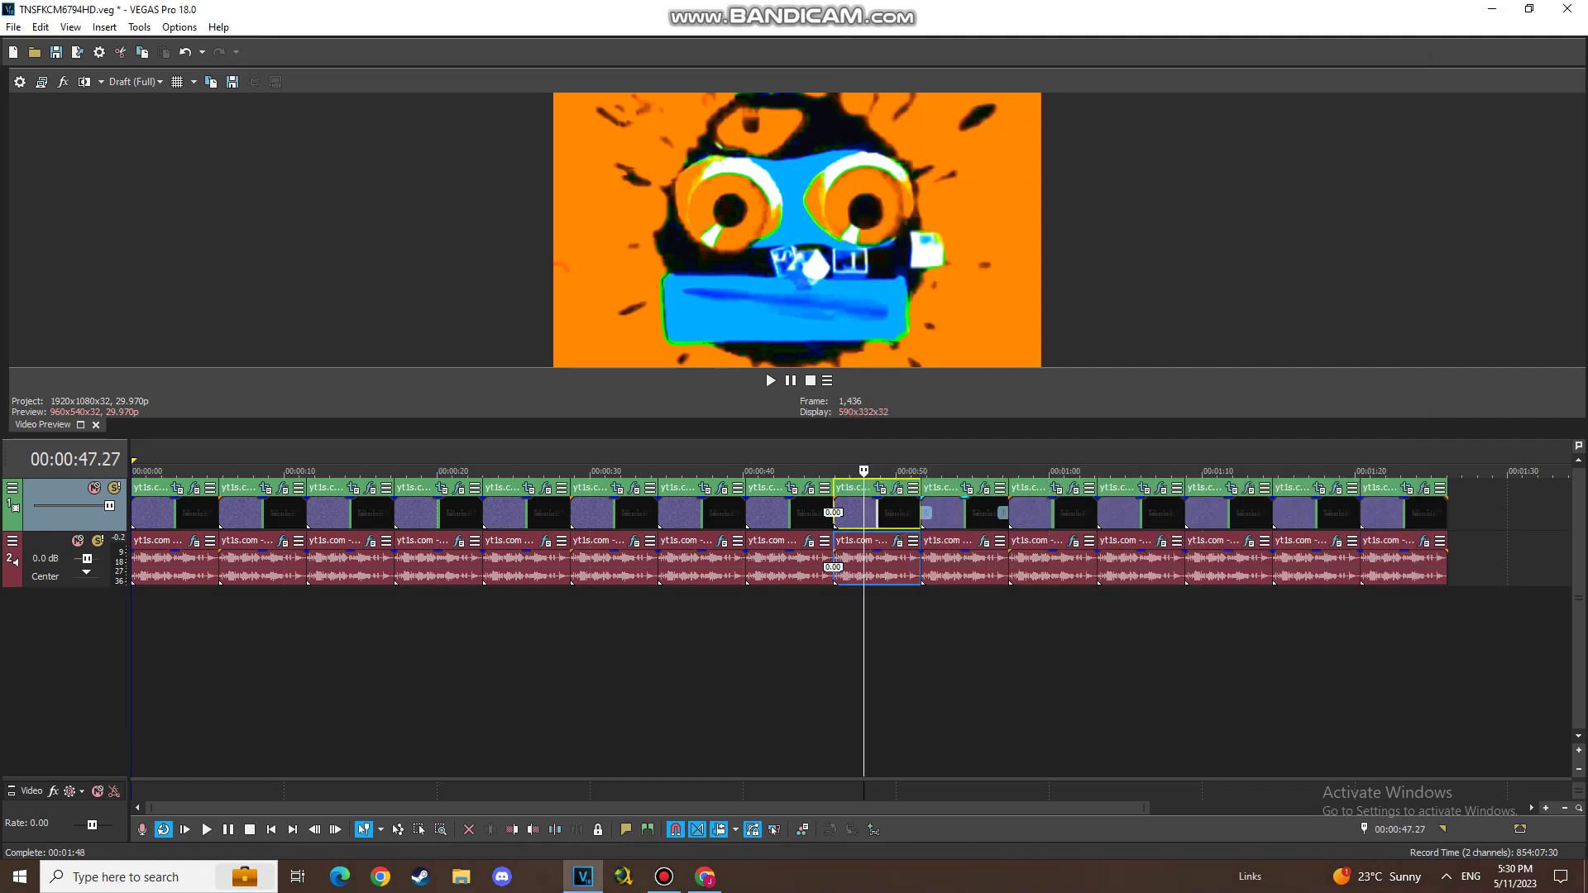
Step: Inspect NewBlue AE Colorize and Mirror on the tenth clip, plus the Bitcrusher settings on its audio, closing each effects window
click(955, 514)
click(984, 489)
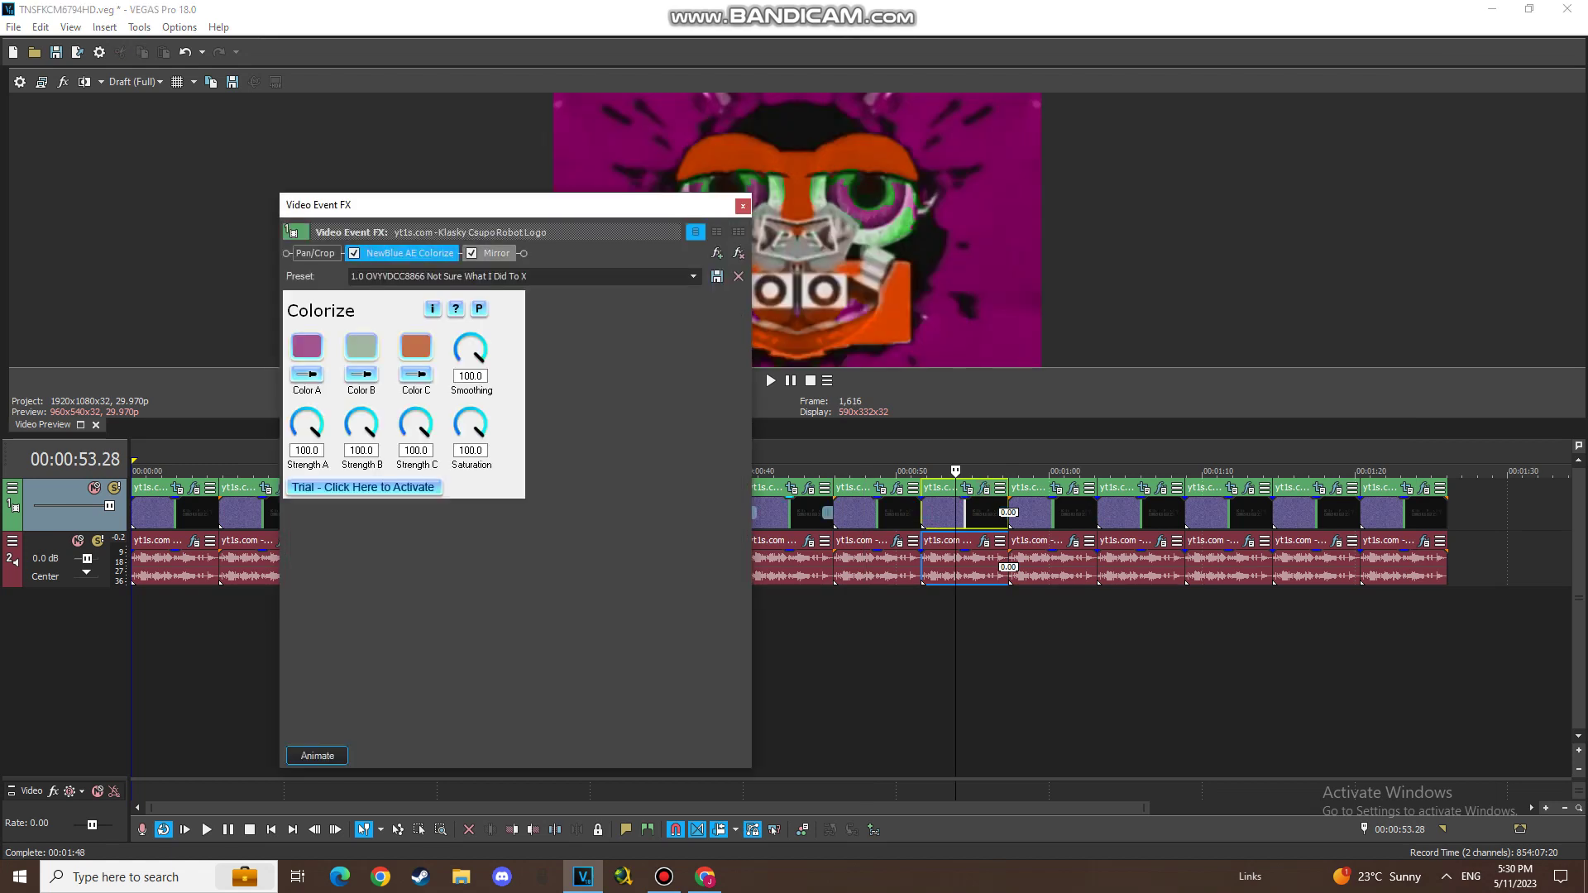
click(497, 253)
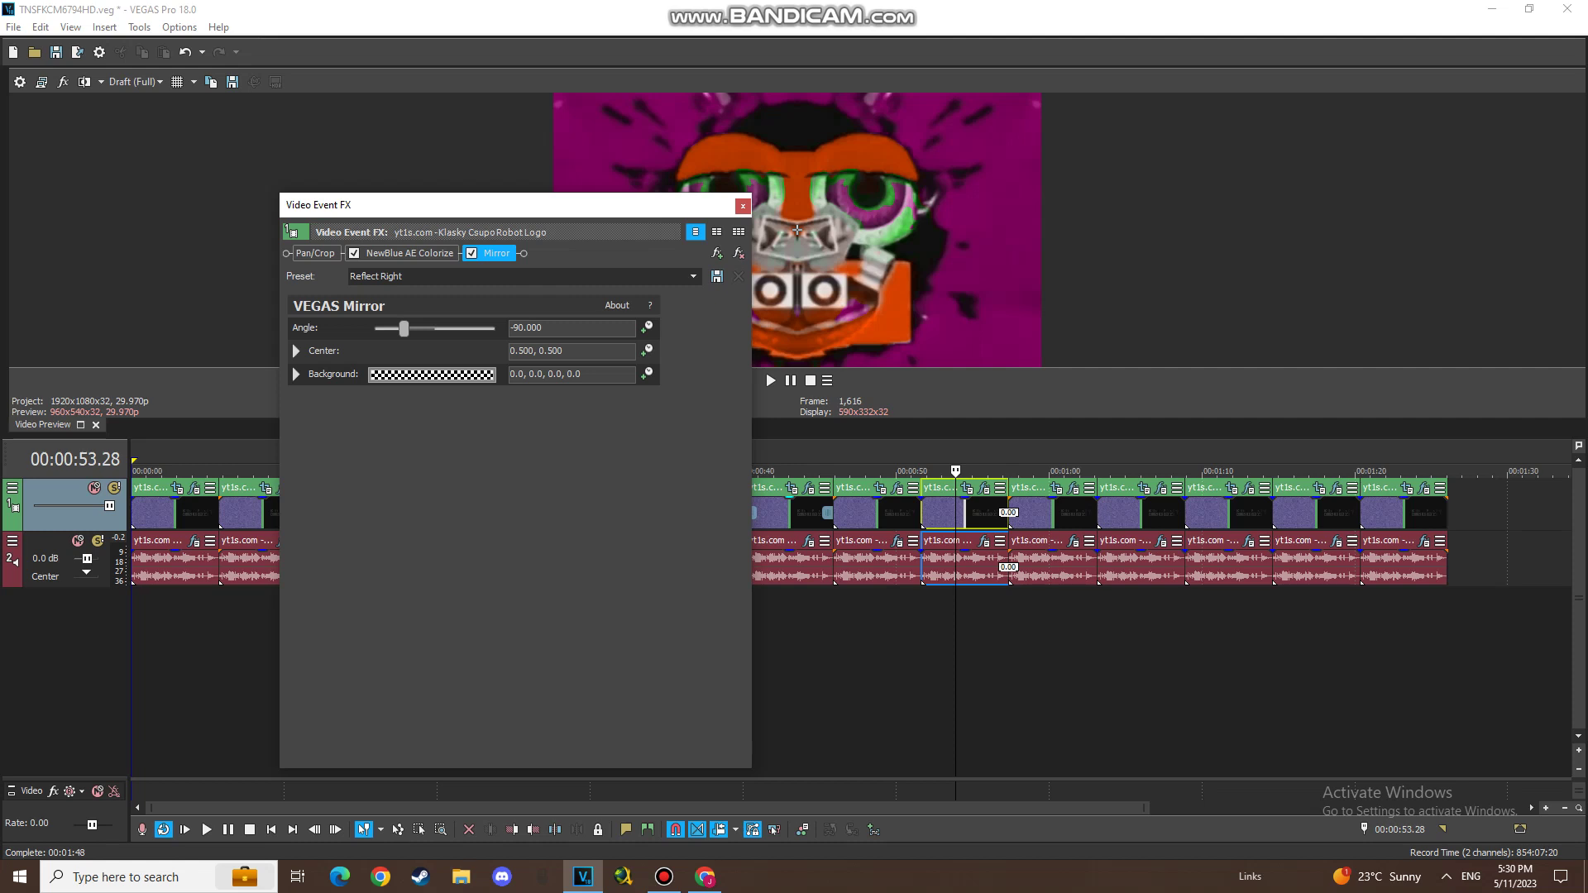
click(743, 207)
click(984, 542)
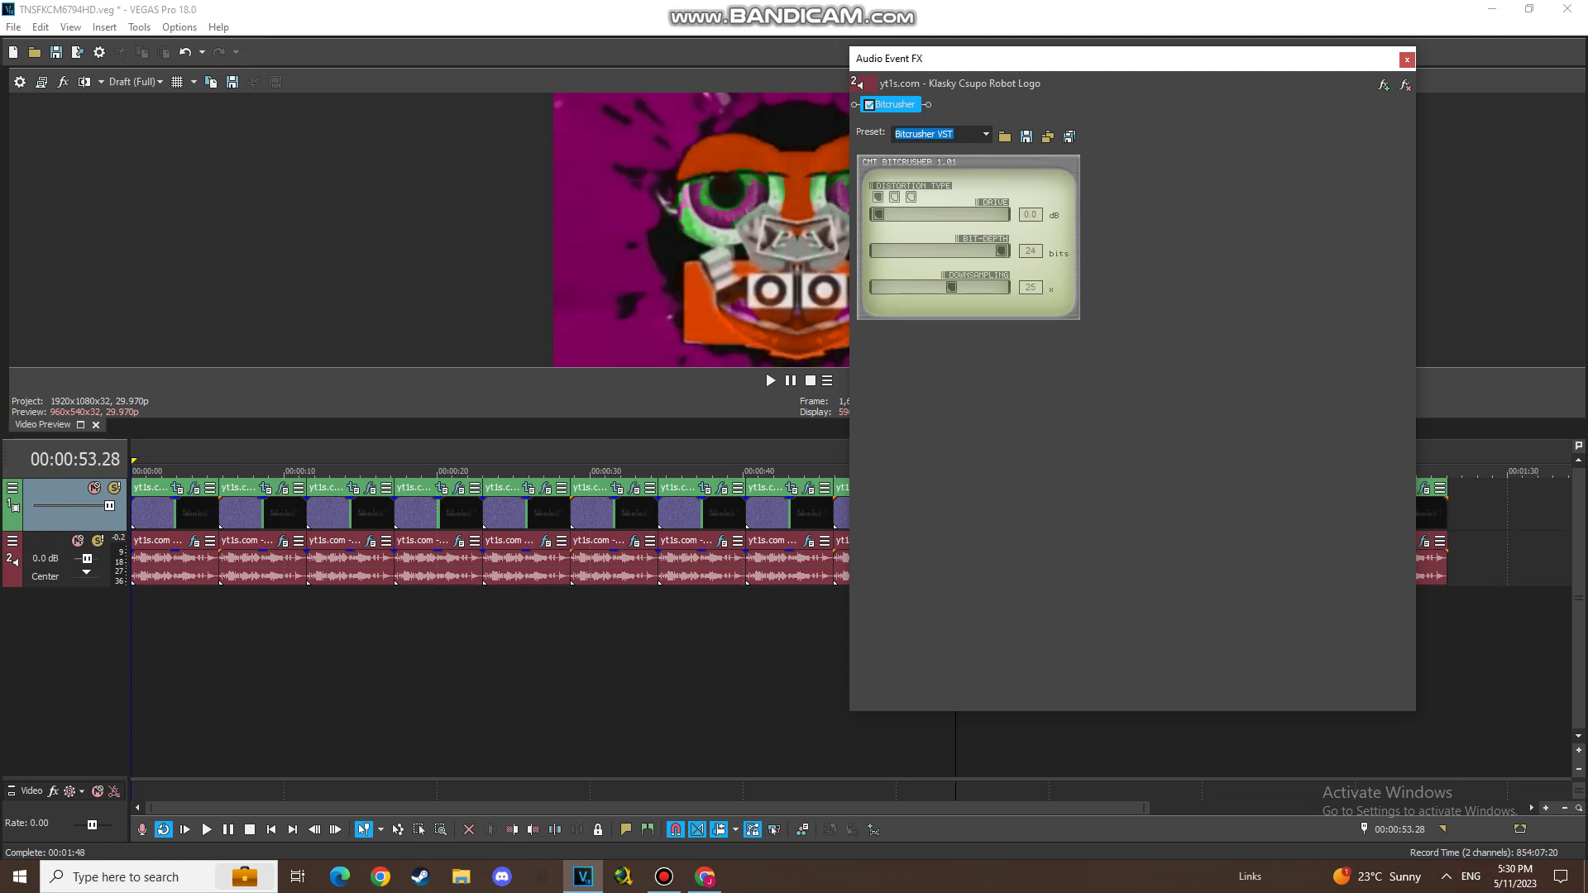
click(1407, 59)
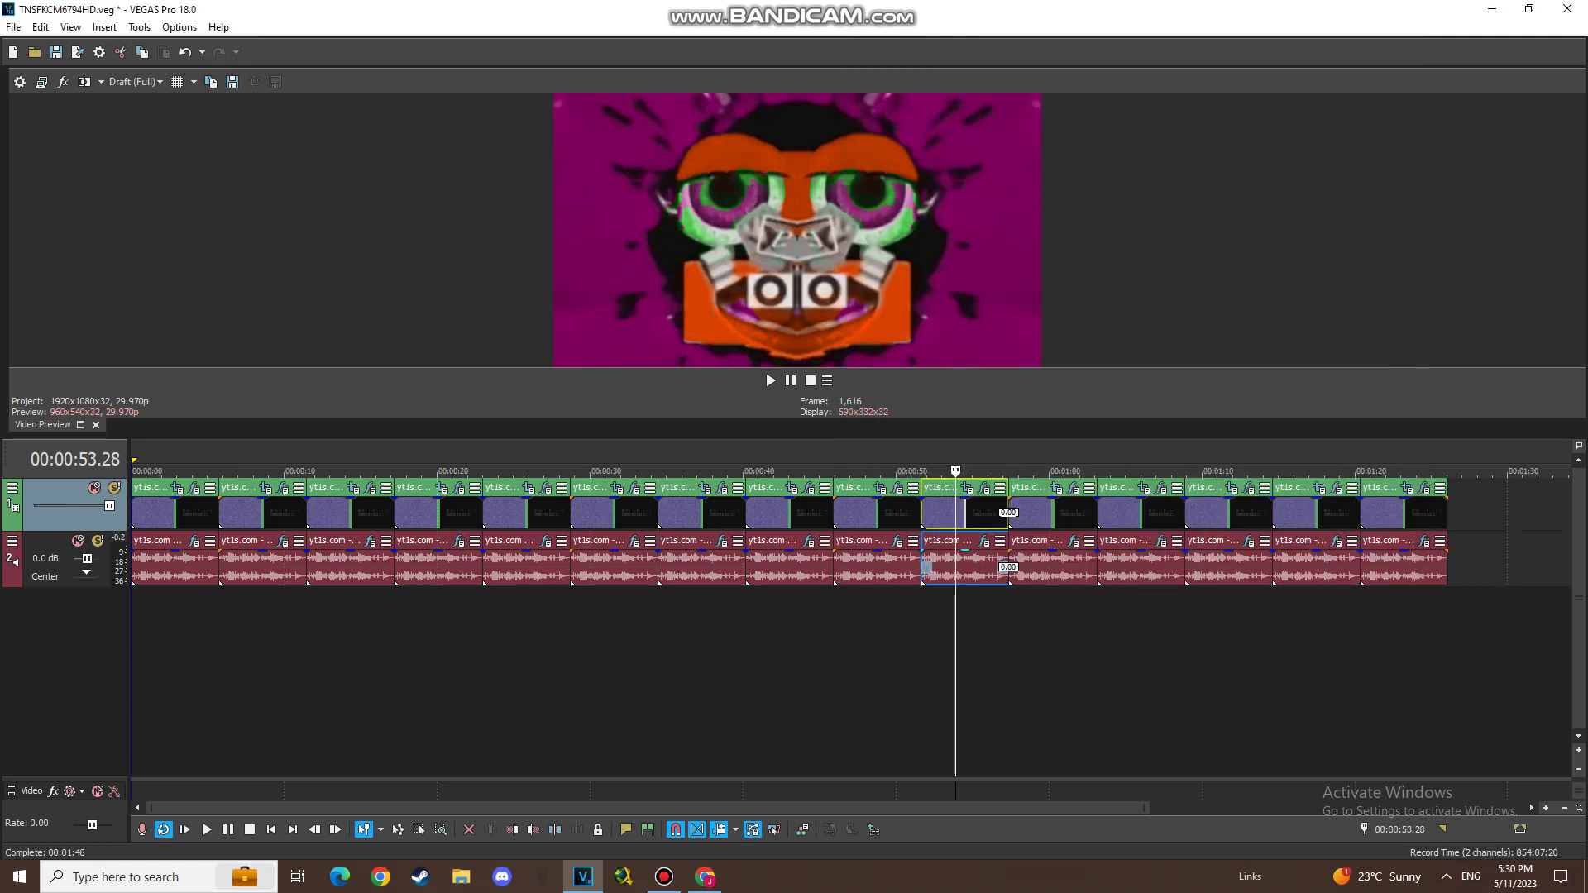
Step: Examine the two middle and the last Gradient Map color points on the eleventh clip
click(1053, 513)
click(1074, 489)
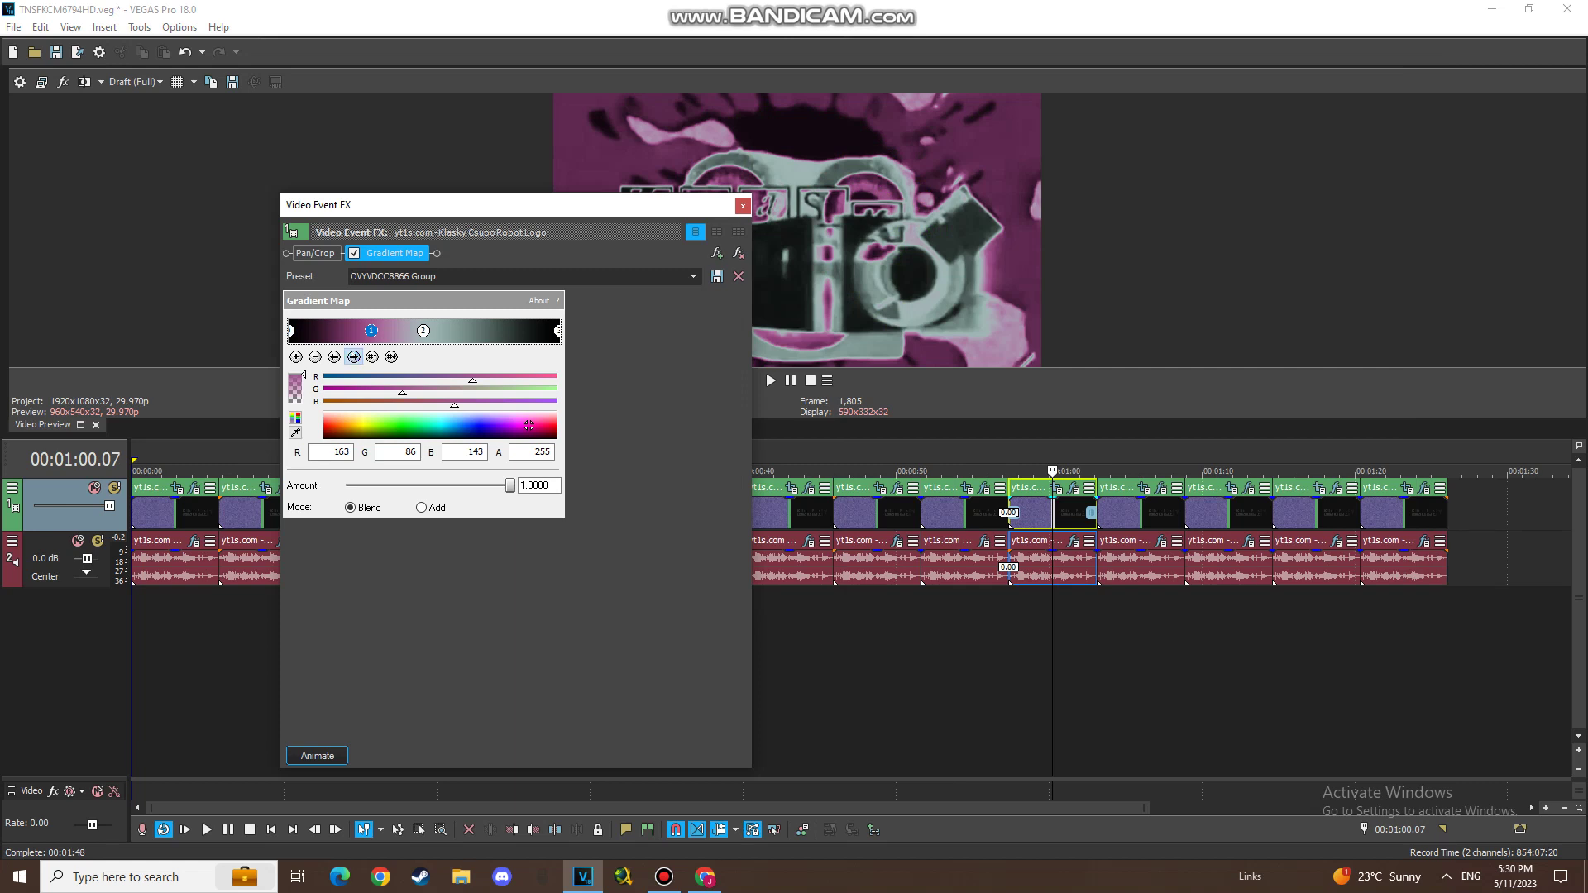
click(353, 358)
click(353, 358)
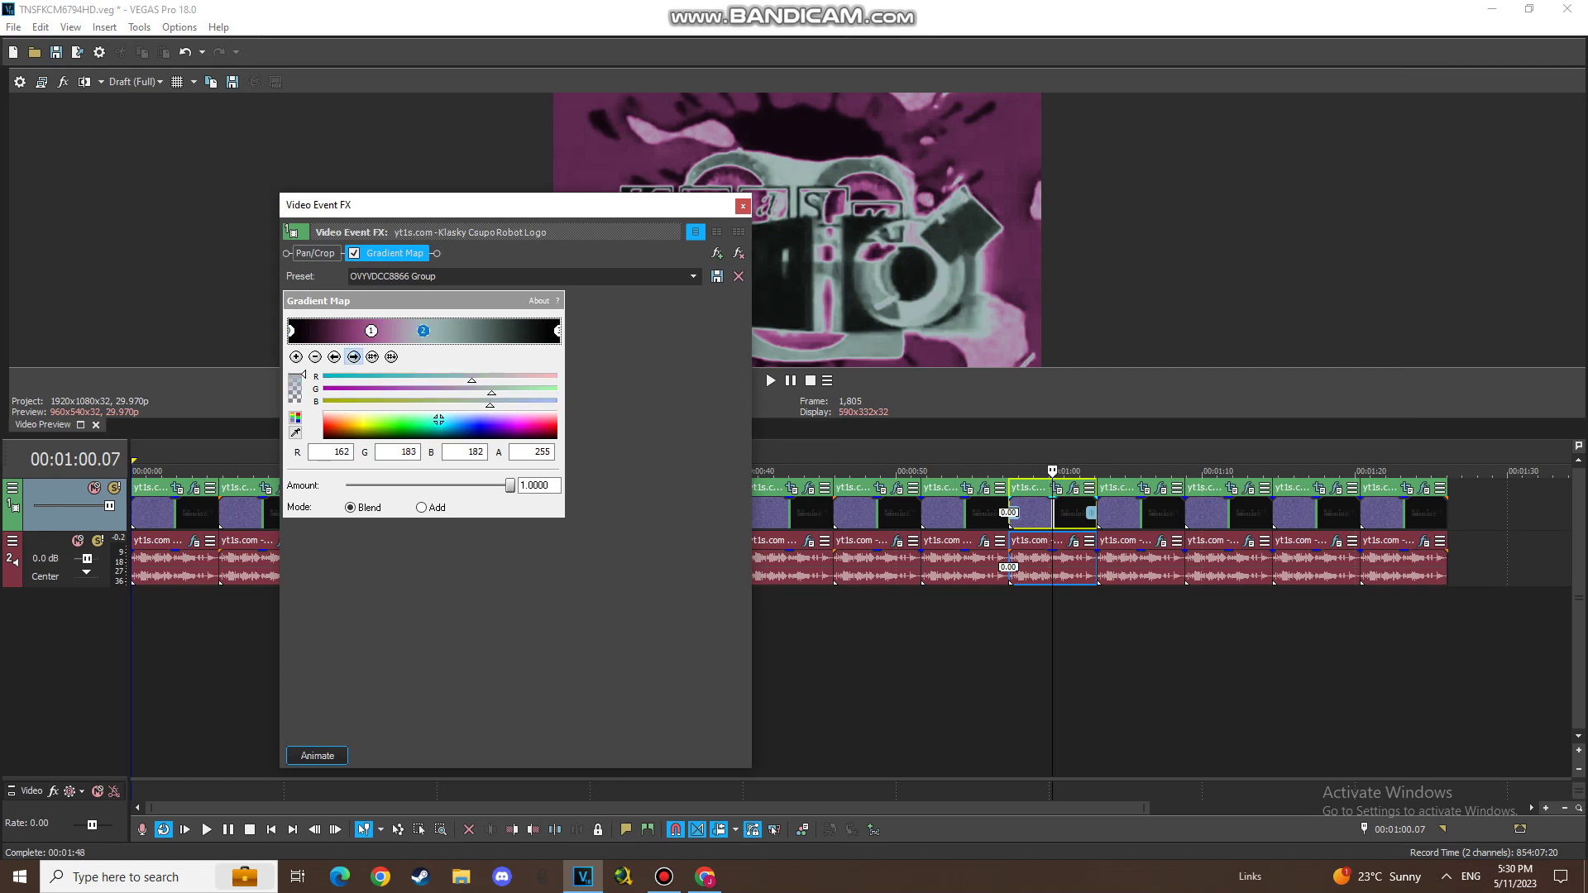
click(353, 357)
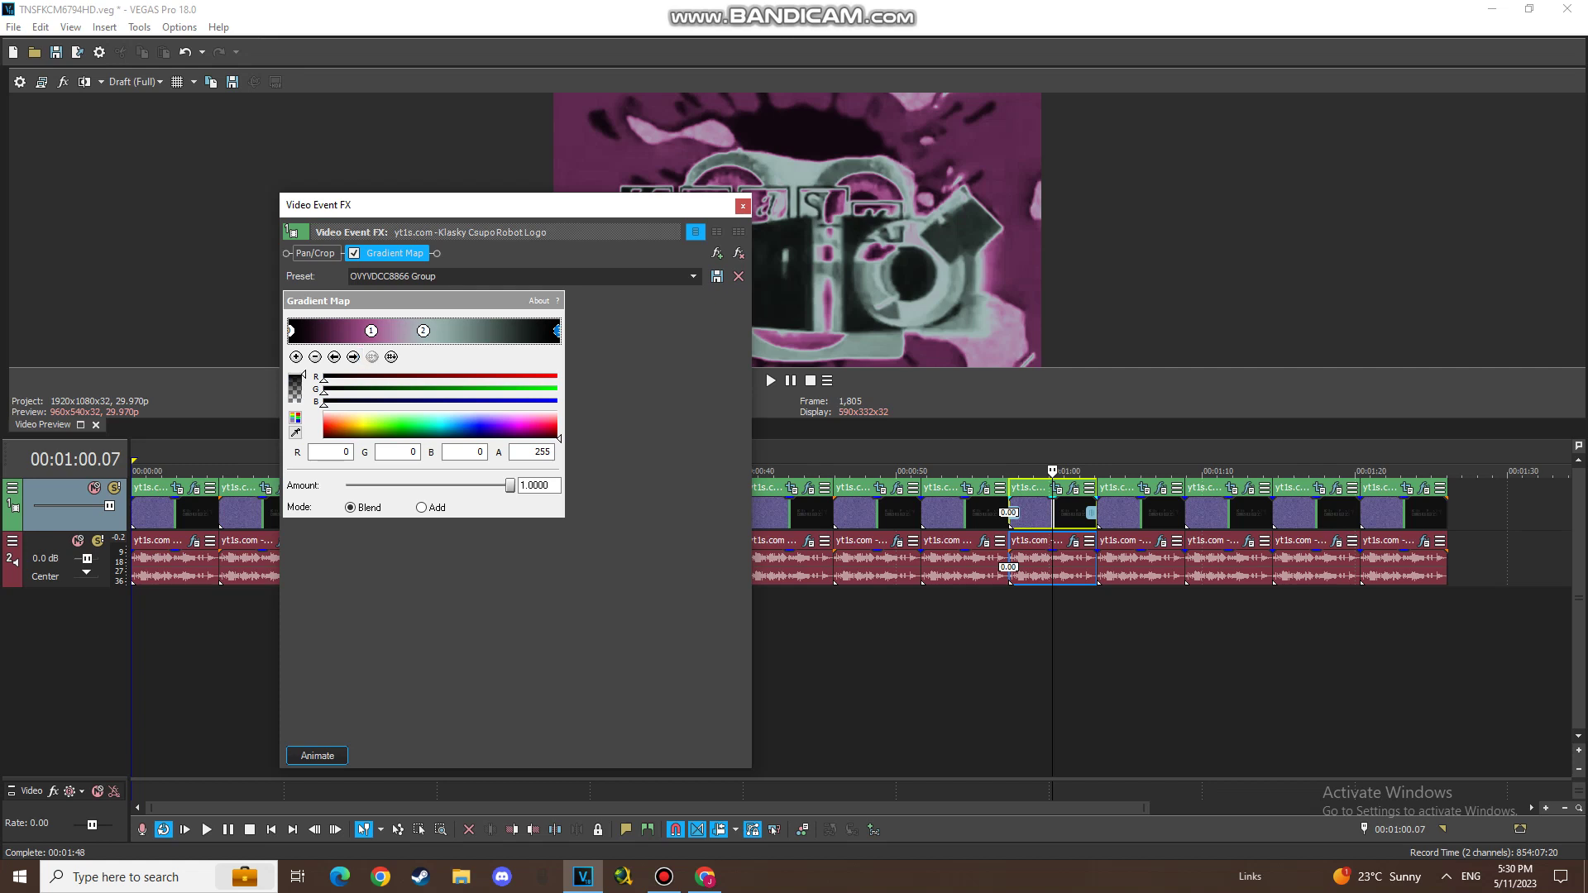
Step: Close the eleventh clip's video effects and review the IL Vocodex settings on its audio, closing the effects window when done
click(743, 206)
click(1072, 514)
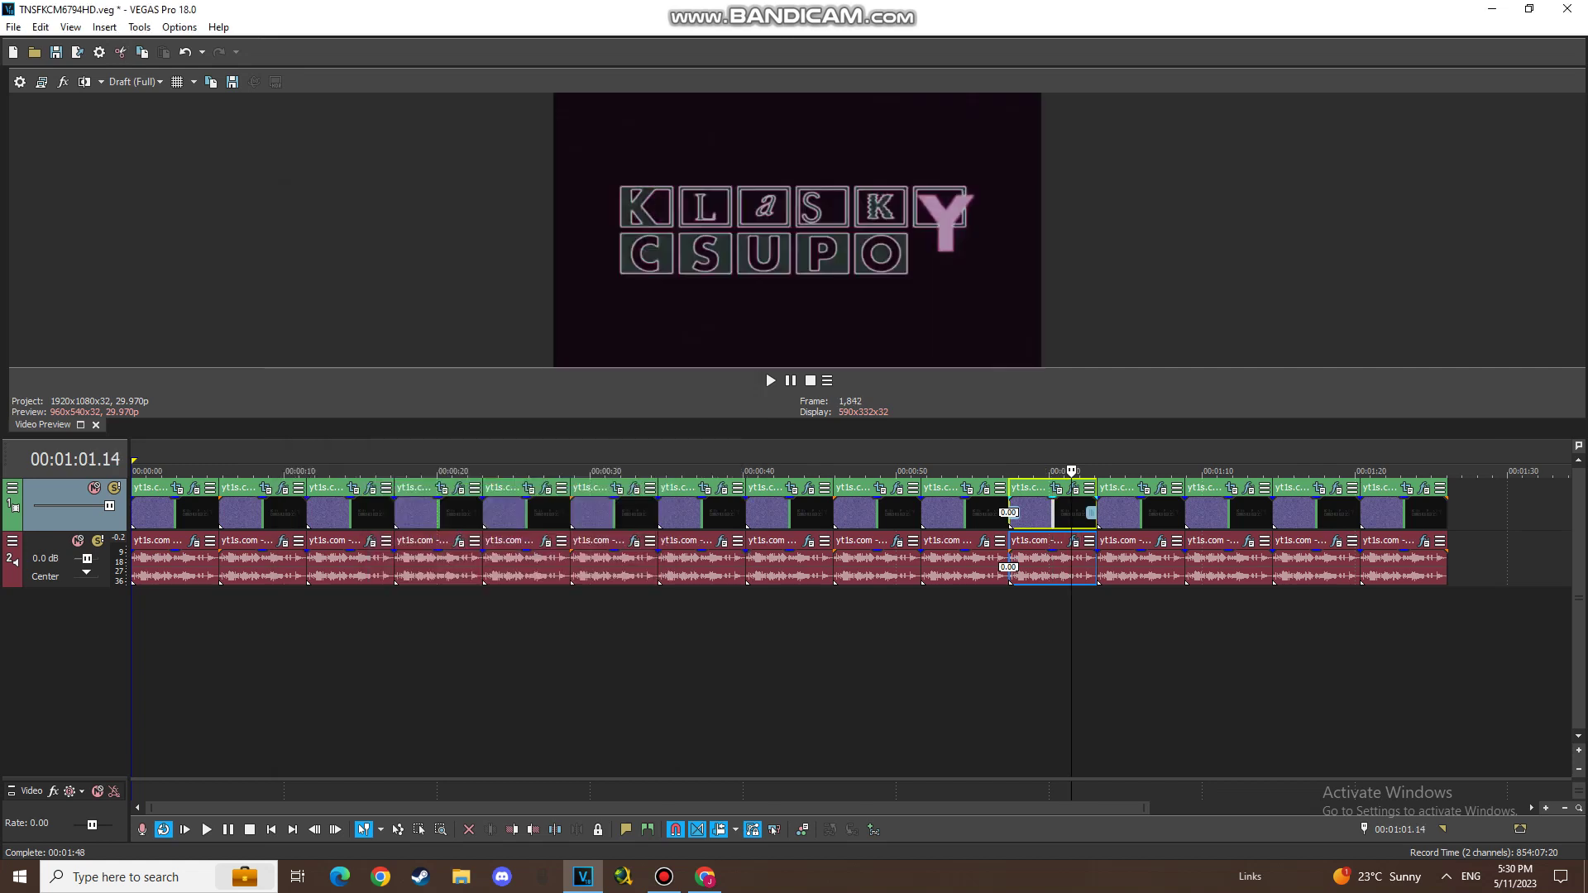
click(1068, 565)
click(1074, 542)
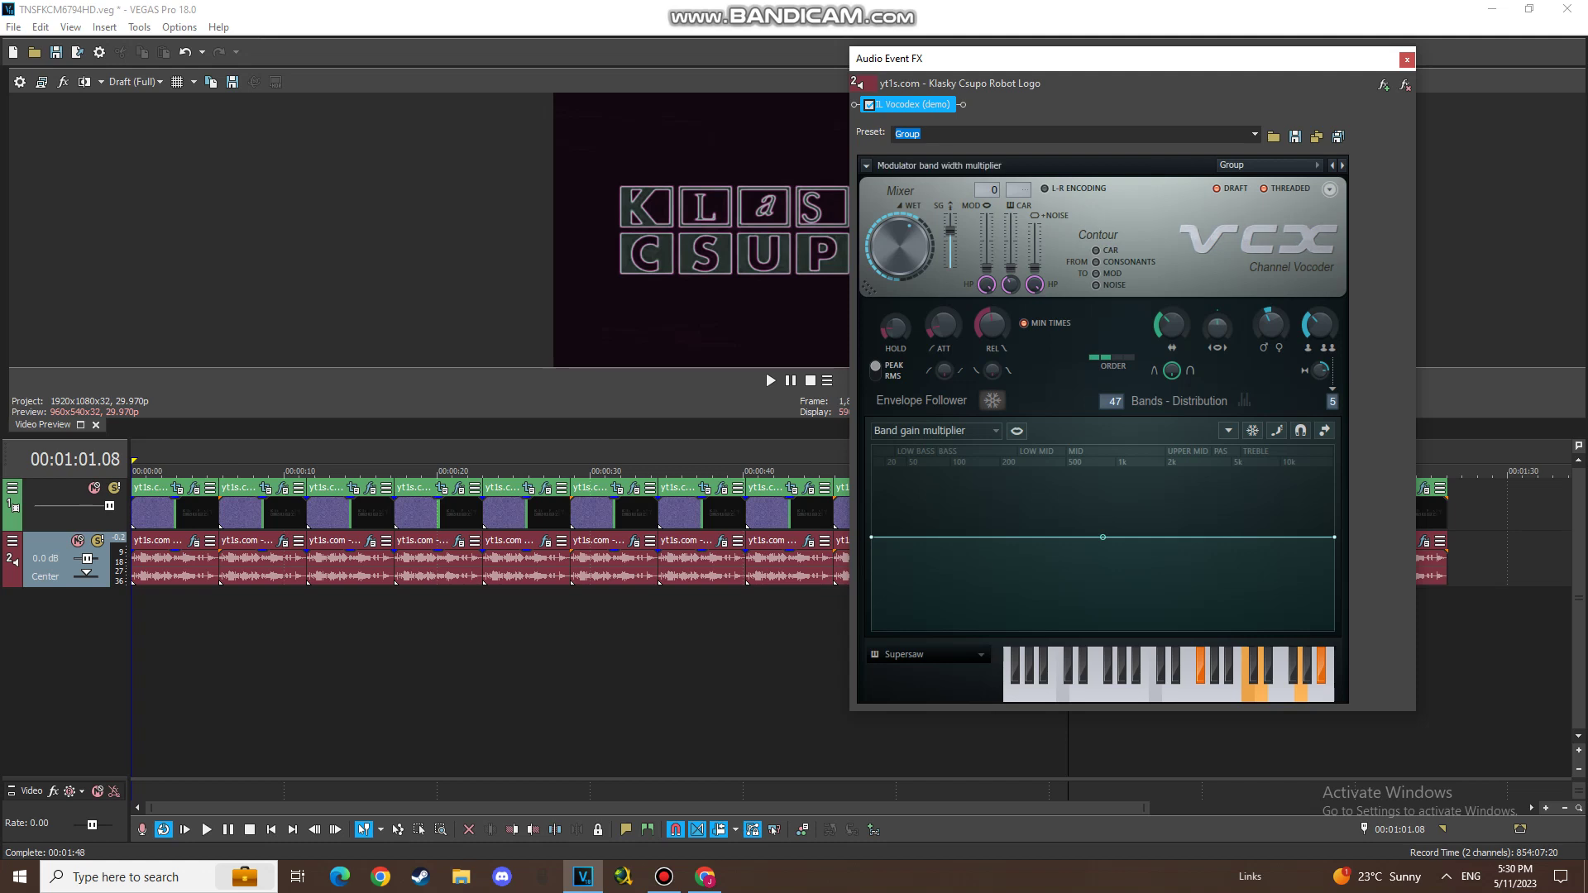
click(1407, 59)
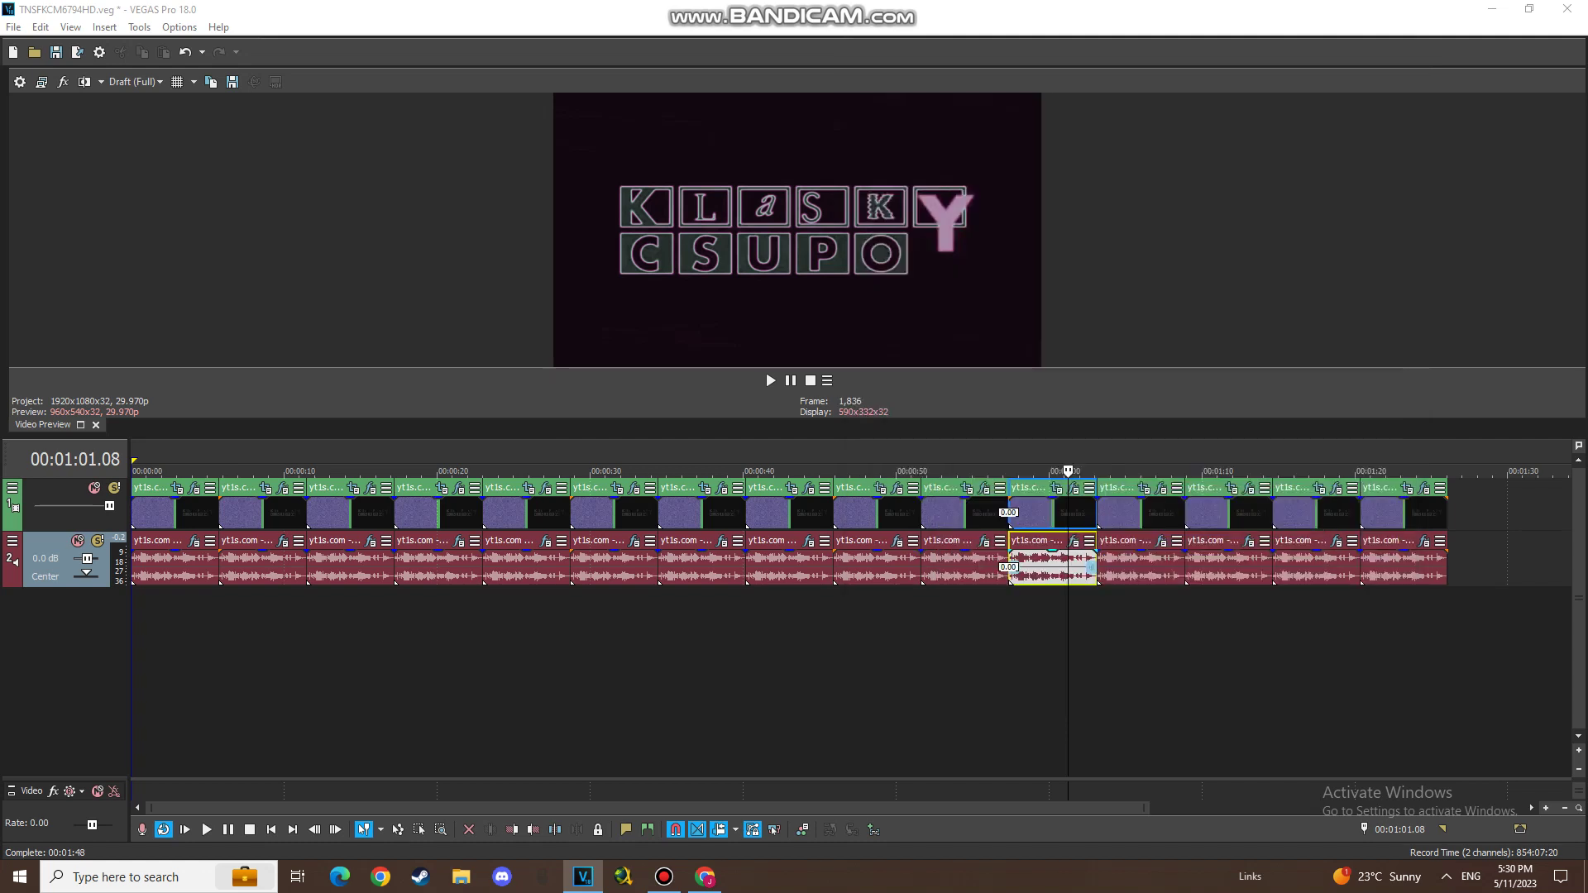
Step: Examine the three middle and the last Gradient Map color points on the twelfth clip
click(1146, 509)
click(1160, 488)
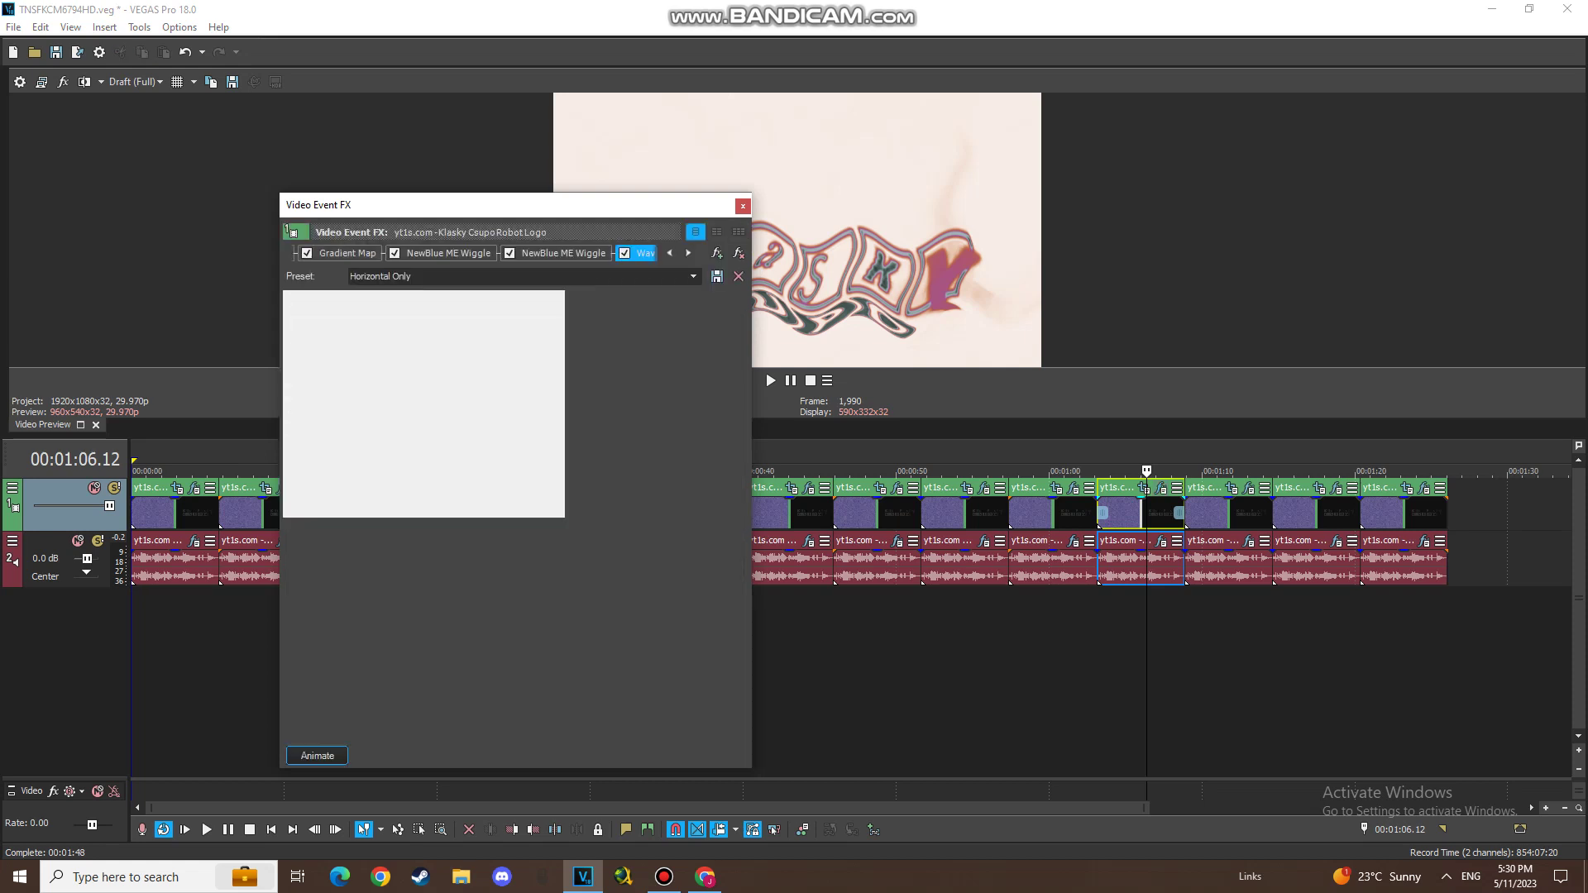
click(353, 357)
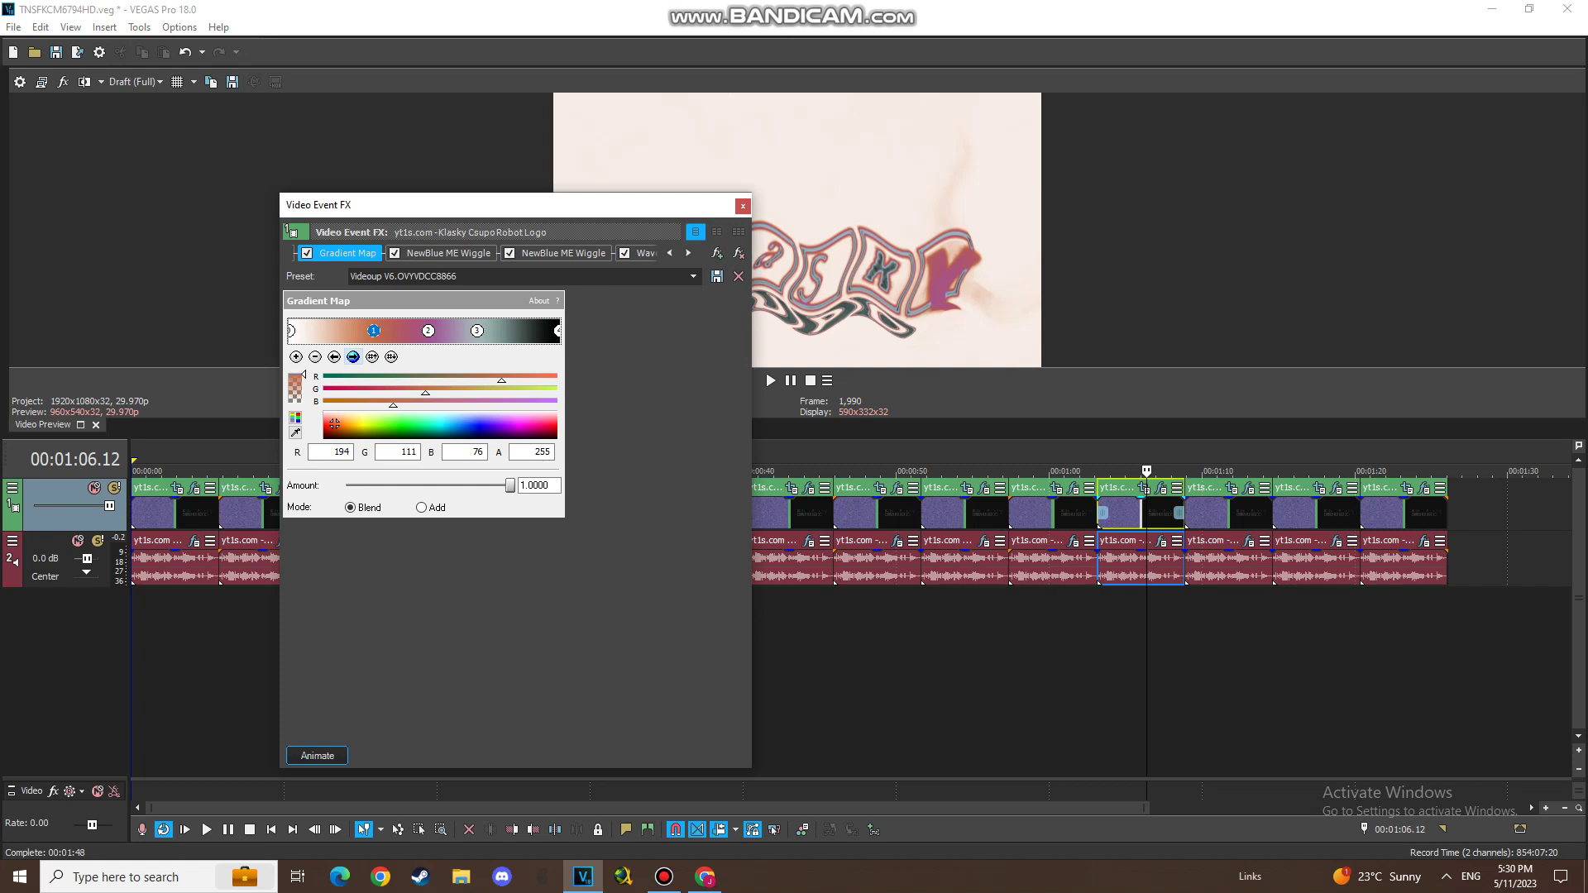
click(353, 356)
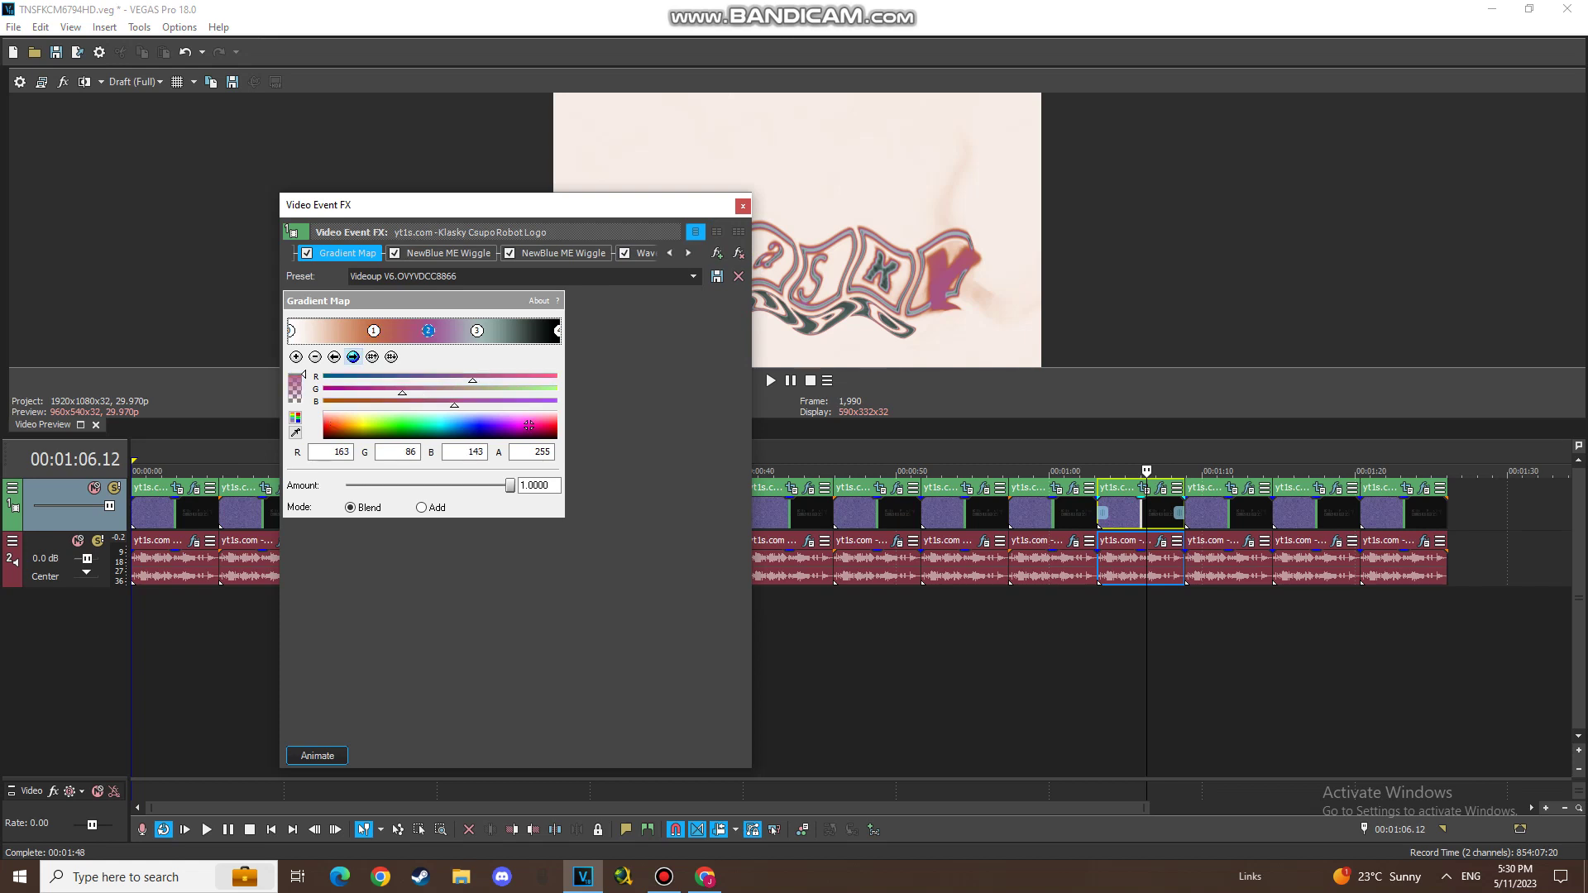
click(354, 357)
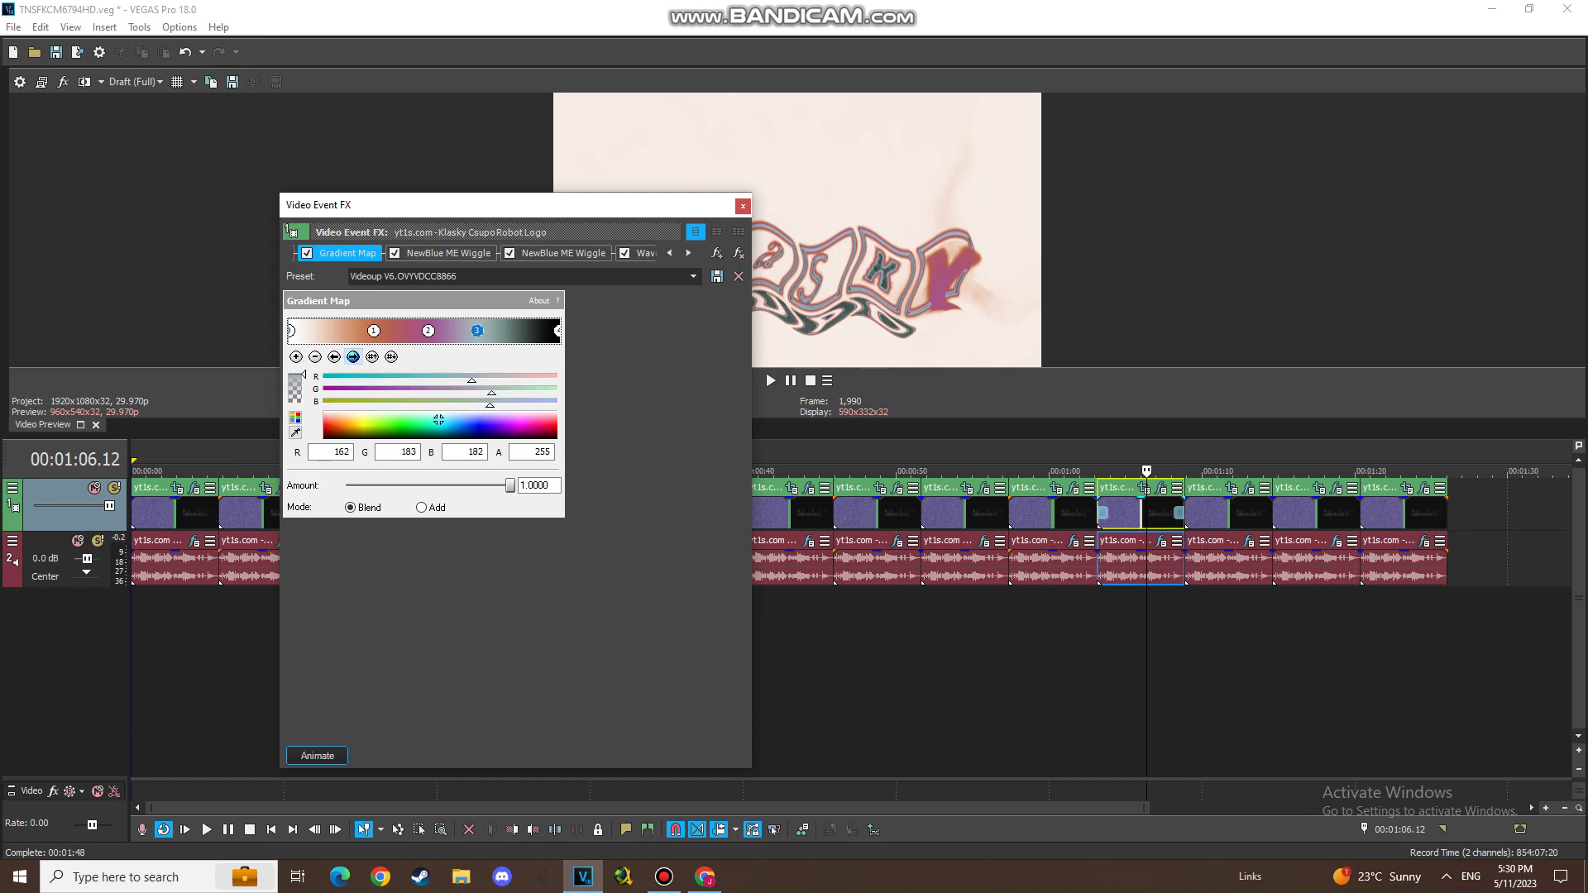
click(353, 356)
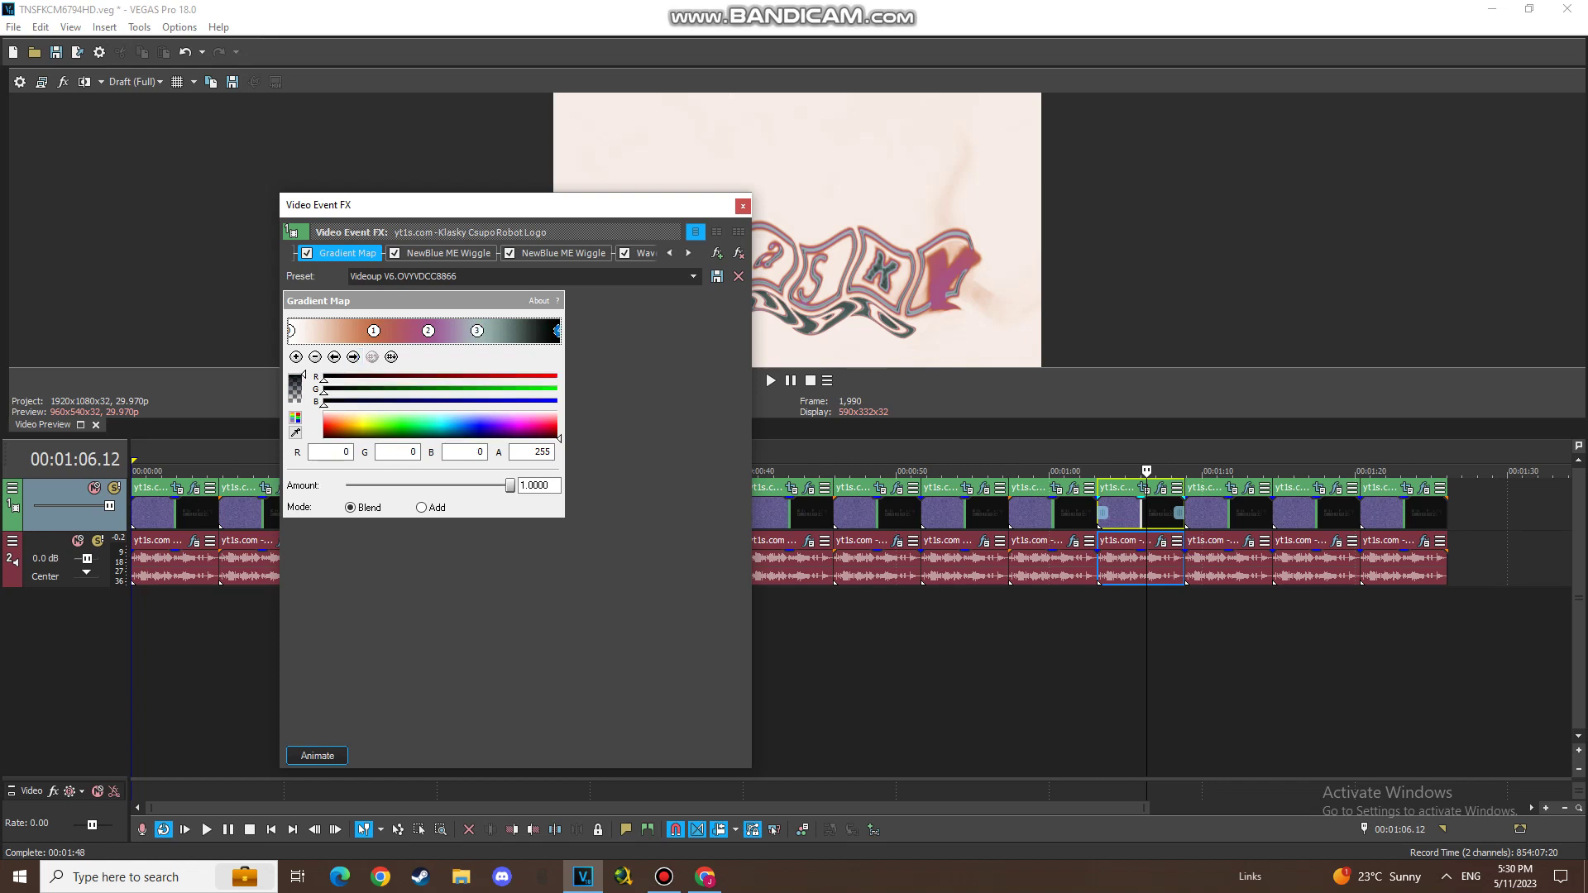
Step: Review both NewBlue ME Wiggle effects and the Wave effect on the twelfth clip, and close its video effects
click(448, 254)
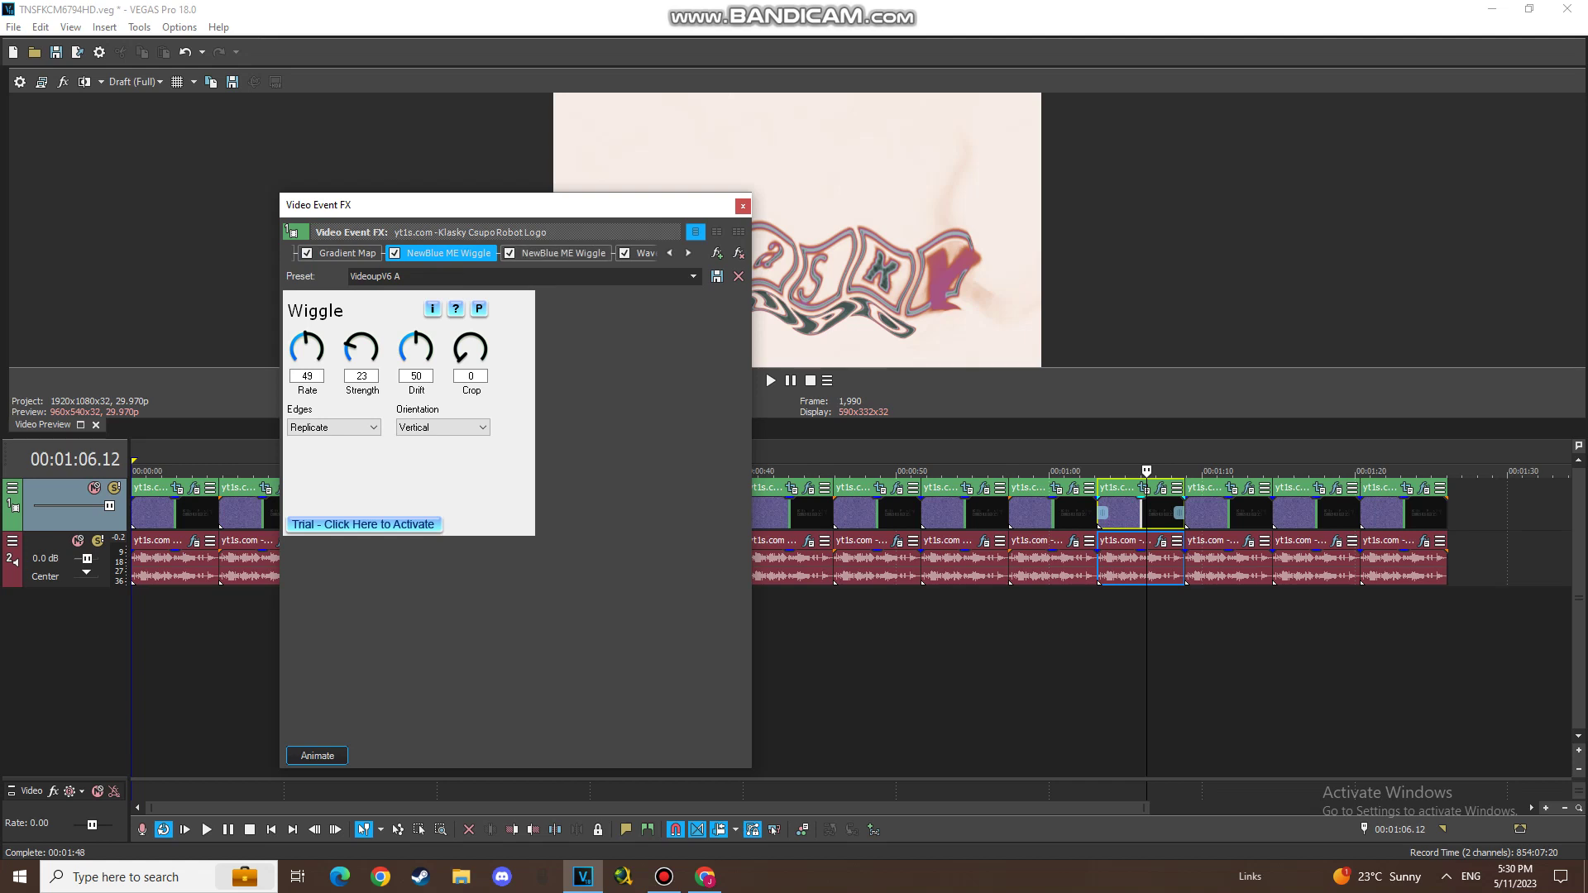
click(556, 253)
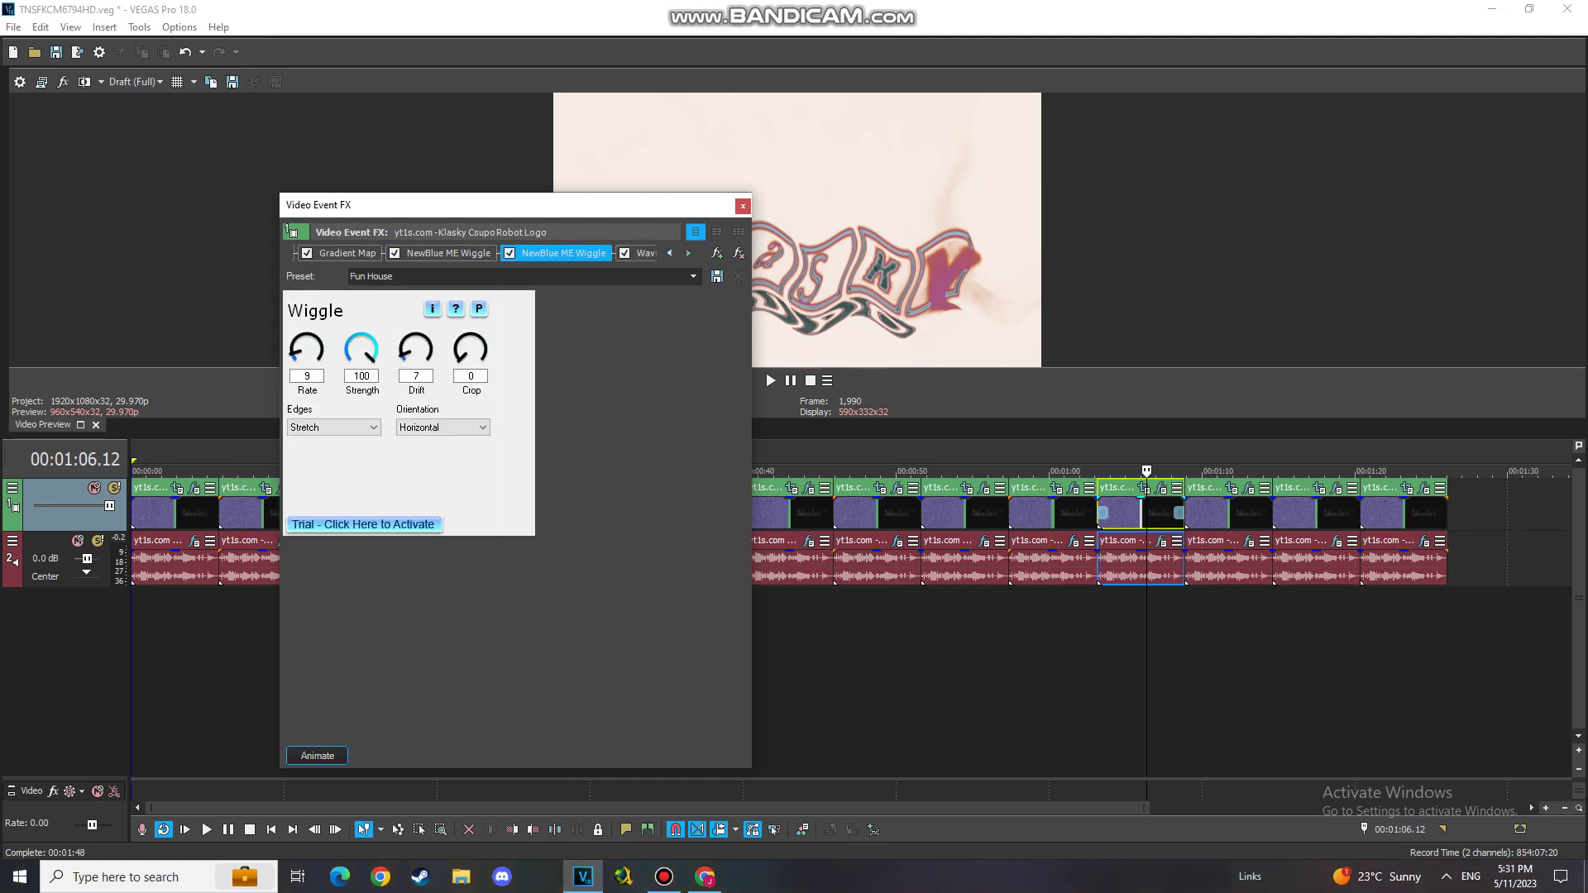
click(688, 253)
click(561, 253)
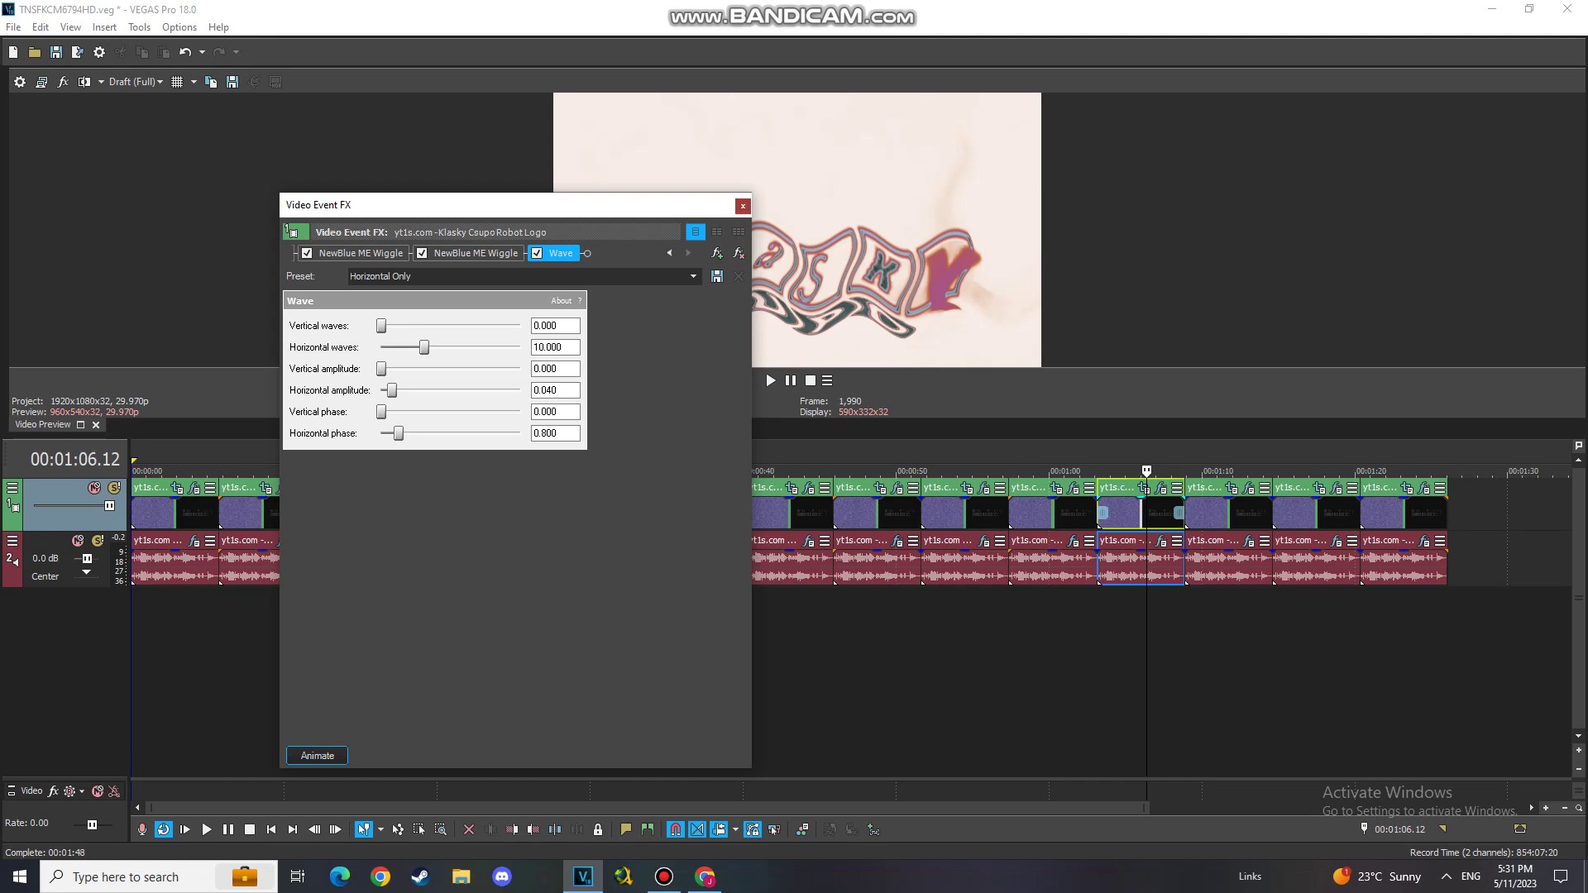
click(743, 206)
Step: Review the twelfth clip's audio effects: ExpressFX Chorus, ExpressFX Flange/Wah-Wah with its preset list, tb_grumblebum, Orange Vocoder and IL Vocodex, and close them
click(1161, 541)
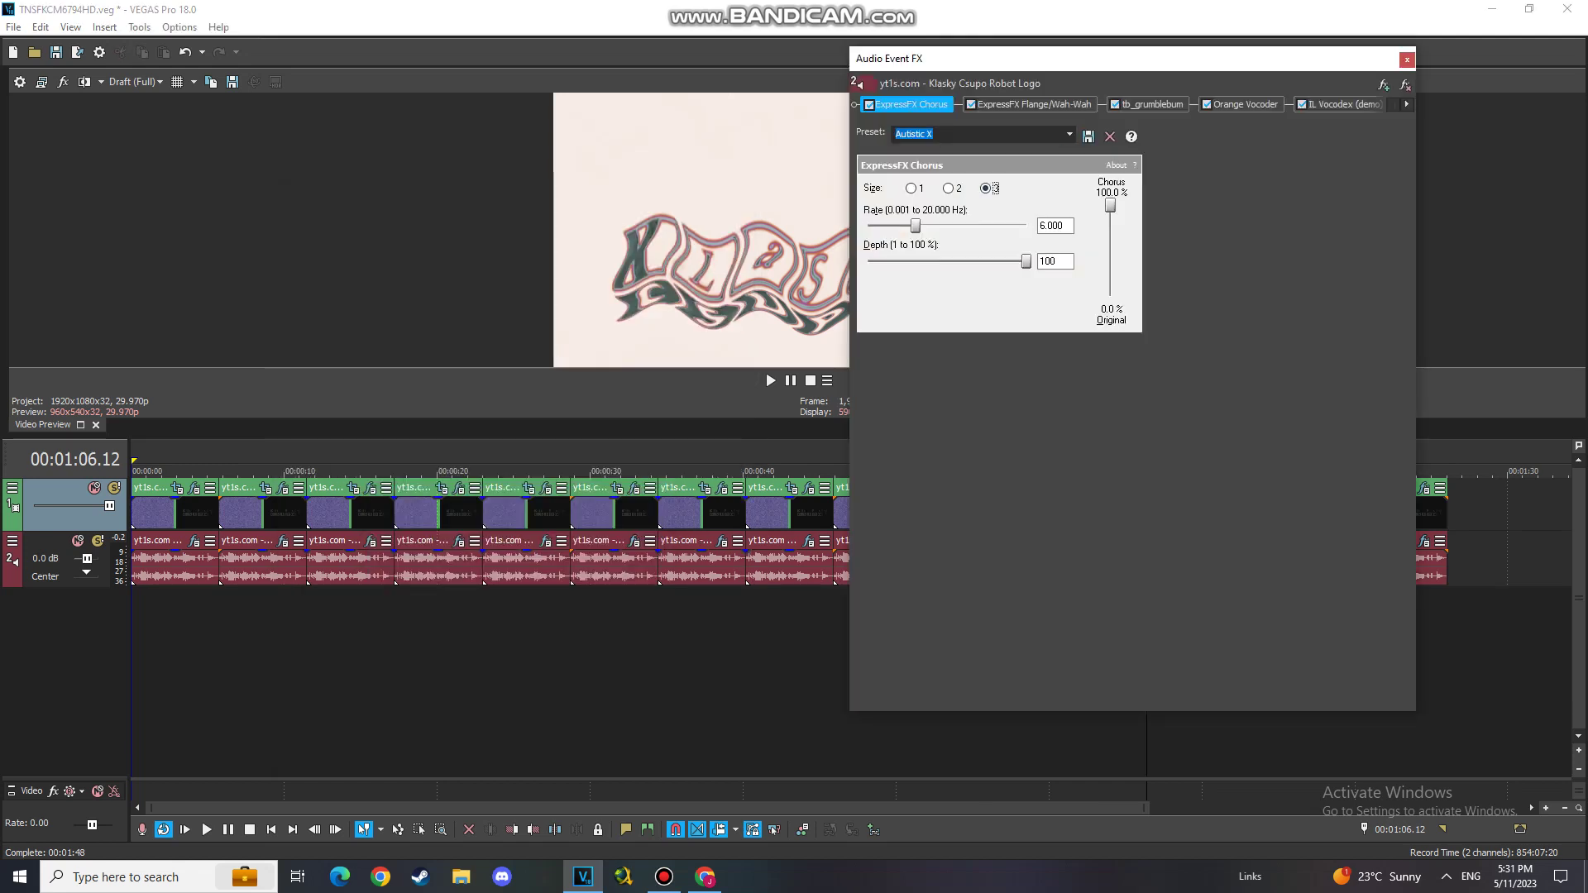
click(1034, 105)
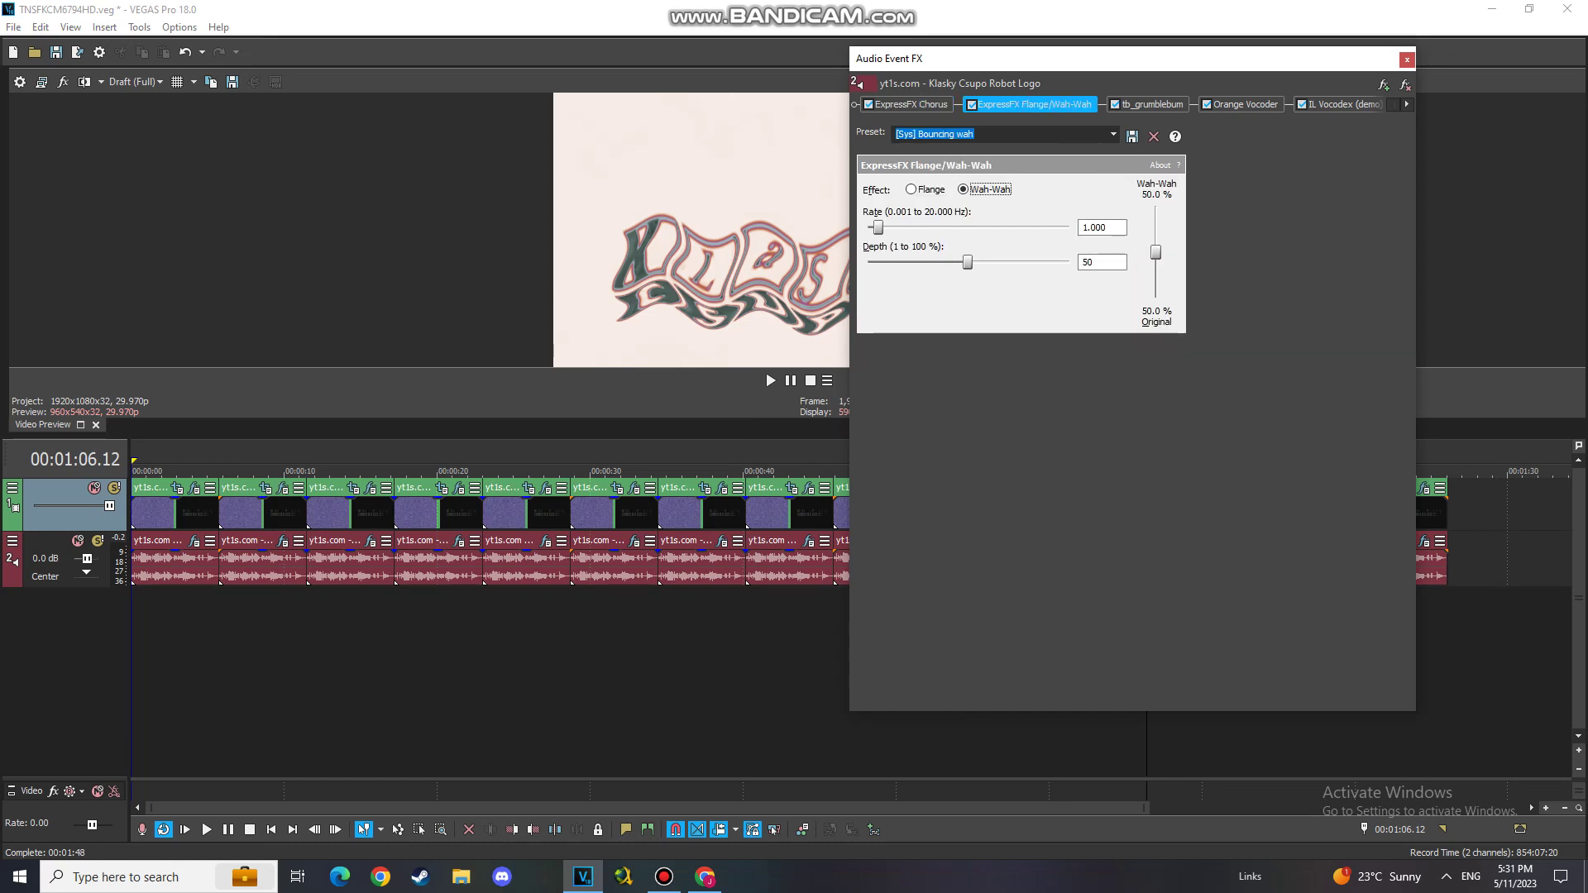
click(1115, 134)
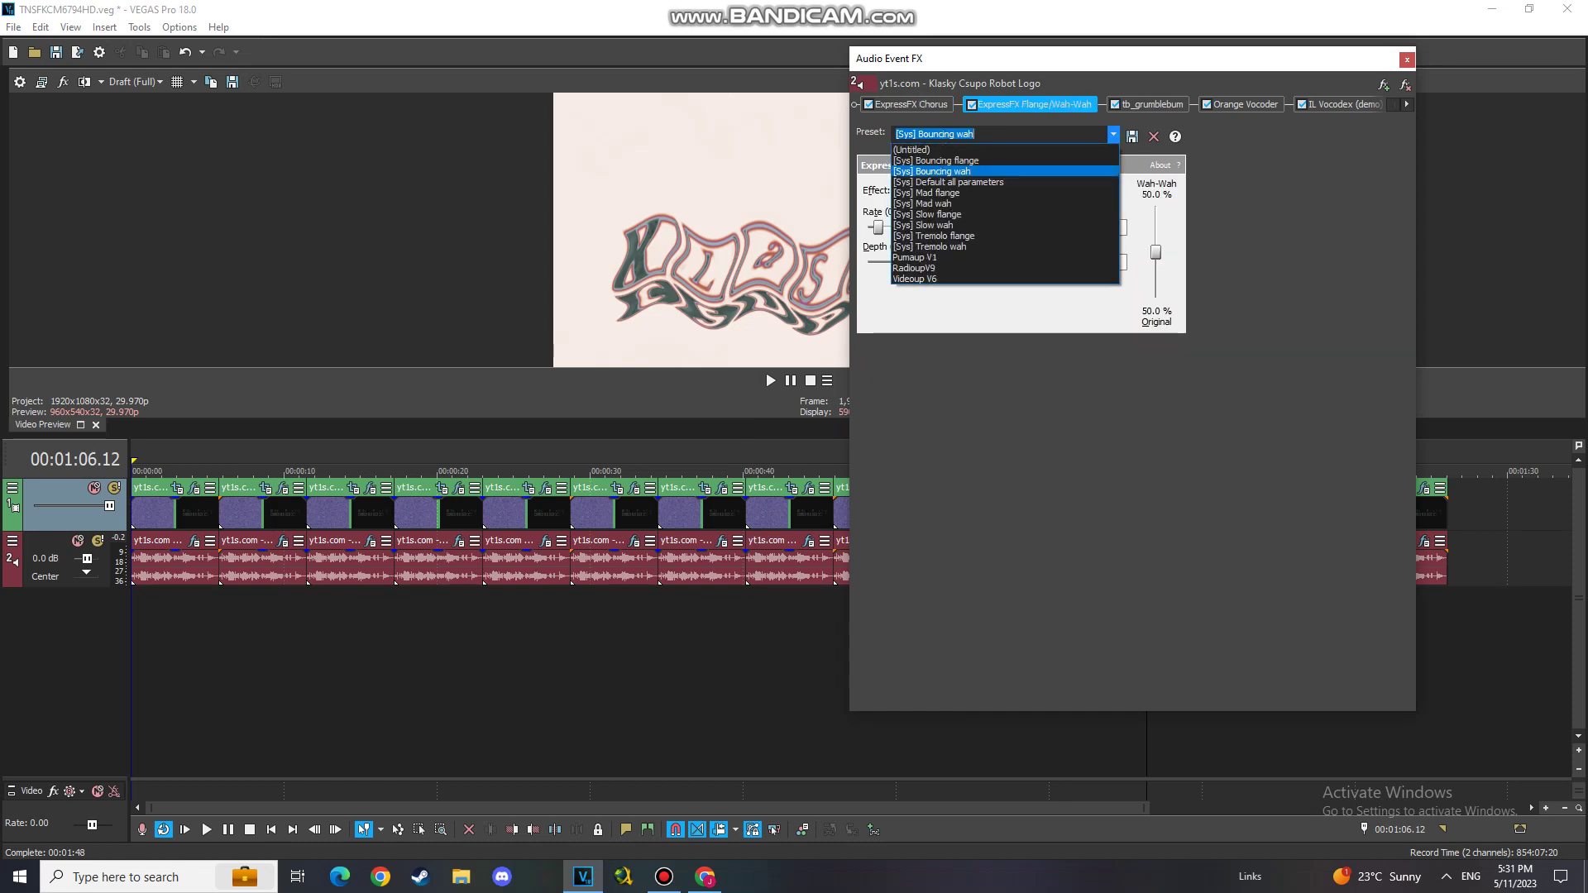
click(1115, 134)
key(ctrl+Tab)
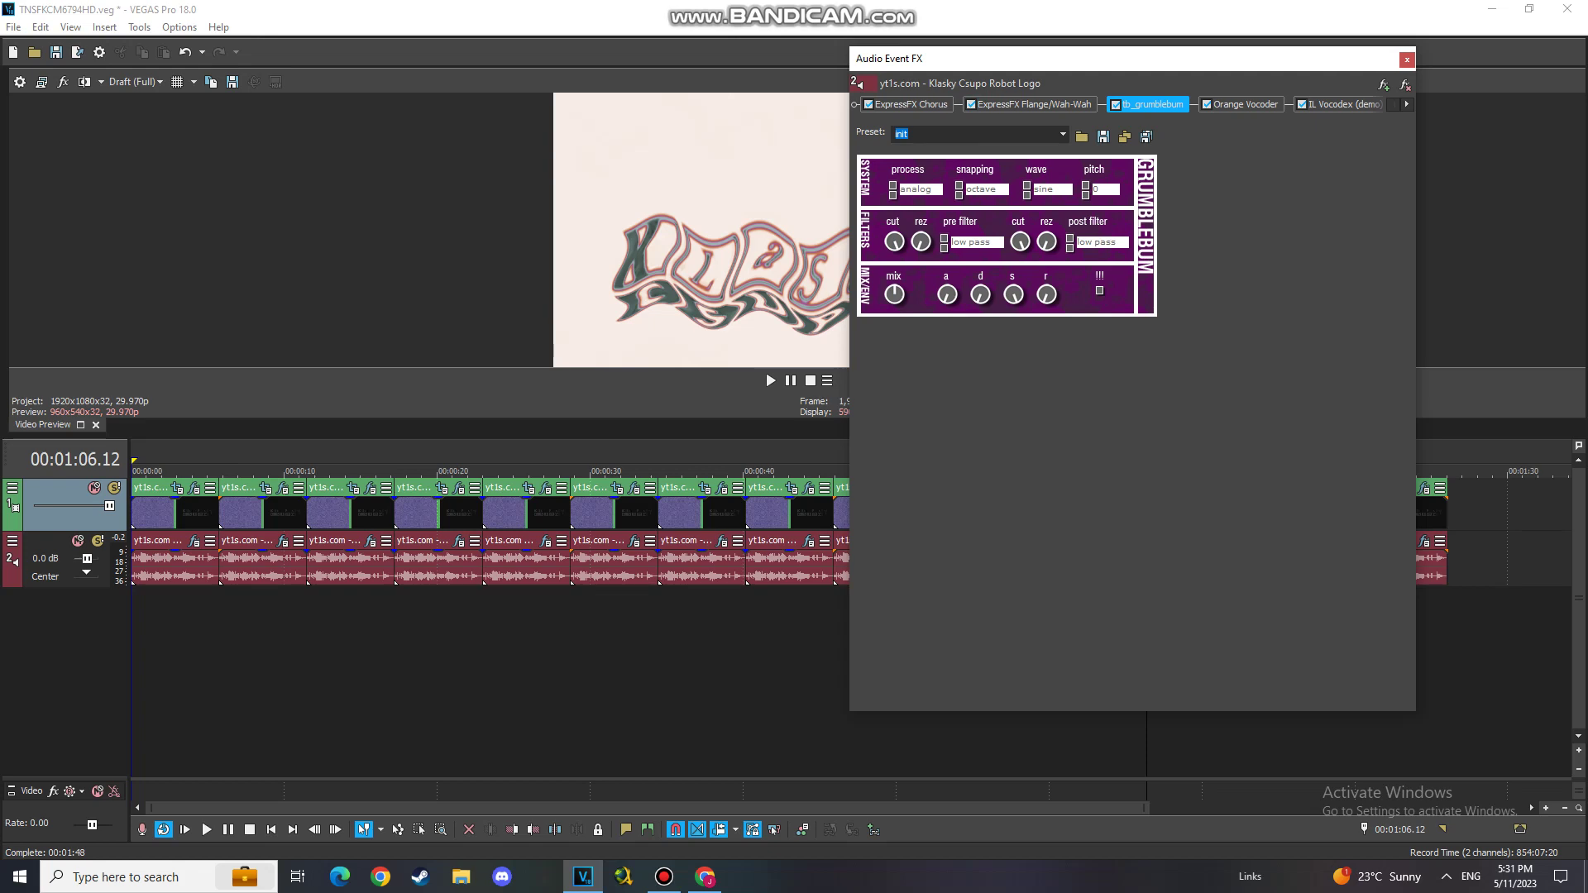
key(ctrl+Tab)
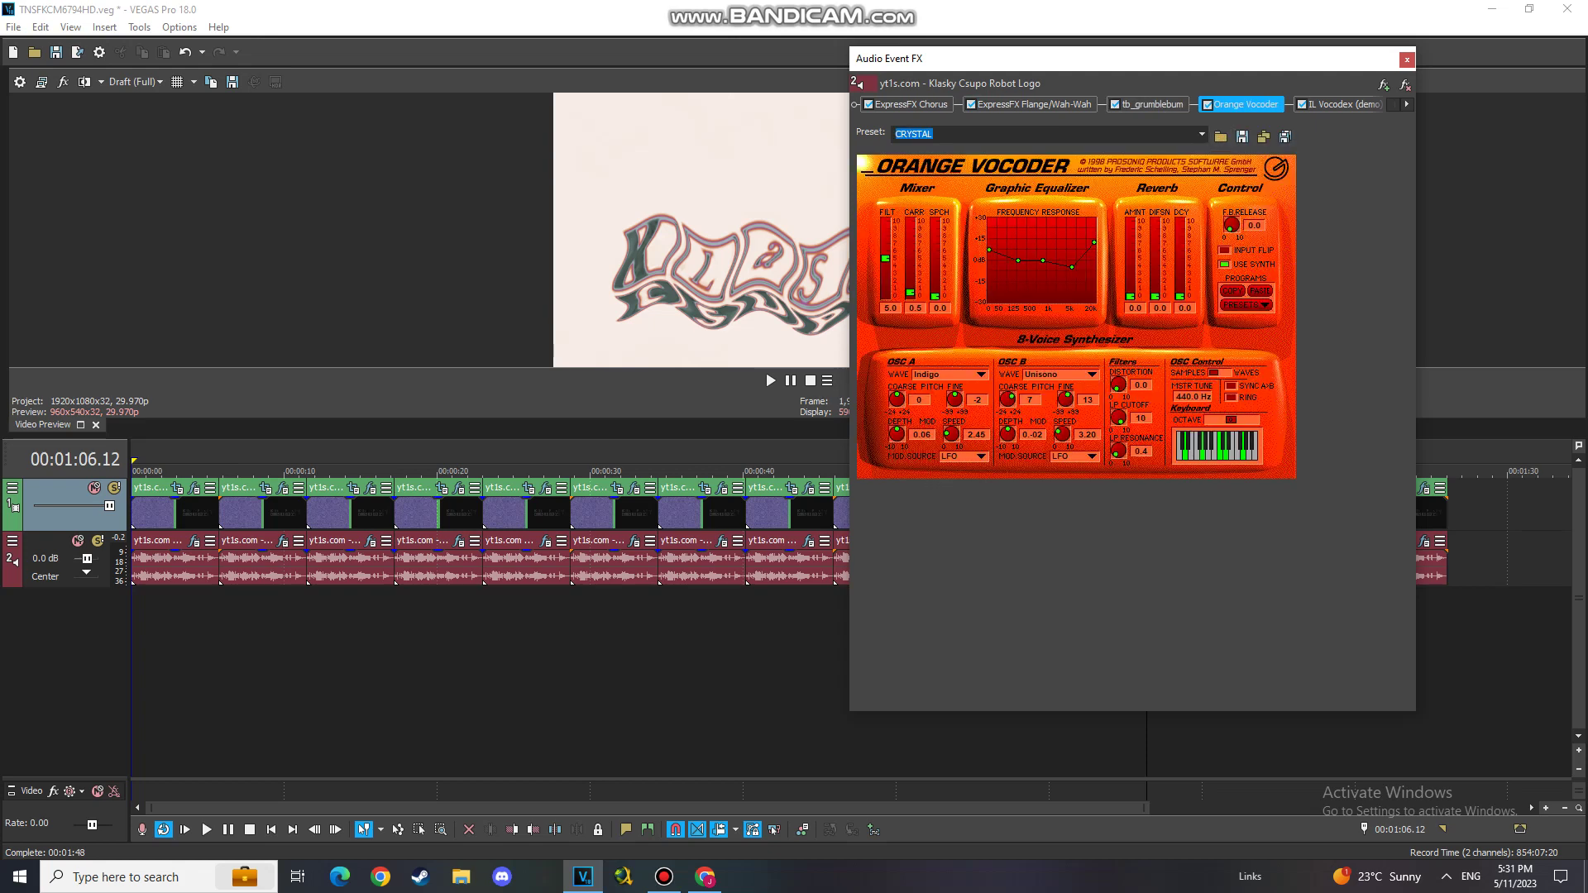
key(ctrl+Tab)
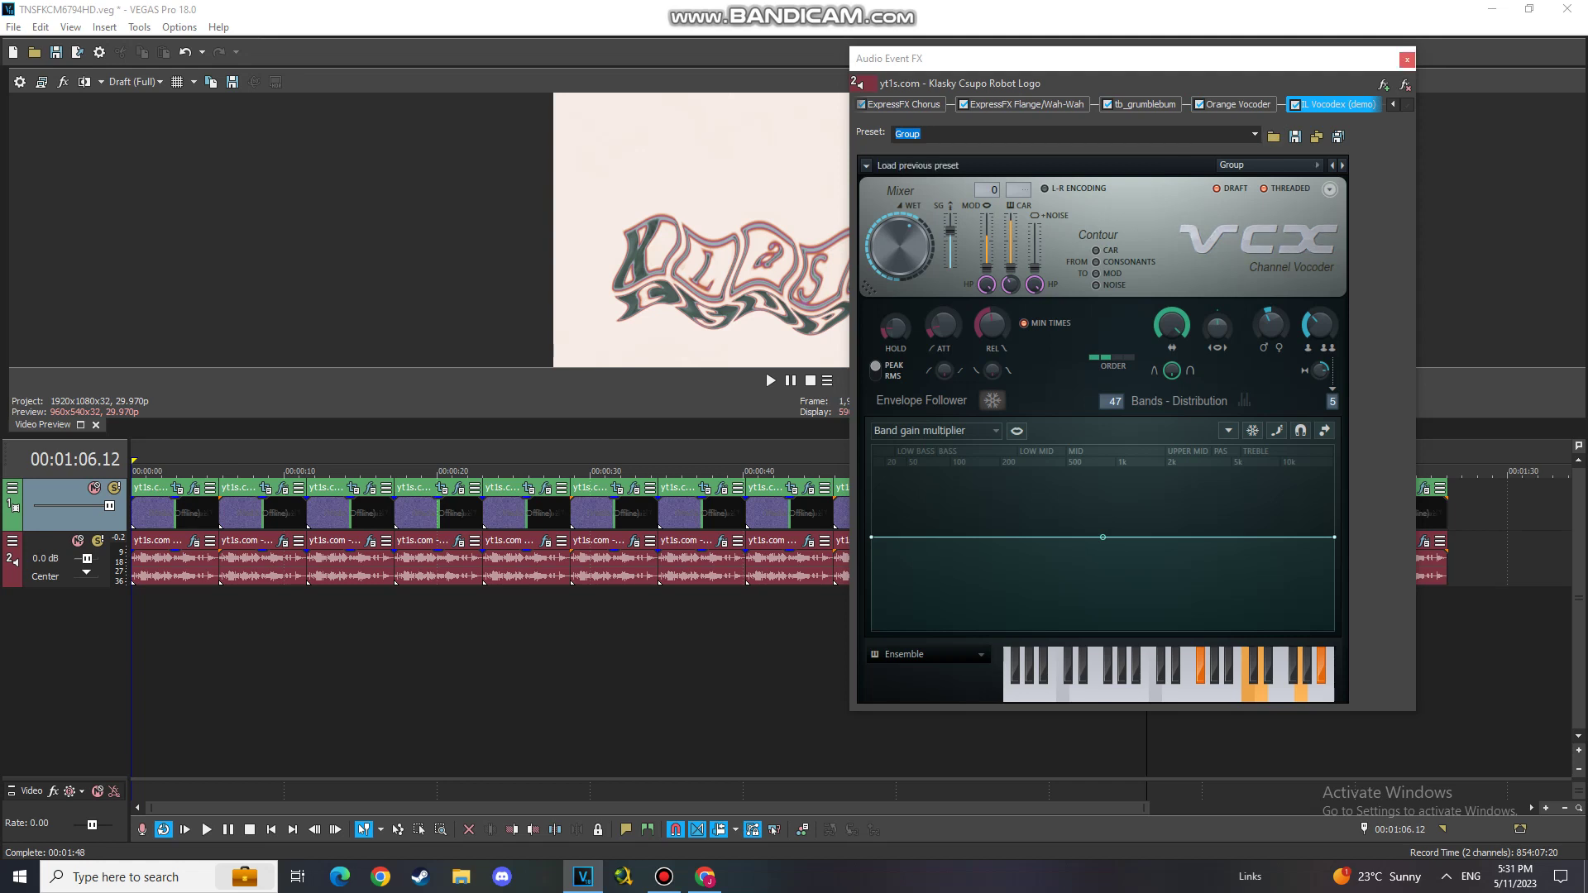
click(1407, 59)
Step: Inspect the Gradient Map color points and TV Simulator on the thirteenth clip, plus IL Vocodex on its audio, closing each effects window
click(1228, 514)
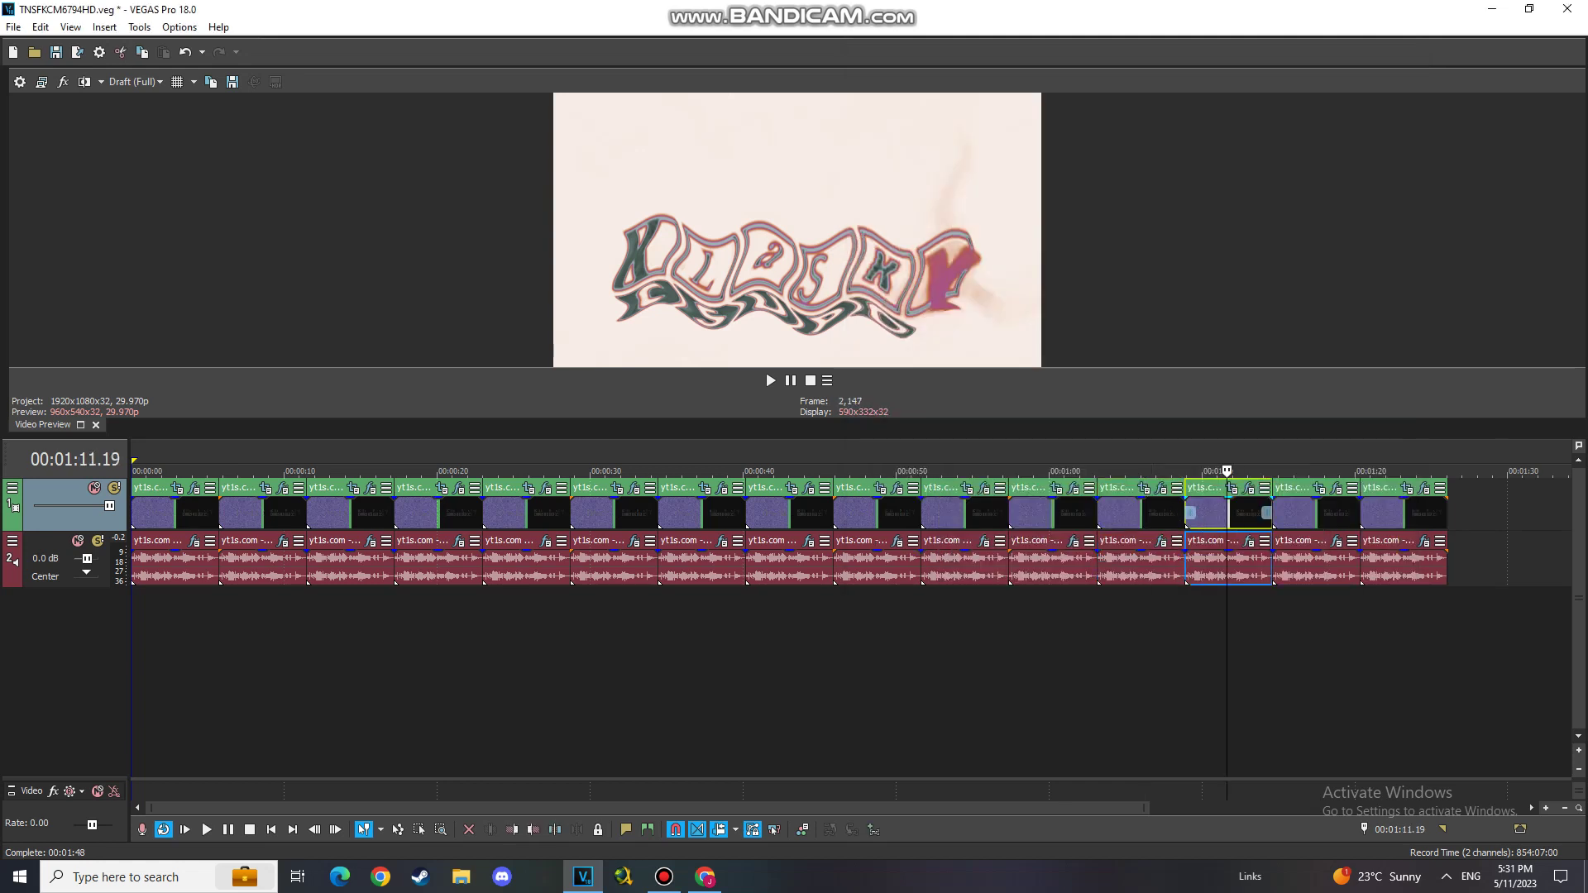
click(1249, 489)
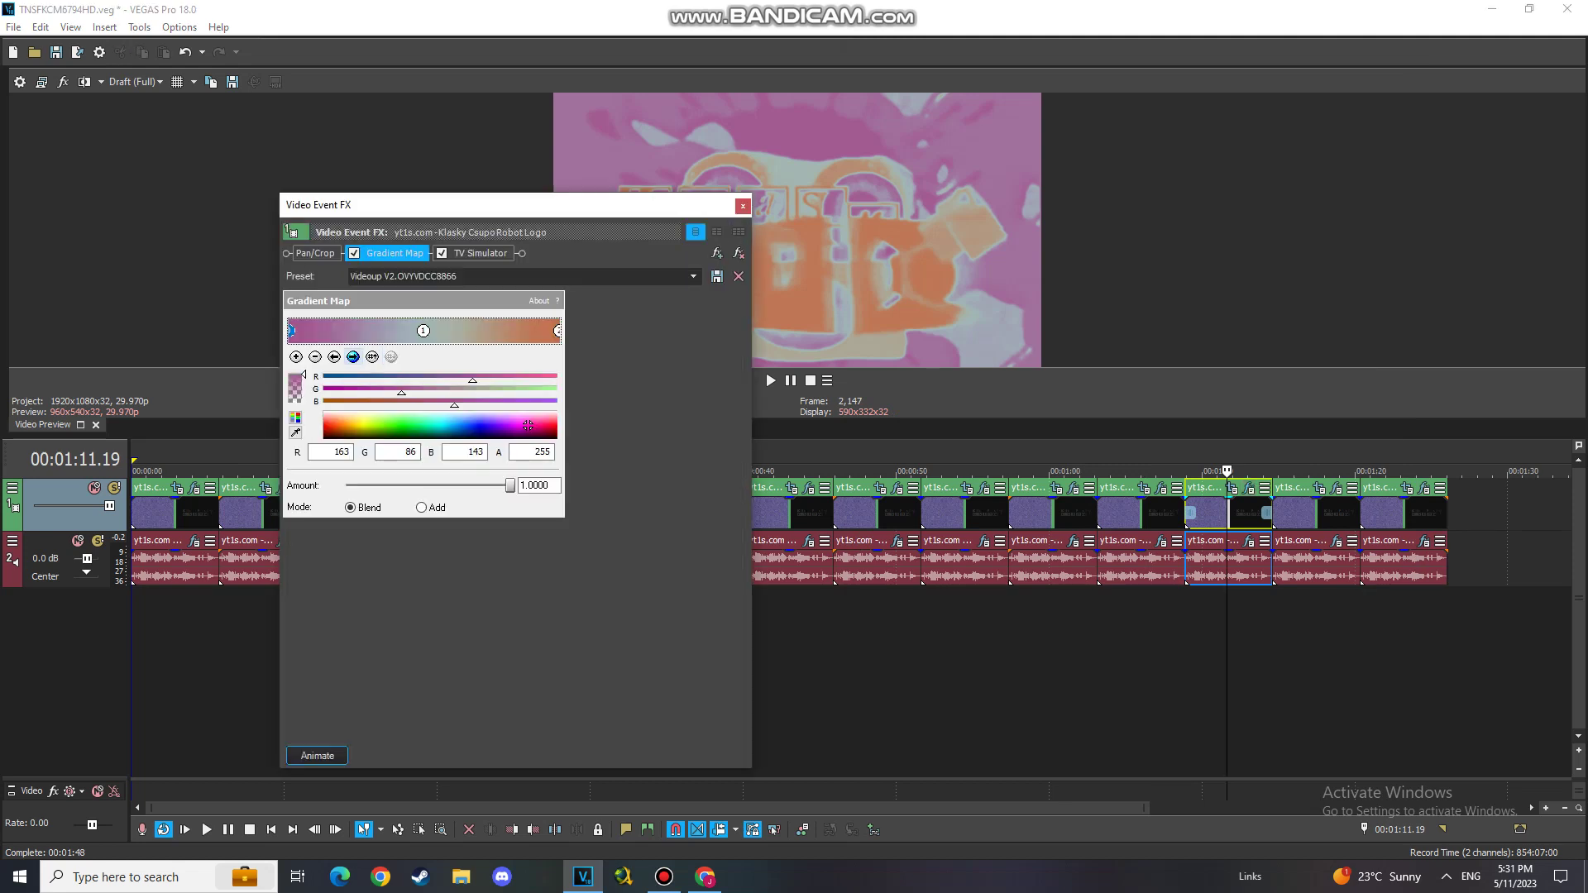
click(354, 356)
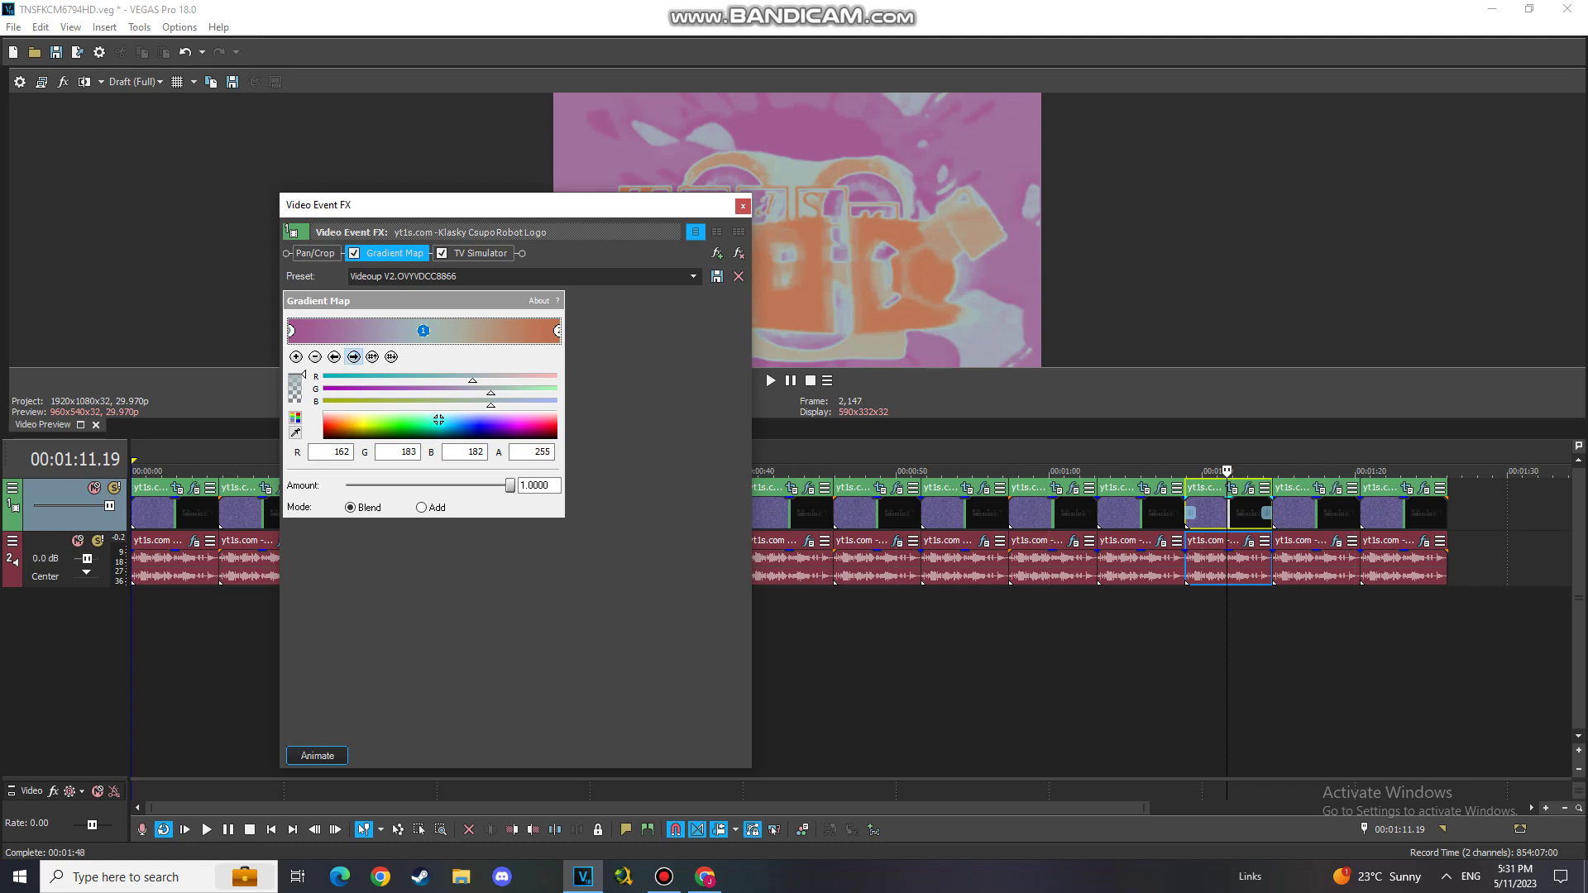
click(354, 356)
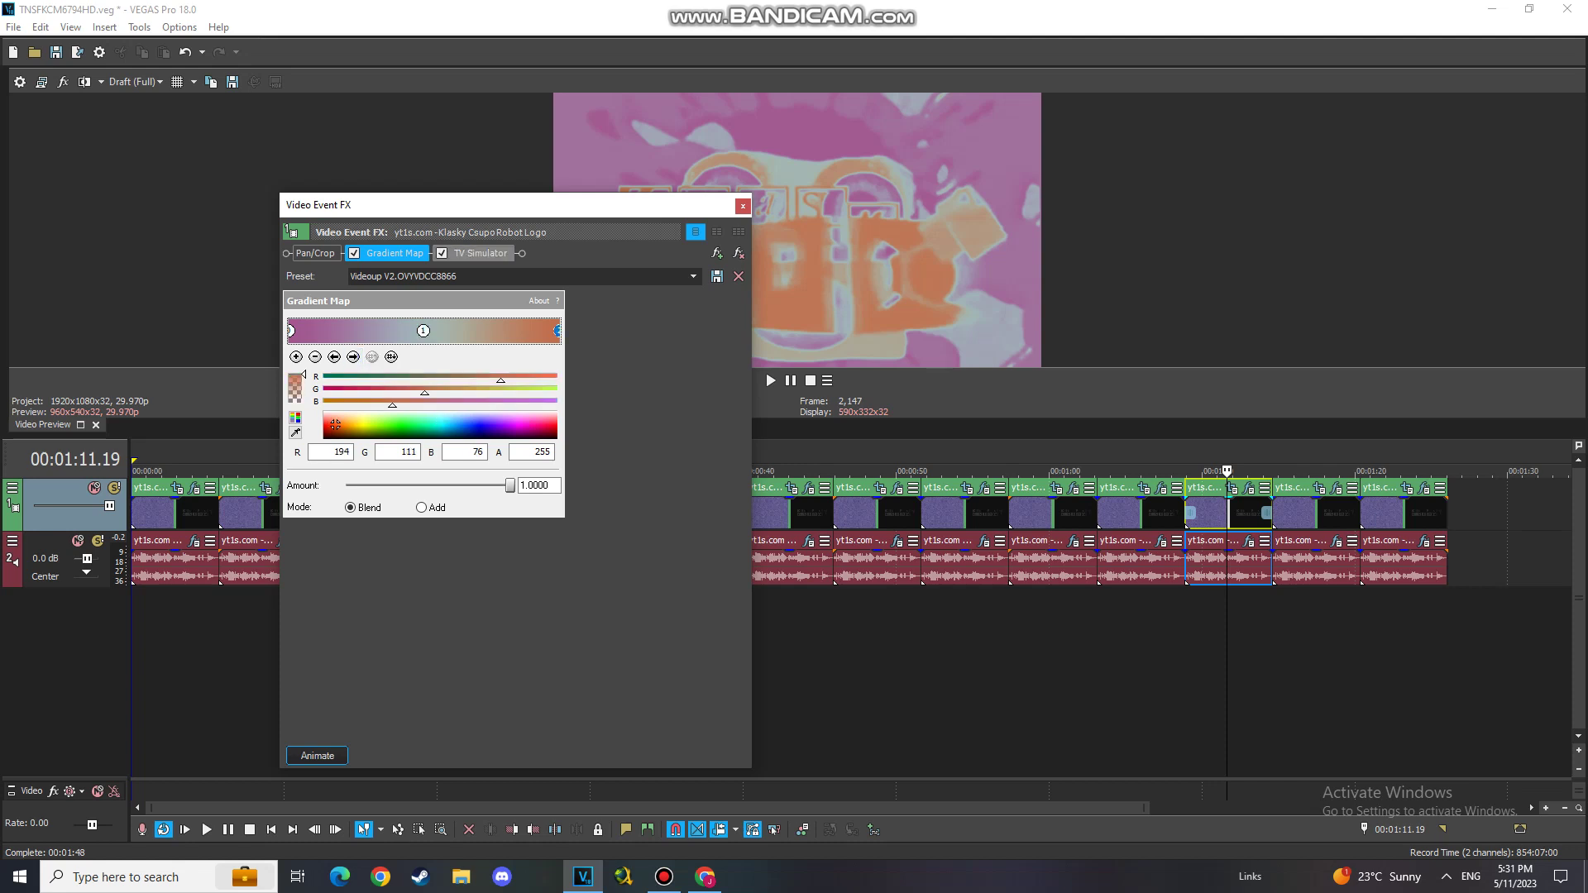
click(480, 253)
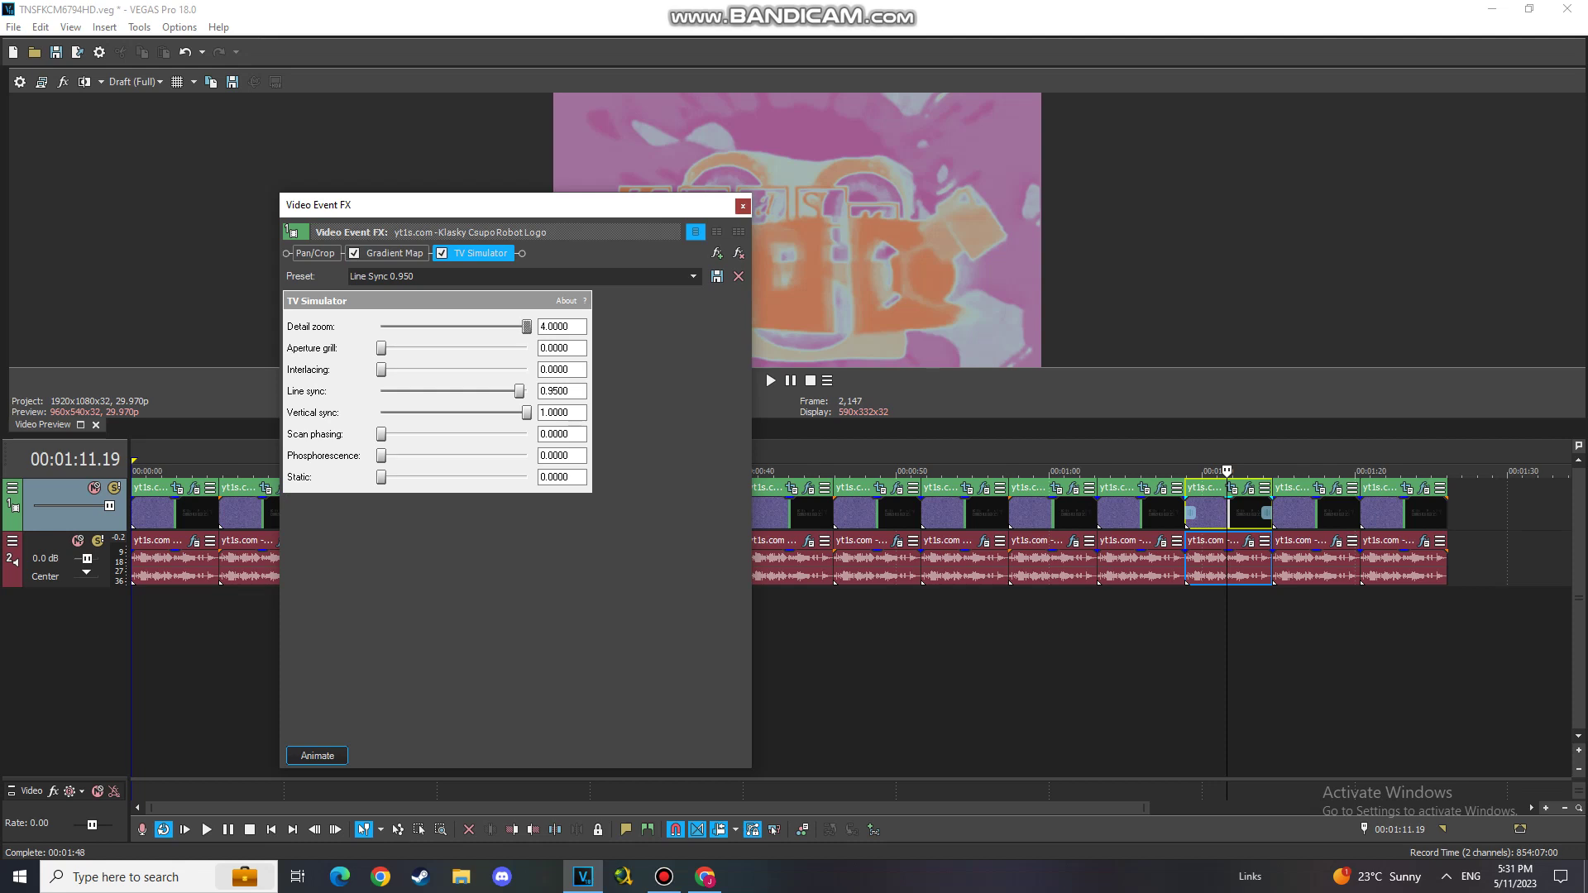
click(743, 206)
click(1248, 541)
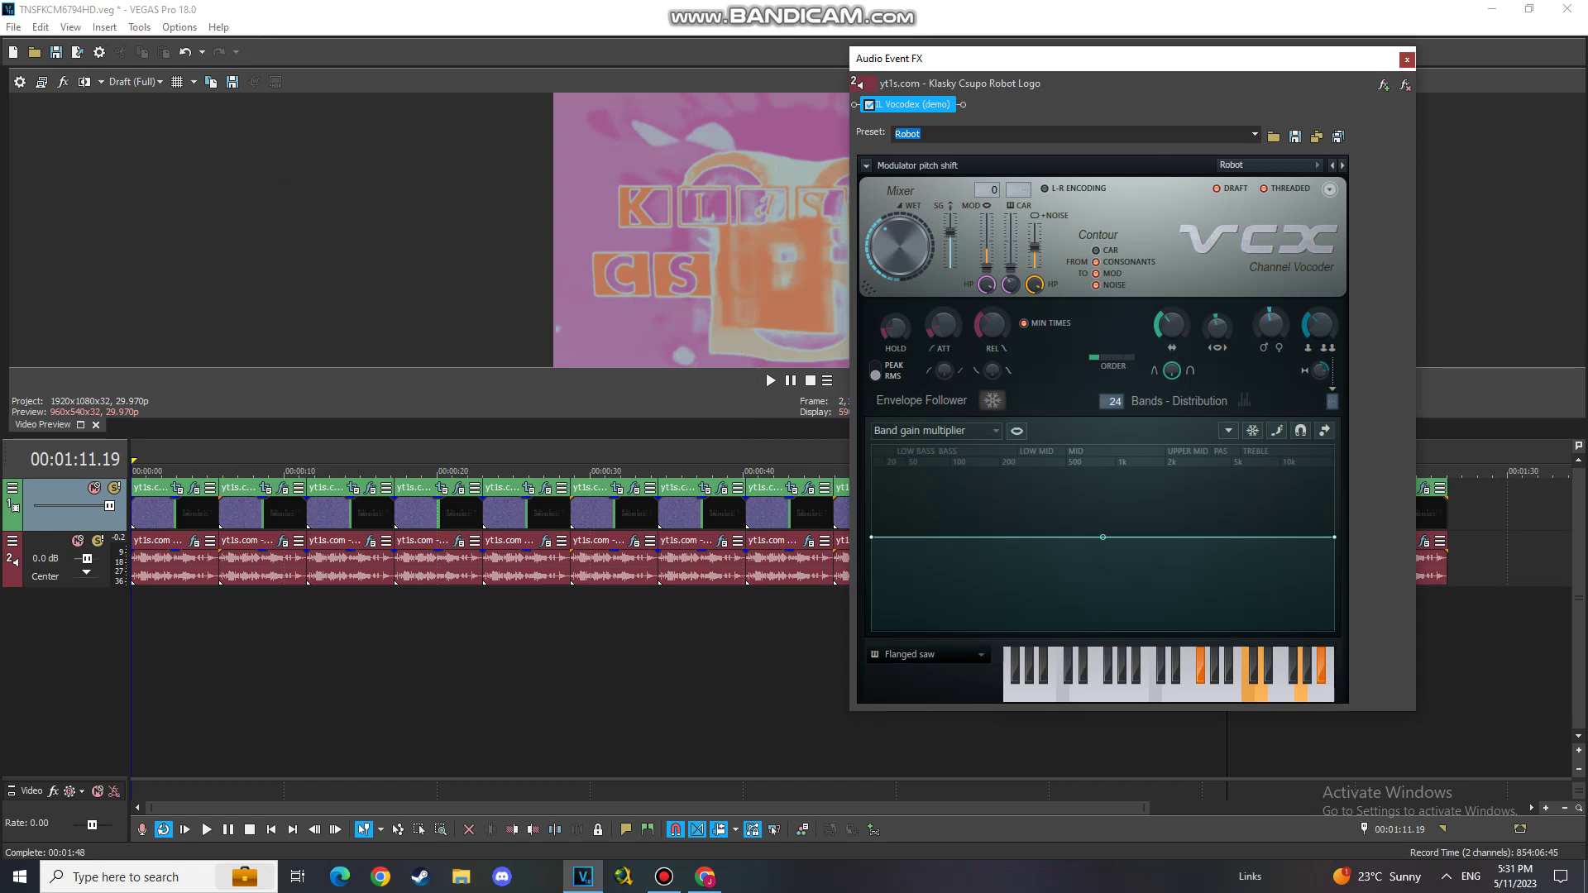
click(1406, 58)
Step: Review the fourteenth clip's video effects: the two middle Gradient Map color points and the three NewBlue ME Wiggle effects, and close them
click(1311, 509)
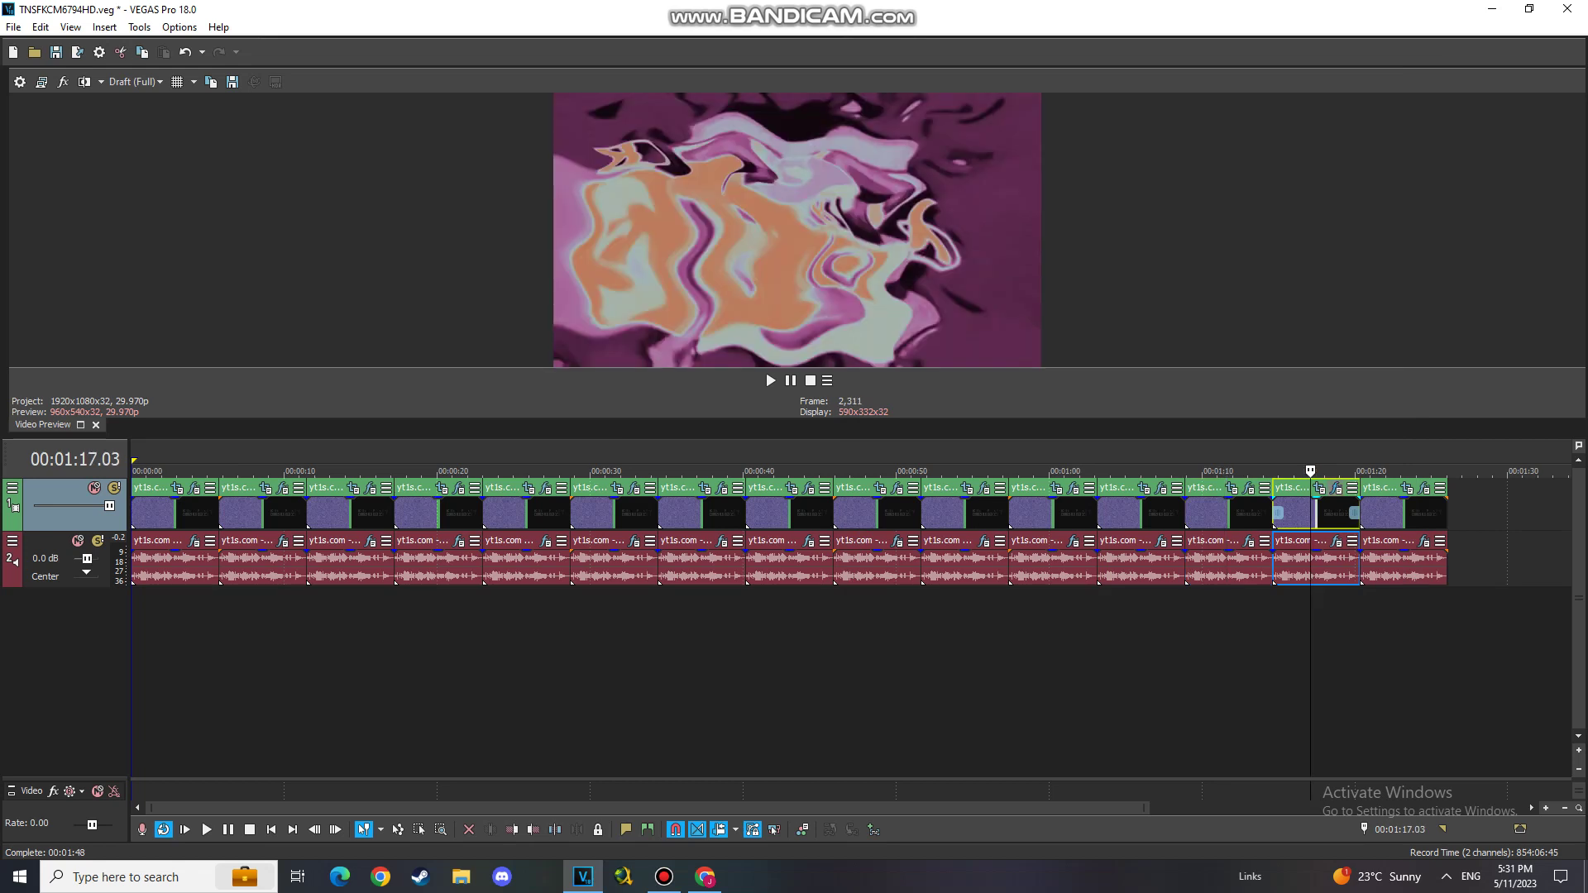
click(1337, 487)
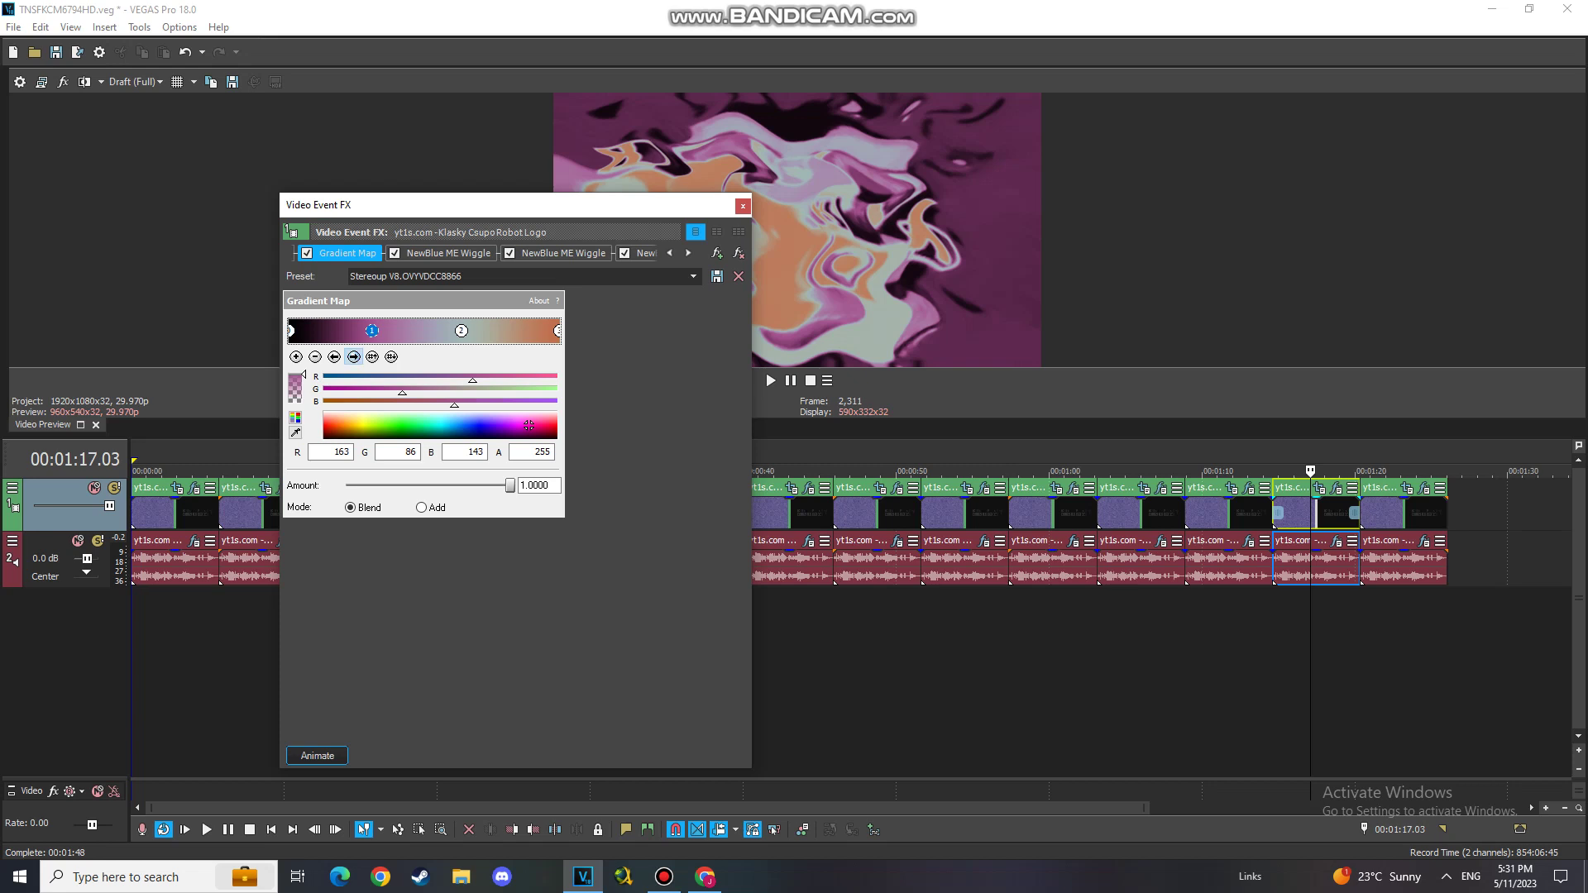
click(353, 356)
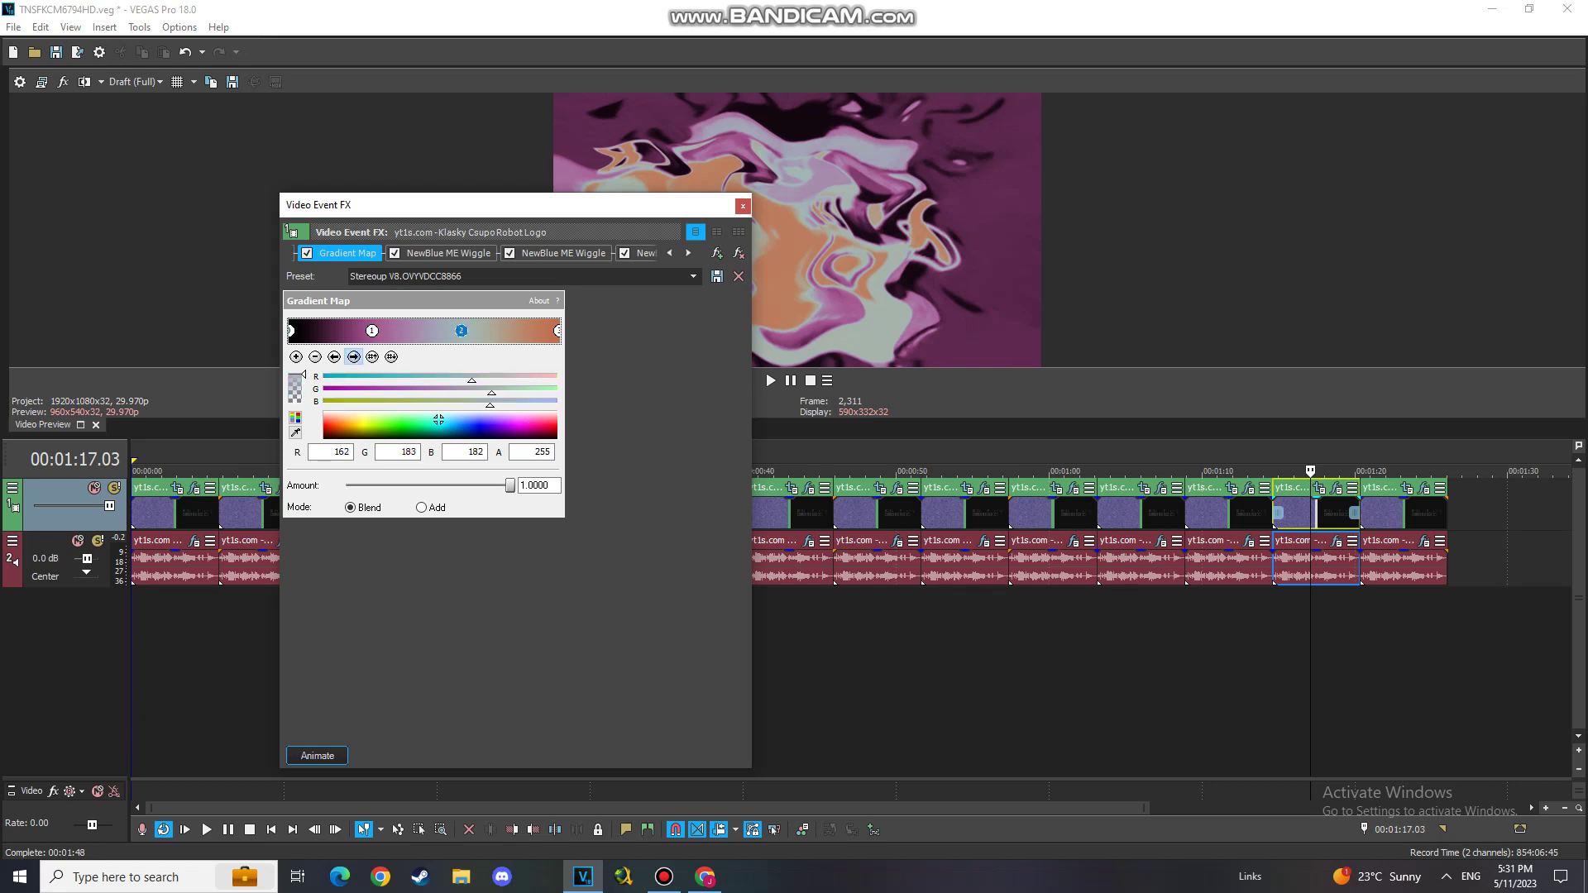
click(447, 253)
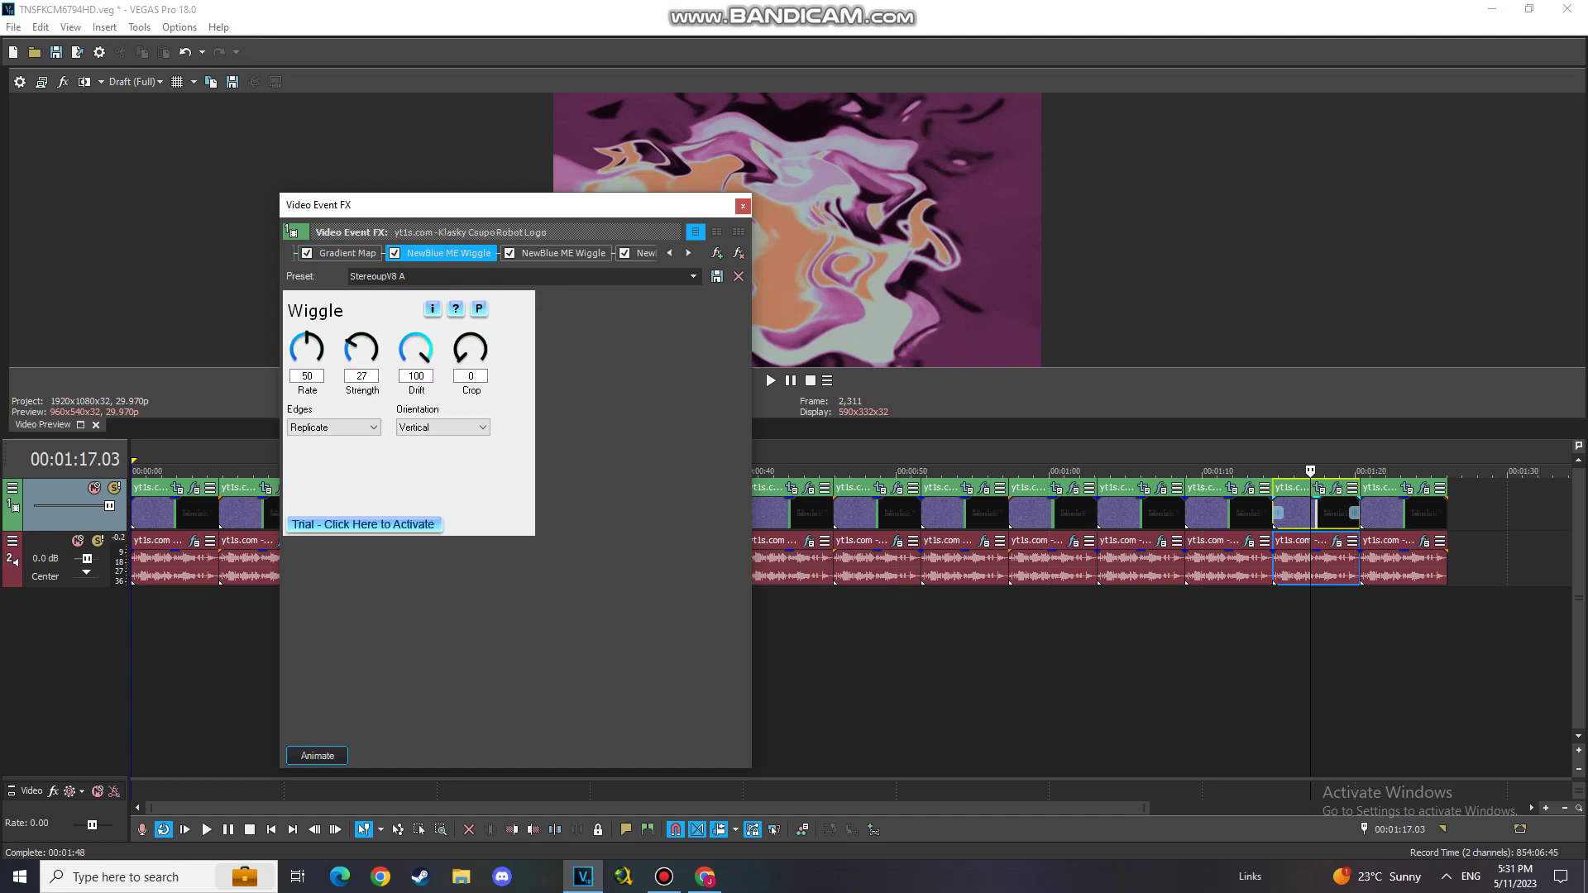
click(564, 253)
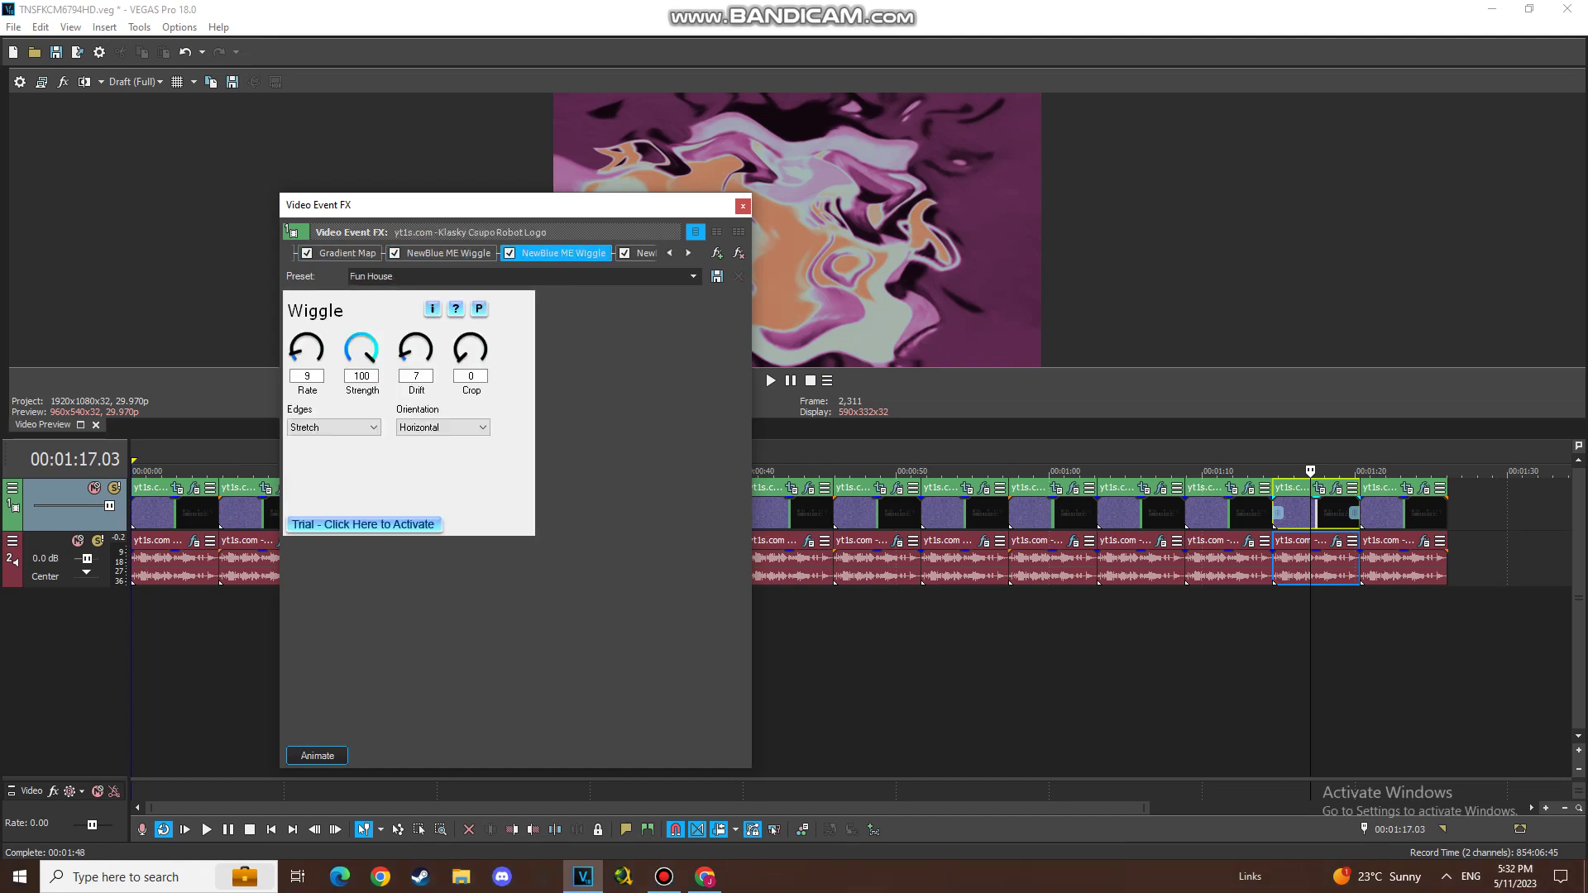
click(688, 254)
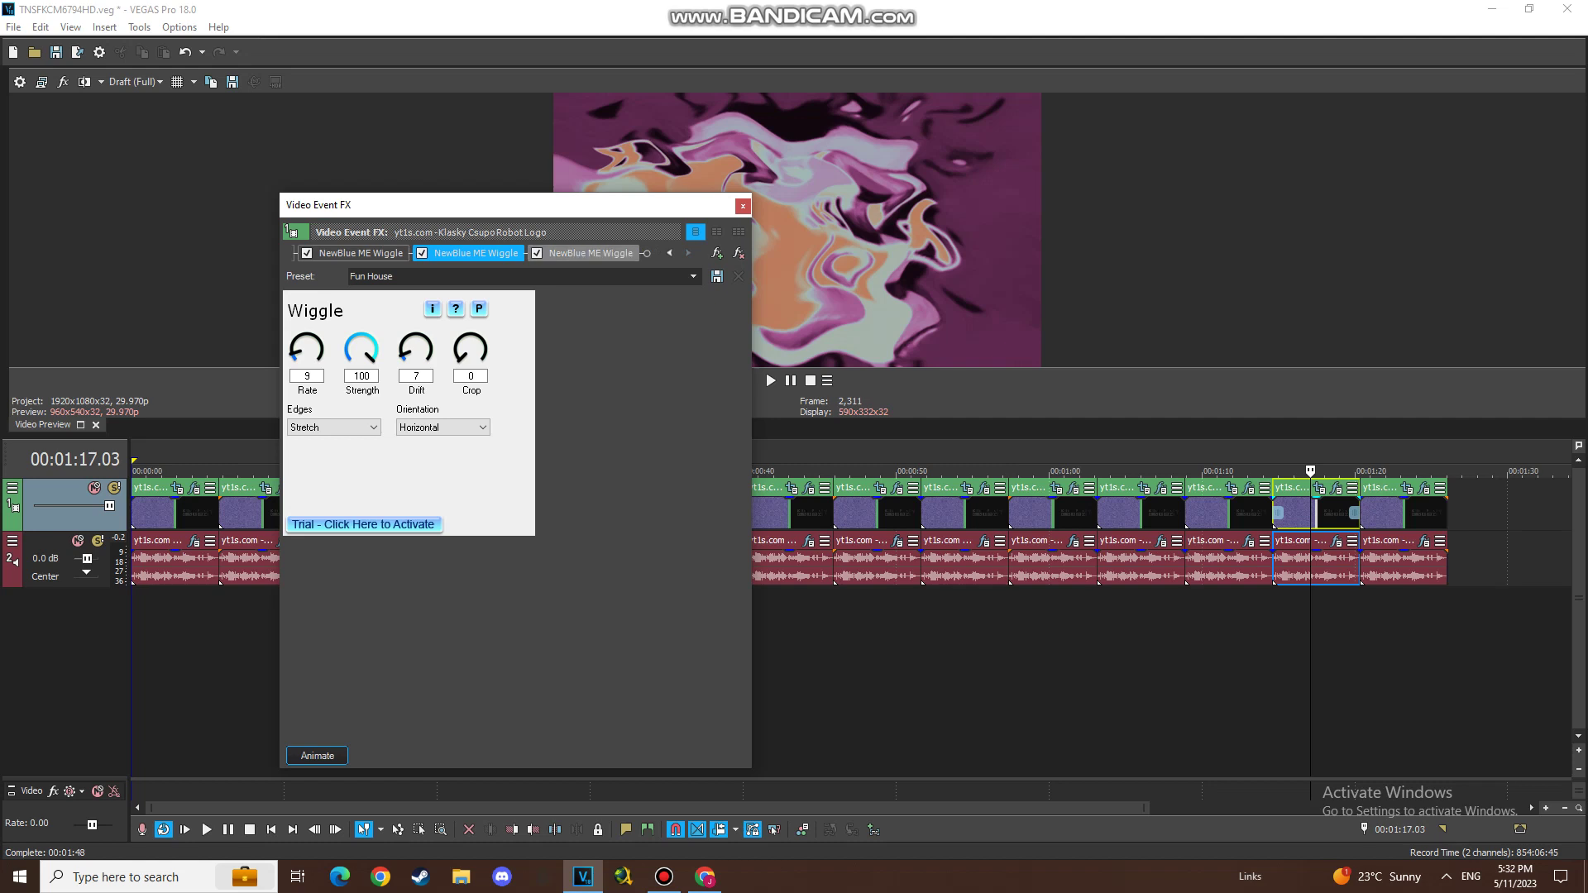
click(591, 253)
click(743, 206)
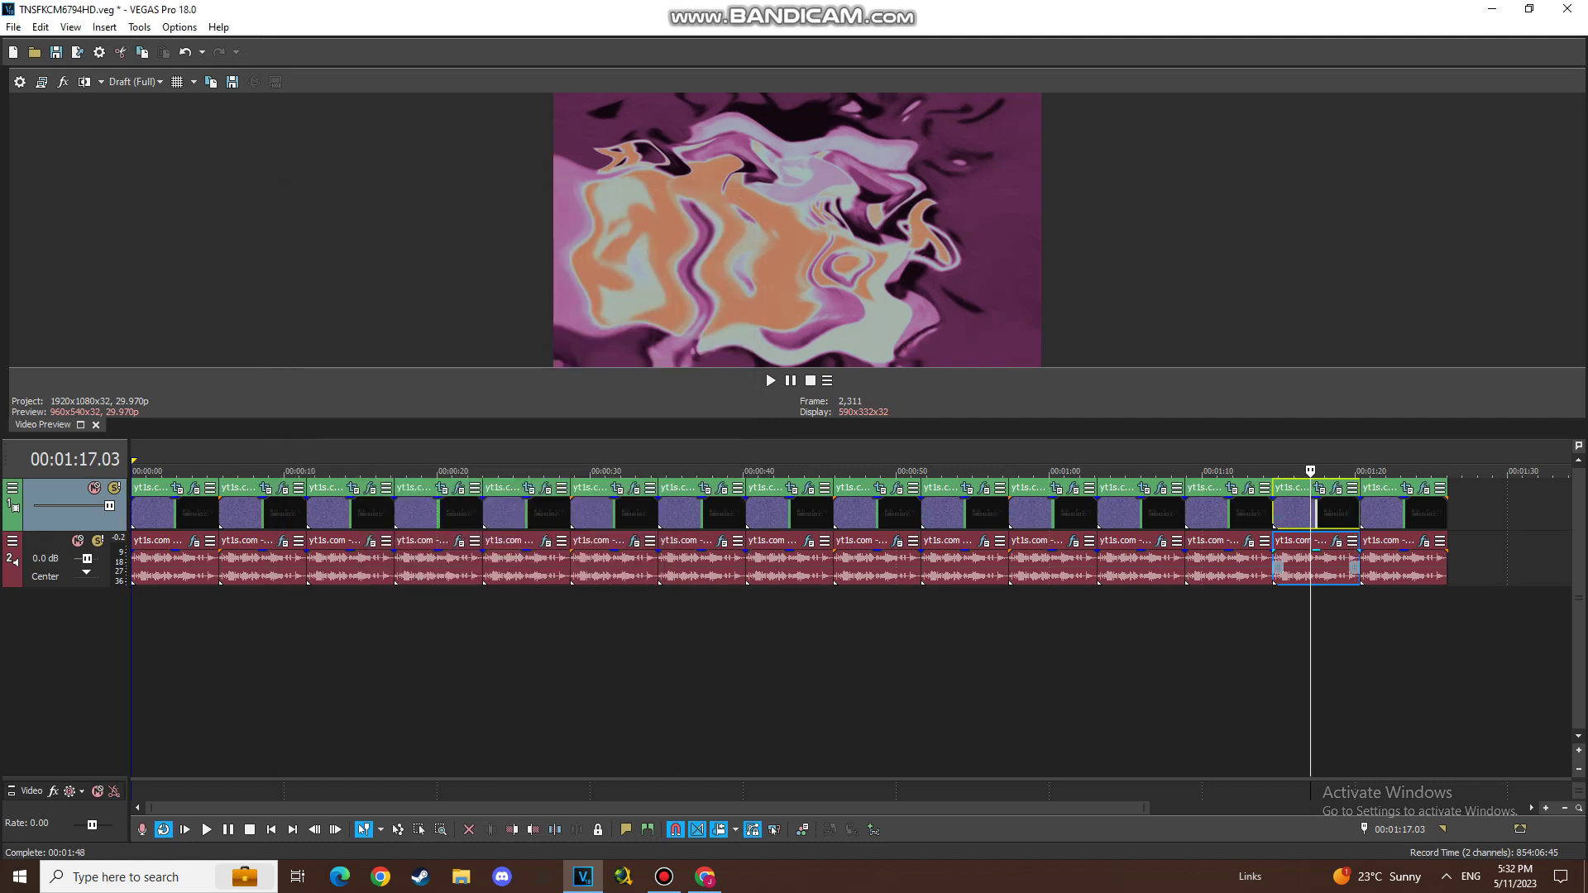
Step: Review the fourteenth clip's audio effects: ExpressFX Chorus, Chorus, Orange Vocoder, tb_grumblebum and IL Vocodex, closing them when done
click(1337, 541)
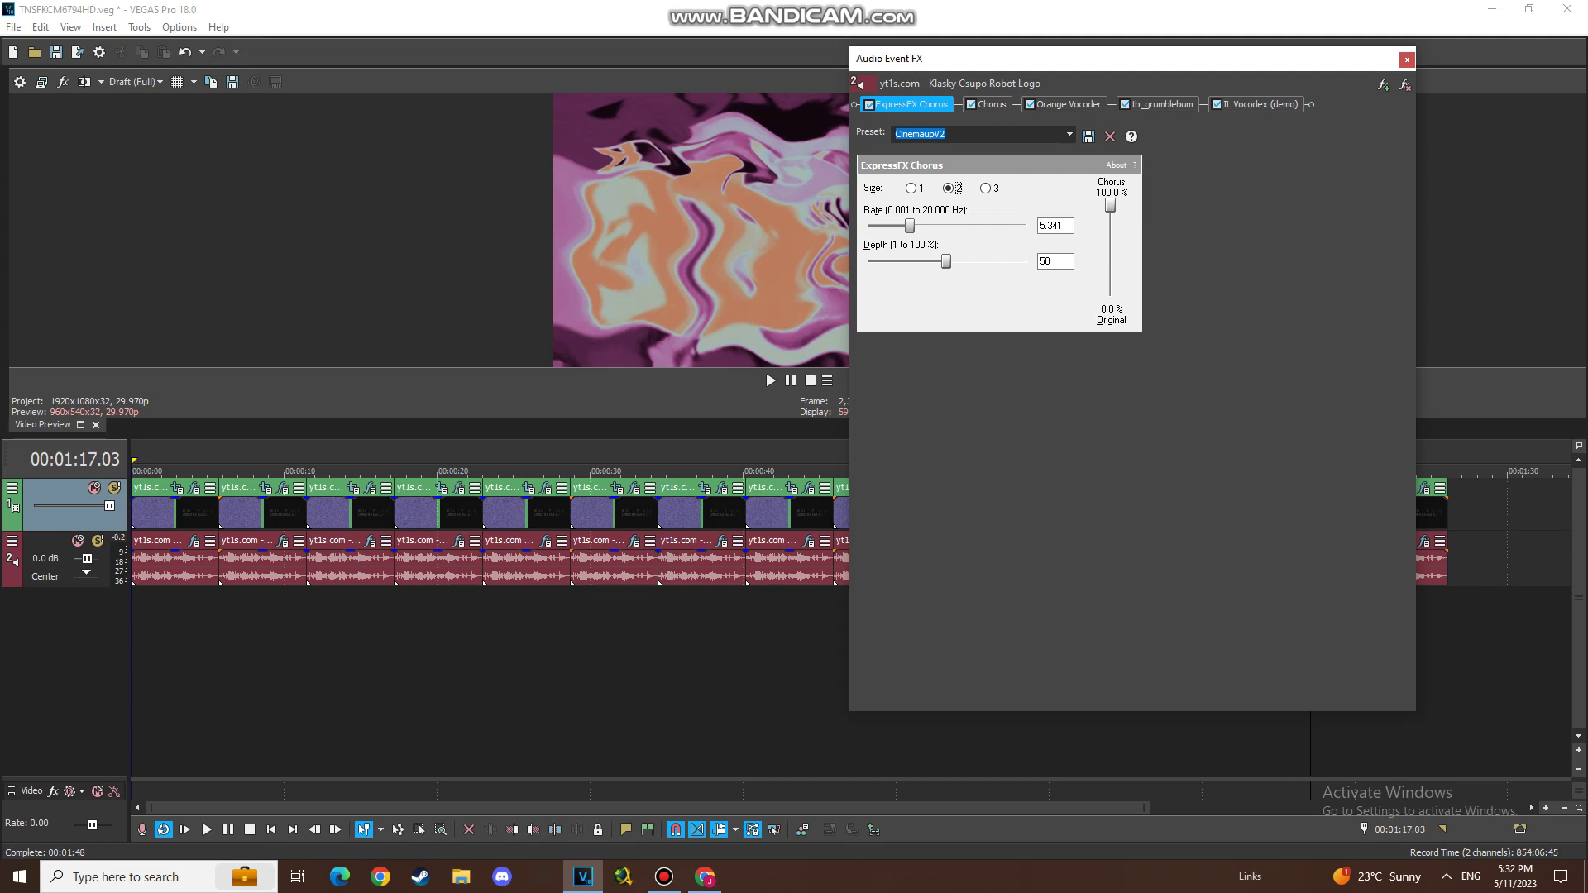
click(992, 105)
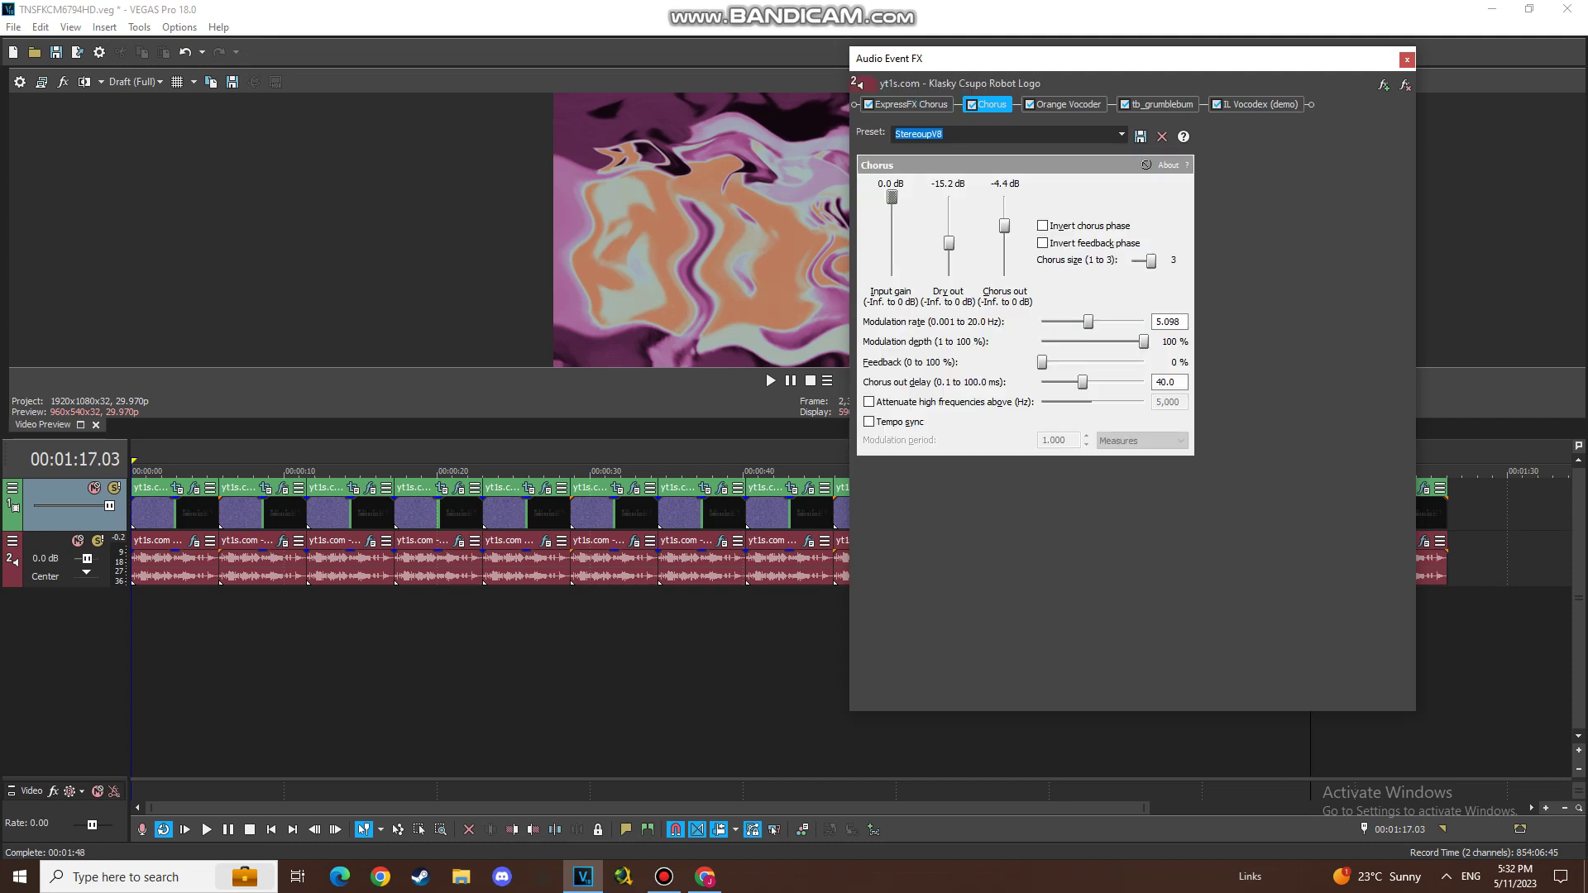
click(1068, 105)
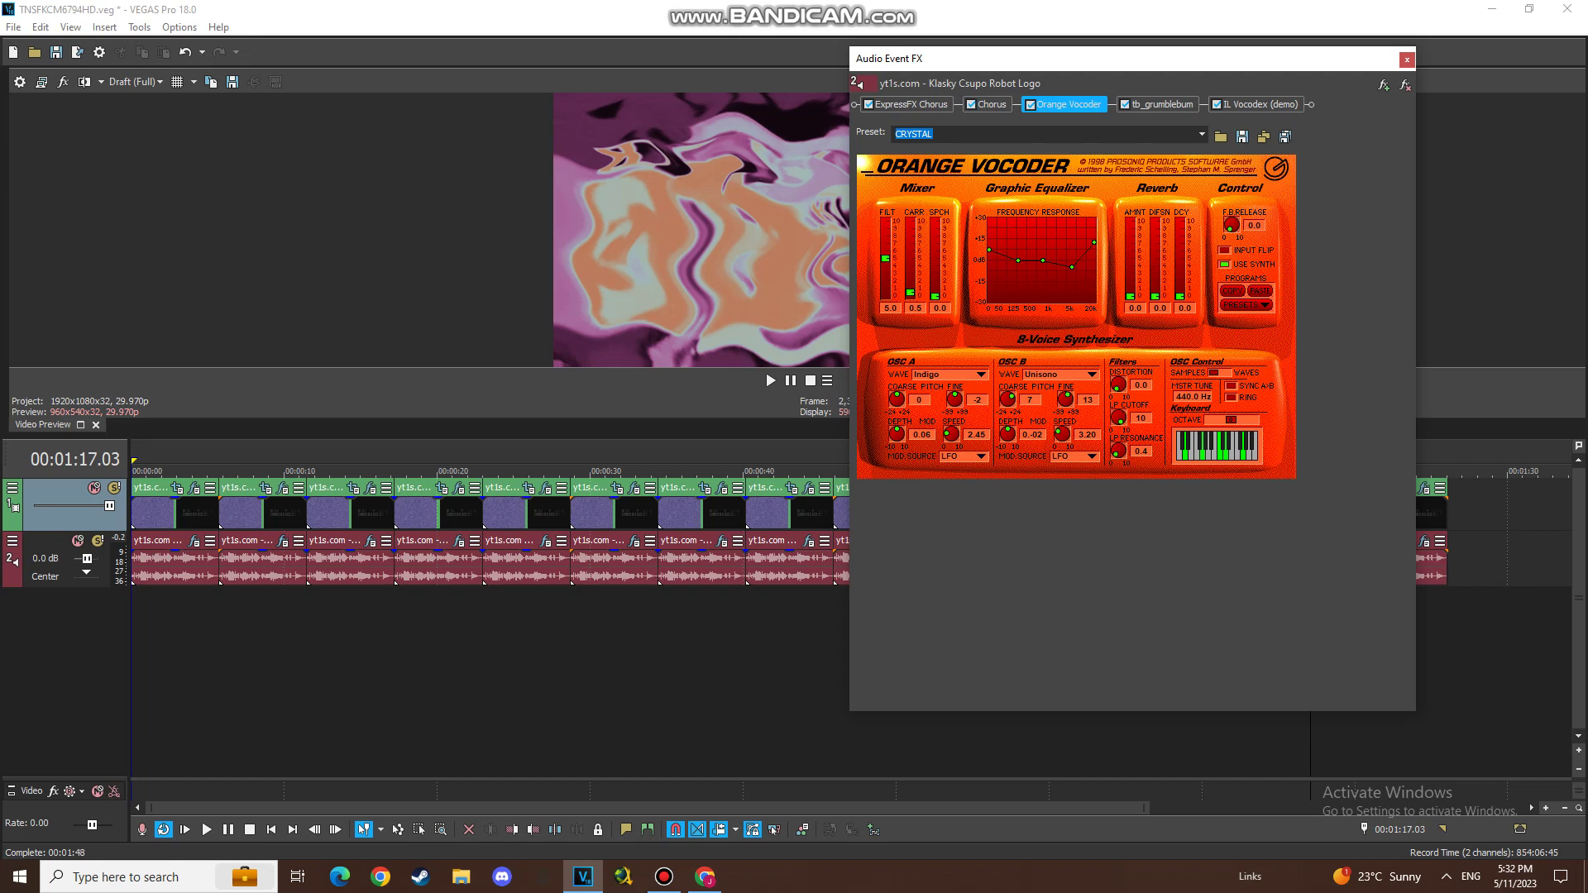
click(1162, 105)
click(1260, 105)
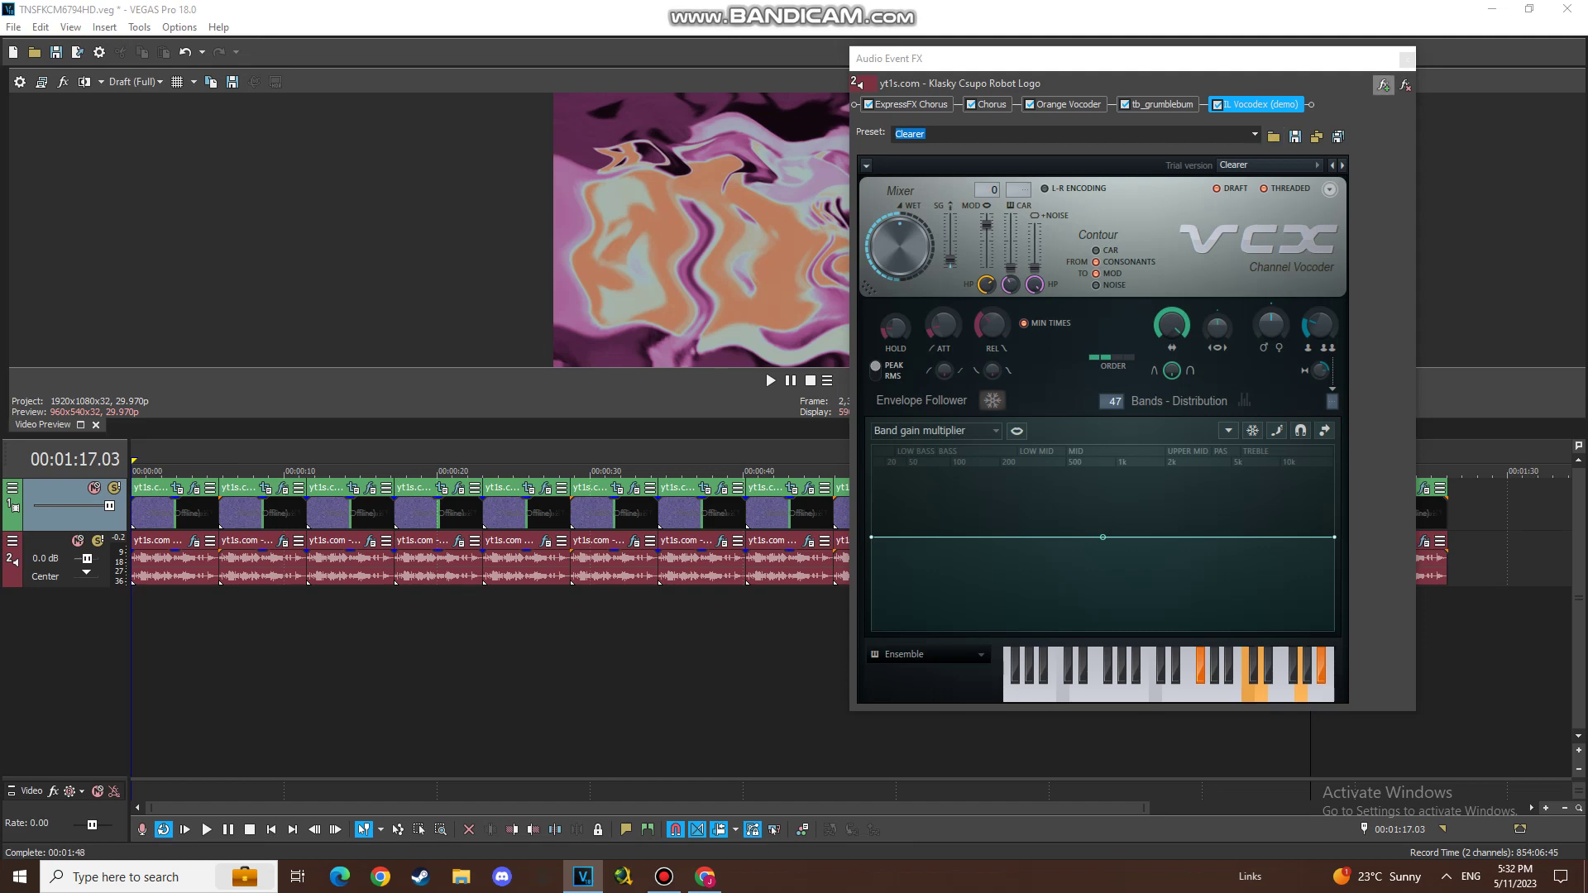
click(1408, 60)
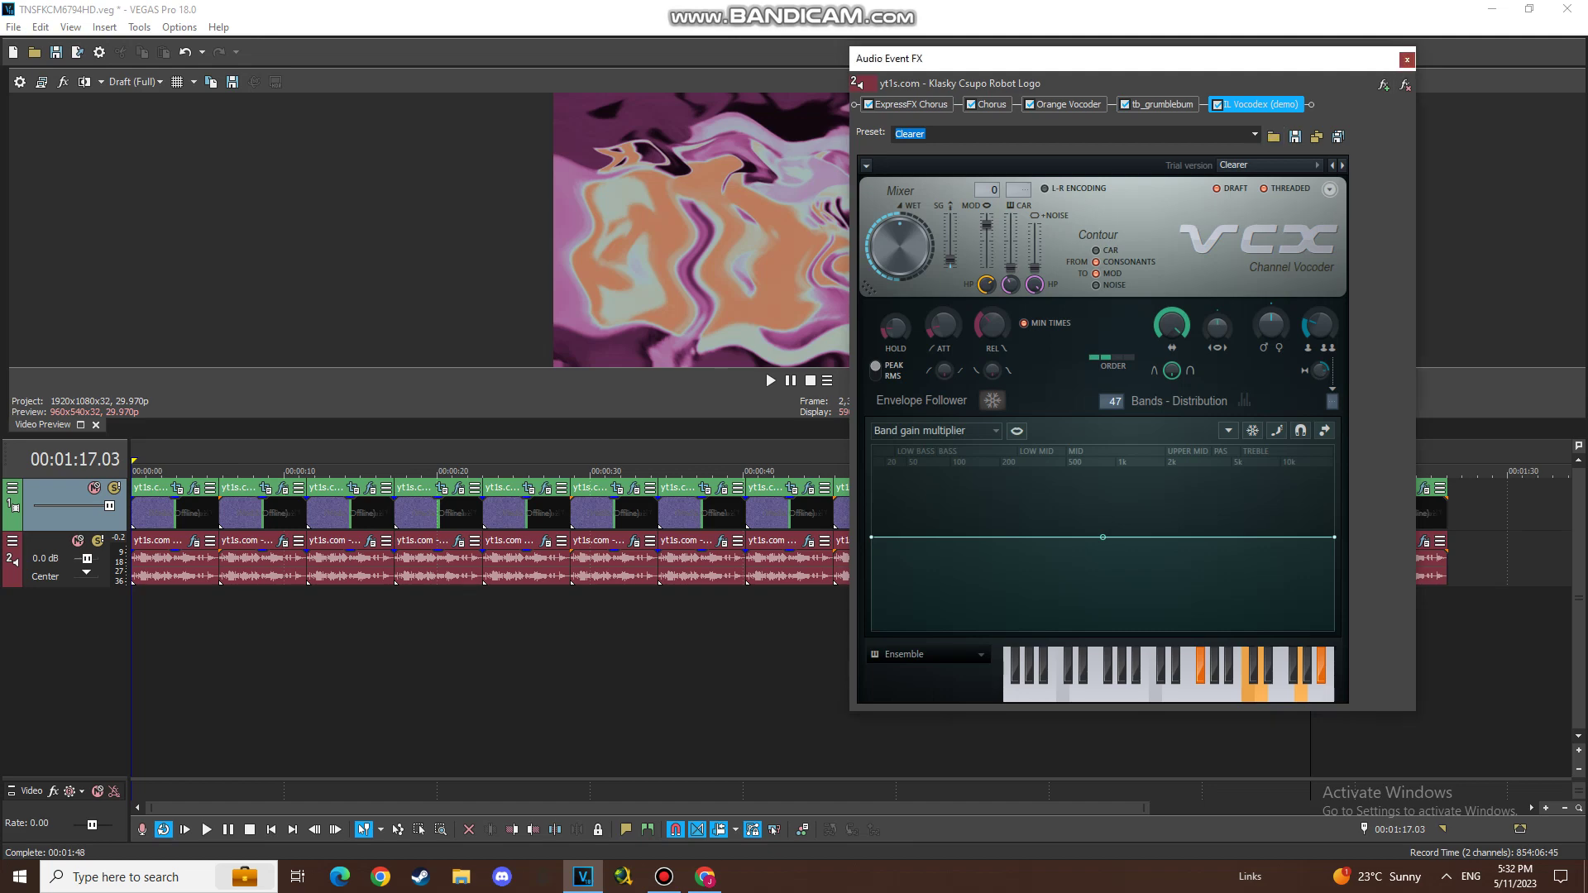
Step: Close the fourteenth clip's audio effects and review Wave and both NewBlue ME Wiggle effects on the fifteenth clip
click(1406, 59)
click(1399, 563)
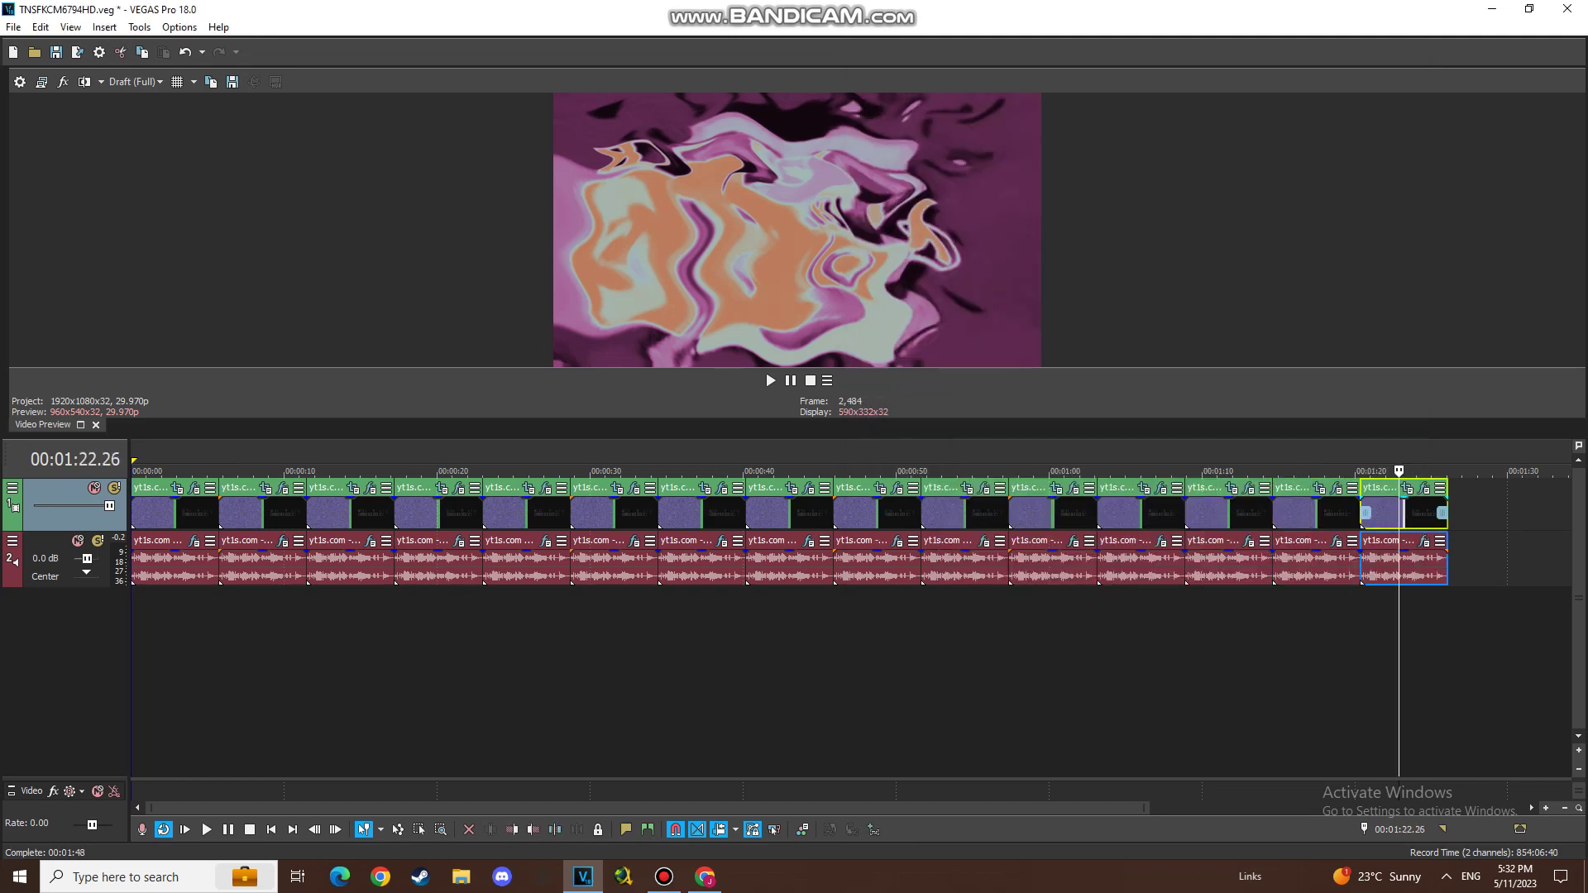
click(1425, 488)
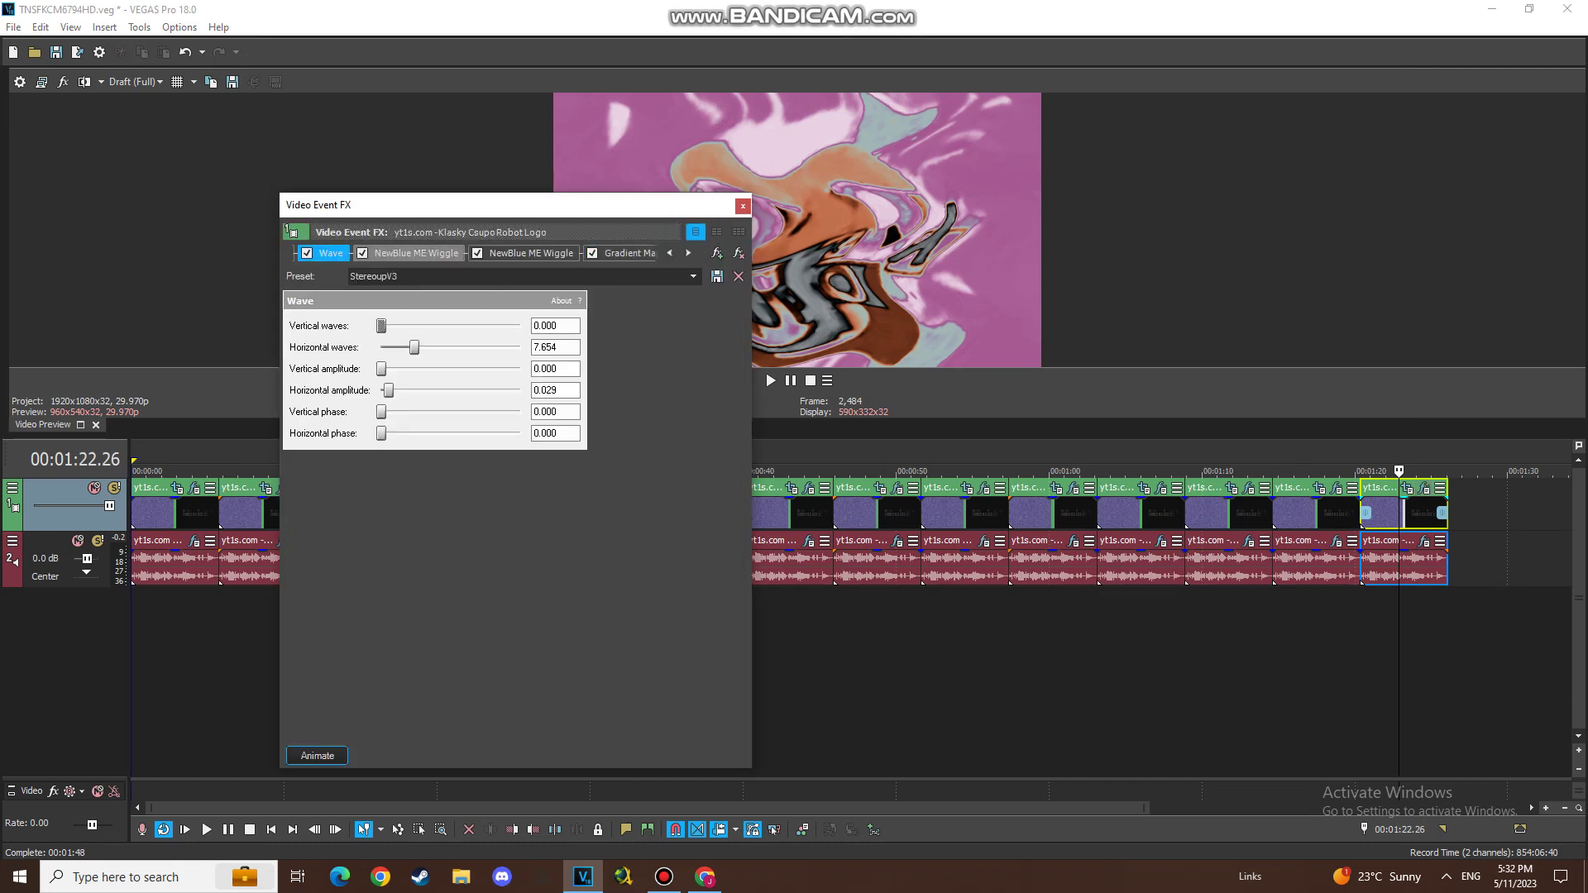
click(413, 253)
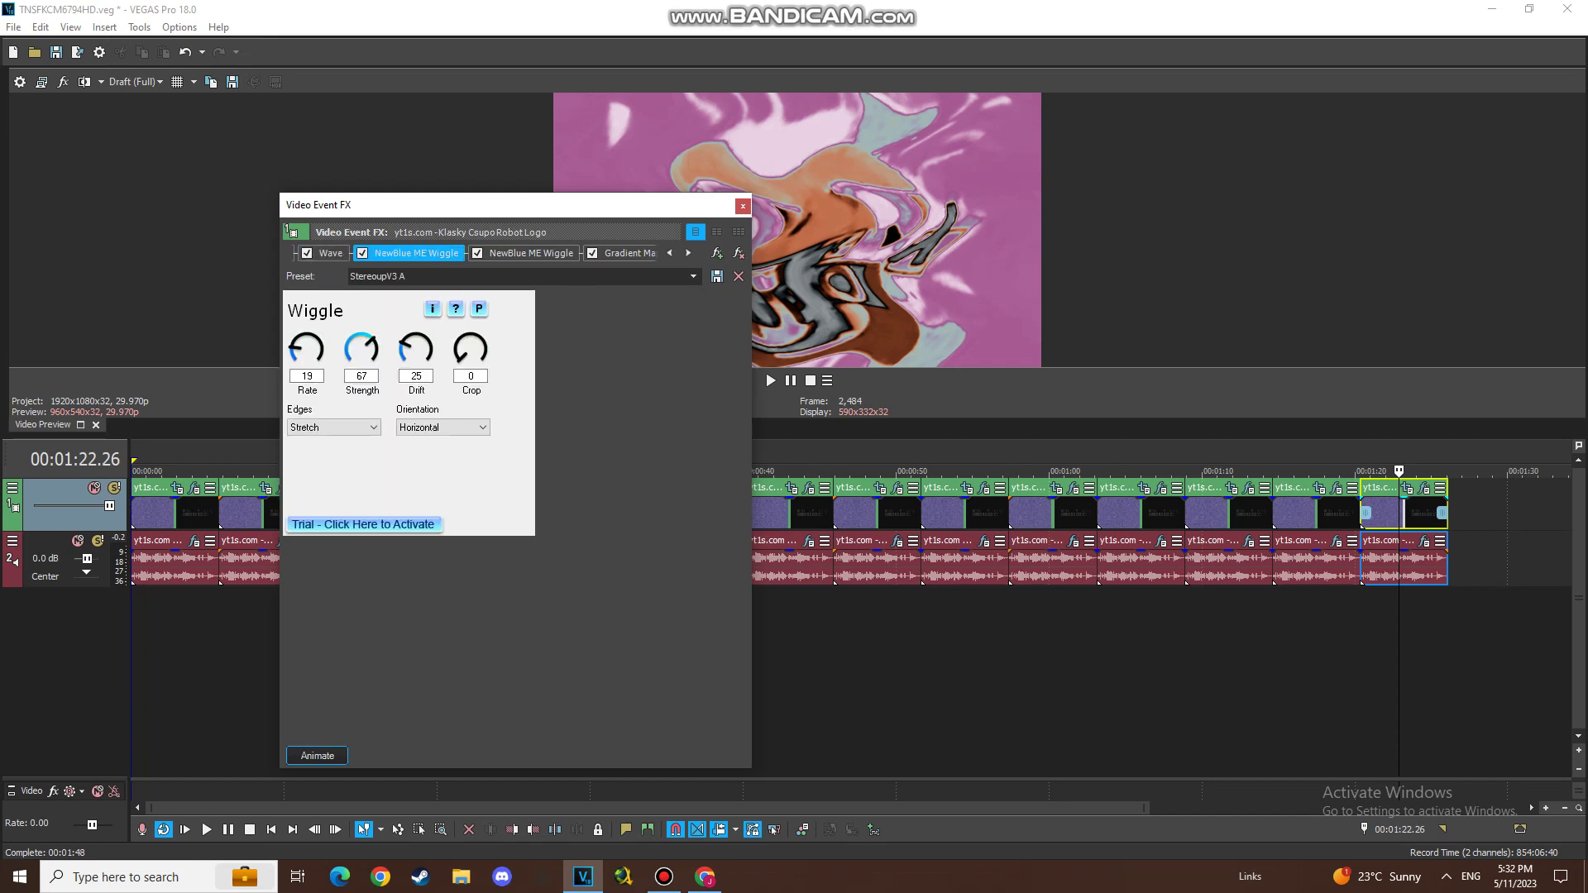
click(531, 253)
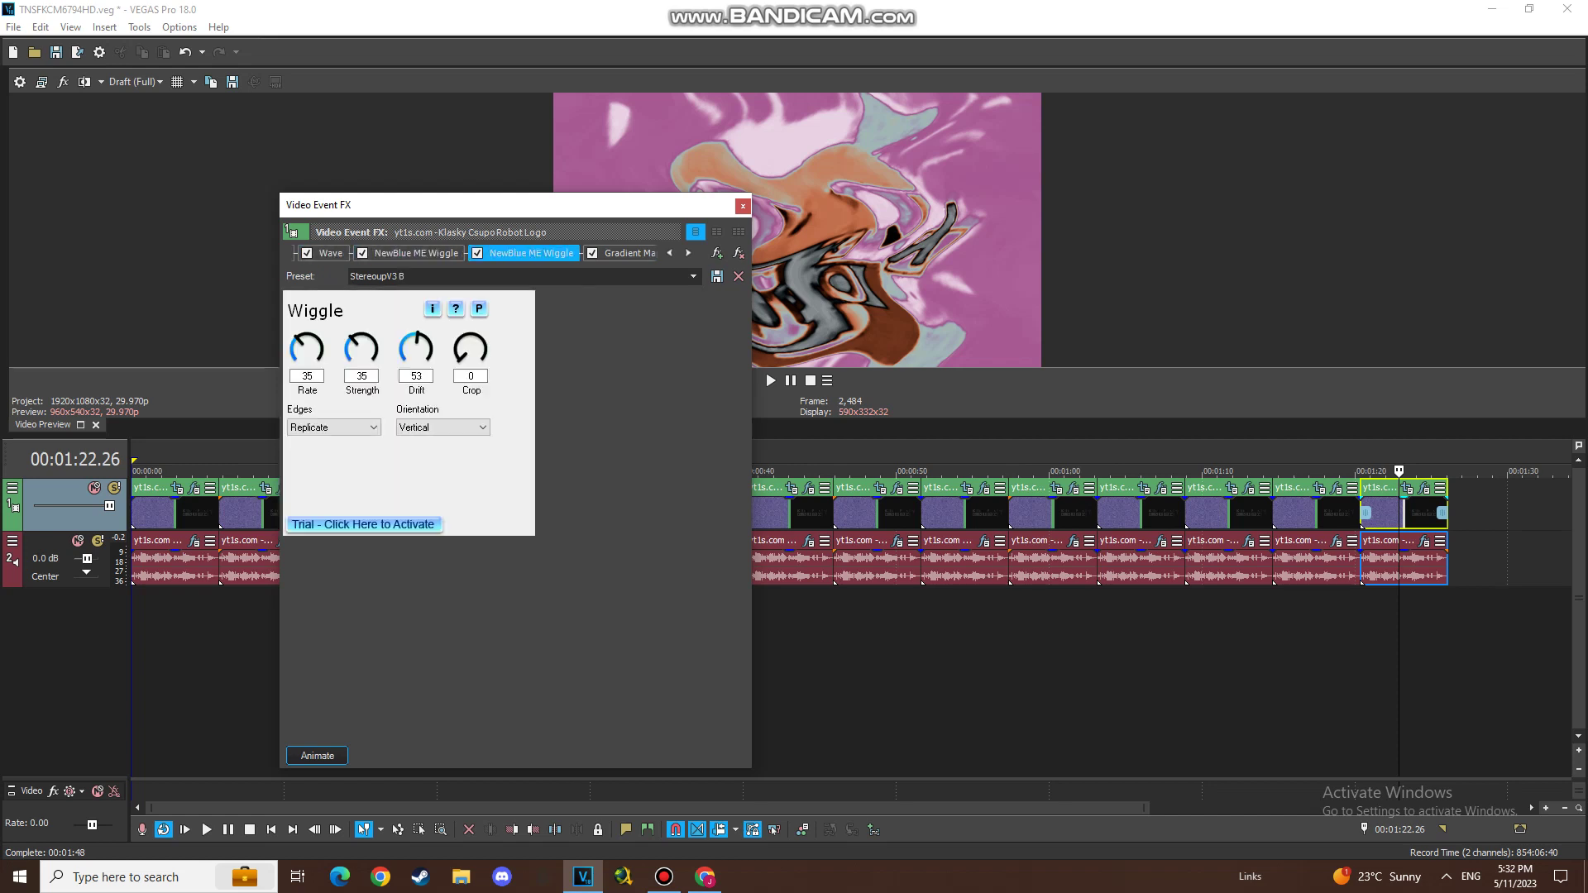
Step: Step through the color points of the fifteenth clip's Gradient Map, check its preset list, and close the video effects
click(622, 254)
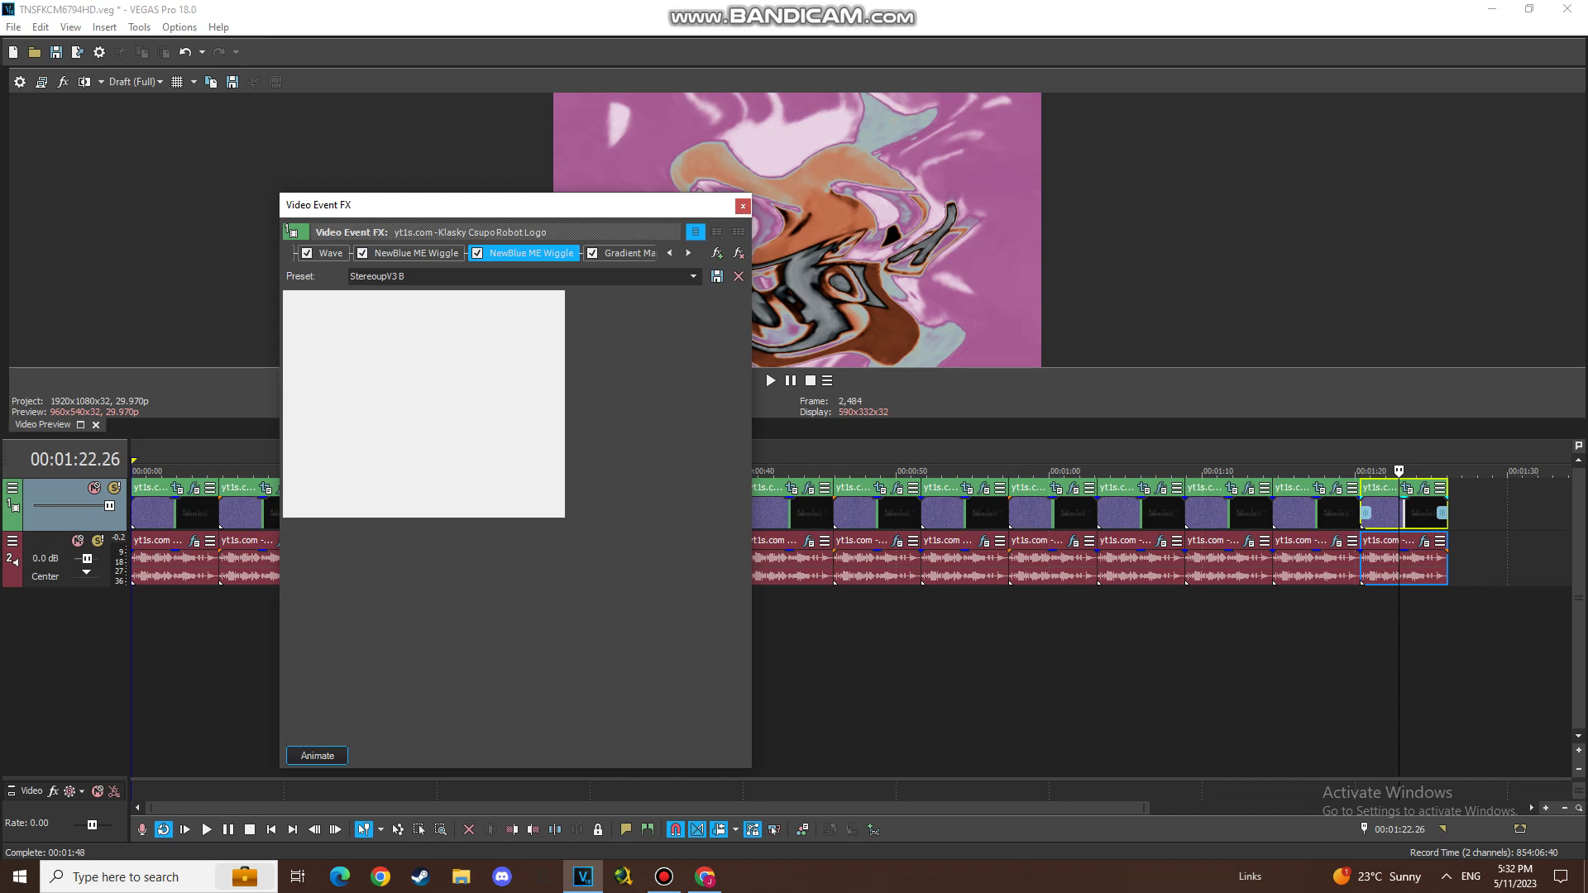
click(353, 358)
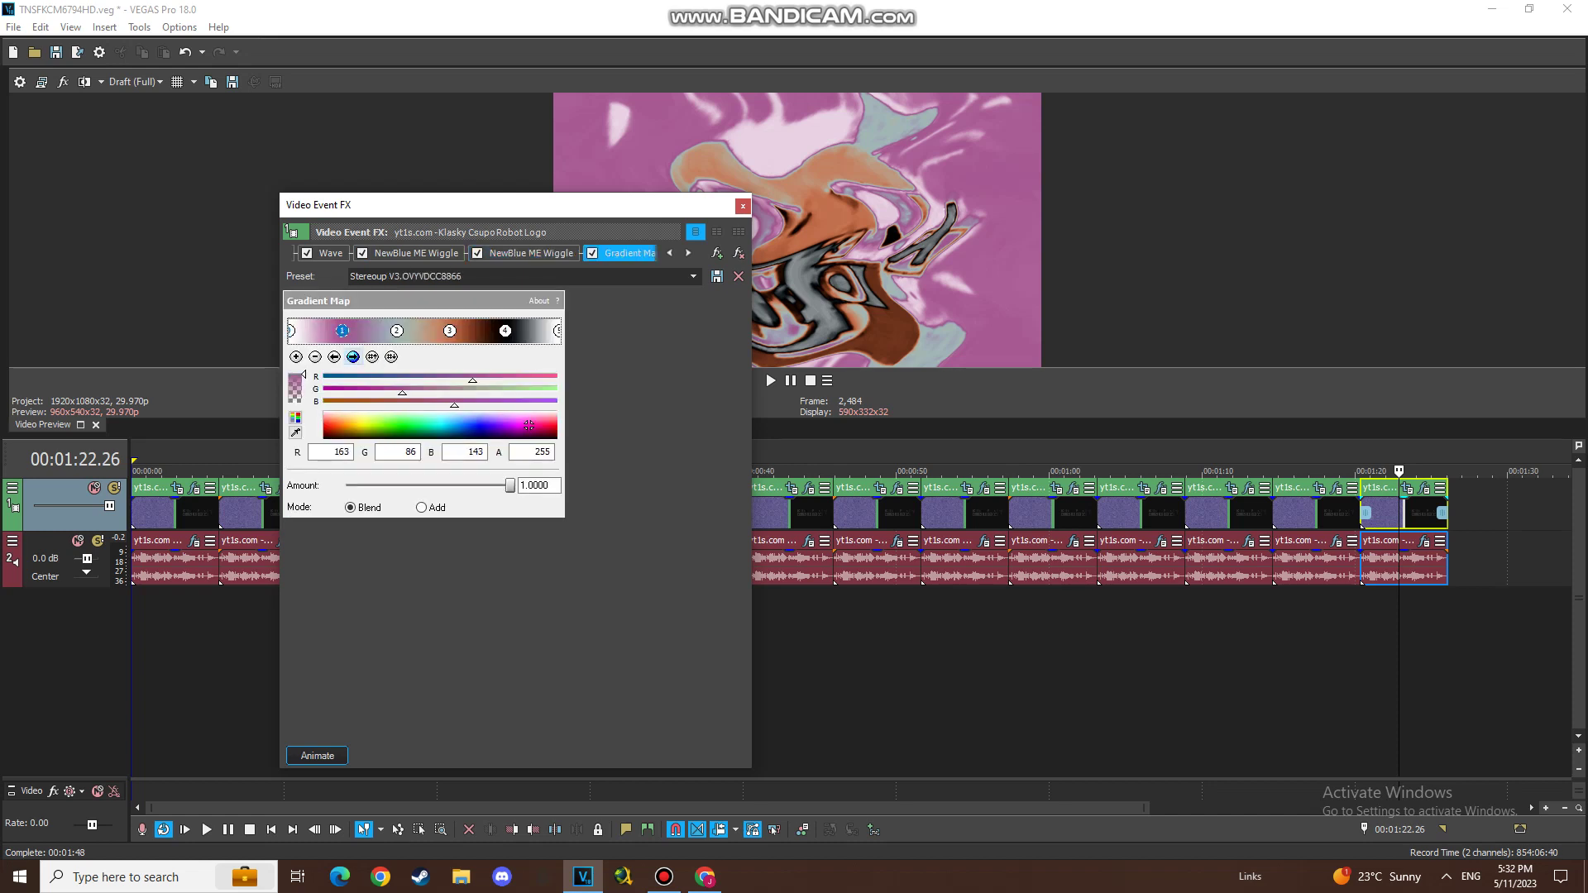
click(353, 357)
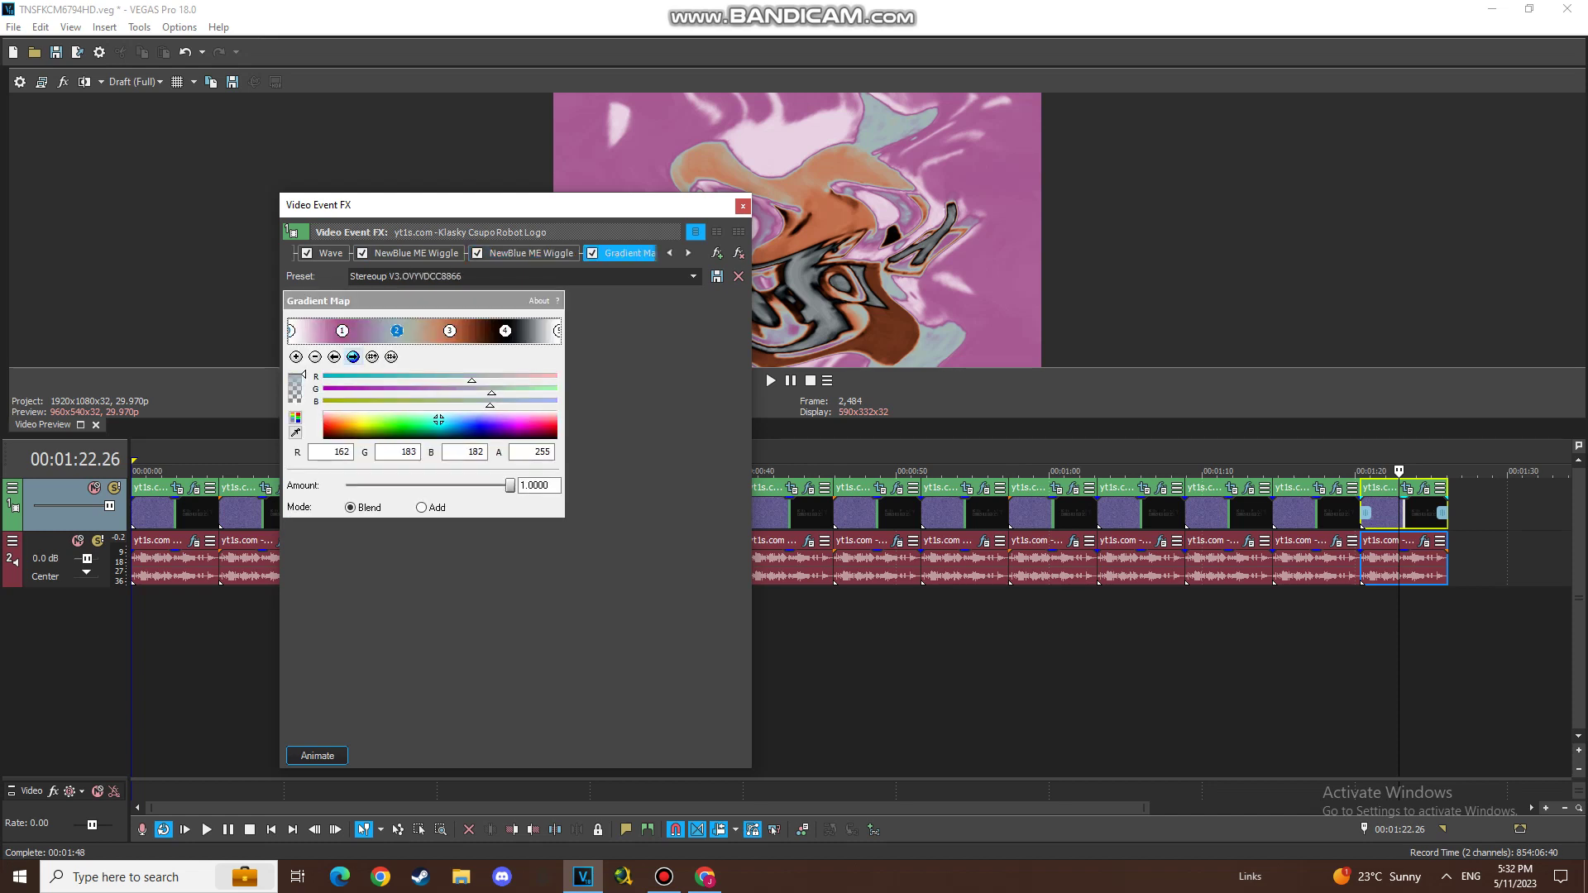
click(354, 358)
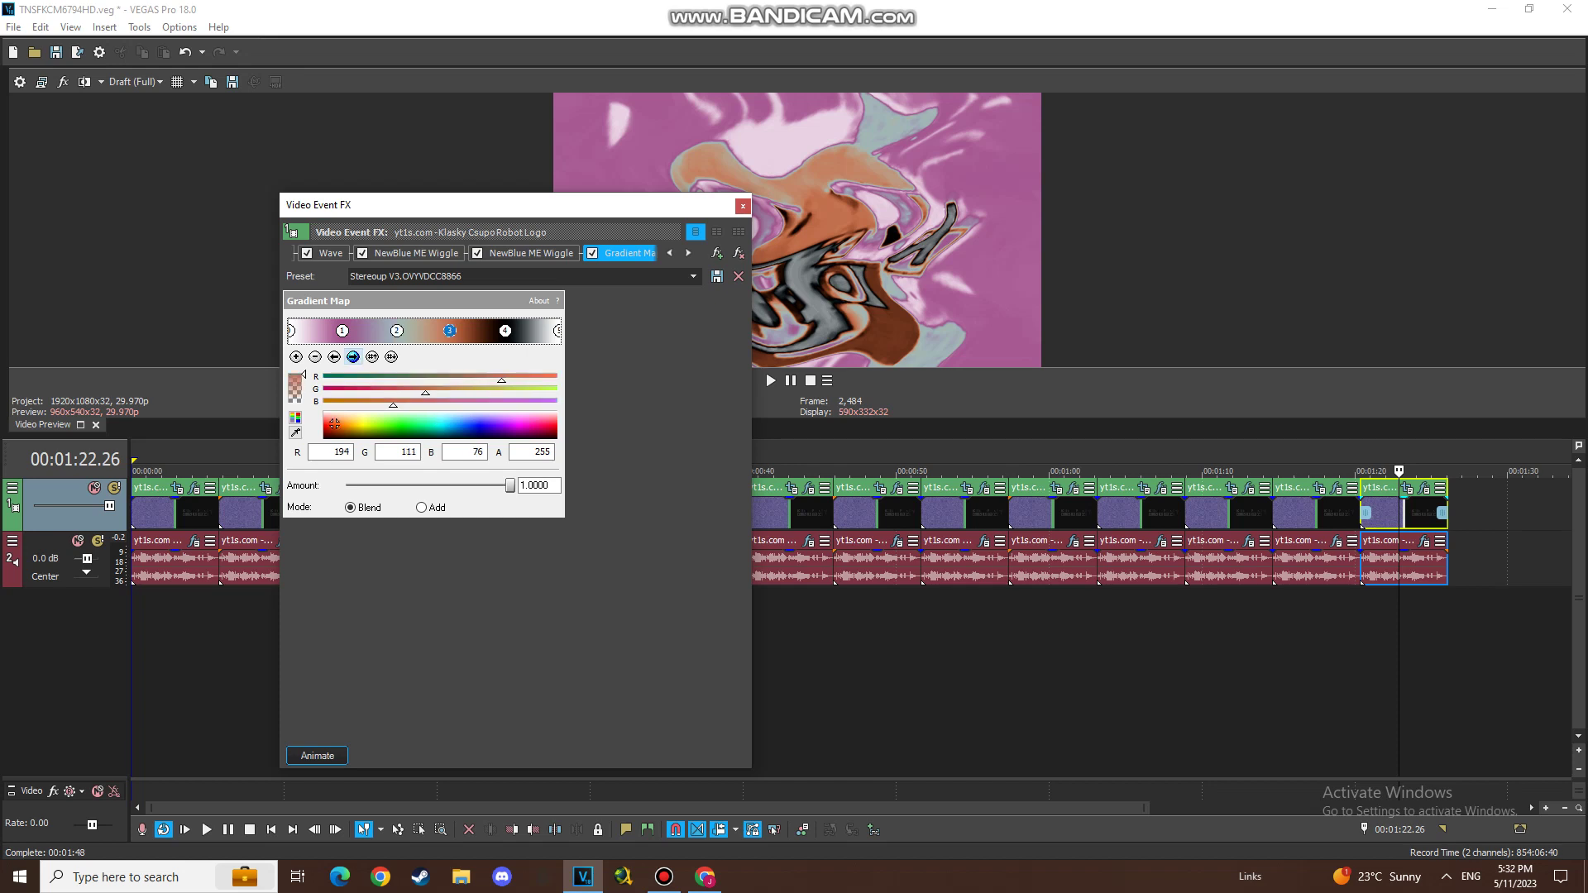
click(353, 357)
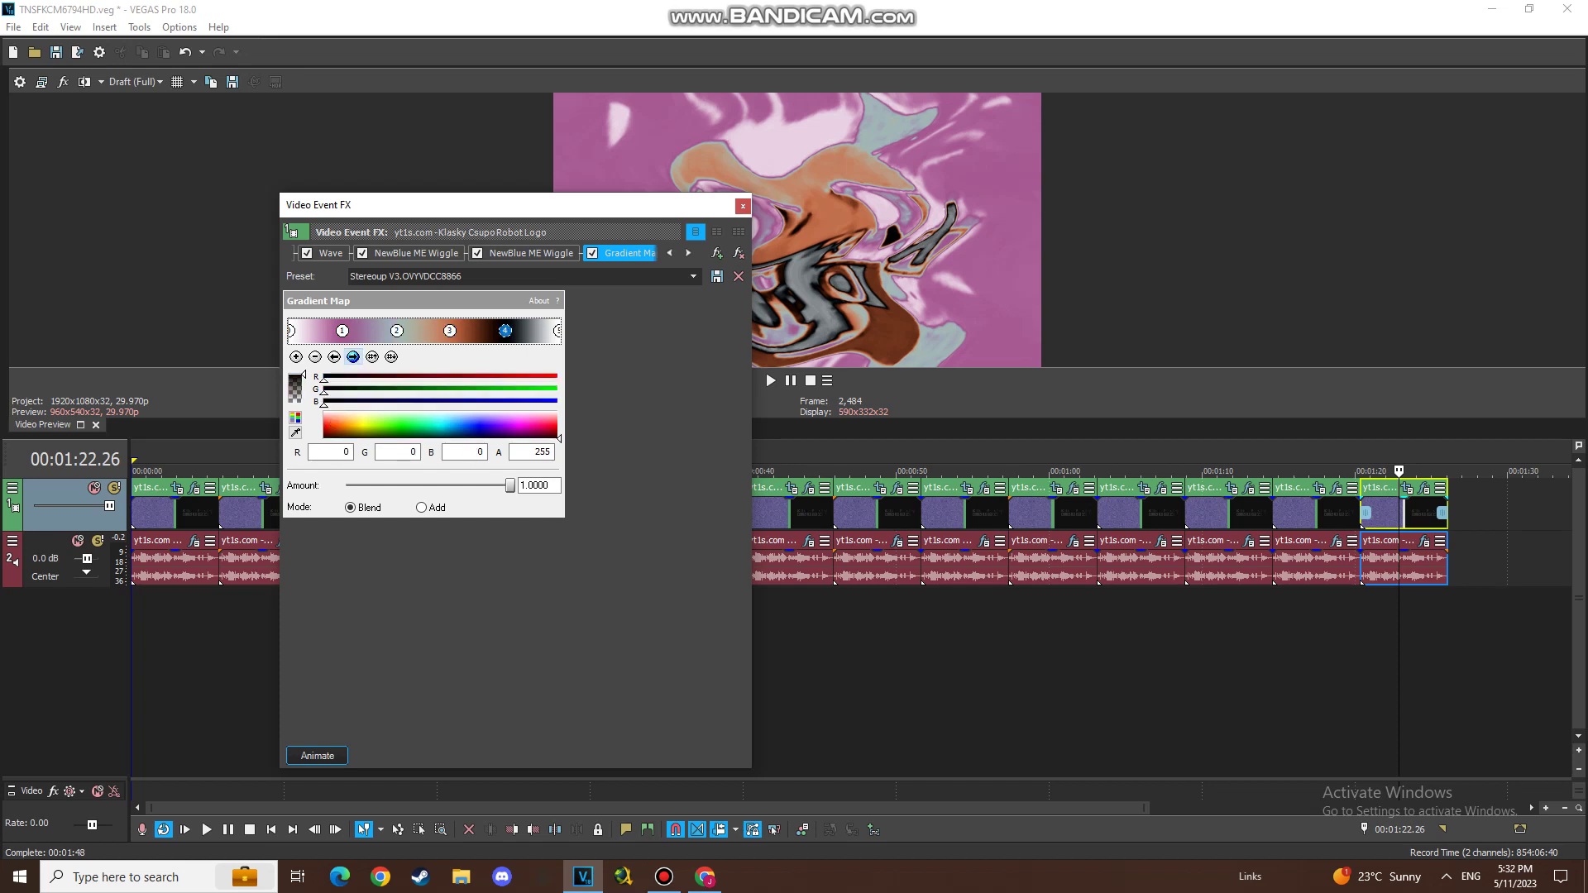
click(353, 357)
click(693, 277)
click(406, 604)
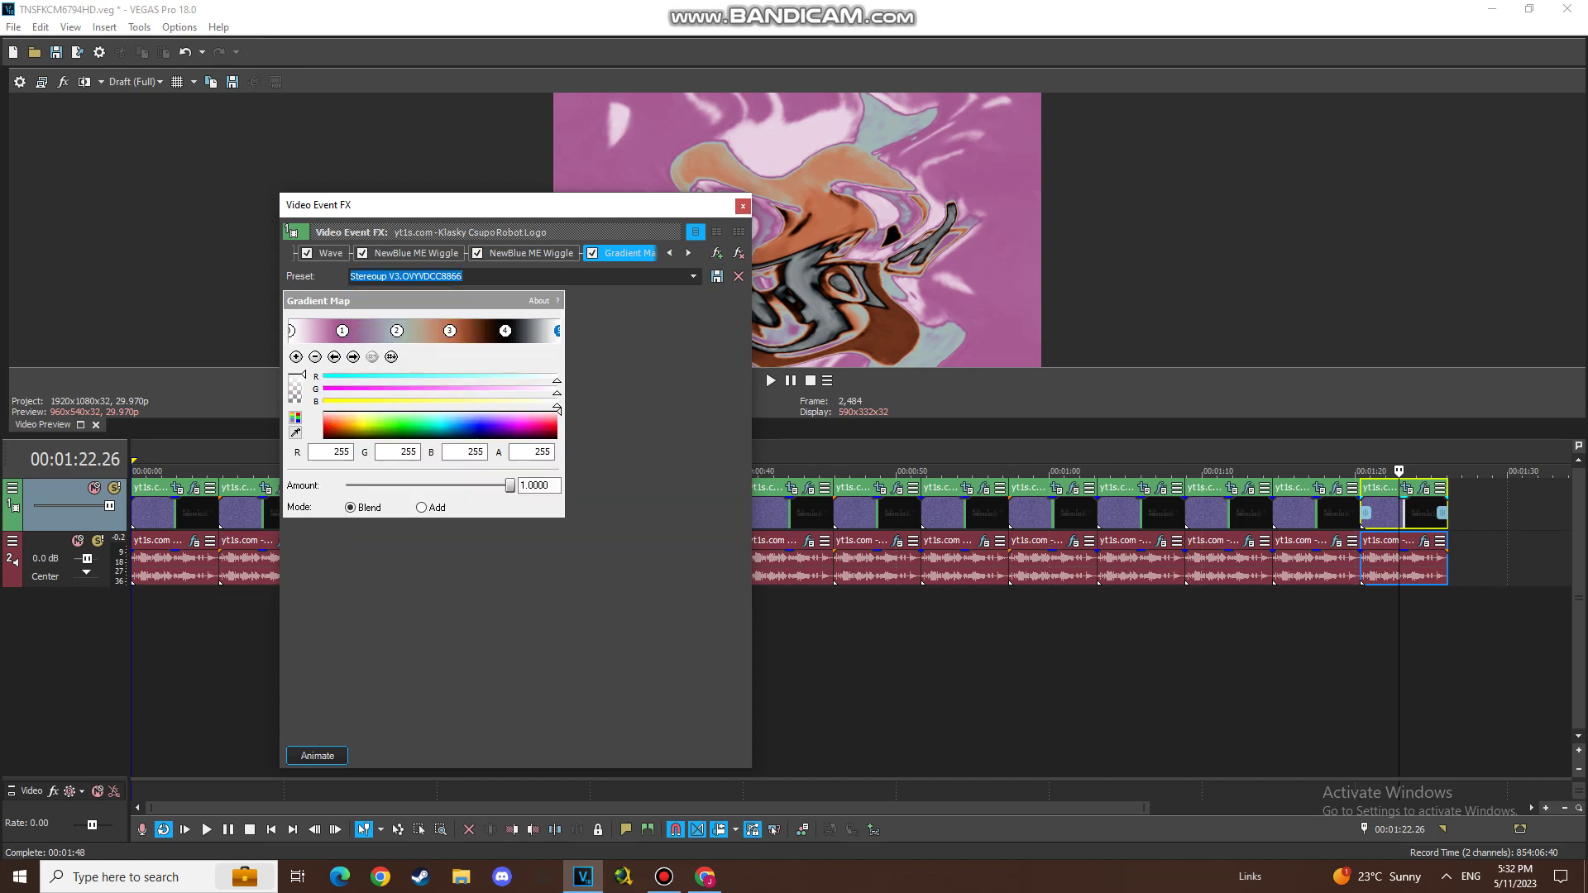
click(743, 206)
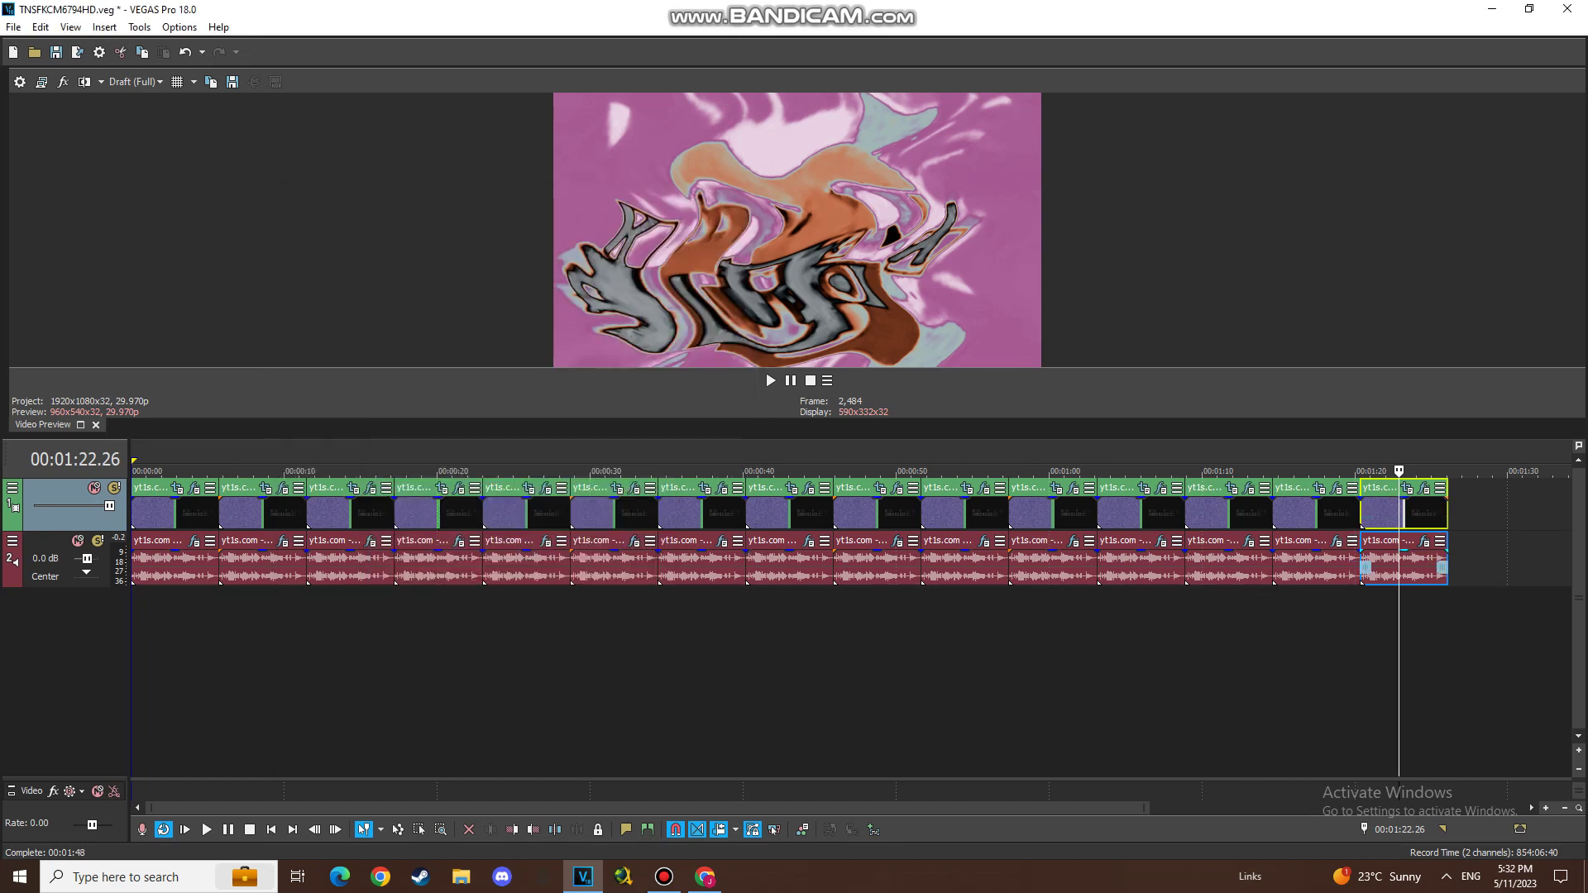
Step: Review the fifteenth clip's audio effects: Orange Vocoder, Chorus, tb_grumblebum and IL Vocodex, closing them when done
click(1425, 541)
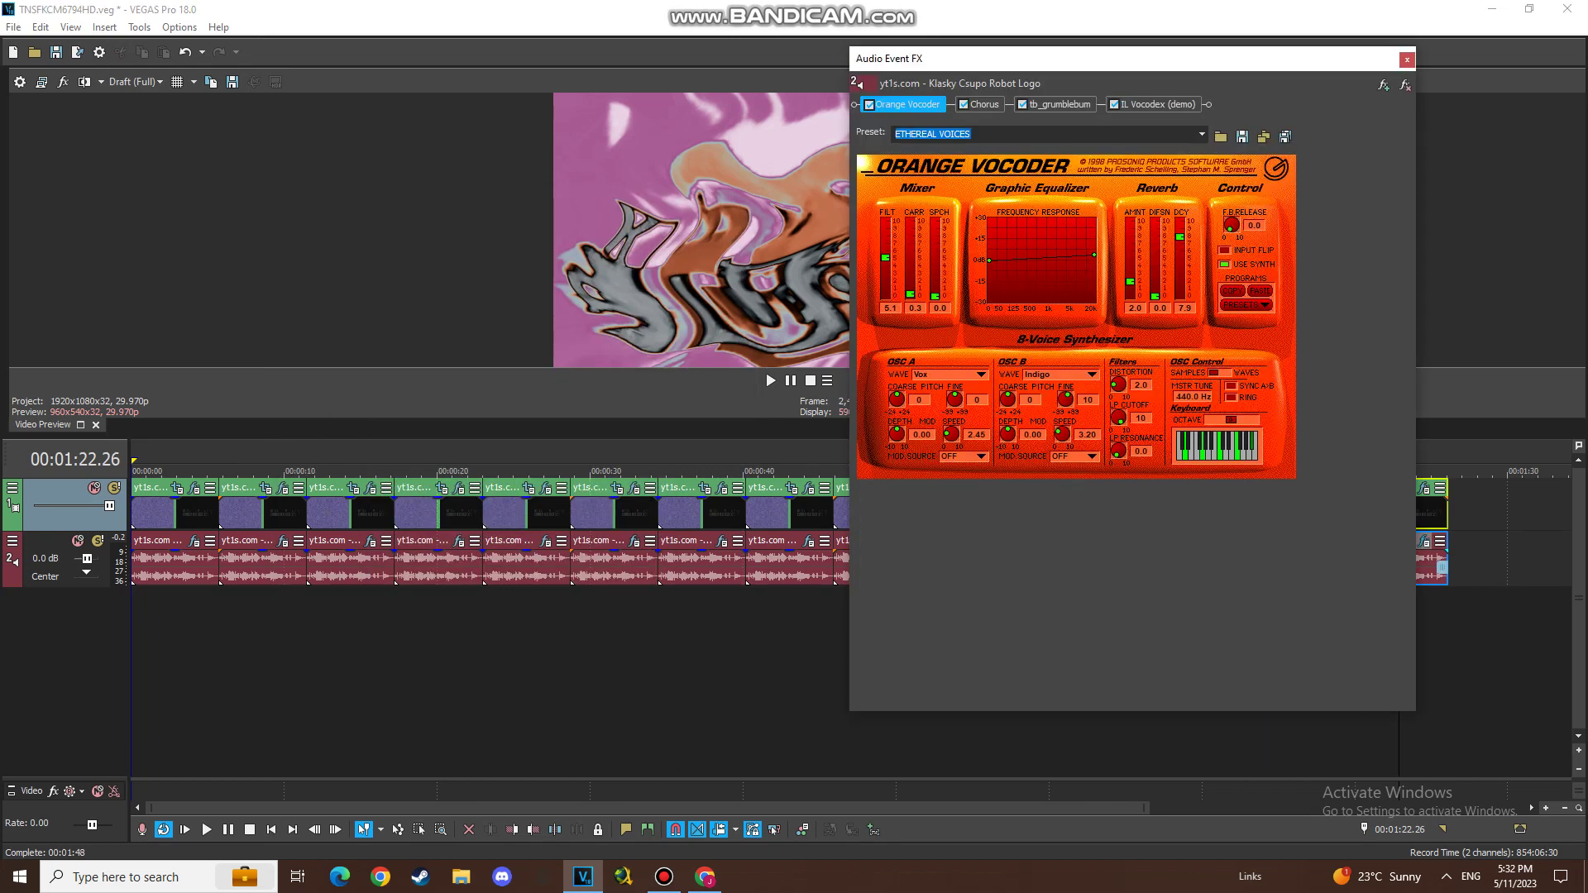
click(984, 105)
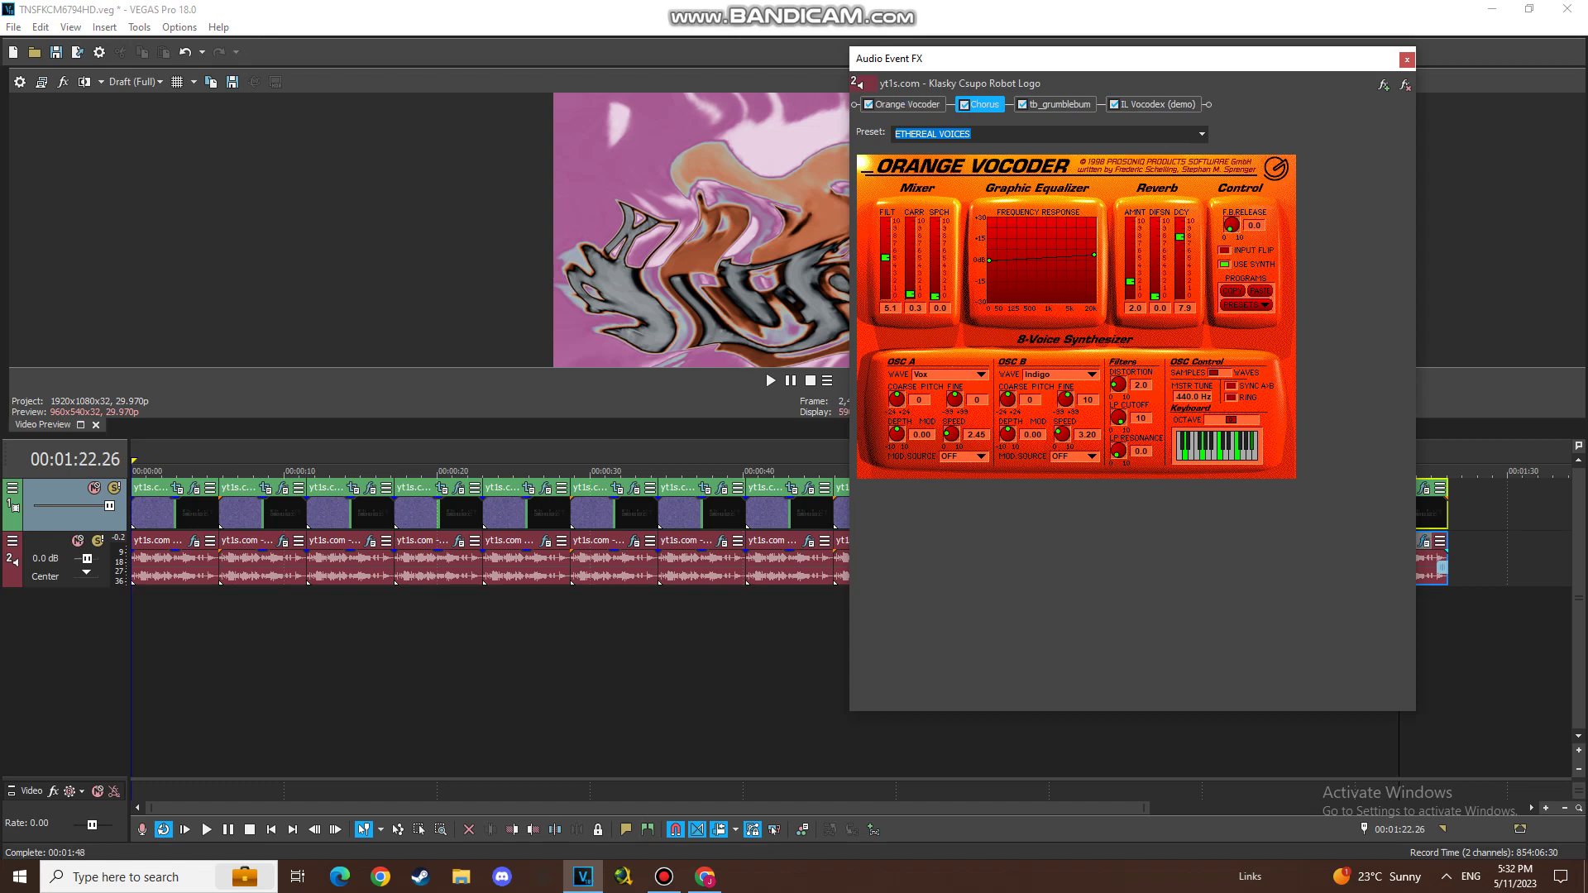
click(1060, 105)
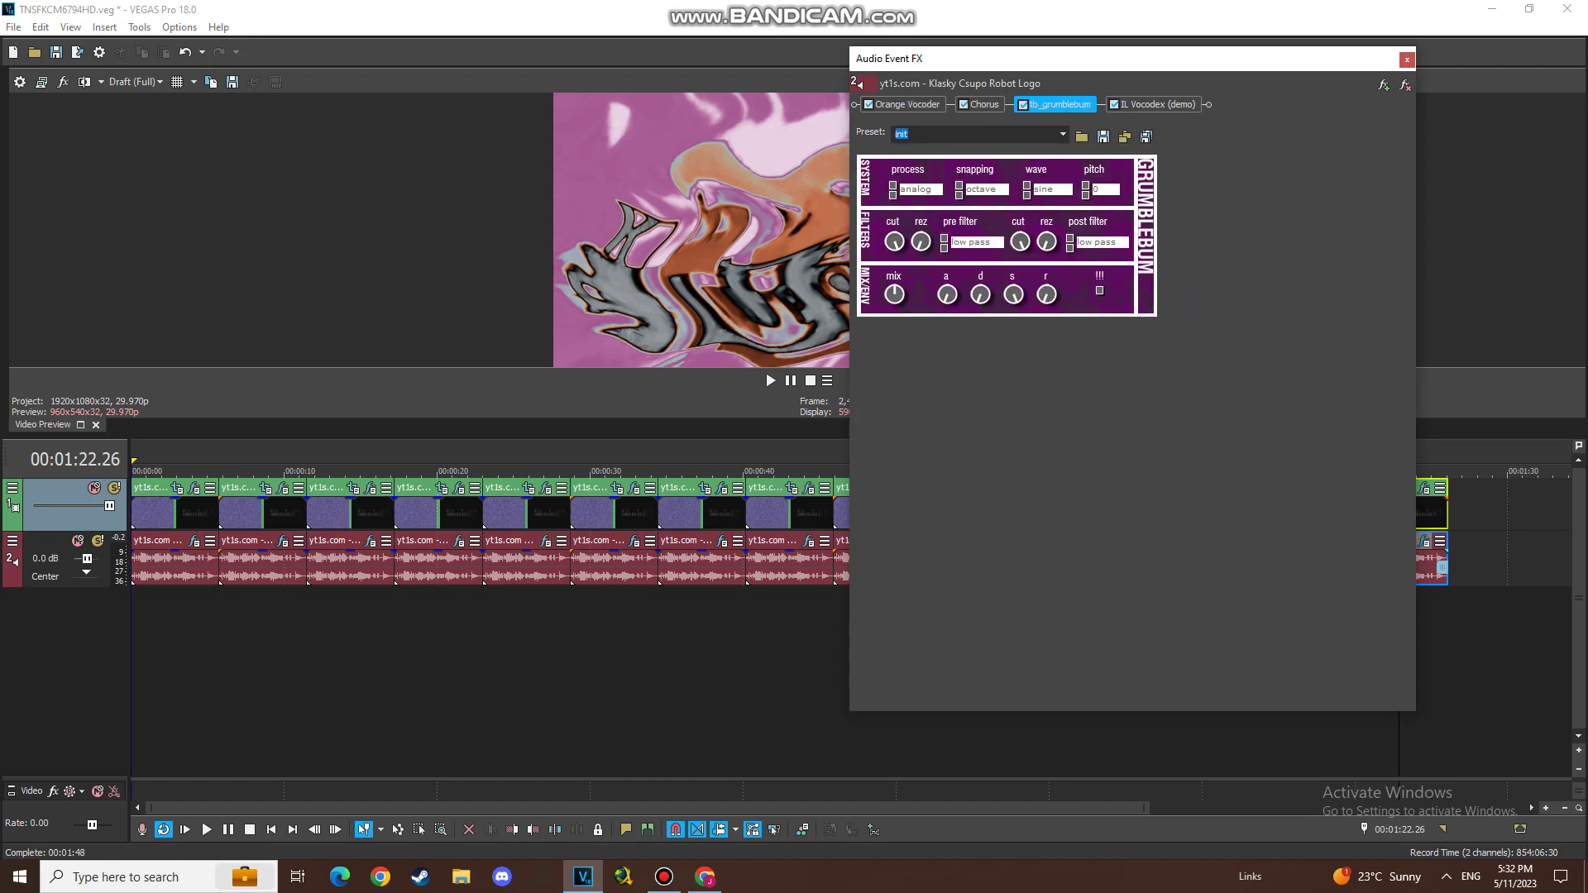
click(1157, 105)
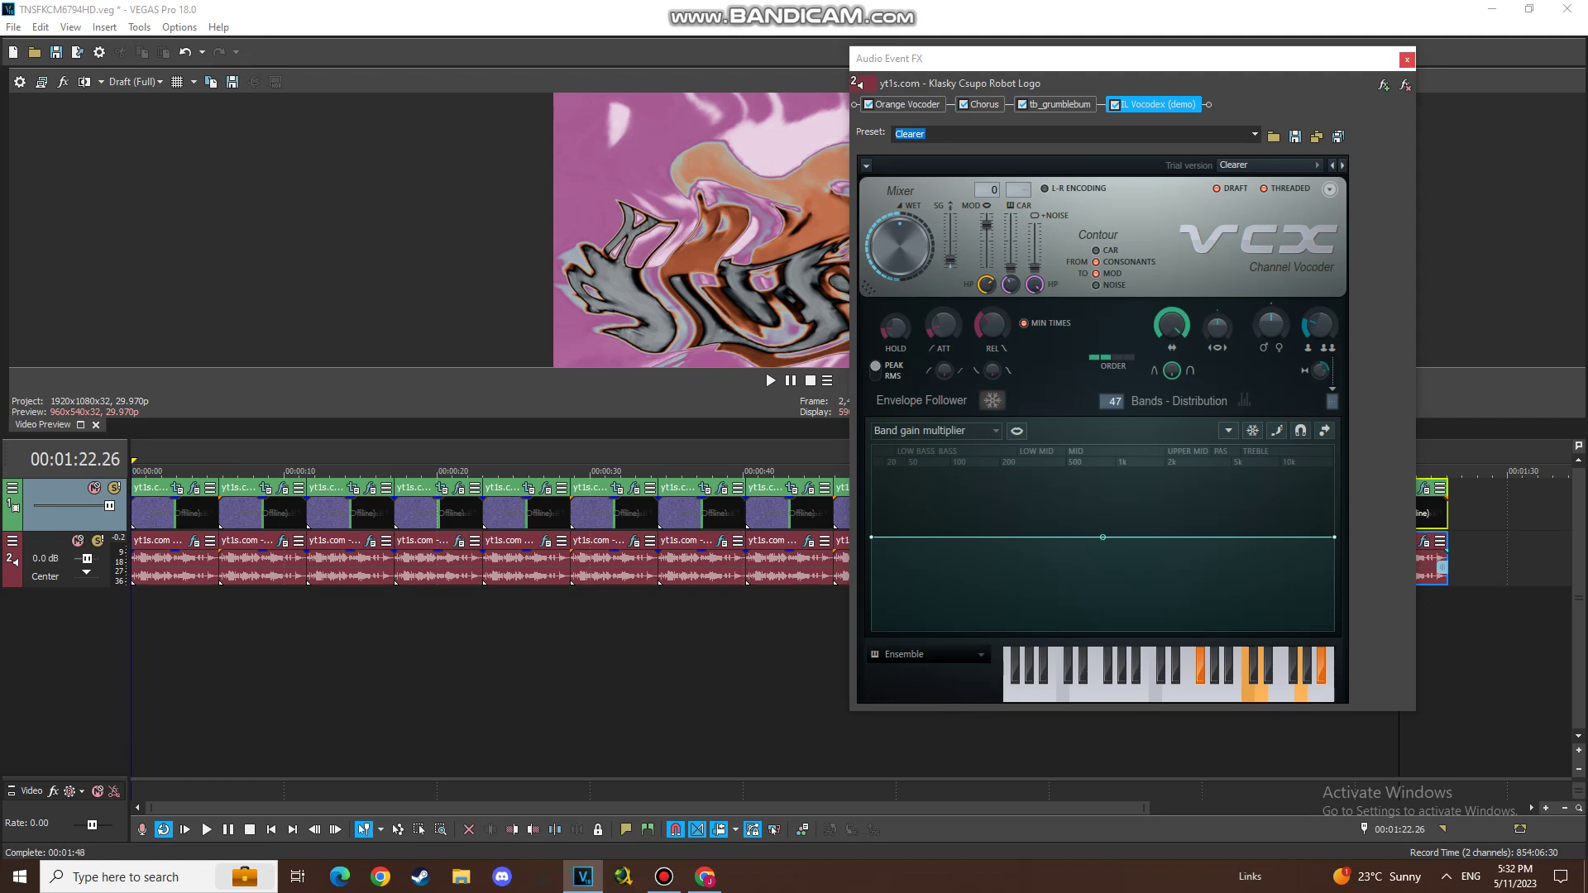
click(1406, 58)
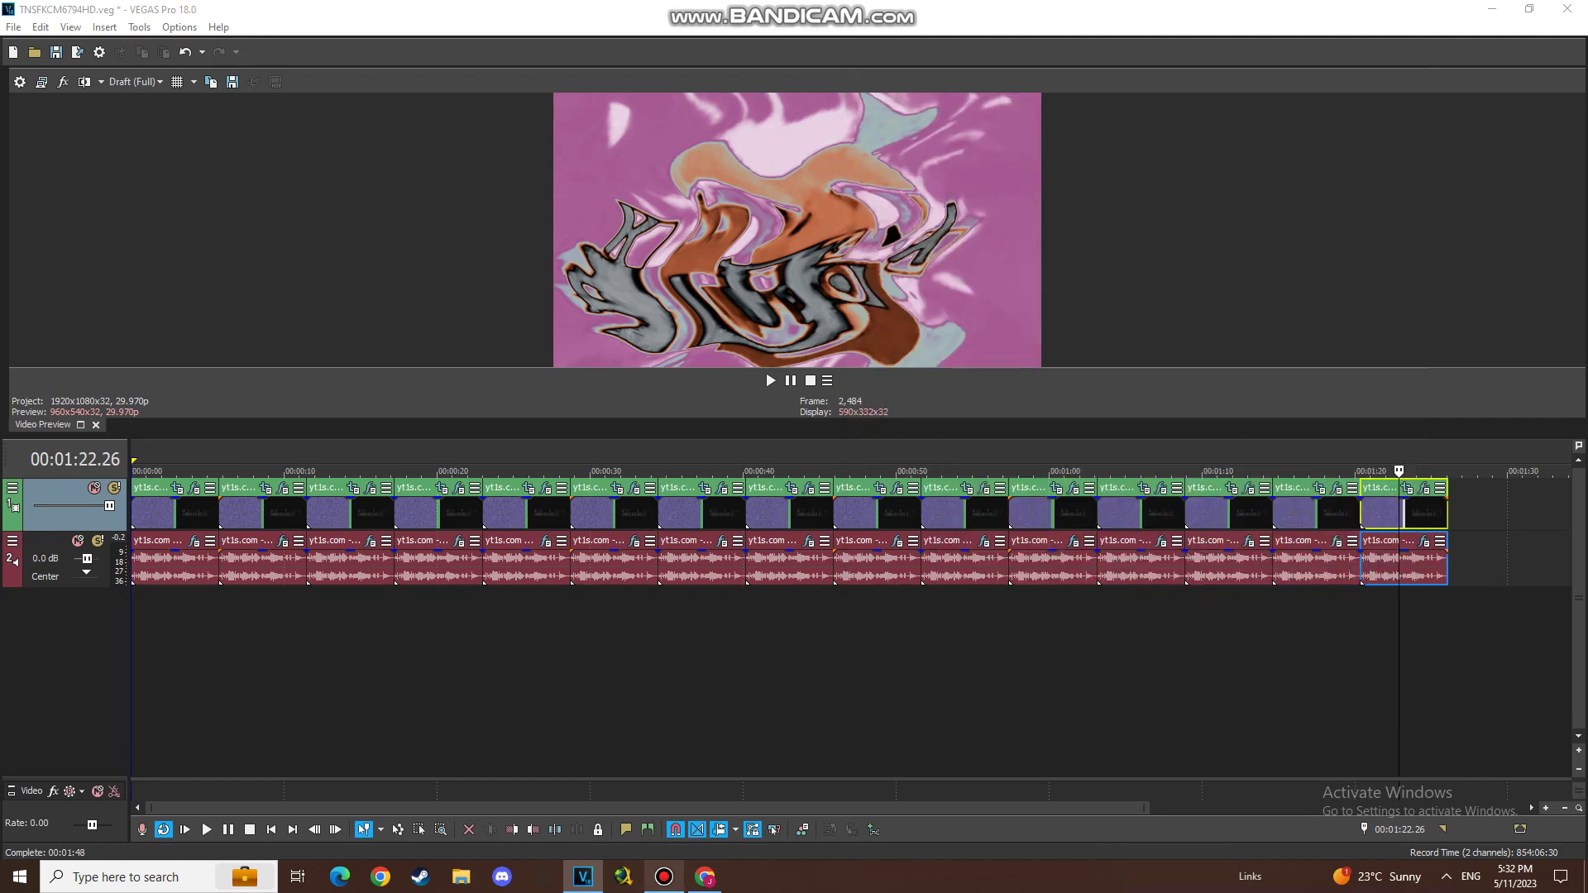